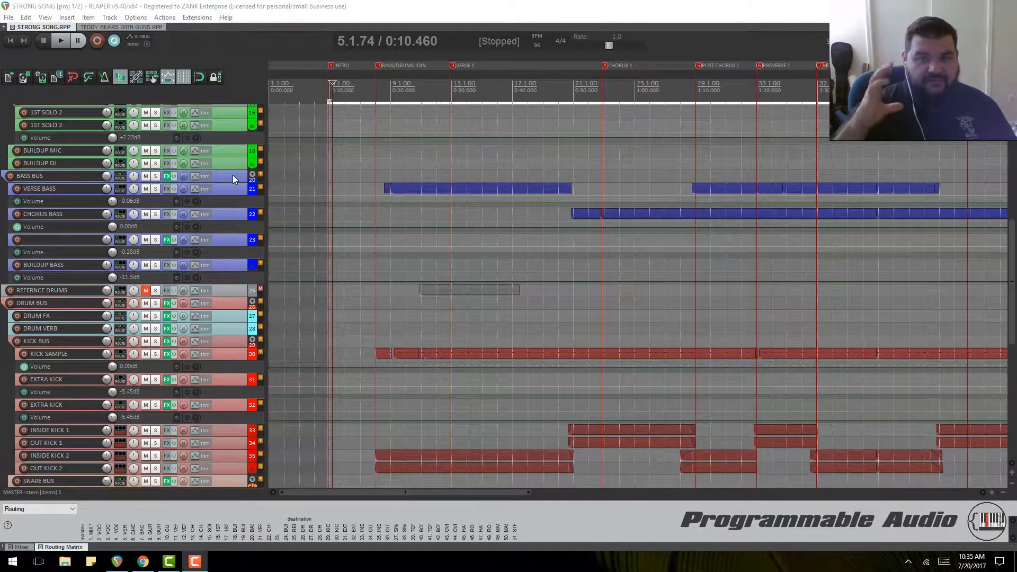
Step: Delete the STRONG SONG MIX 07_17_17 and MASTER - stem tracks, along with the audio item on the MASTER track
scroll(233, 177, "up", 2)
scroll(234, 178, "up", 8)
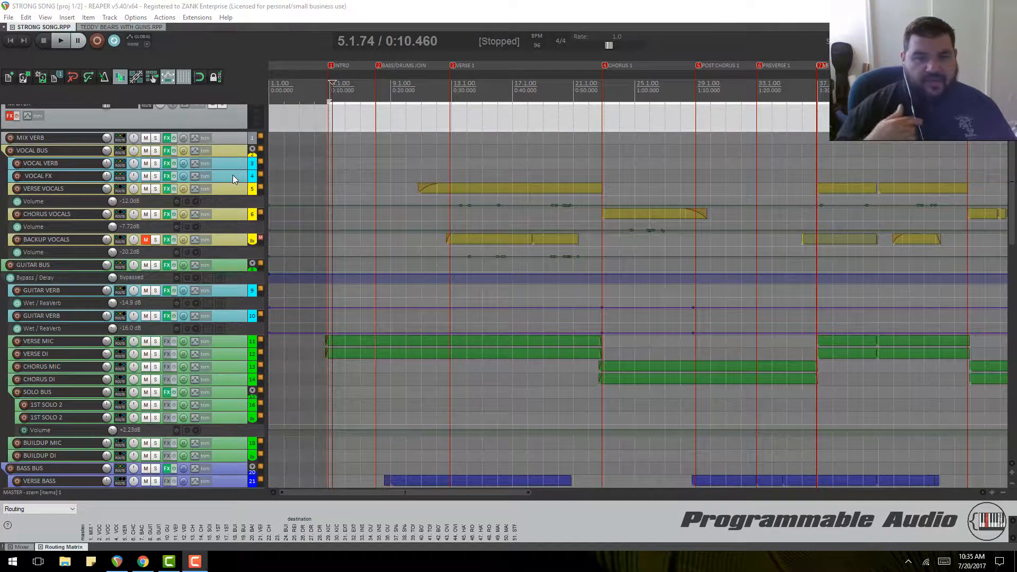
scroll(234, 175, "down", 4)
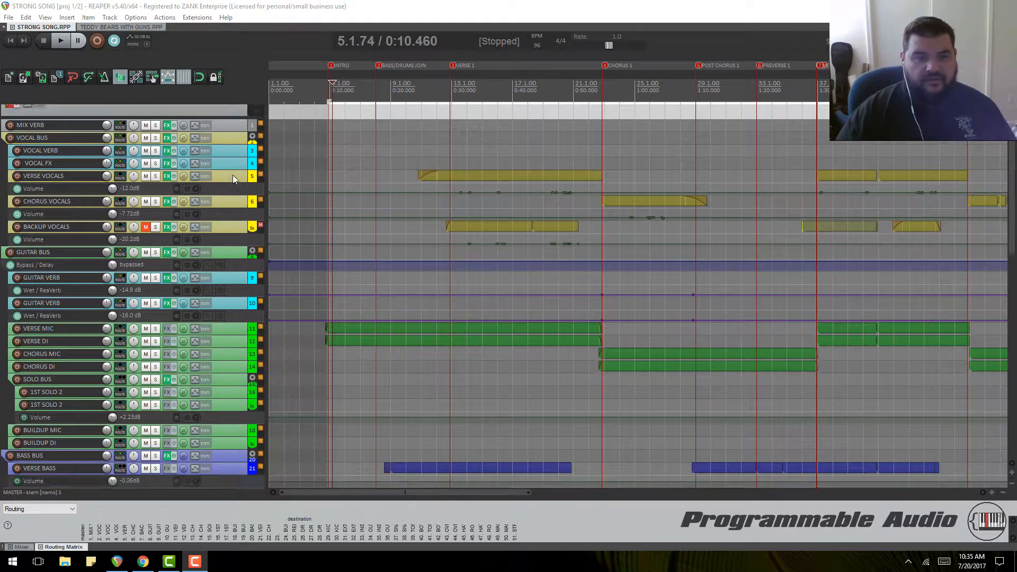
scroll(234, 186, "down", 7)
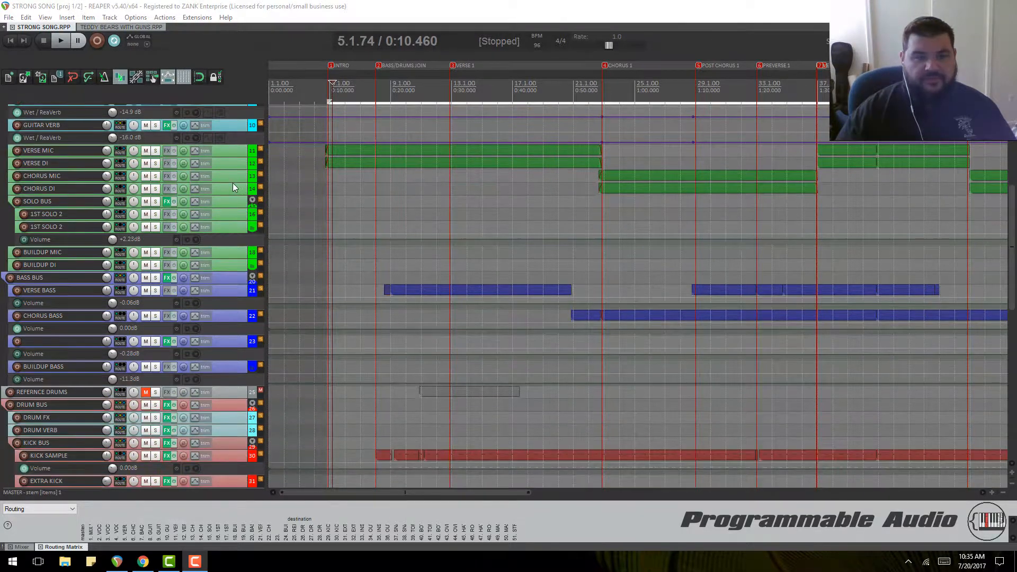
scroll(232, 183, "down", 10)
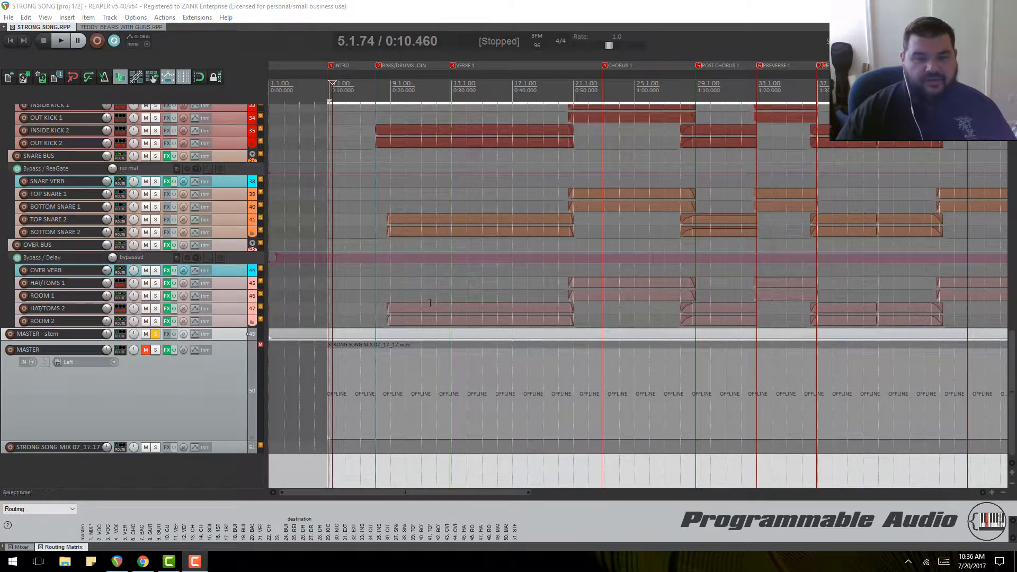
left_click(240, 401)
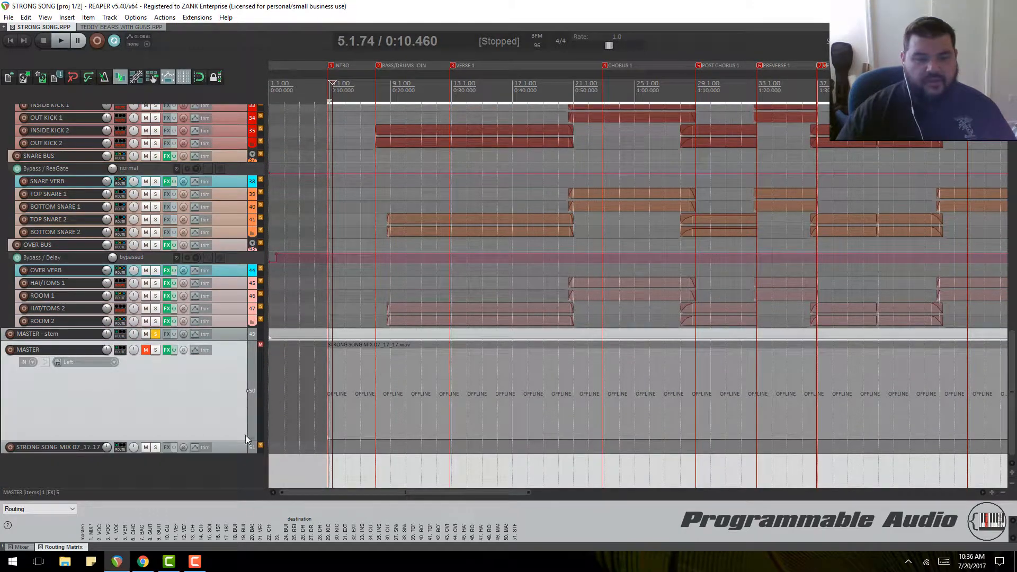
left_click(231, 449)
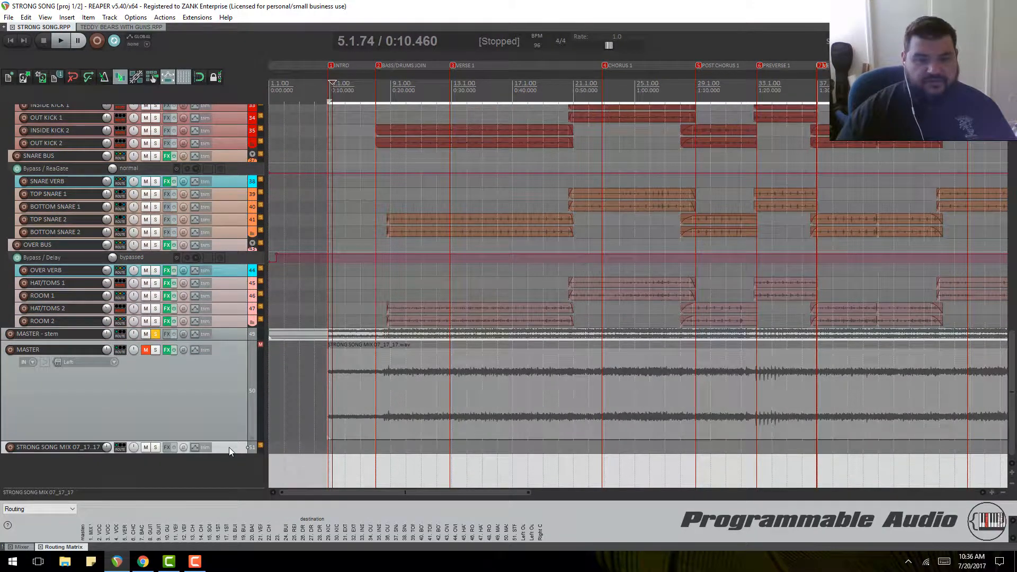
key("Delete")
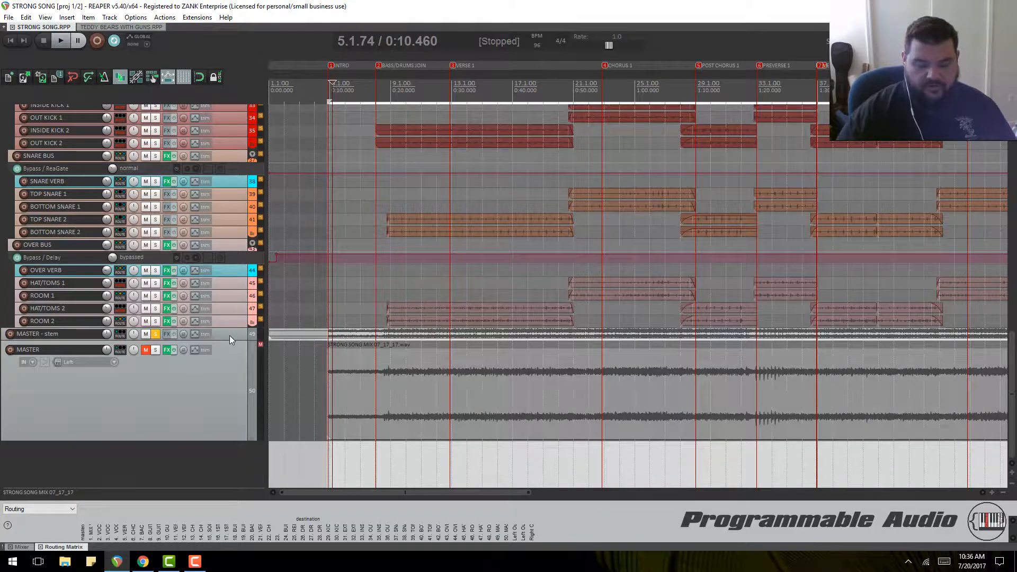
key("Delete")
left_click(484, 313)
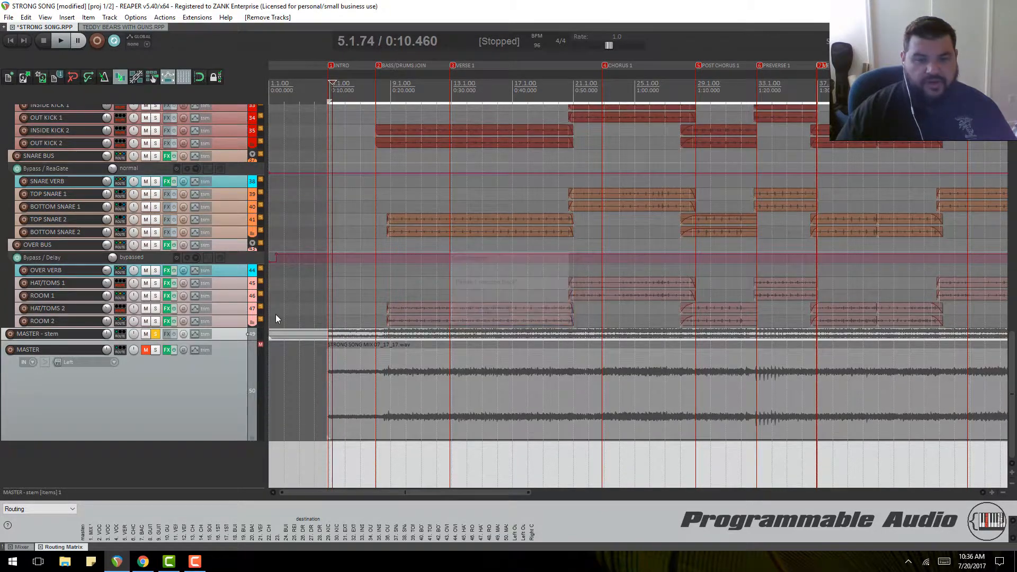
left_click(413, 383)
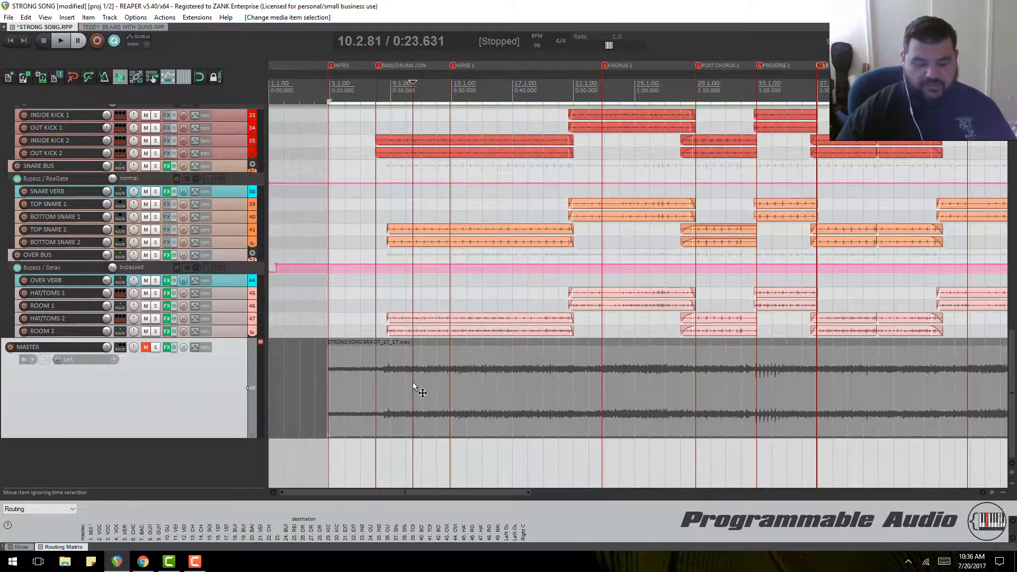
key("Delete")
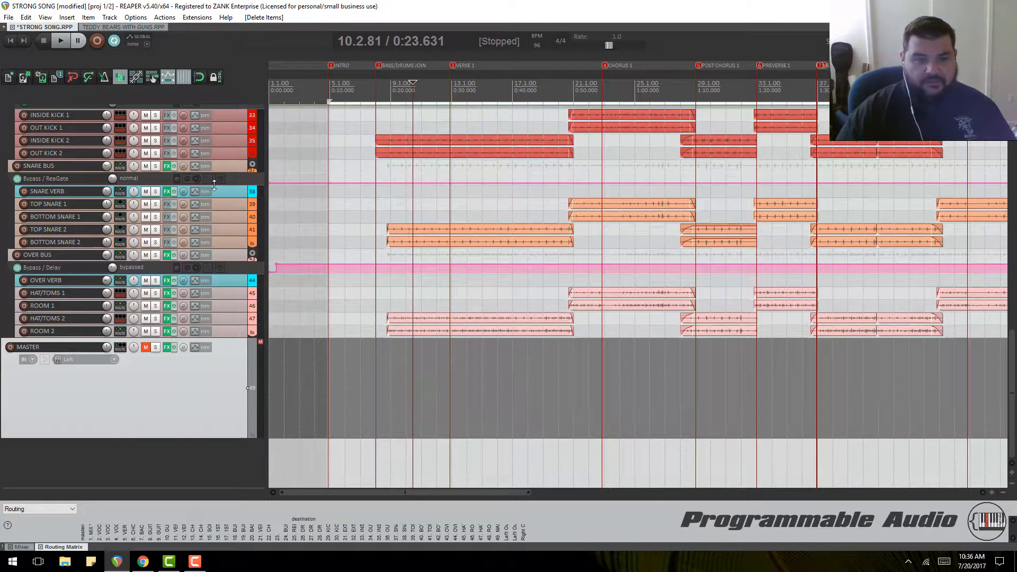
scroll(221, 184, "up", 5)
scroll(221, 184, "up", 10)
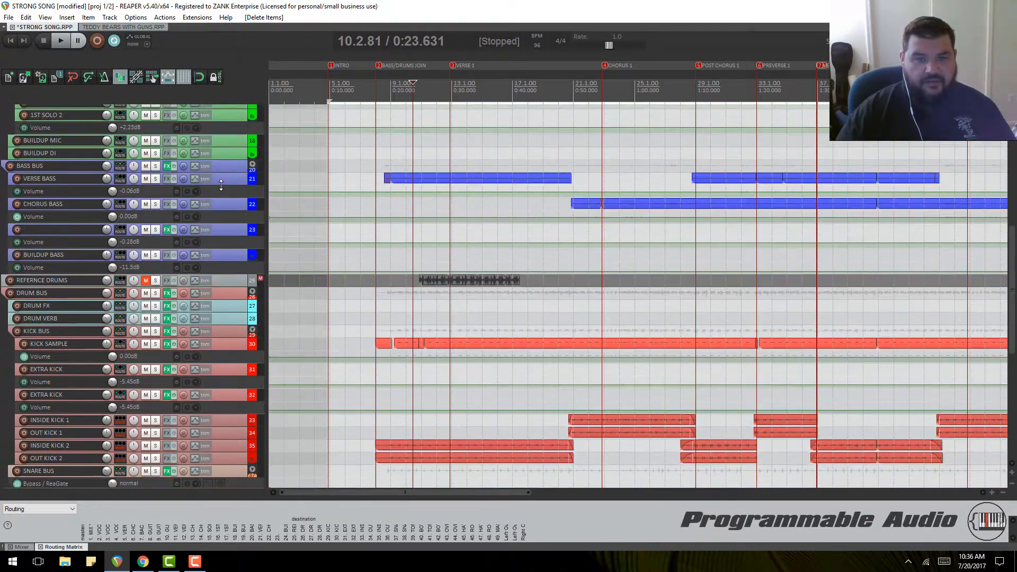
scroll(221, 183, "up", 2)
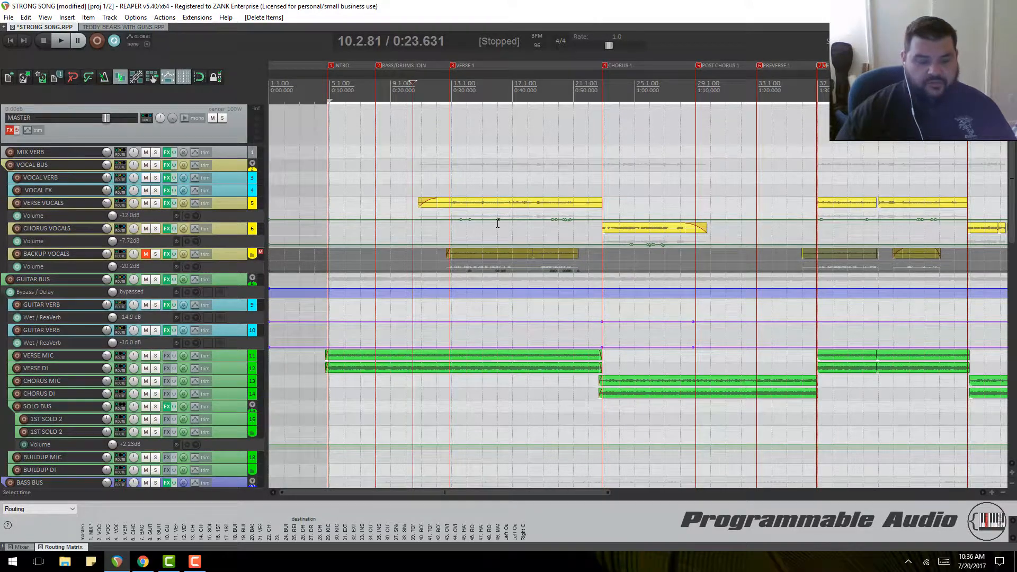
scroll(497, 223, "down", 3)
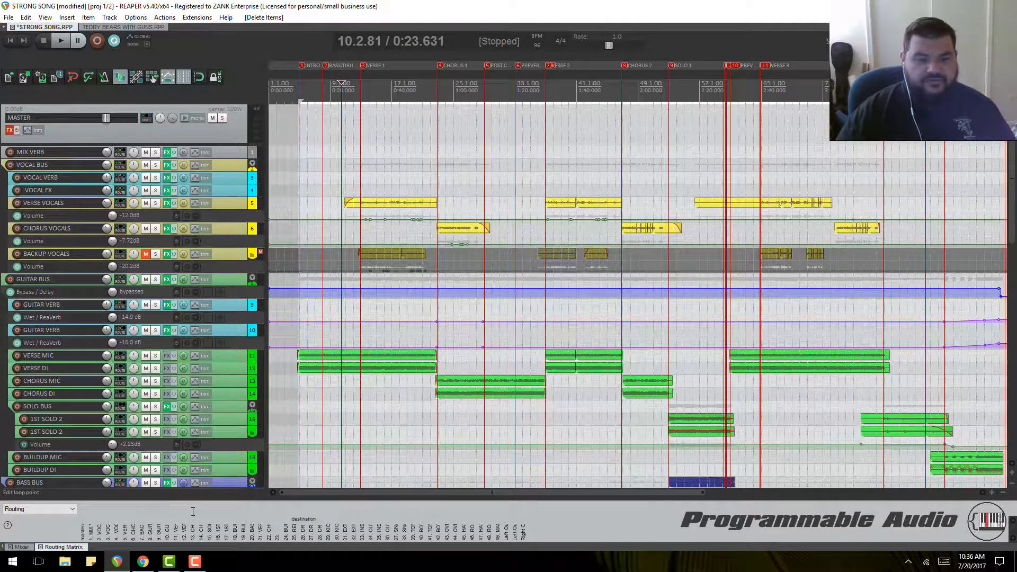
key("alt+Tab")
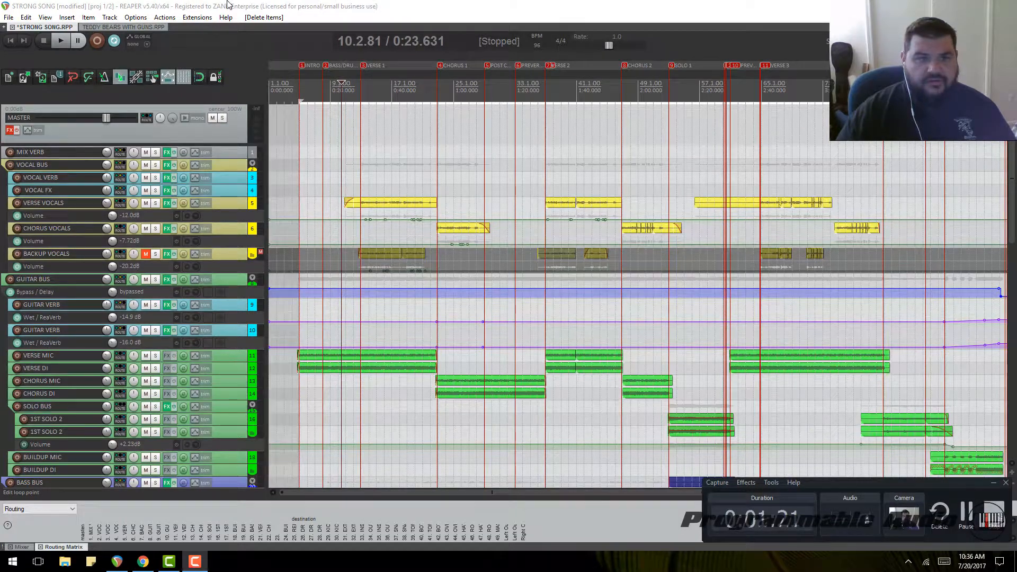
left_click(990, 484)
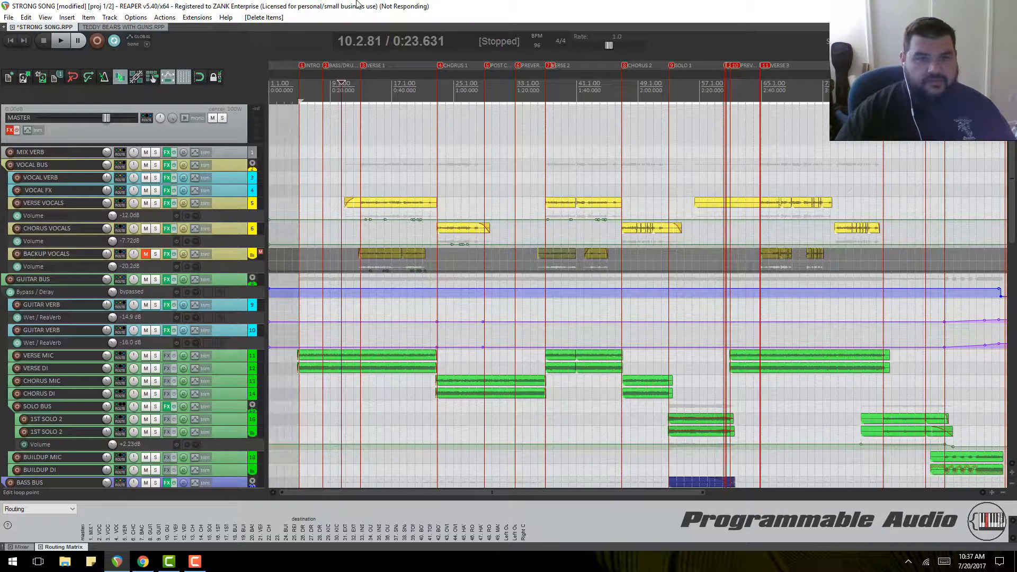
left_click(122, 564)
left_click(125, 565)
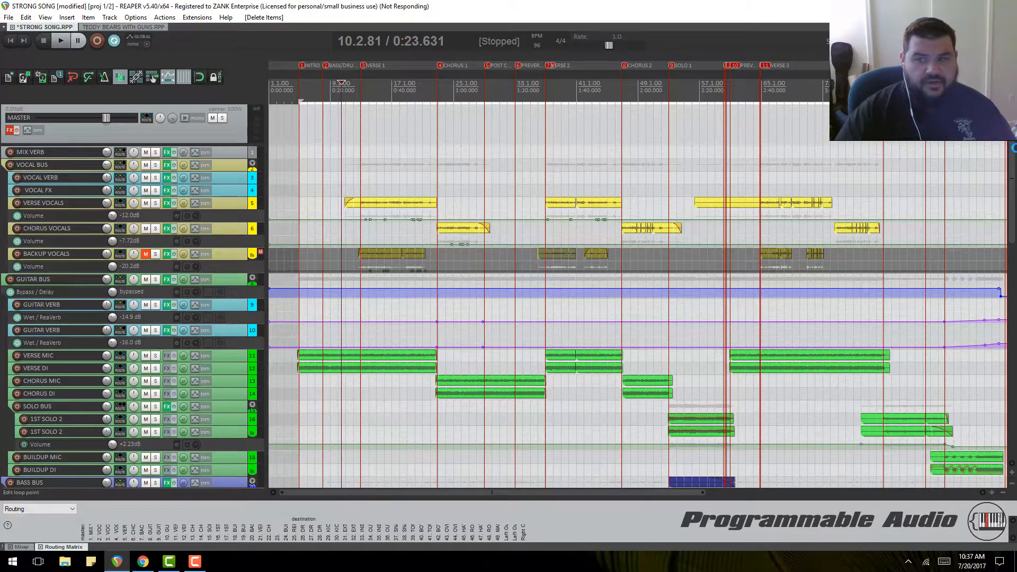
left_click(195, 562)
left_click(966, 513)
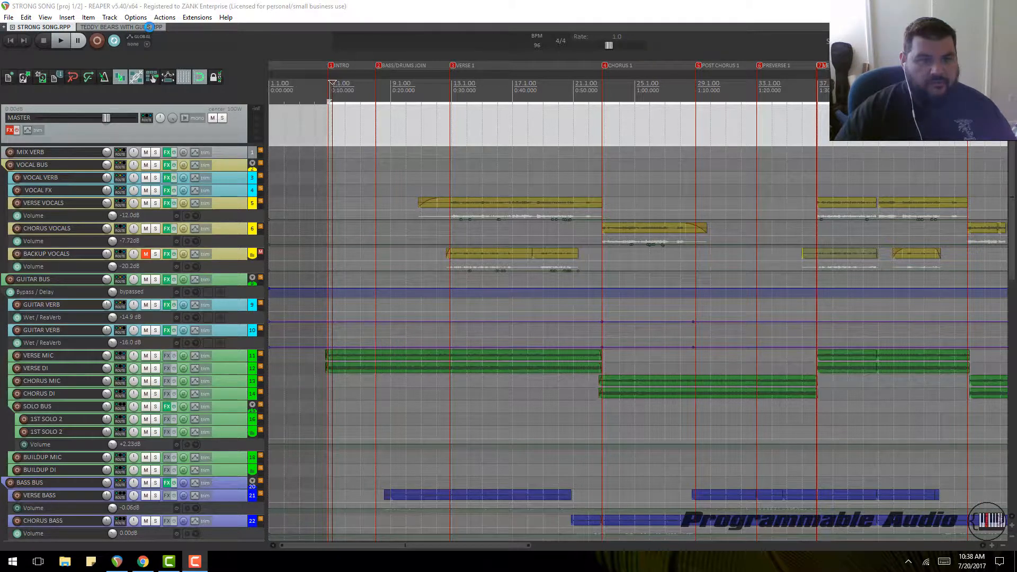
Step: Open Task Manager, change the priority of reaper.exe to Realtime, and close Task Manager
right_click(296, 560)
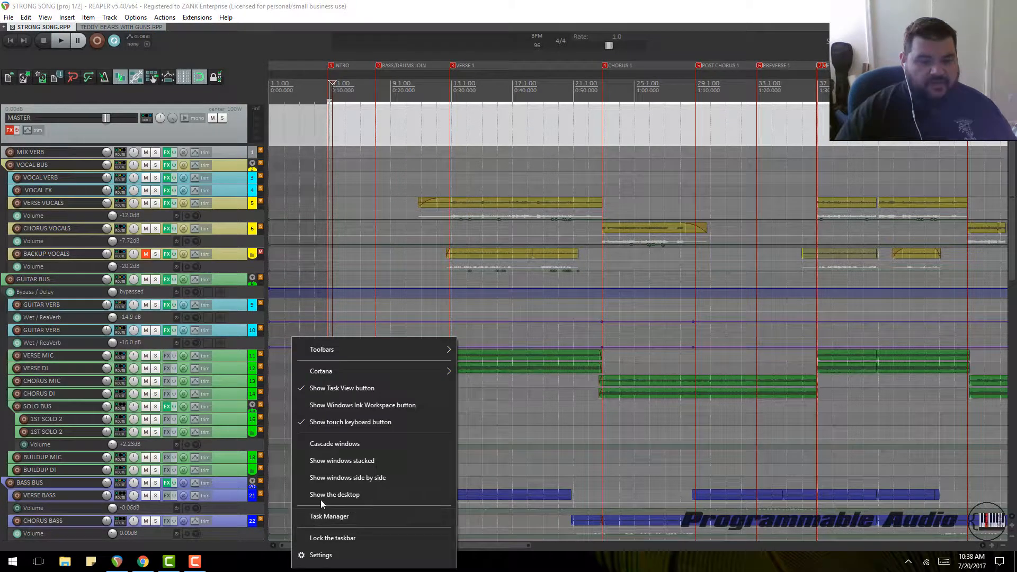
left_click(333, 516)
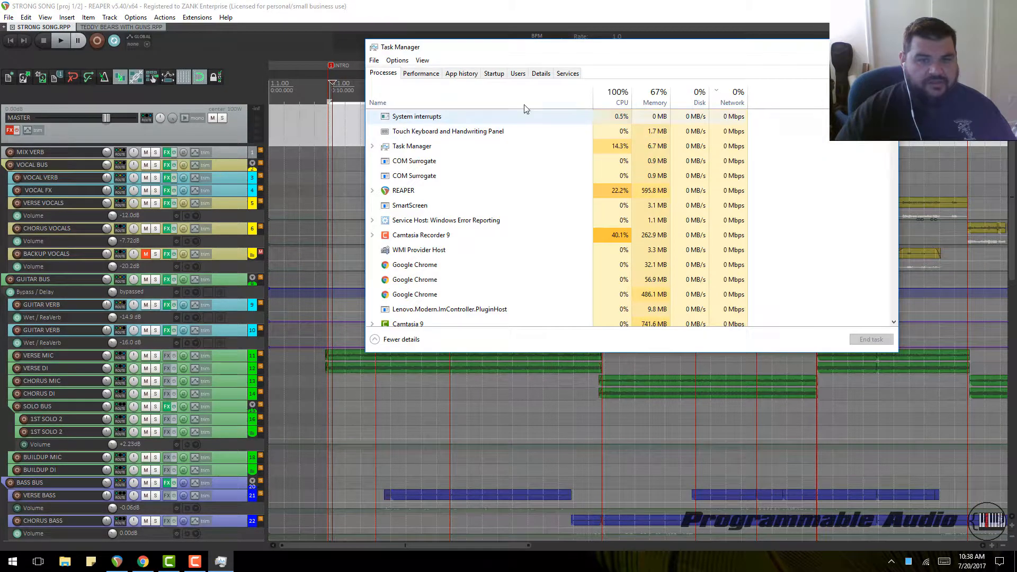
left_click(541, 73)
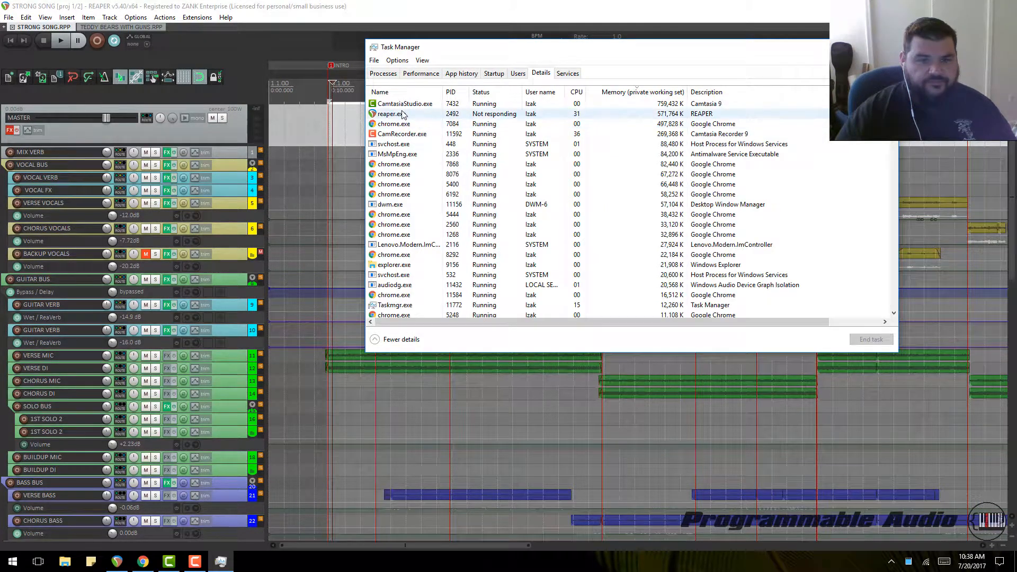
right_click(402, 113)
mouse_move(364, 146)
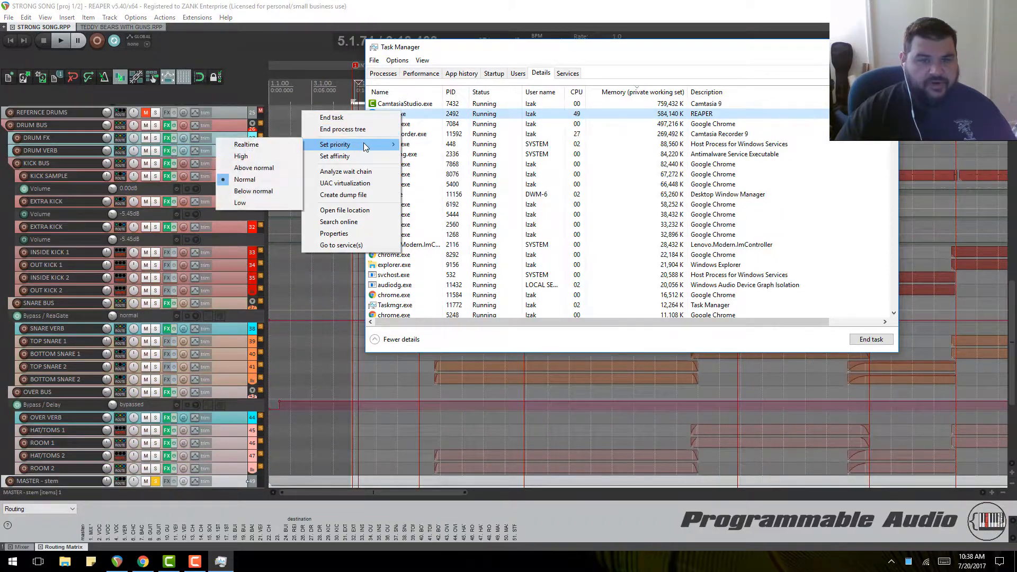
left_click(246, 144)
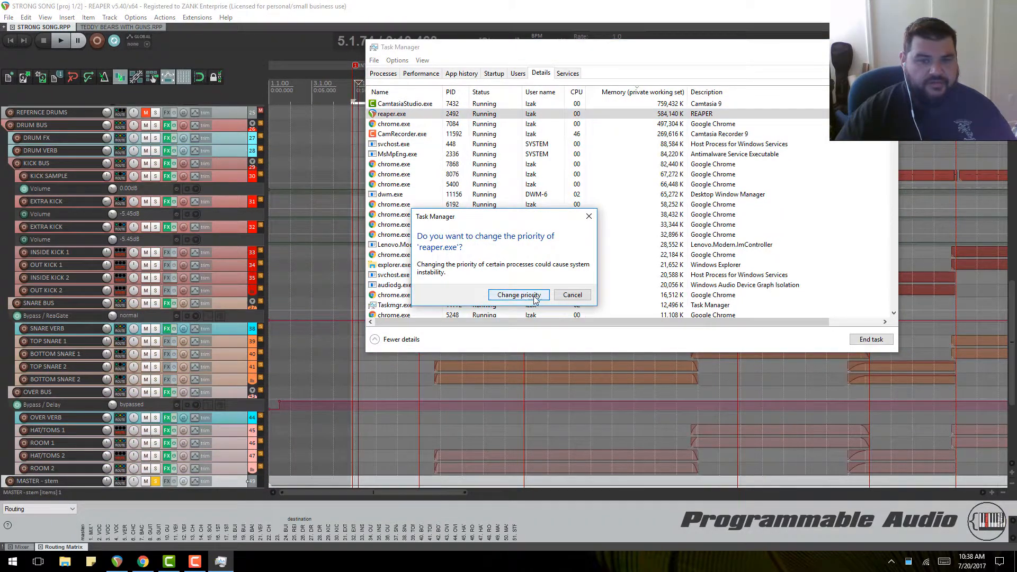
left_click(533, 296)
left_click(886, 47)
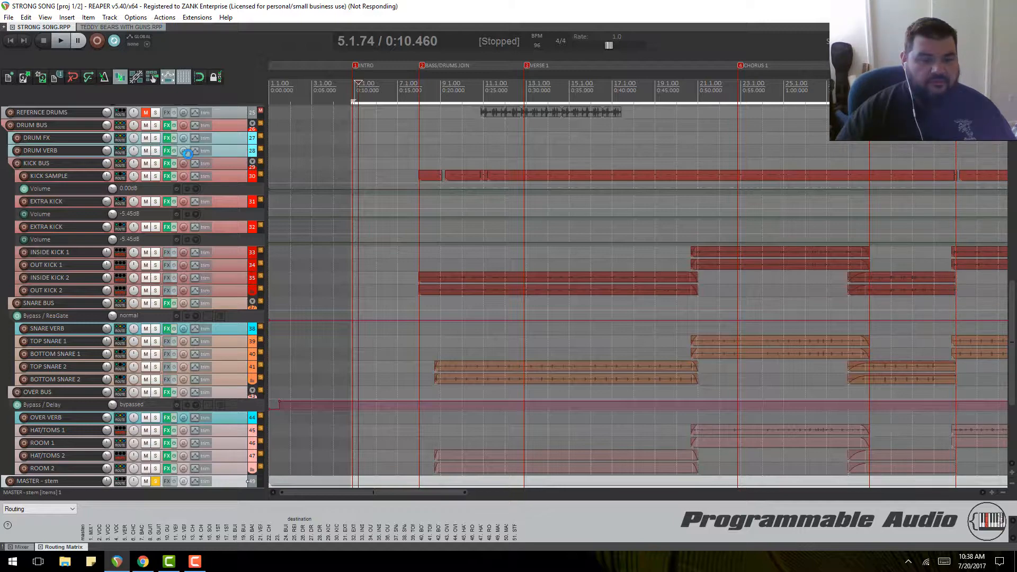
Step: Switch to Chrome and read the NASA Image of the Day email about the Lunar Module in Gmail
mouse_move(145, 566)
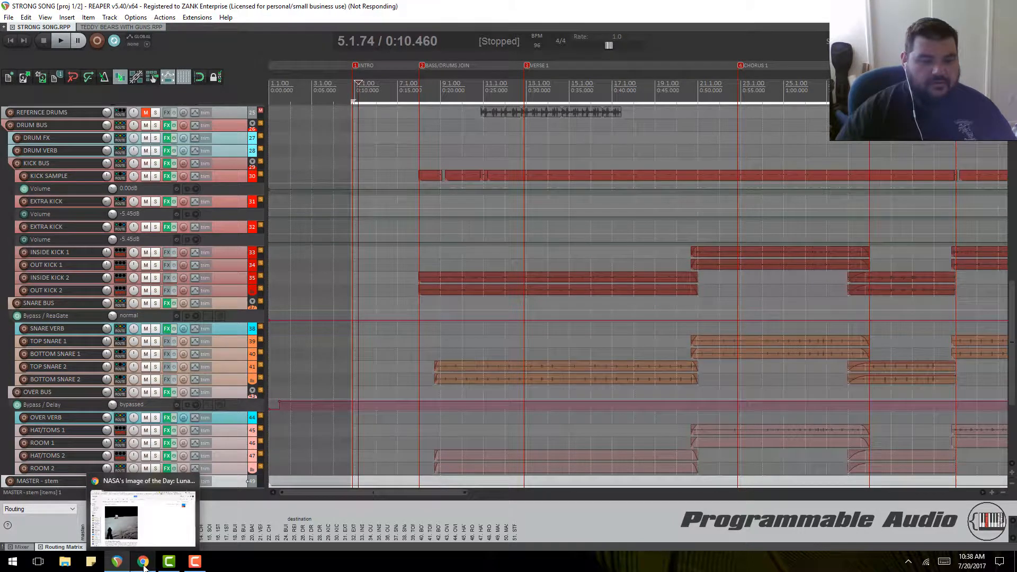
left_click(144, 565)
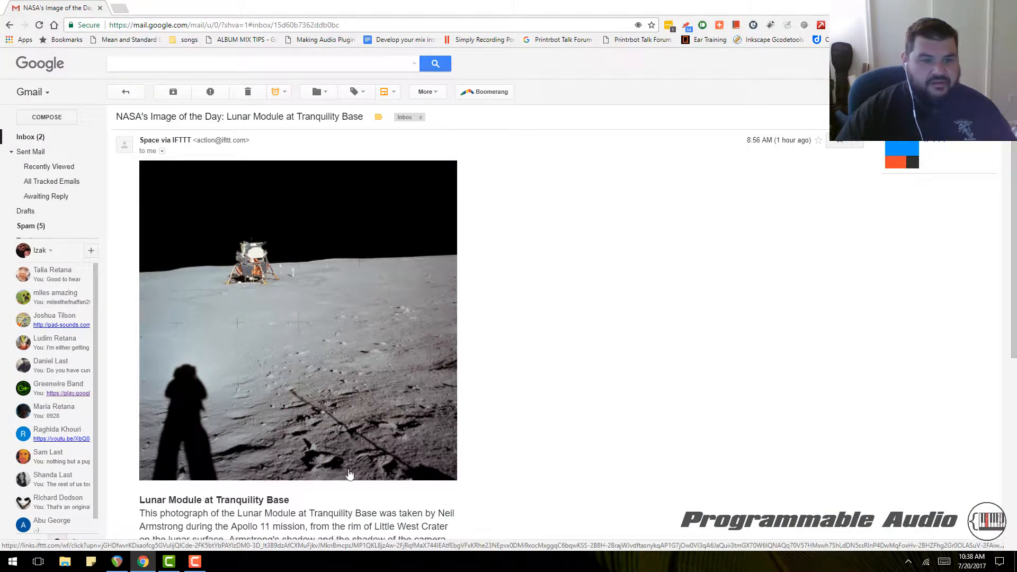
scroll(234, 340, "down", 1)
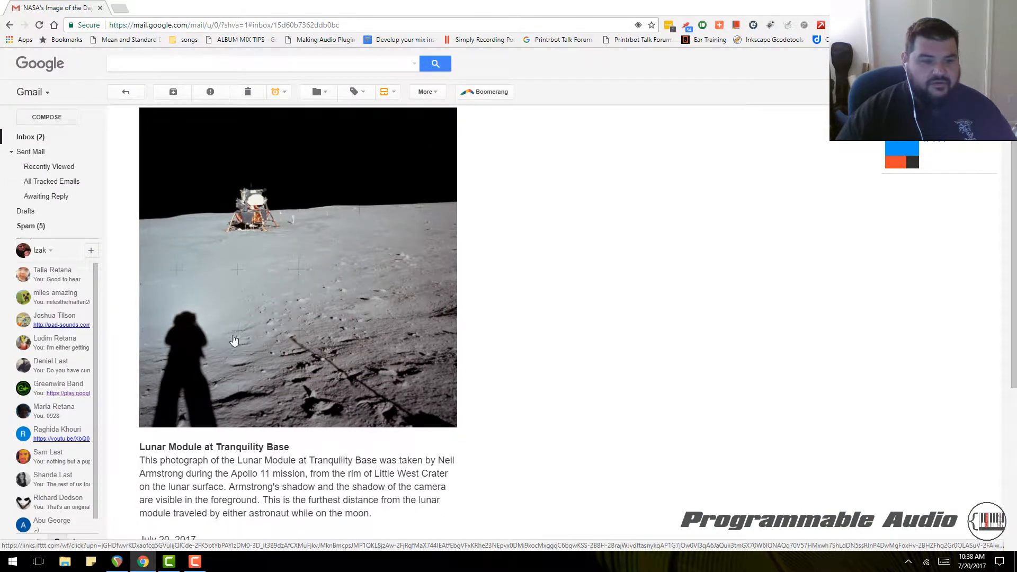
scroll(234, 340, "up", 1)
scroll(236, 341, "down", 2)
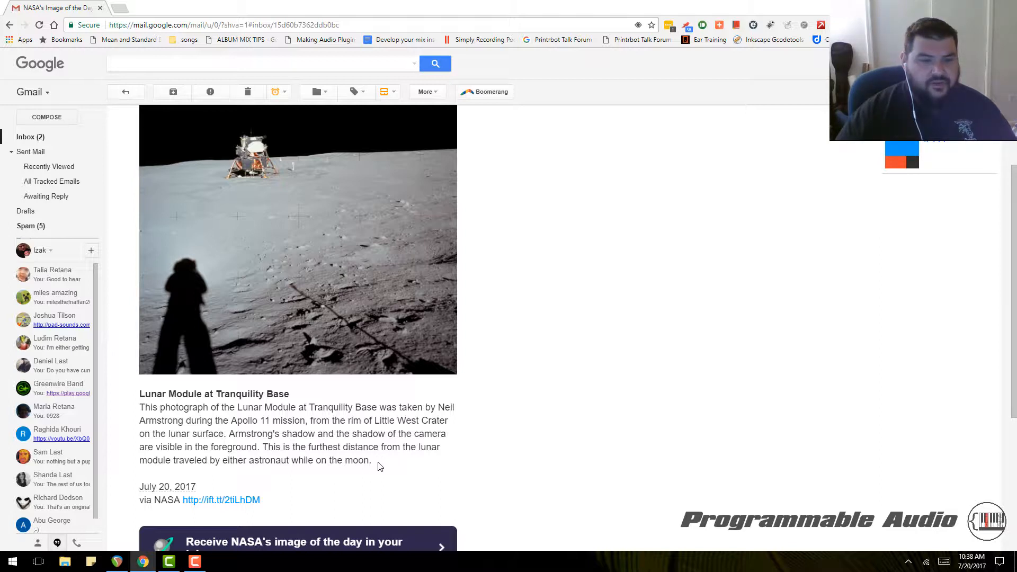
scroll(380, 464, "up", 1)
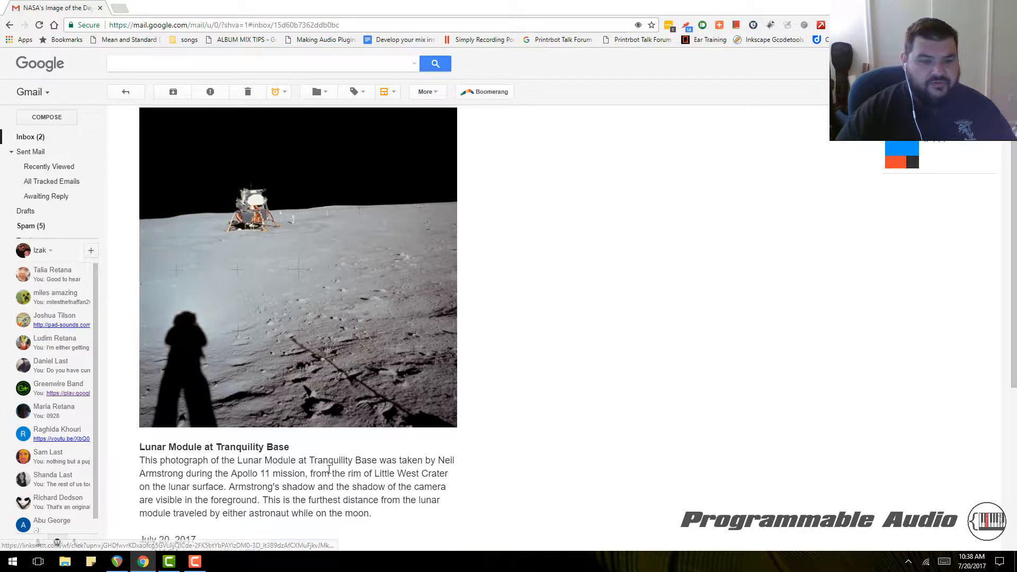
Step: Return to REAPER and increase the height of the two unnamed guitar tracks inside SOLO BUS in the TEDDY BEARS WITH GUNS project
left_click(117, 562)
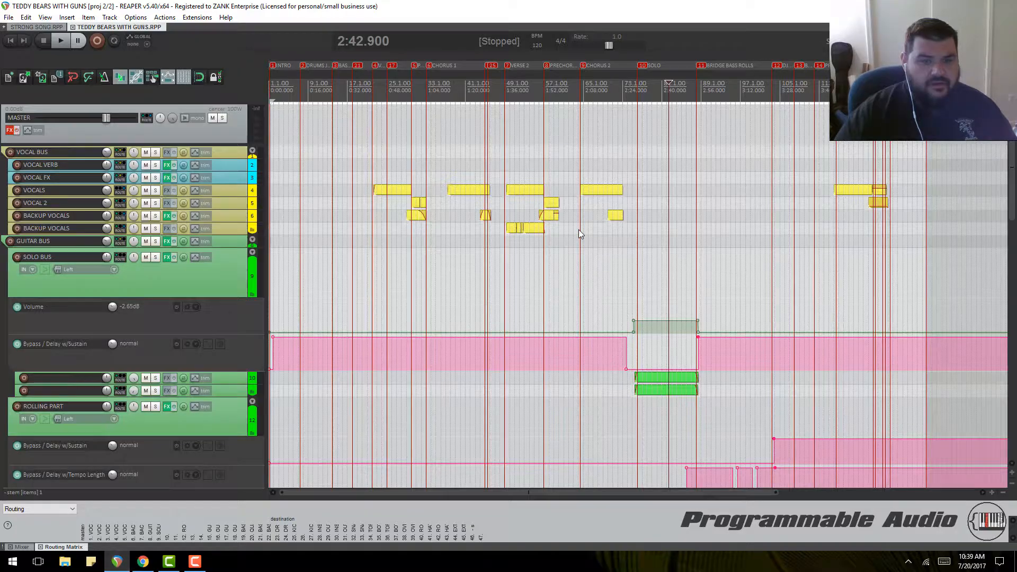
scroll(486, 219, "down", 1)
scroll(493, 234, "up", 2)
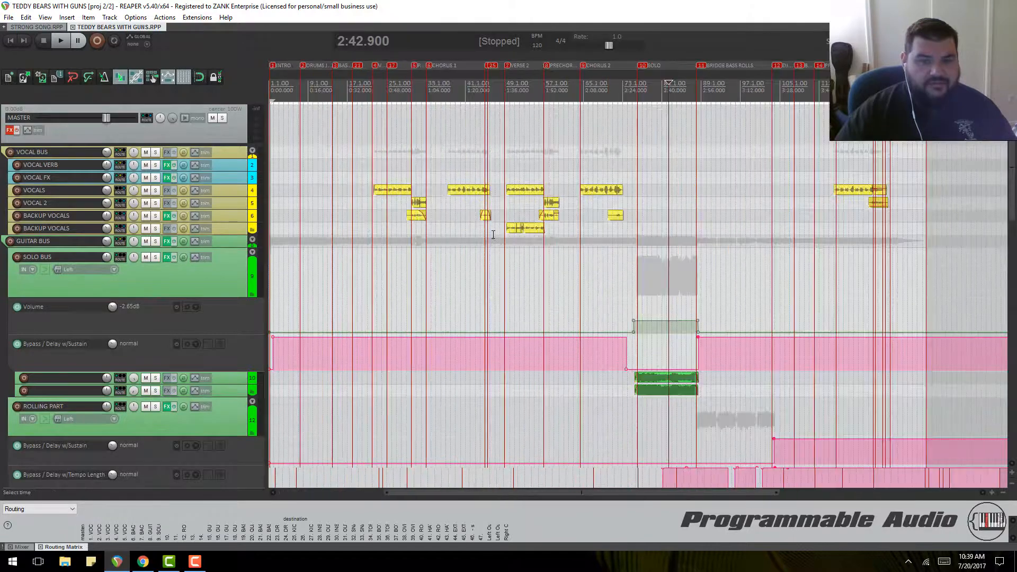
scroll(196, 334, "down", 1)
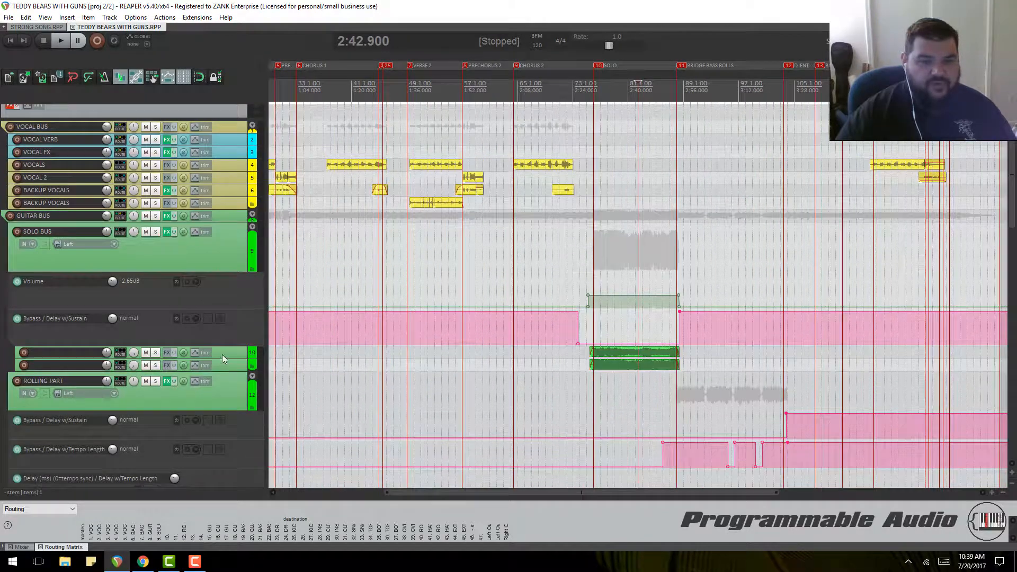
left_click_drag(222, 359, 237, 439)
Step: Place the edit cursor at 2:26.164, just ahead of the solo guitar items
scroll(581, 376, "down", 1)
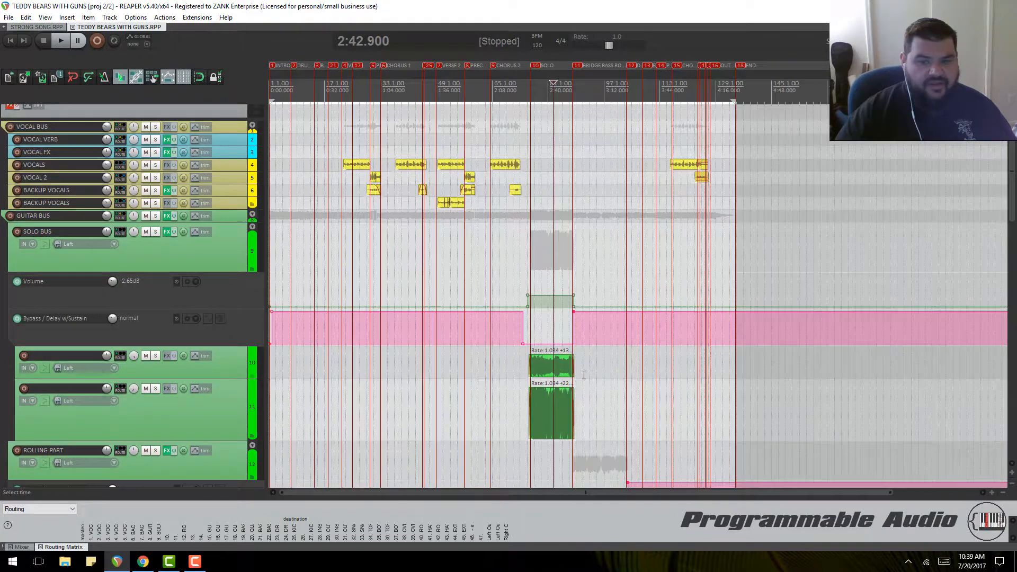
scroll(578, 377, "up", 1)
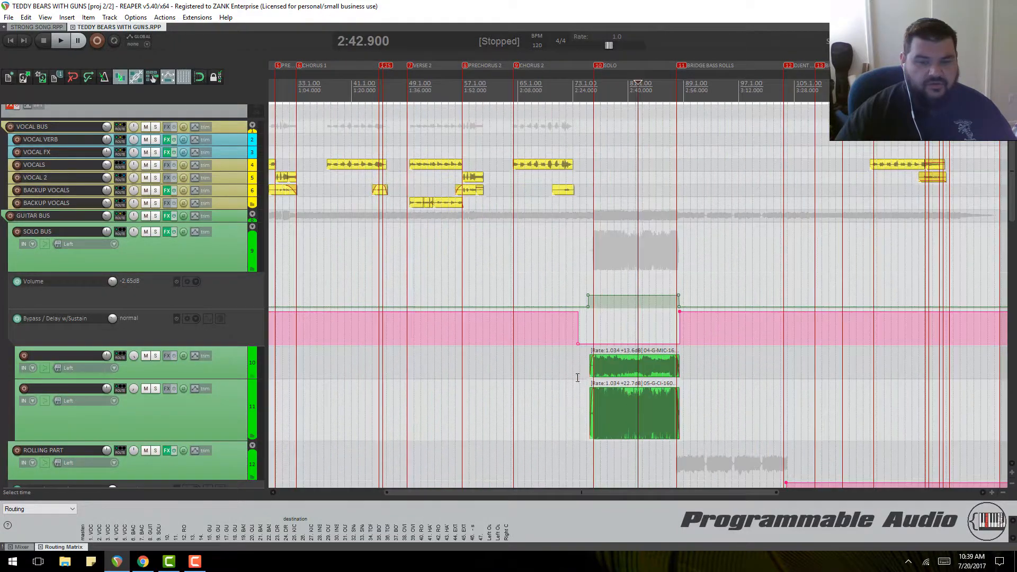
left_click(581, 408)
scroll(638, 372, "down", 1)
scroll(364, 364, "up", 6)
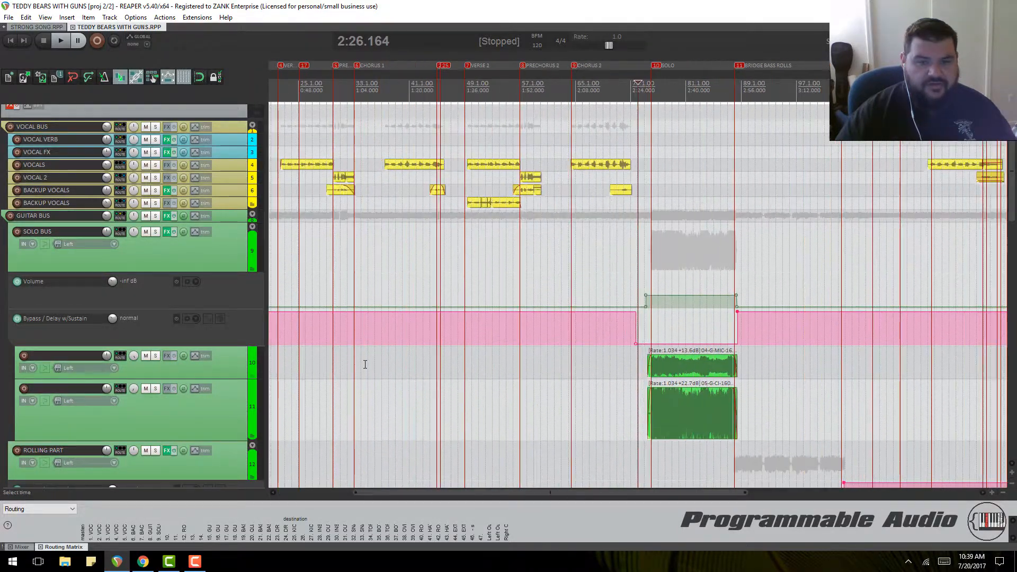
left_click_drag(1014, 171, 1014, 213)
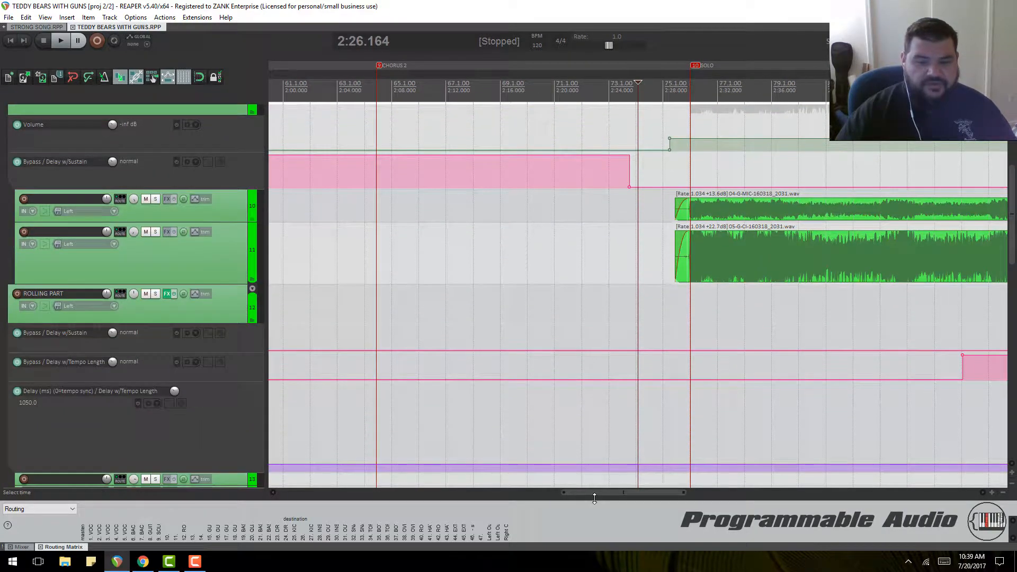
Step: Solo the GUITAR BUS track, with the guitar solo section in view
left_click_drag(597, 494, 647, 495)
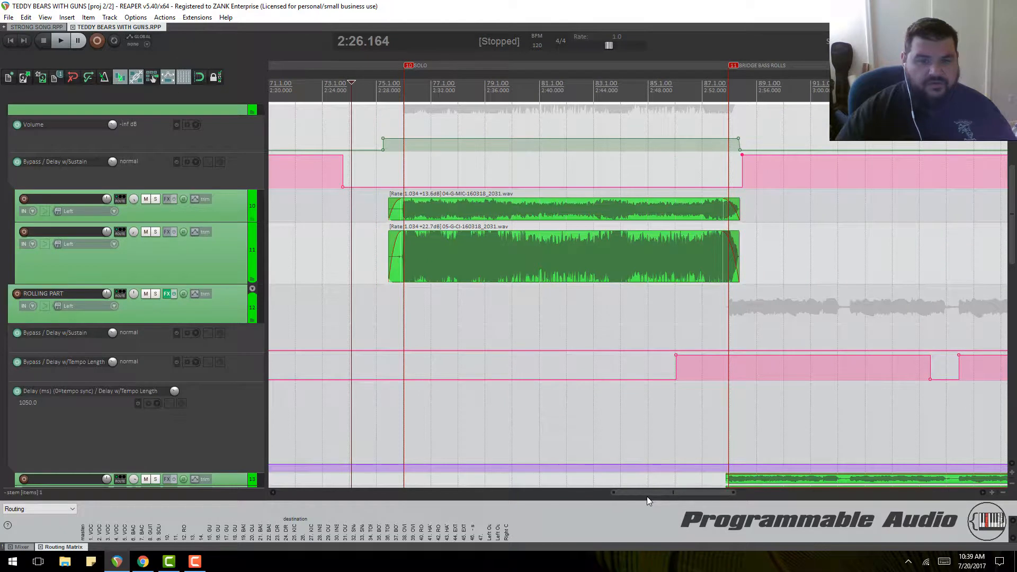
scroll(224, 262, "up", 2)
scroll(242, 222, "up", 2)
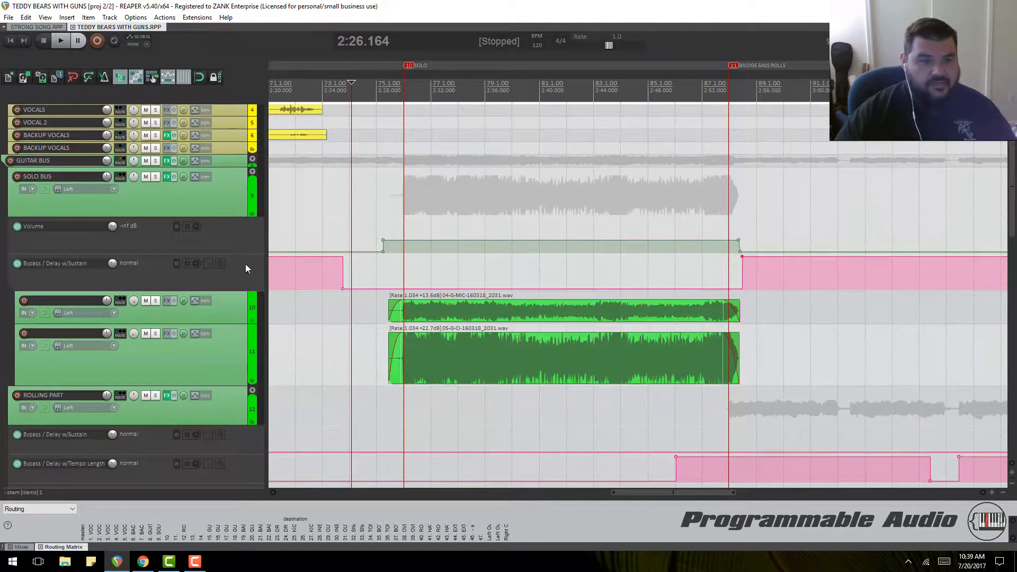
left_click(156, 161)
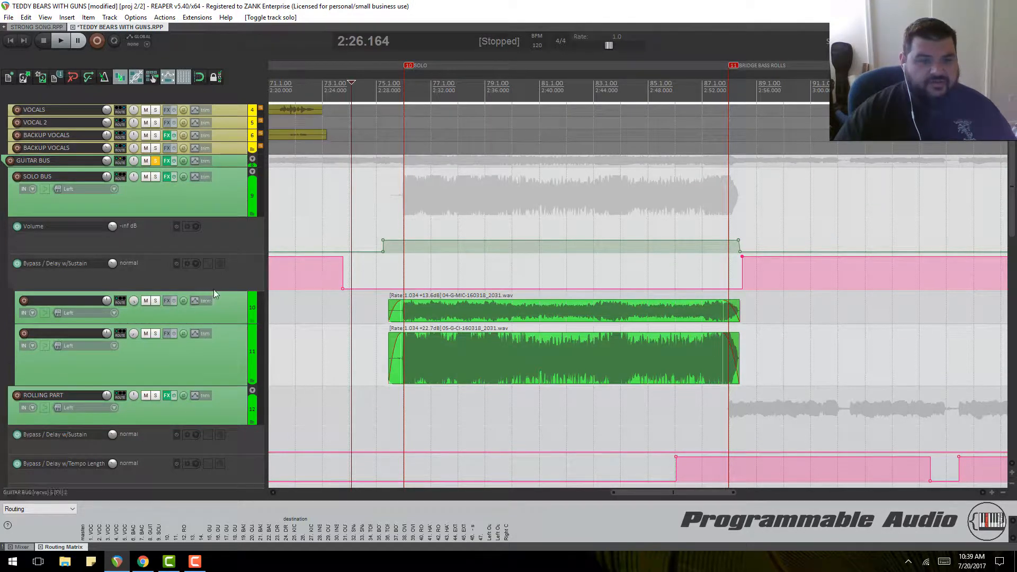
Step: Enlarge the SOLO BUS Volume and Bypass / Delay w/Sustain envelope lanes, and bypass the Delay w/Sustain envelope
left_click_drag(218, 291, 228, 343)
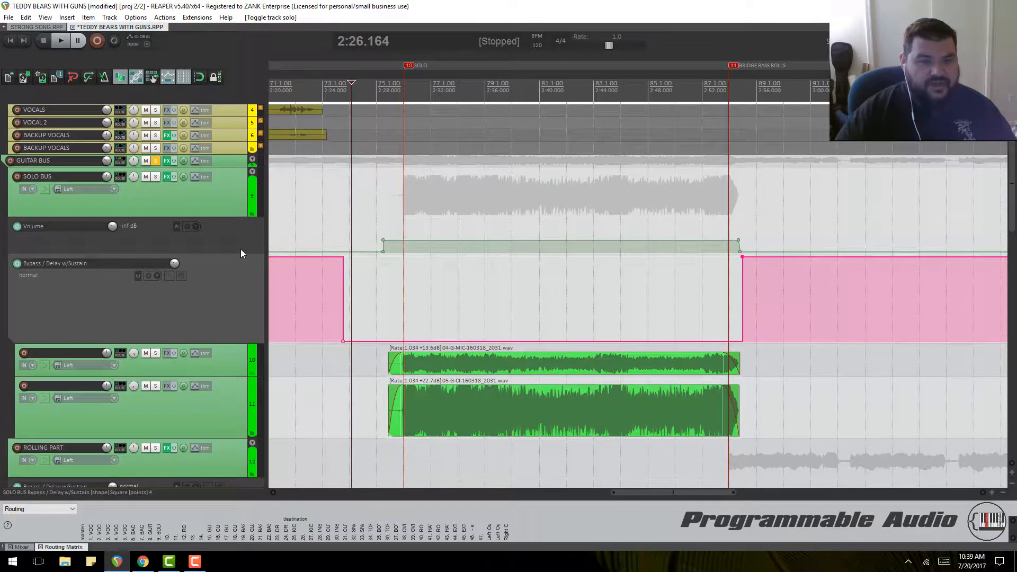
left_click_drag(238, 253, 239, 303)
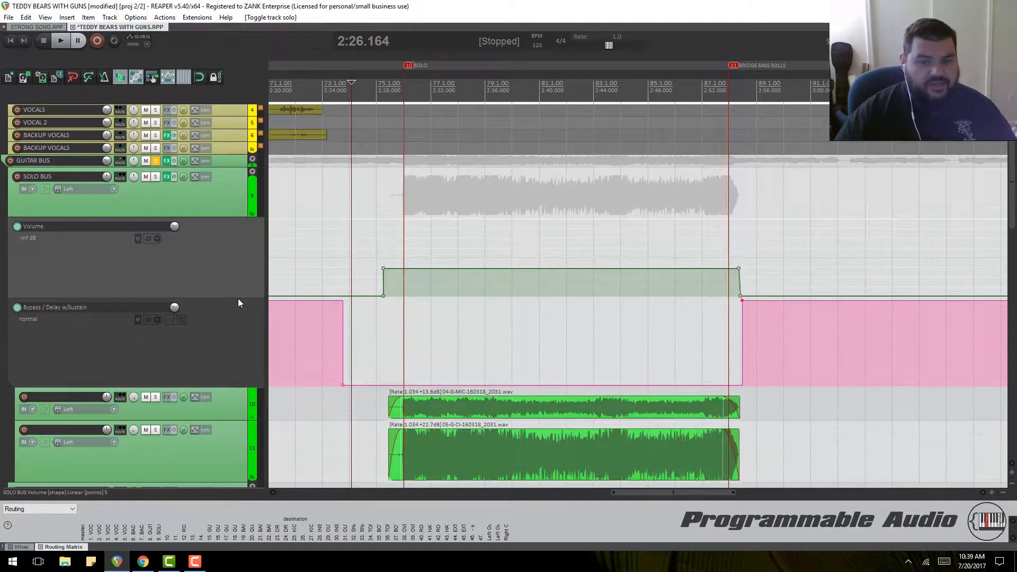
scroll(466, 332, "down", 2)
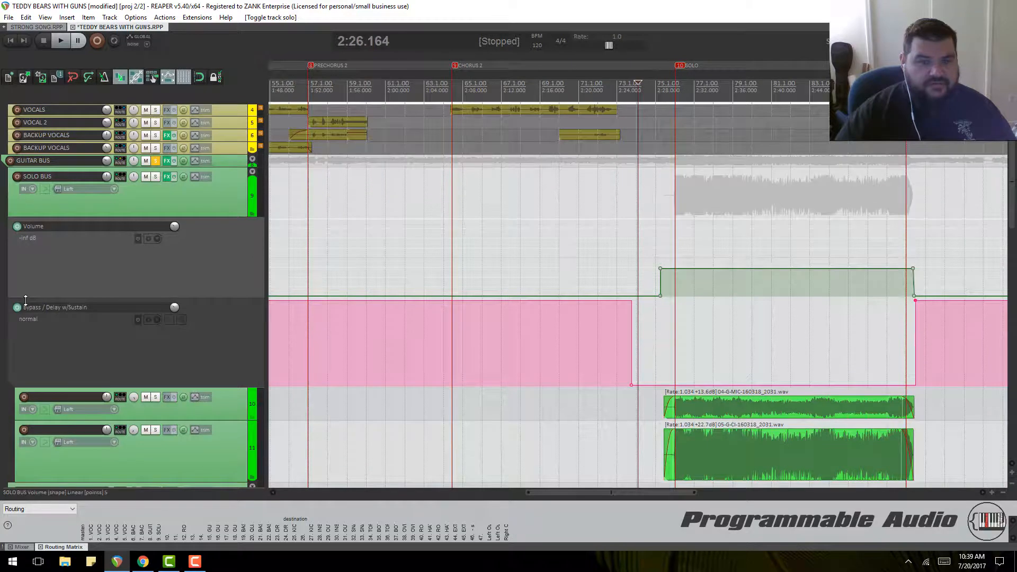
left_click(139, 320)
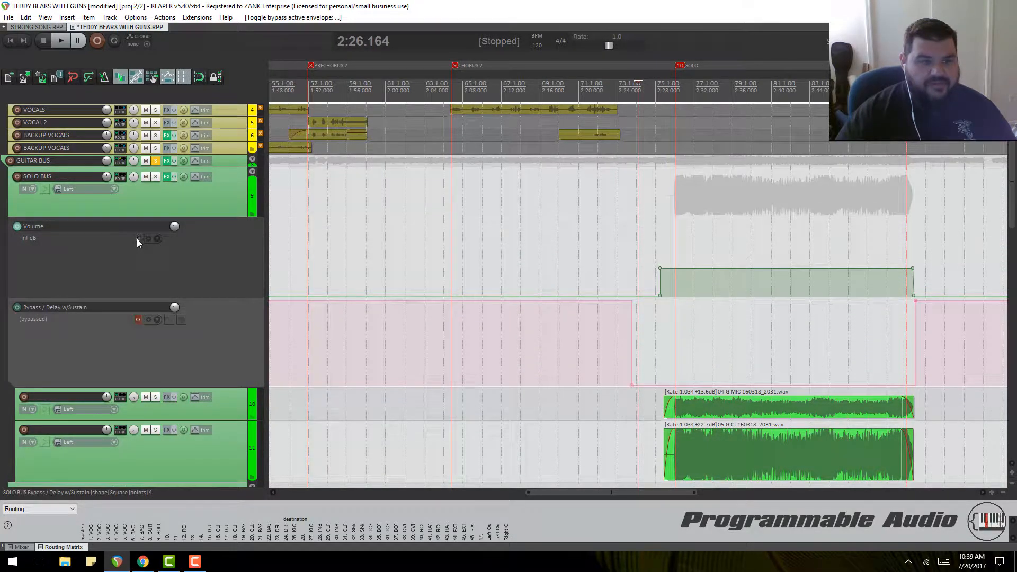
Step: Review the SOLO BUS envelope list and its FX chain, close both windows, and save the project
scroll(164, 343, "up", 1)
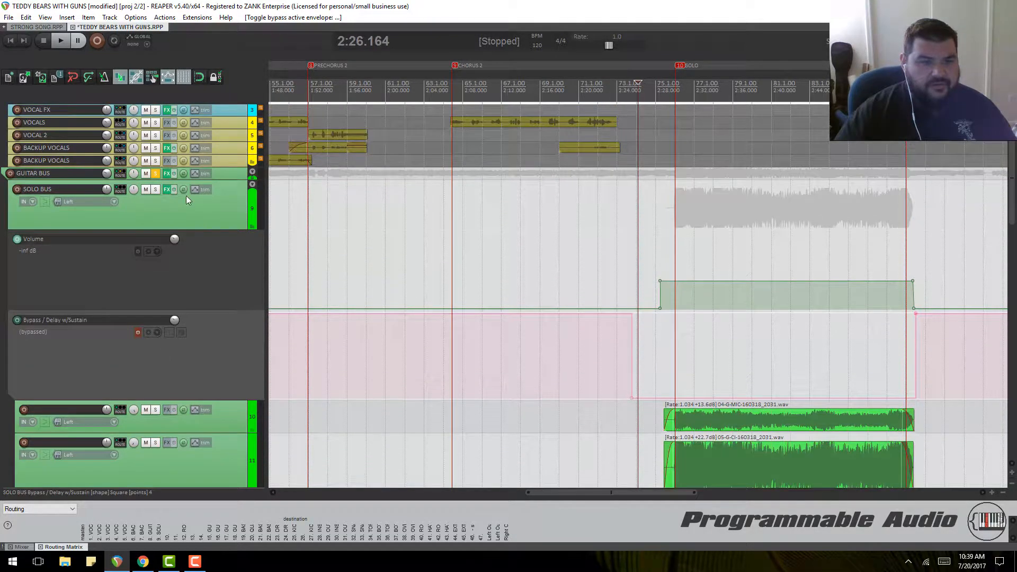
left_click(194, 189)
left_click(482, 186)
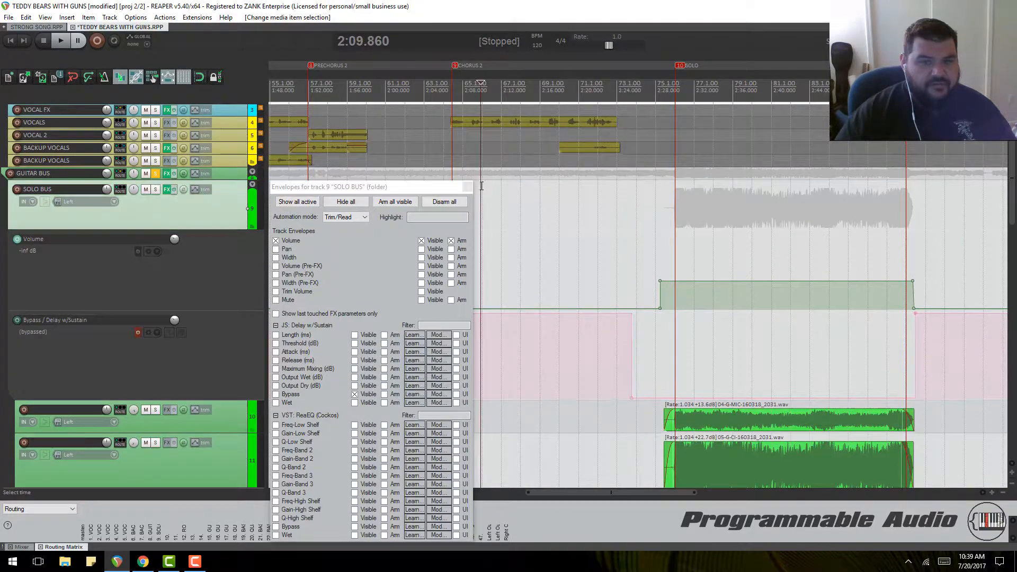
left_click(167, 189)
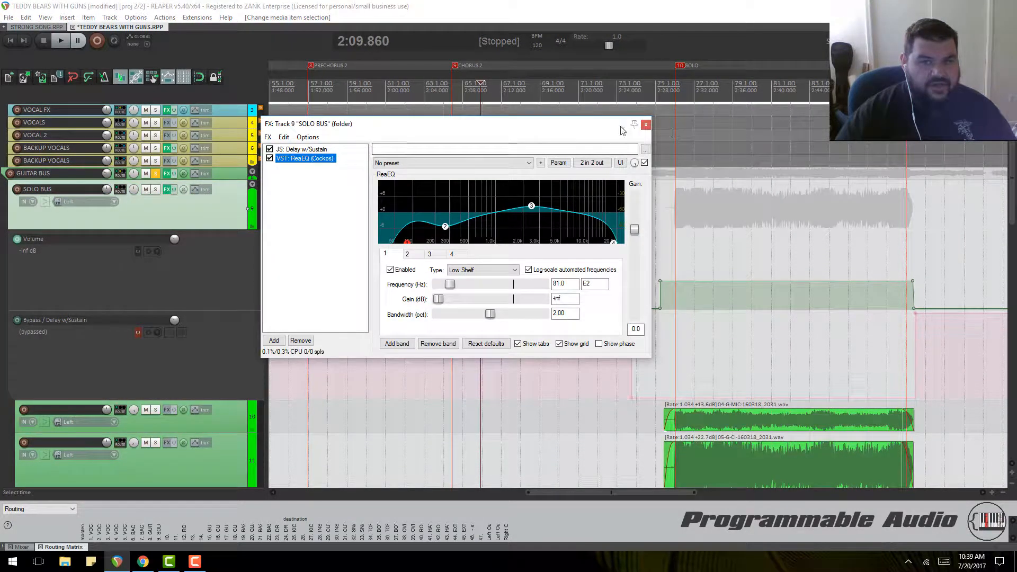
left_click_drag(619, 130, 639, 203)
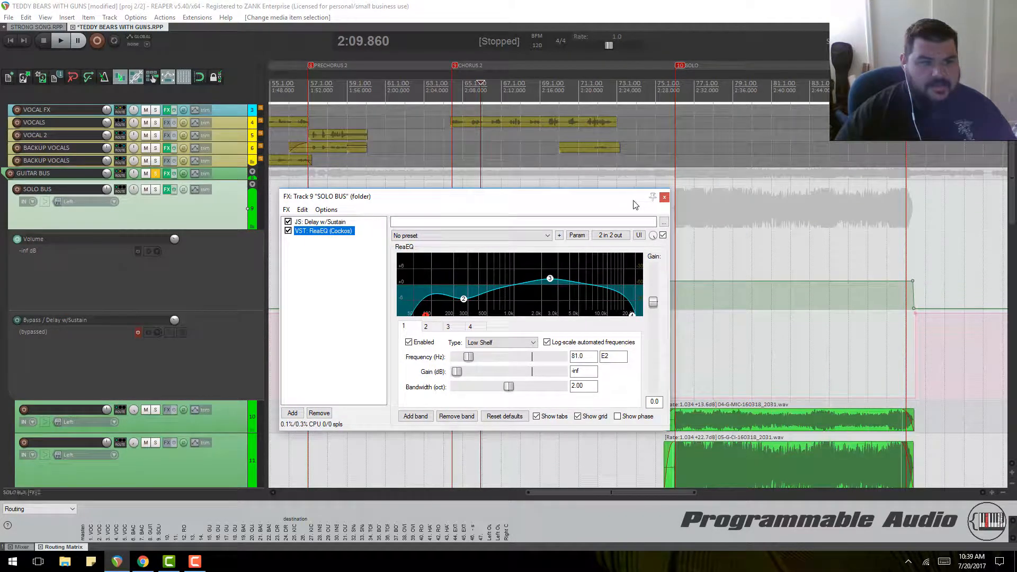
left_click(664, 199)
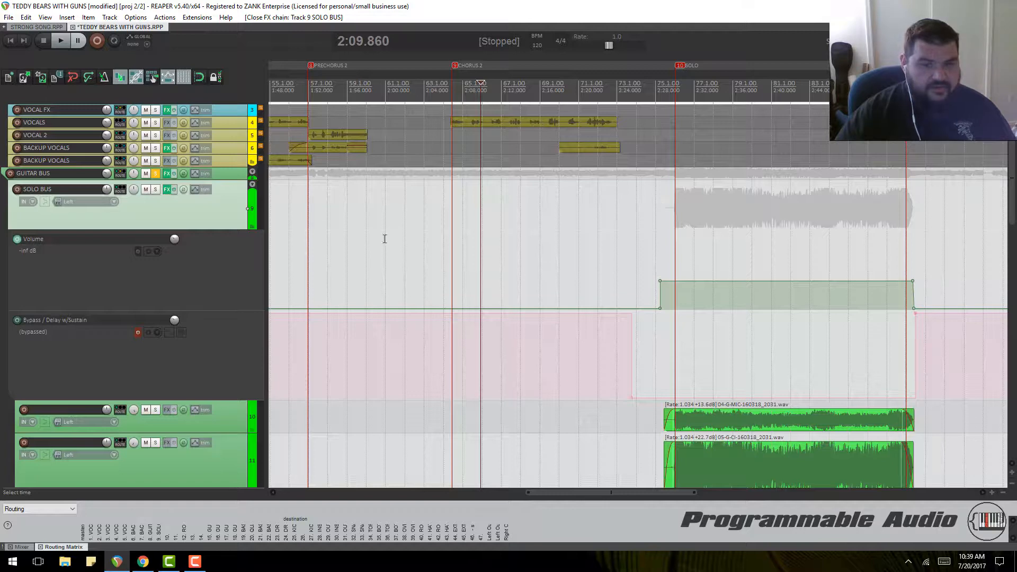
key("ctrl+s")
Step: Inspect the FX chains of GUITAR BUS and SOLO BUS, and close both windows
left_click(166, 175)
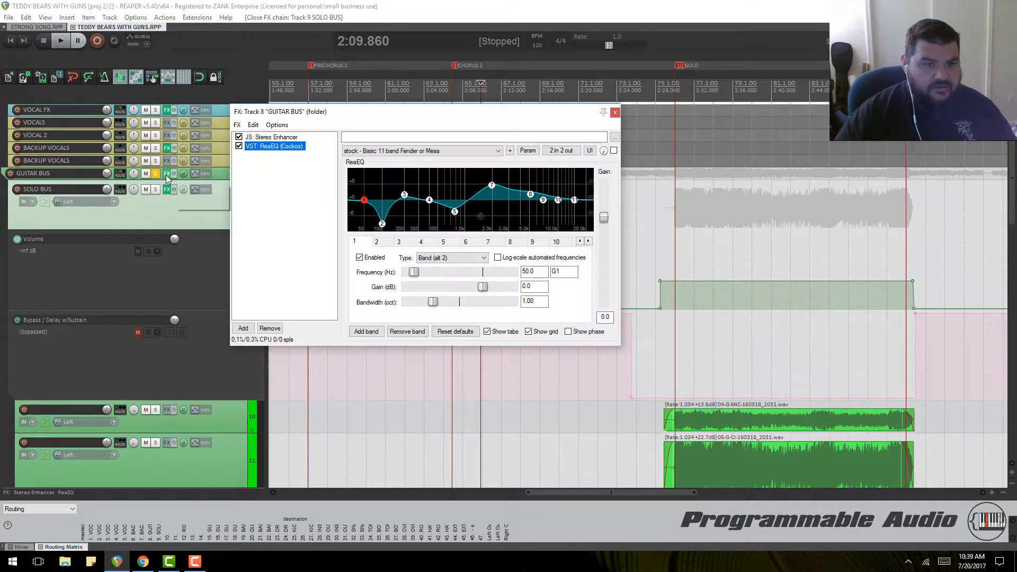
left_click(167, 189)
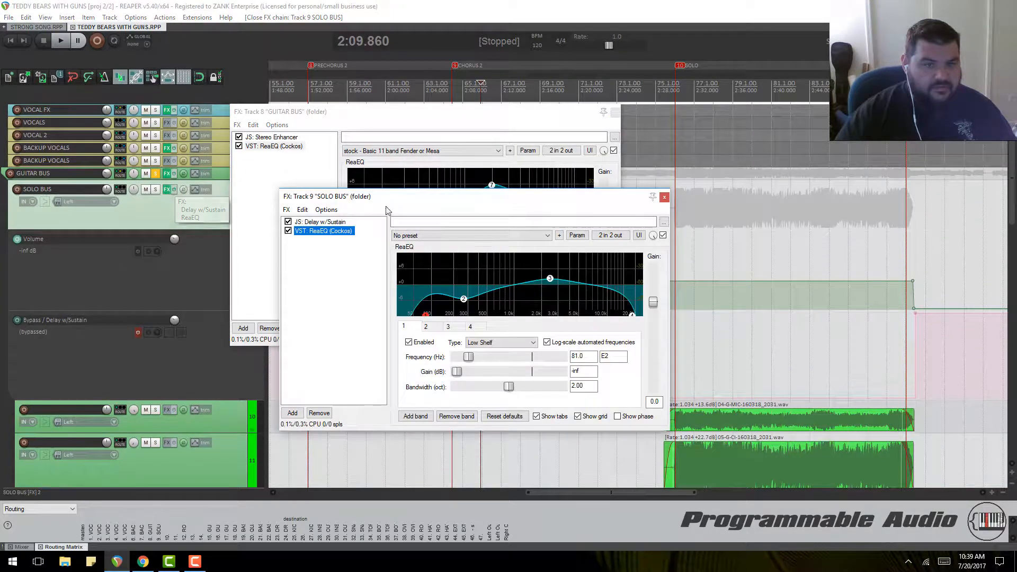
left_click(615, 112)
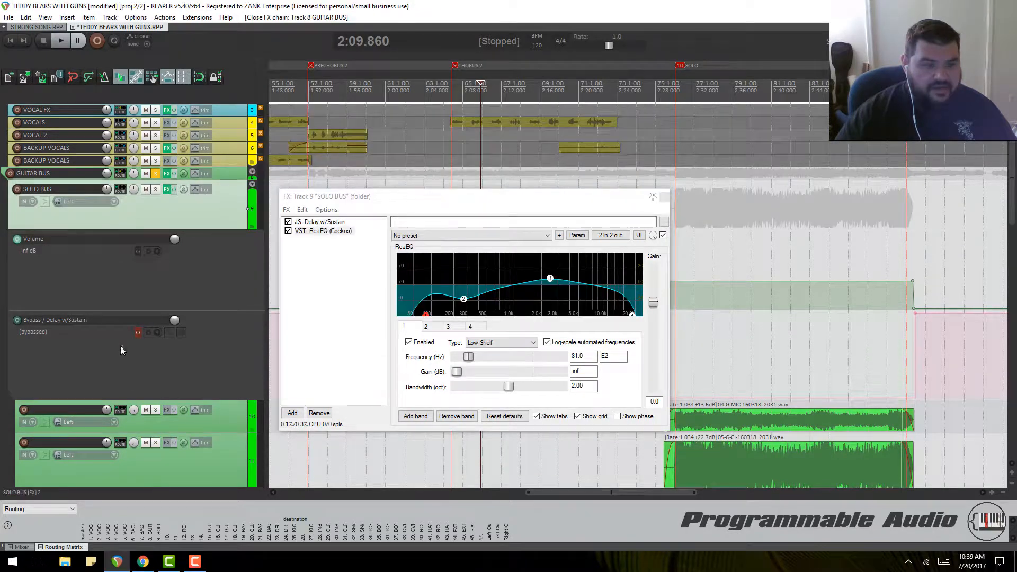
scroll(144, 386, "down", 3)
scroll(217, 351, "down", 3)
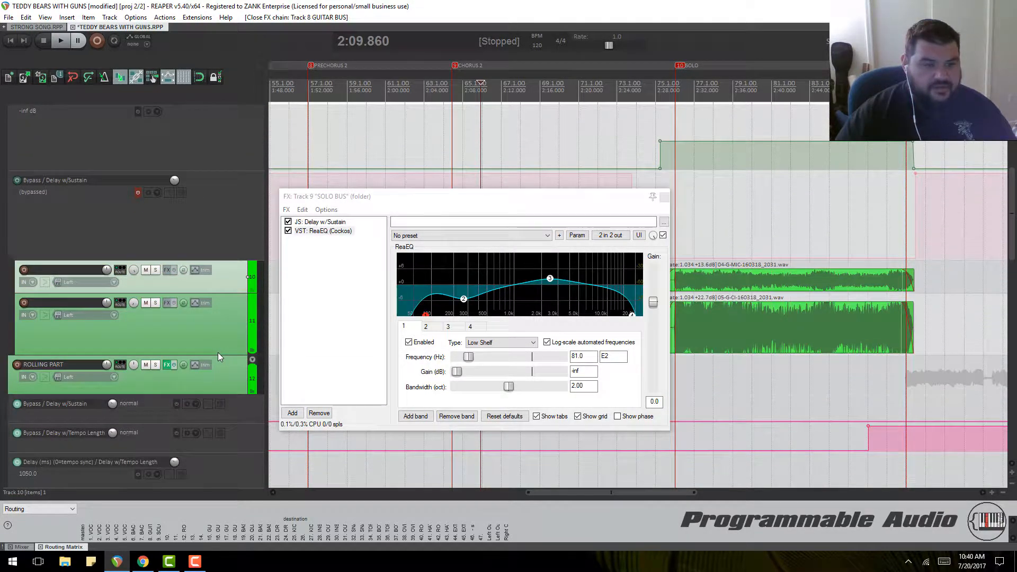
scroll(218, 358, "down", 1)
scroll(113, 405, "down", 1)
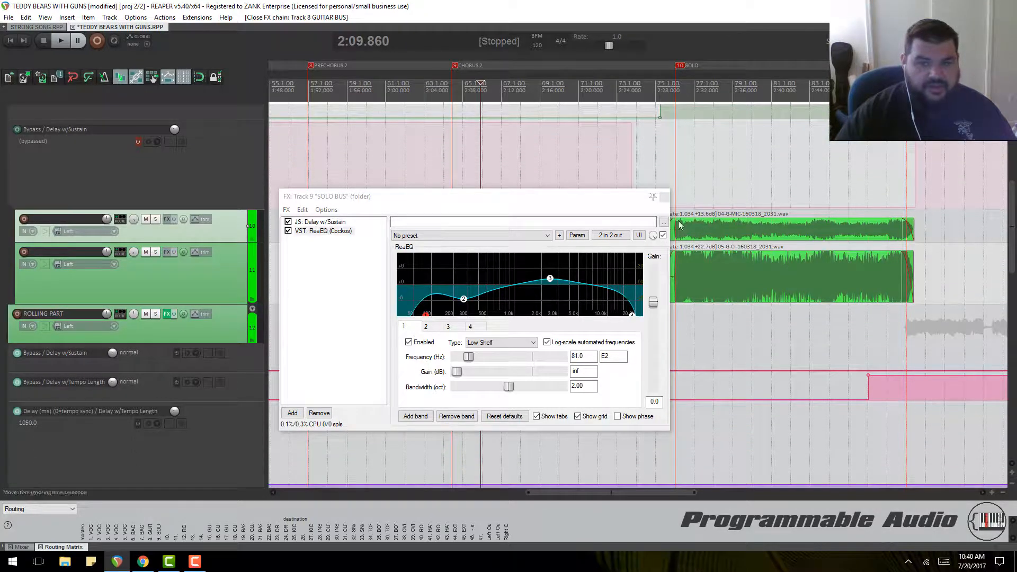
left_click(665, 197)
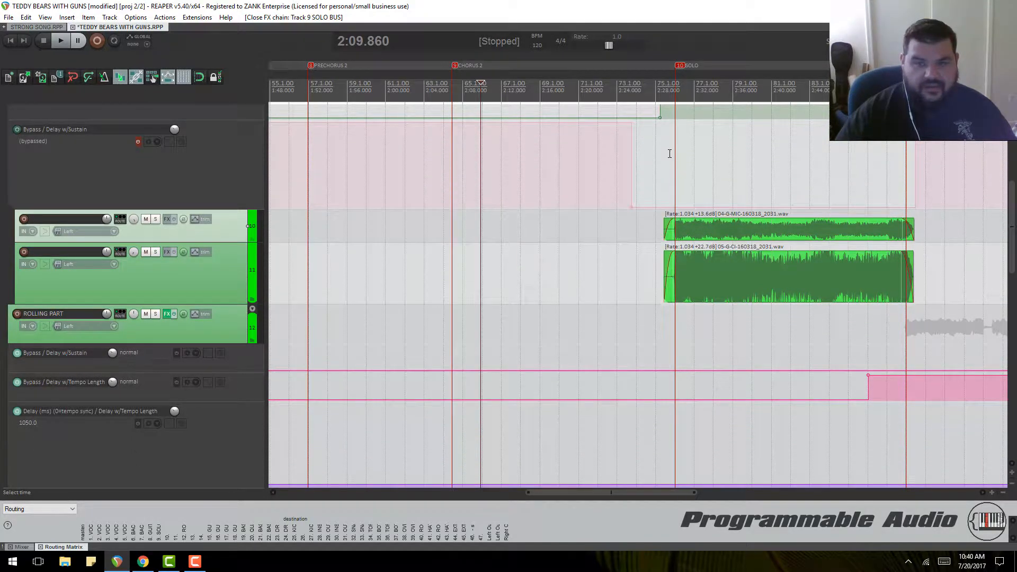
Step: Place the edit cursor at 2:55.385, just after the BRIDGE BASS ROLLS marker, and examine the ROLLING PART track and its delay envelopes
left_click(672, 91)
scroll(711, 112, "down", 5)
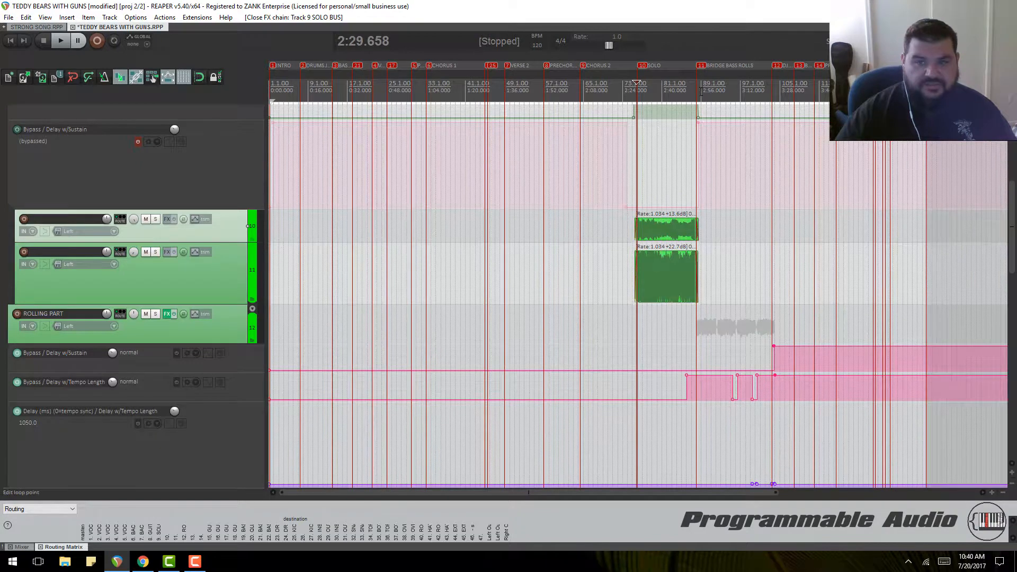
left_click(701, 91)
scroll(778, 229, "up", 5)
scroll(116, 364, "down", 5)
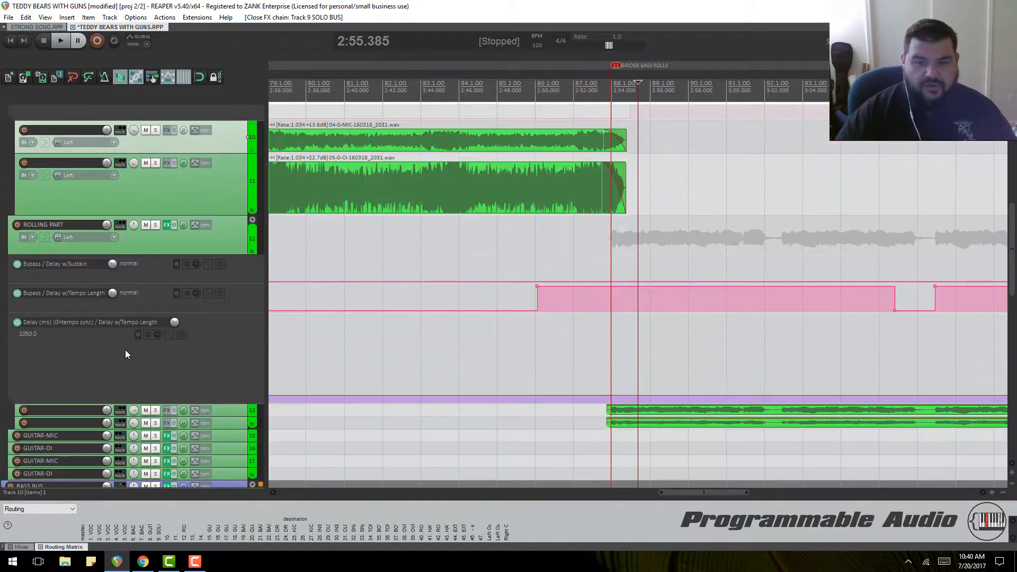
scroll(663, 183, "down", 2)
scroll(685, 185, "down", 2)
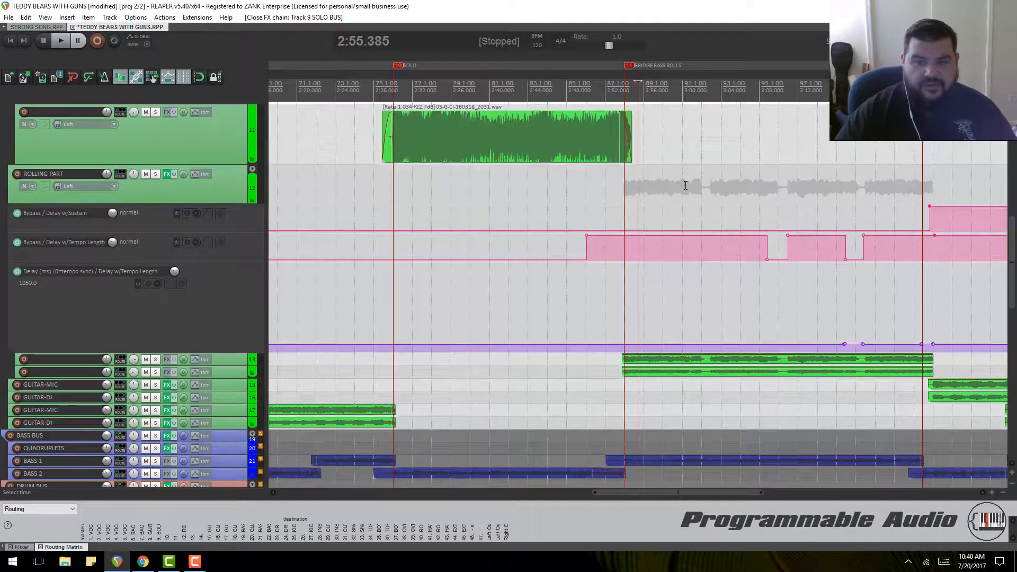
Step: Turn off solo on the GUITAR BUS track
scroll(118, 204, "up", 7)
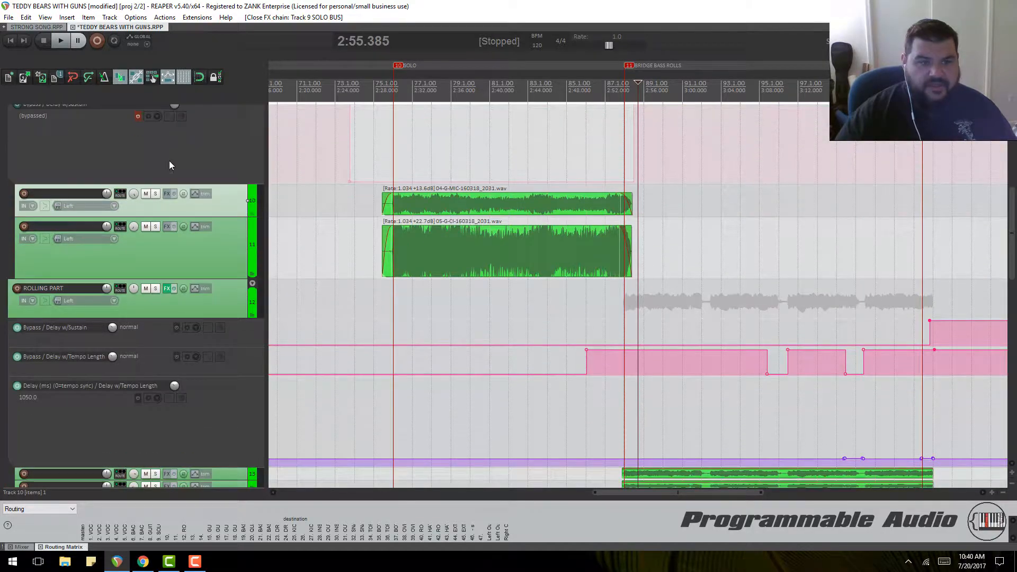
scroll(168, 170, "up", 4)
left_click(156, 148)
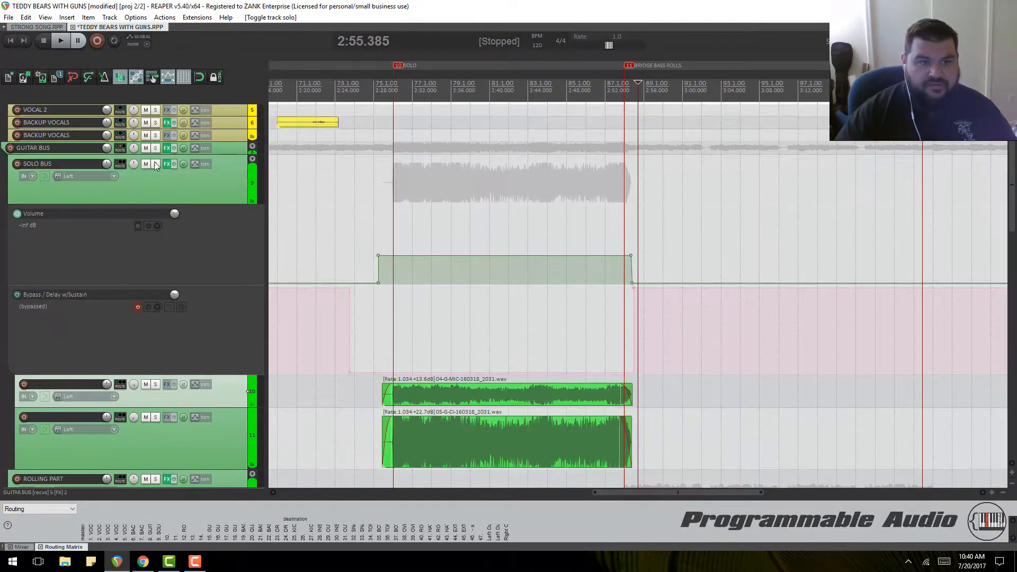
Step: Play the full mix from 2:54.378 at the BRIDGE BASS ROLLS marker while checking the guitar tracks
scroll(186, 237, "down", 4)
scroll(186, 242, "down", 1)
left_click(629, 94)
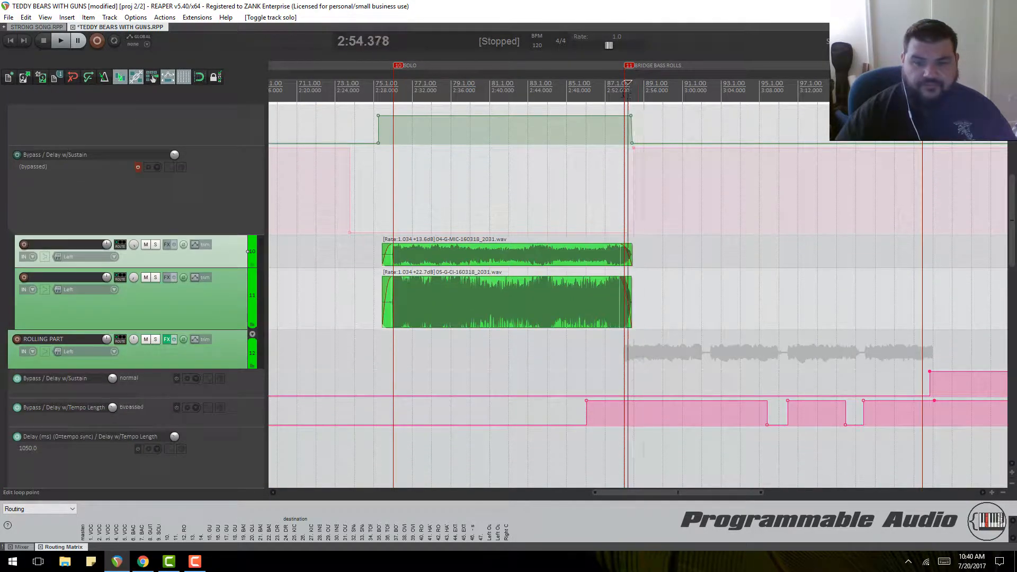
key("space")
scroll(164, 247, "down", 1)
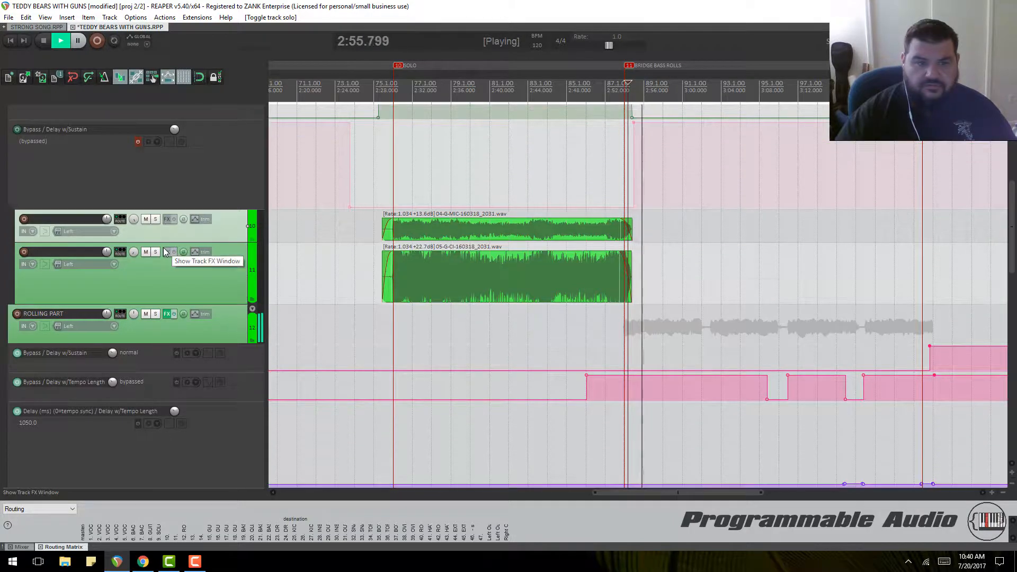
scroll(163, 247, "up", 9)
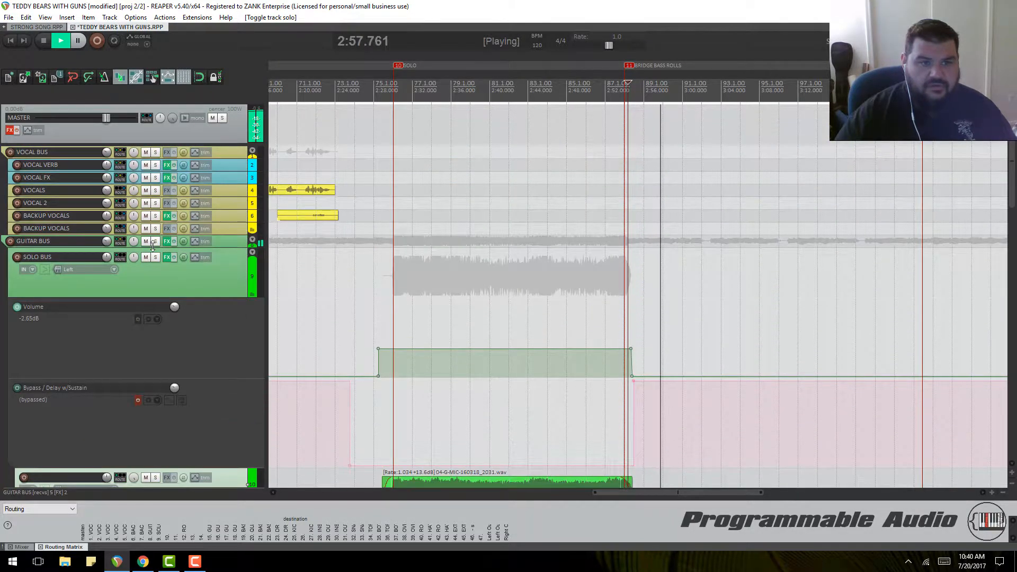
scroll(159, 248, "down", 10)
scroll(170, 255, "down", 1)
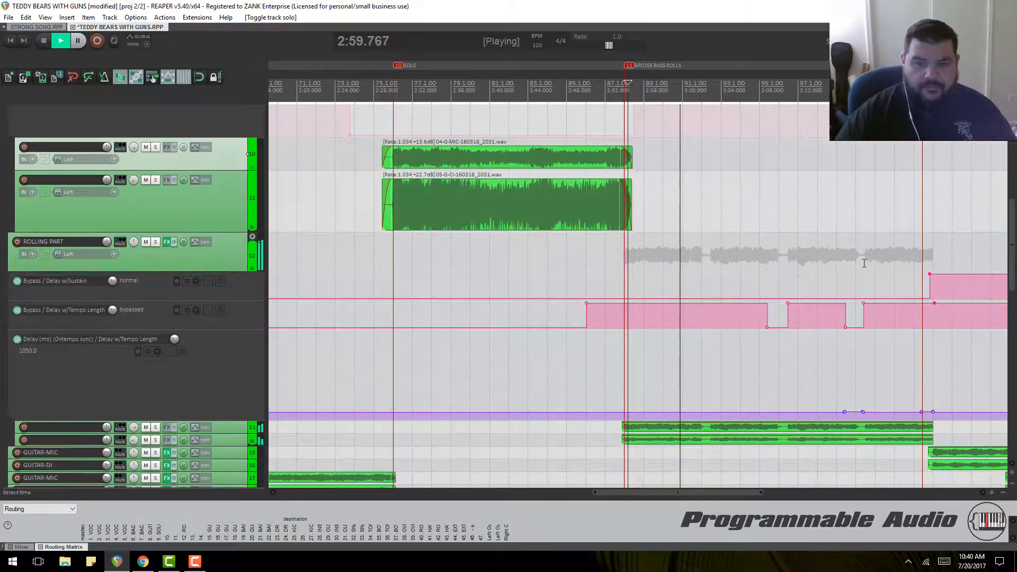
Step: Increase the height of the ROLLING PART track's Bypass / Delay w/Tempo Length envelope lane
scroll(941, 303, "down", 2)
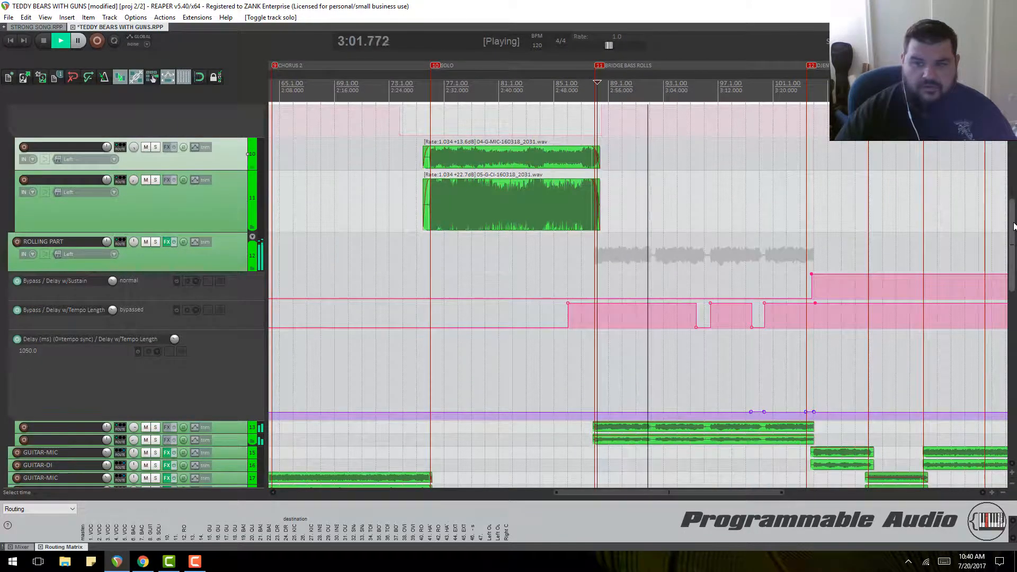
scroll(46, 148, "down", 3)
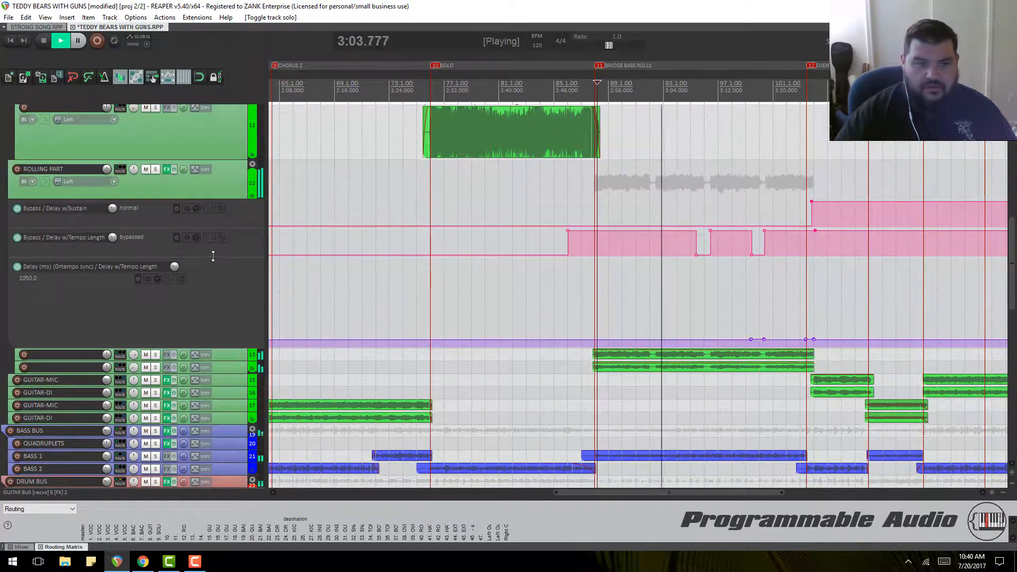
left_click(230, 247)
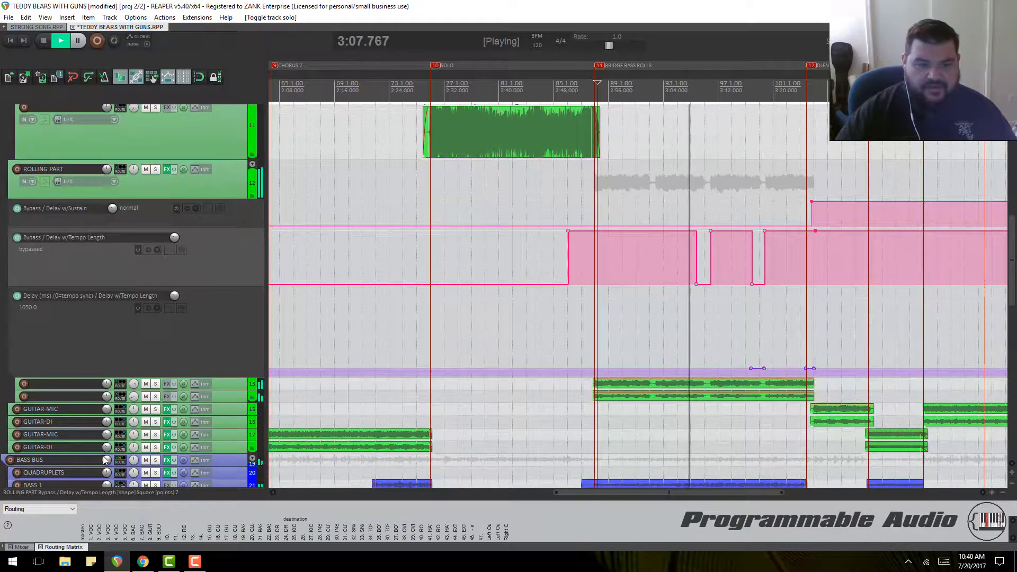
Step: Slightly adjust the BASS BUS volume during playback, follow the ROLLING PART delay automation, and stop playback
left_click_drag(107, 460, 107, 462)
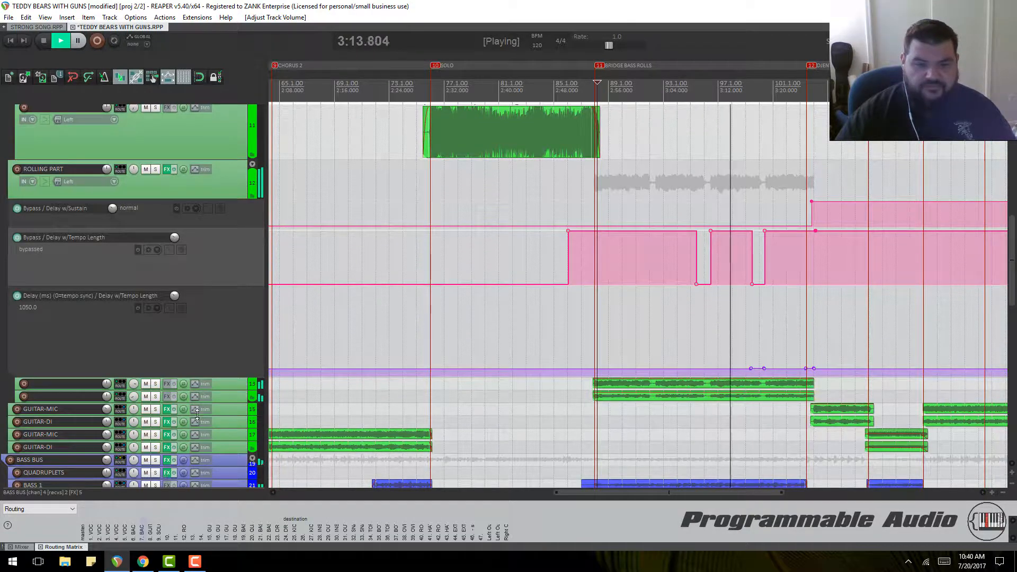
scroll(688, 260, "down", 2)
scroll(747, 235, "up", 2)
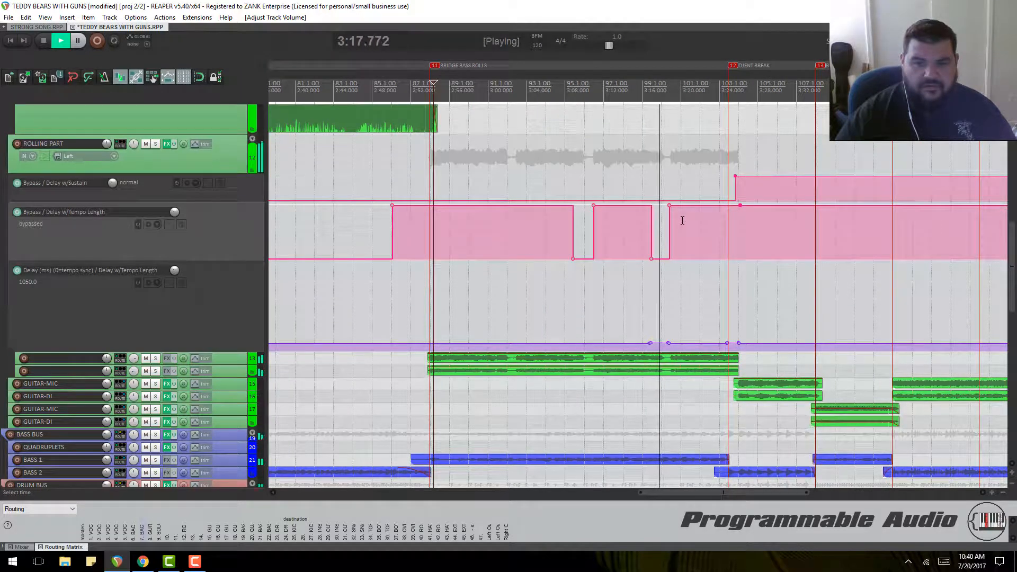
key("space")
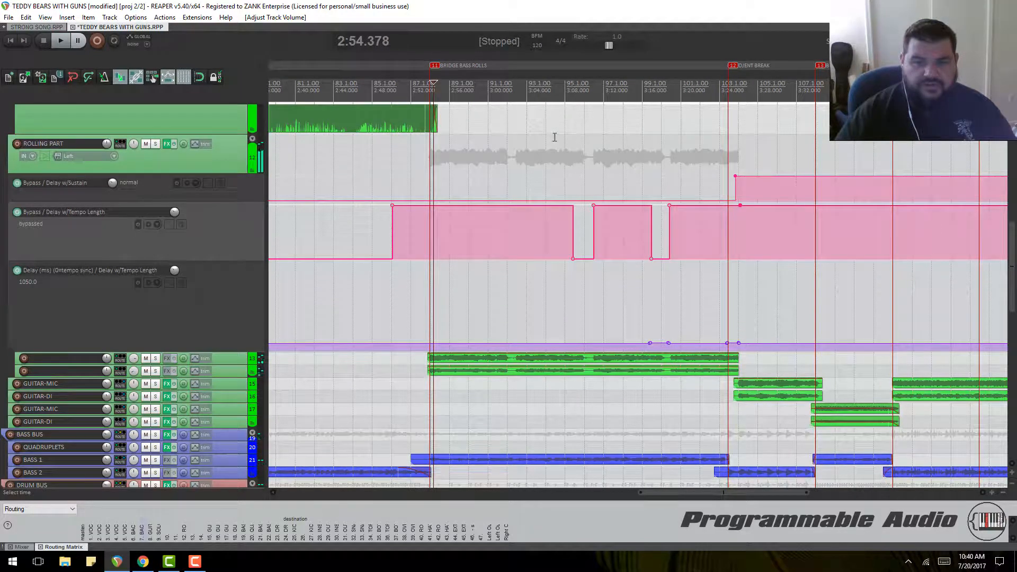
Step: Place the edit cursor at 3:08.386, just before the first gap in the tempo-delay bypass automation, and mute ROLLING PART
left_click(569, 95)
scroll(613, 184, "up", 2)
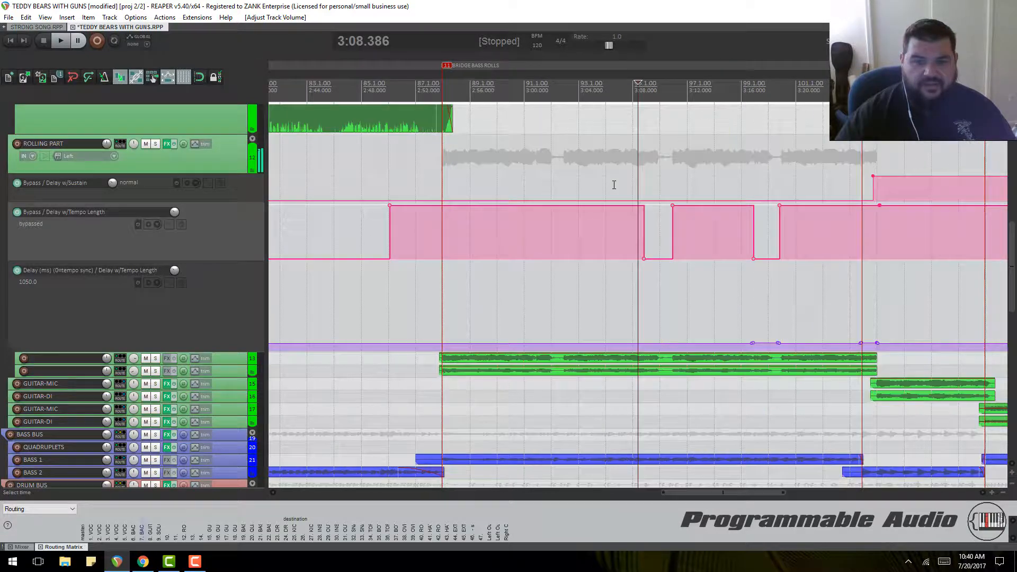
scroll(149, 207, "up", 1)
scroll(149, 207, "up", 1)
left_click(146, 156)
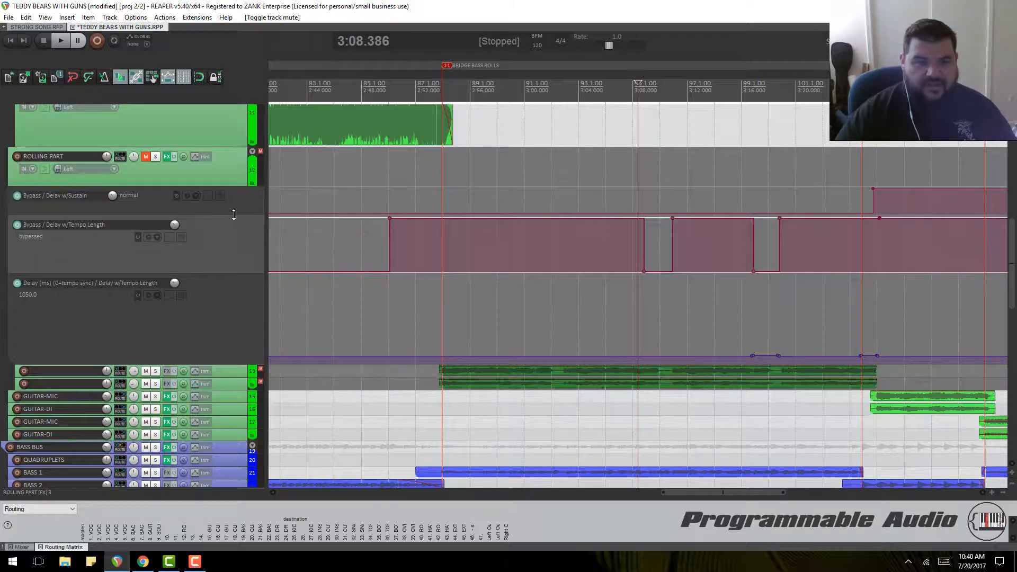
Step: Increase the height of the ROLLING PART track's Bypass / Delay w/Sustain envelope lane
left_click_drag(234, 214, 236, 287)
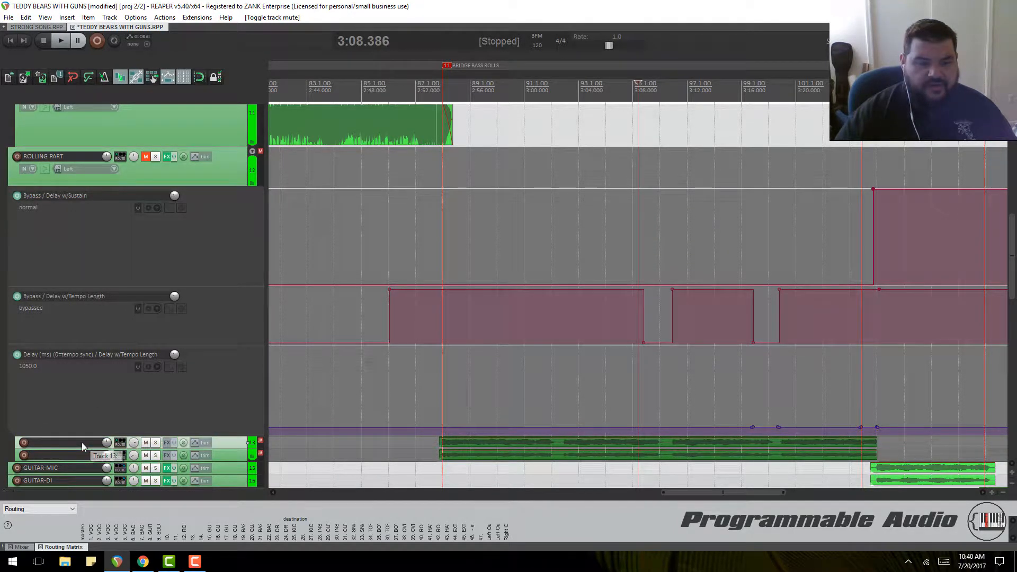
scroll(83, 440, "up", 2)
scroll(82, 446, "up", 4)
scroll(83, 445, "down", 7)
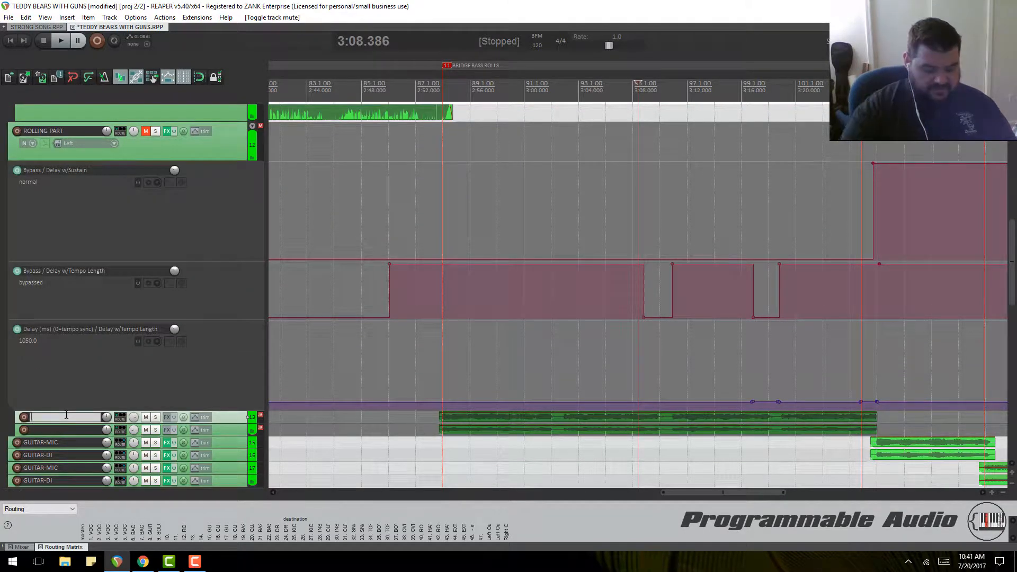
Step: Name the two unnamed child tracks under ROLLING PART MIC and DI
key("Tab")
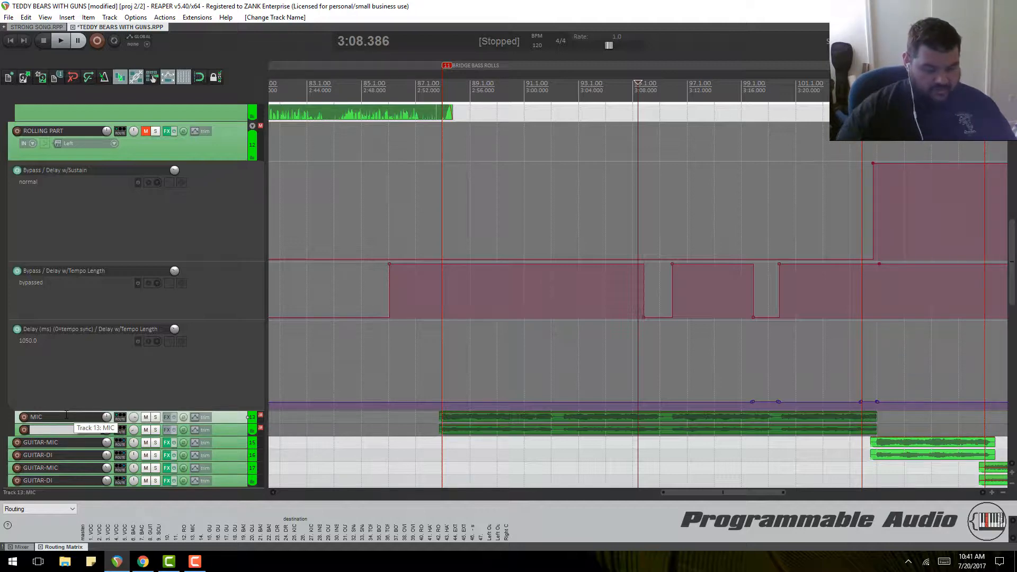
key("Tab")
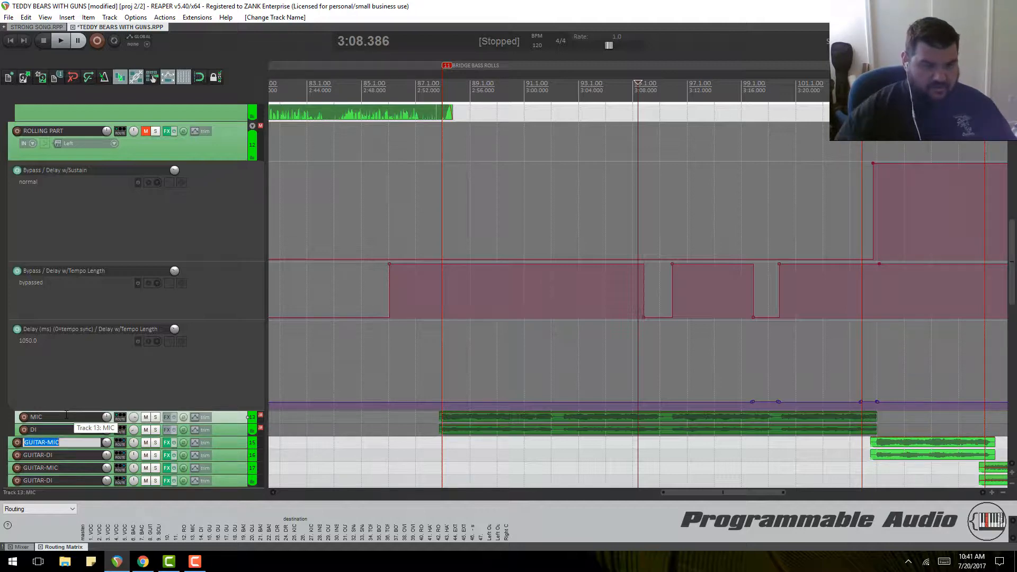
left_click(234, 415)
scroll(676, 310, "down", 2)
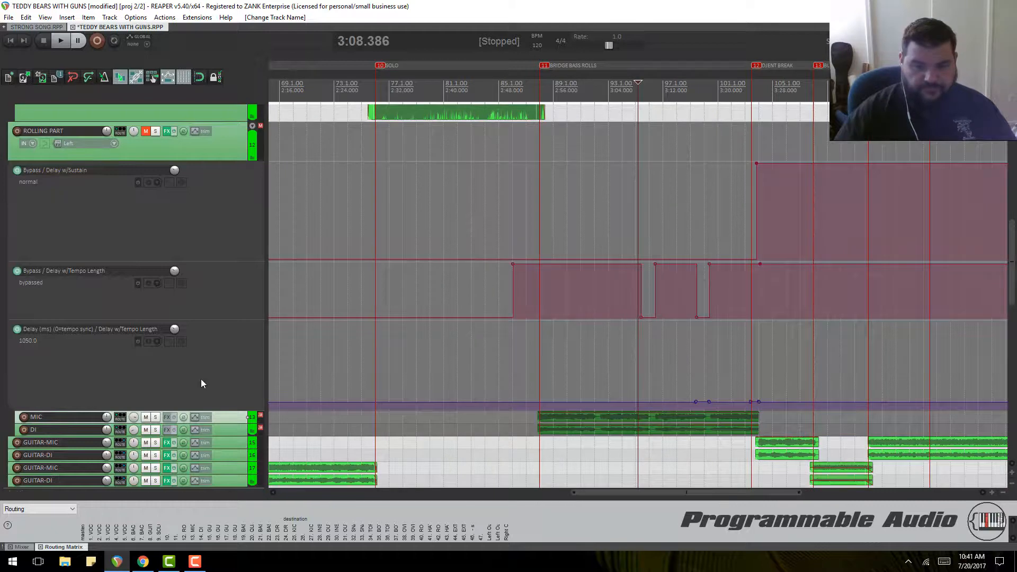
Step: Solo and unmute ROLLING PART with its whole FX chain bypassed
left_click(155, 132)
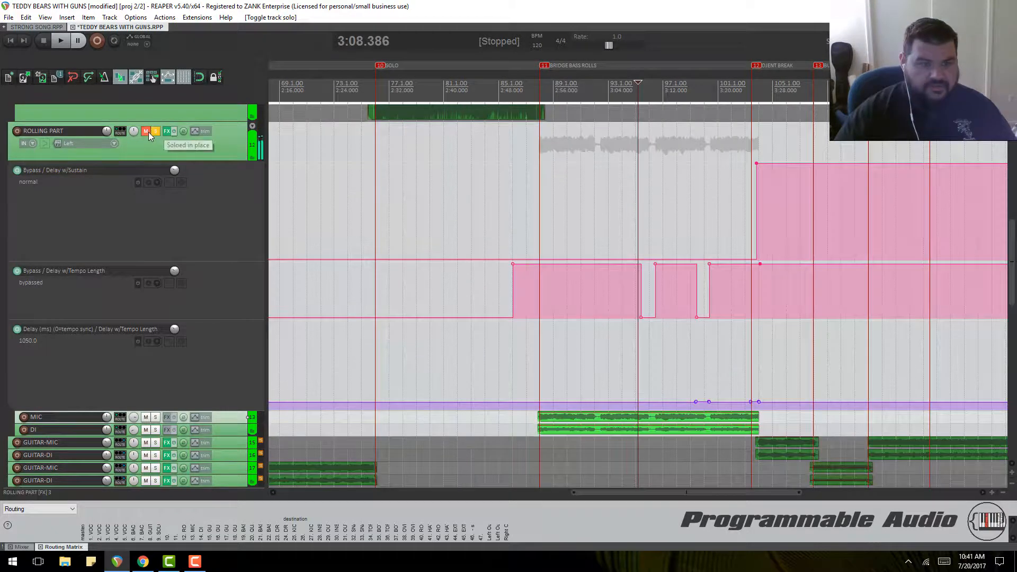
left_click(147, 132)
left_click(174, 132)
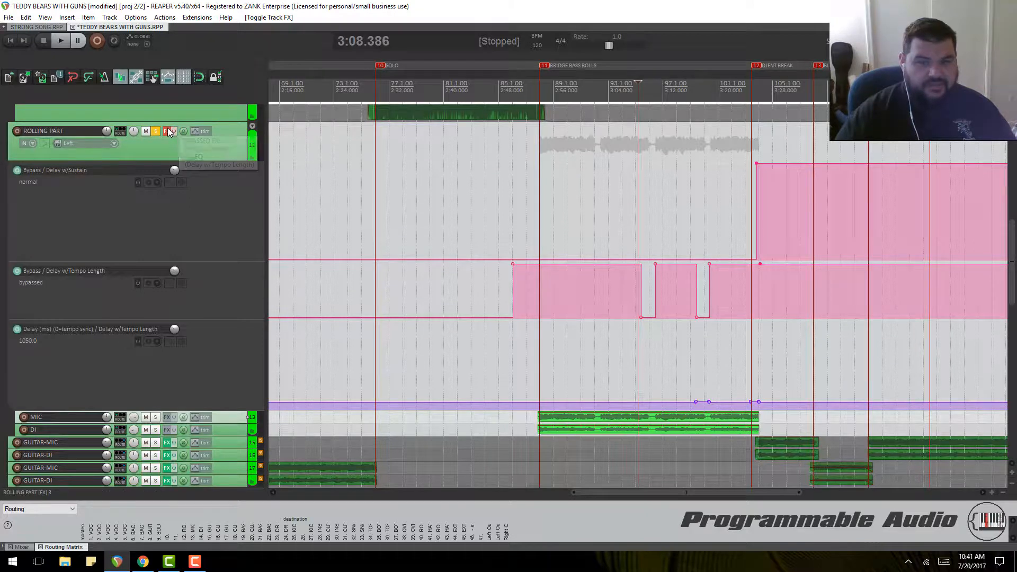
Step: Open ROLLING PART's FX chain window and place the edit cursor at 3:08.538, just before the first tempo-delay bypass gap
left_click(167, 131)
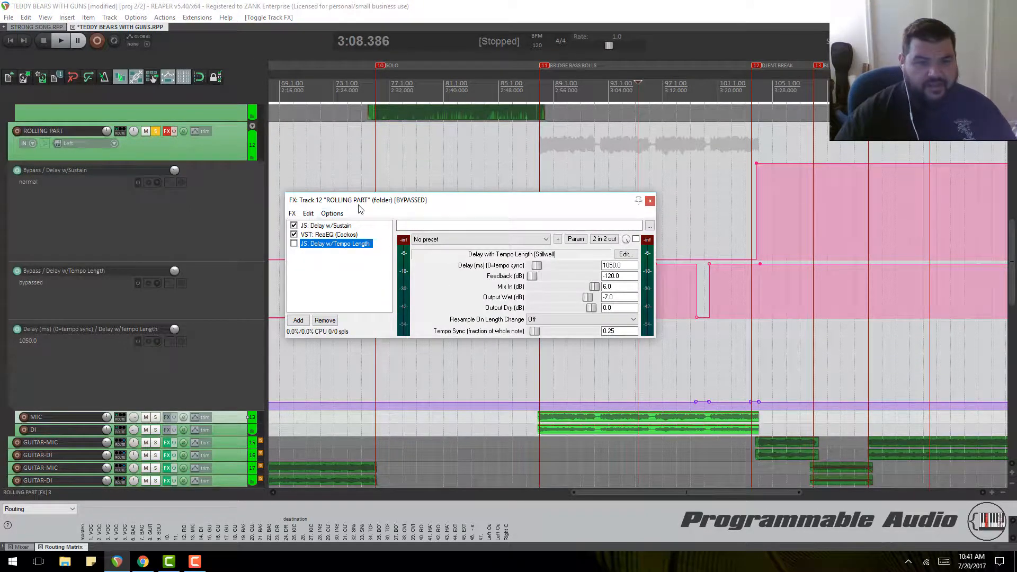
left_click_drag(358, 207, 340, 149)
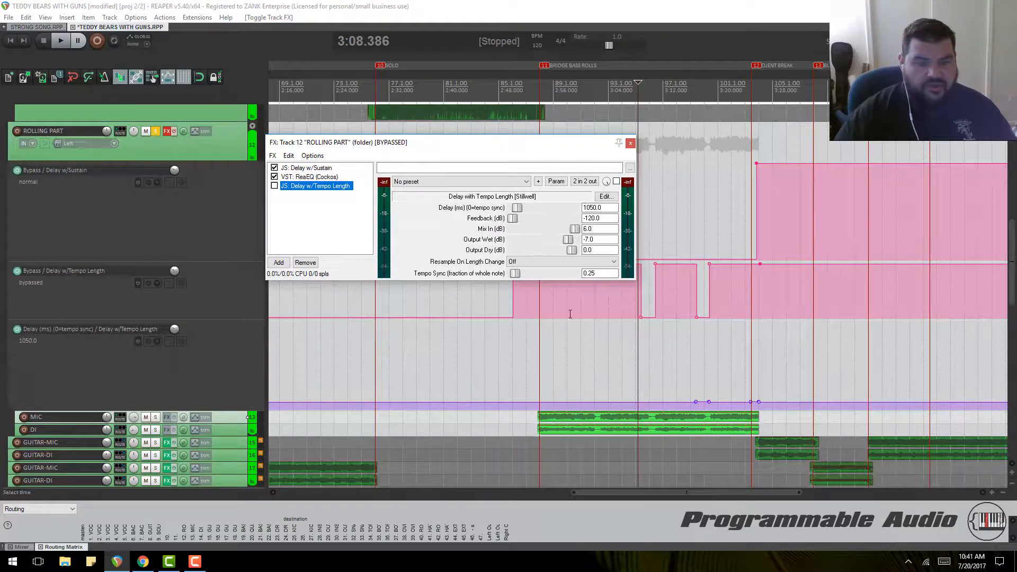
left_click(639, 91)
scroll(686, 237, "up", 5)
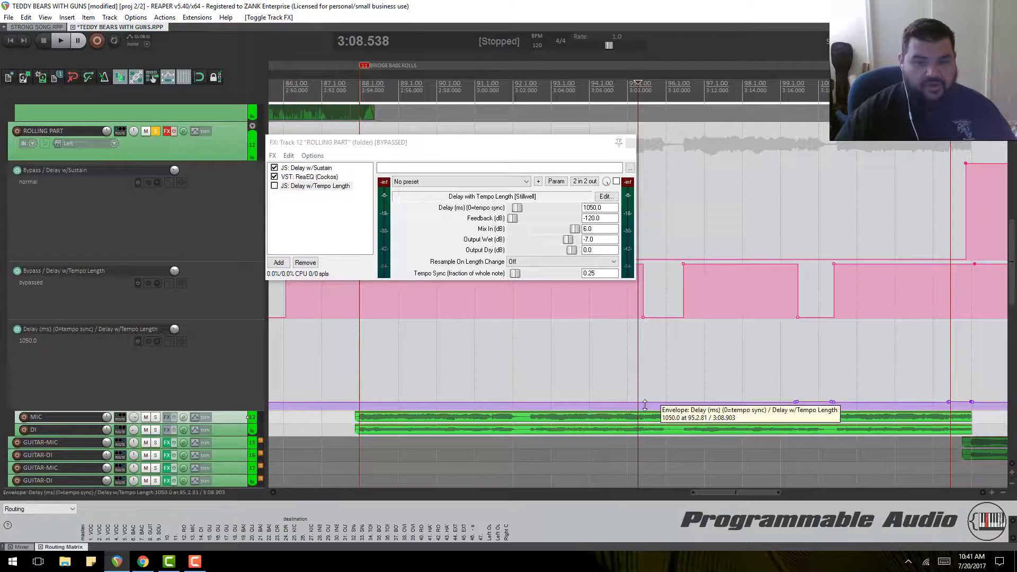
Step: Uncover the delay envelopes by moving the FX window aside, and briefly play the dry ROLLING PART from 3:08.538
scroll(715, 418, "down", 3)
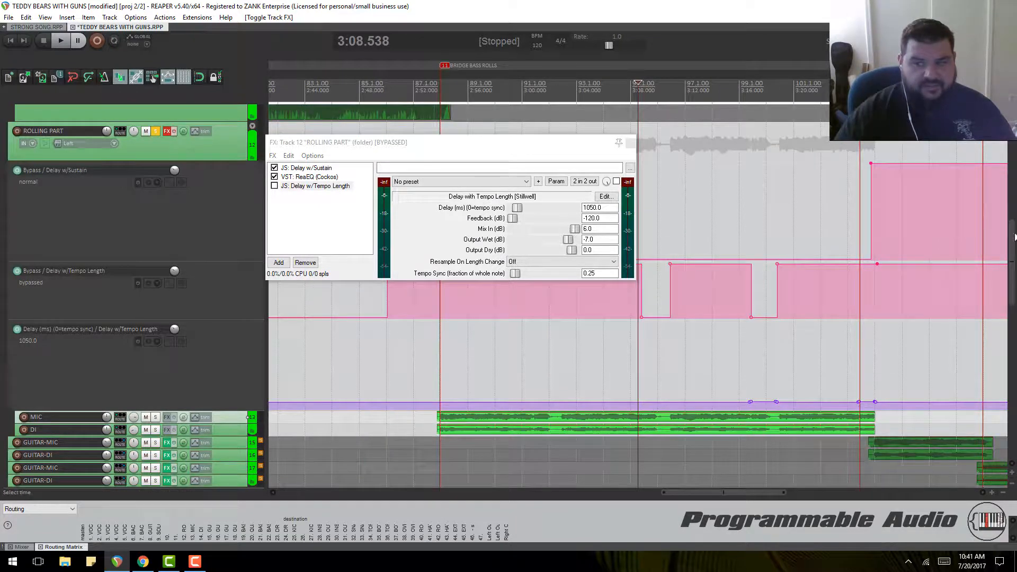
scroll(260, 463, "down", 3)
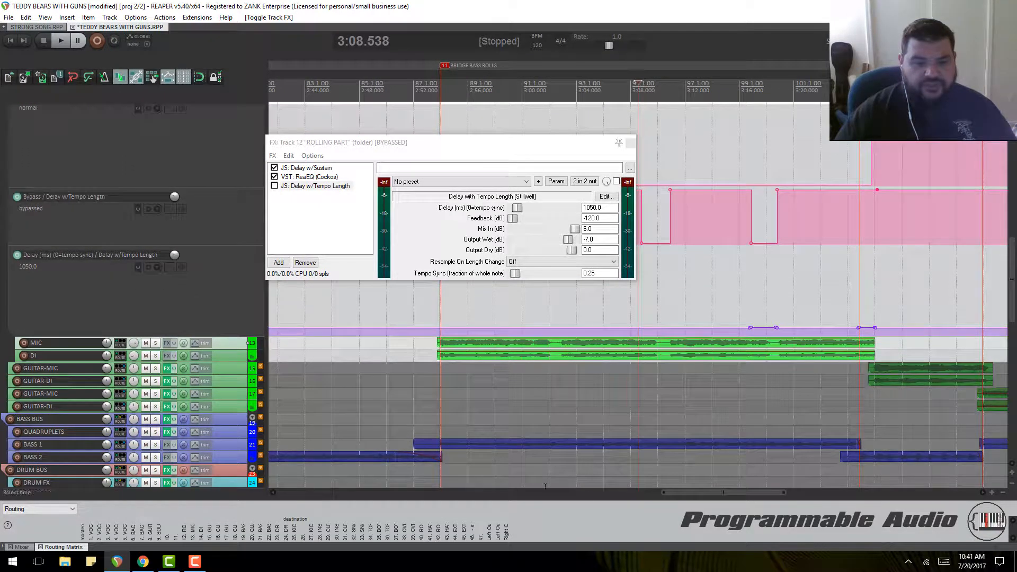
left_click_drag(708, 496, 724, 496)
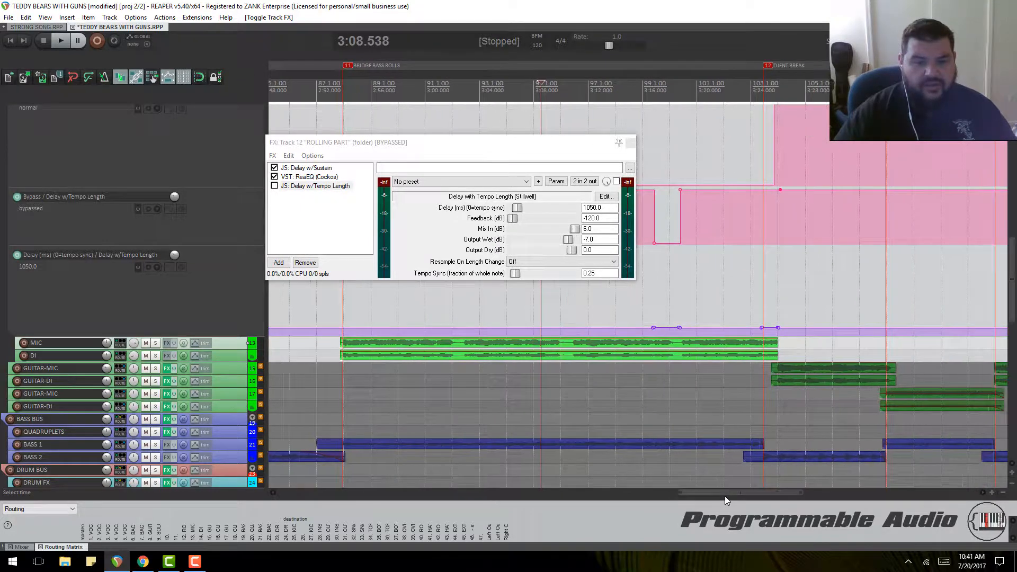
scroll(1009, 255, "down", 3)
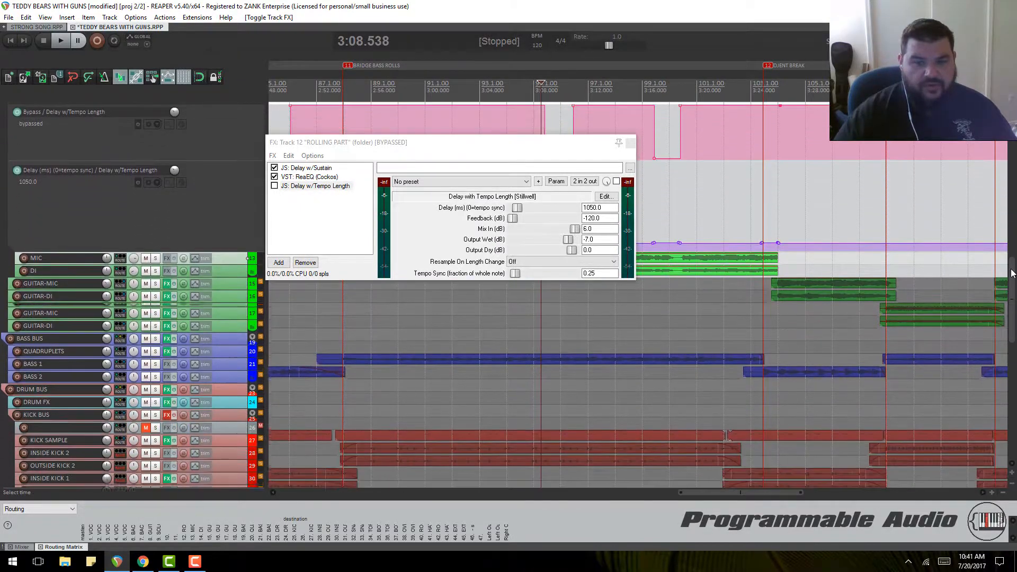
left_click_drag(569, 144, 593, 343)
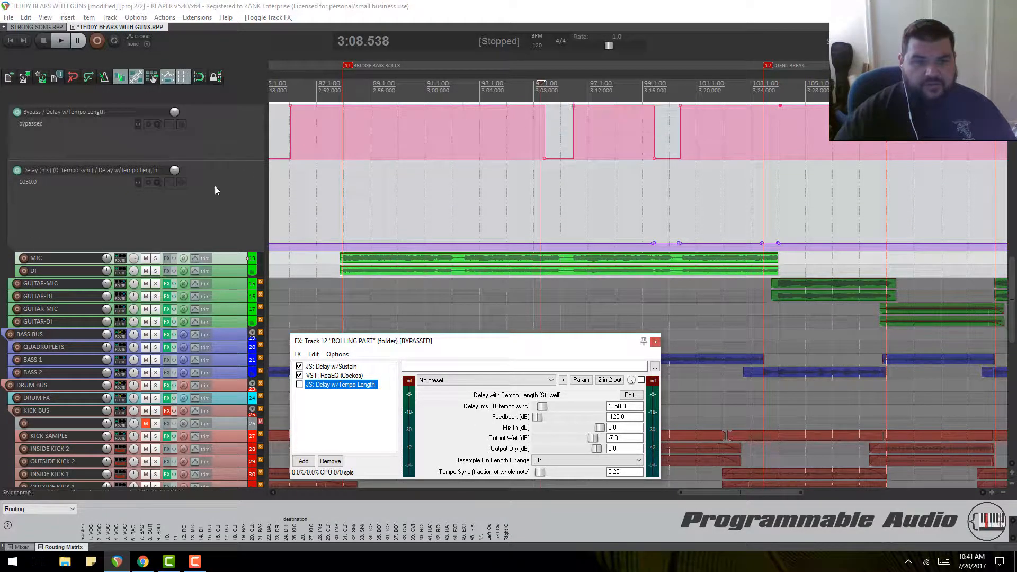
scroll(109, 231, "up", 8)
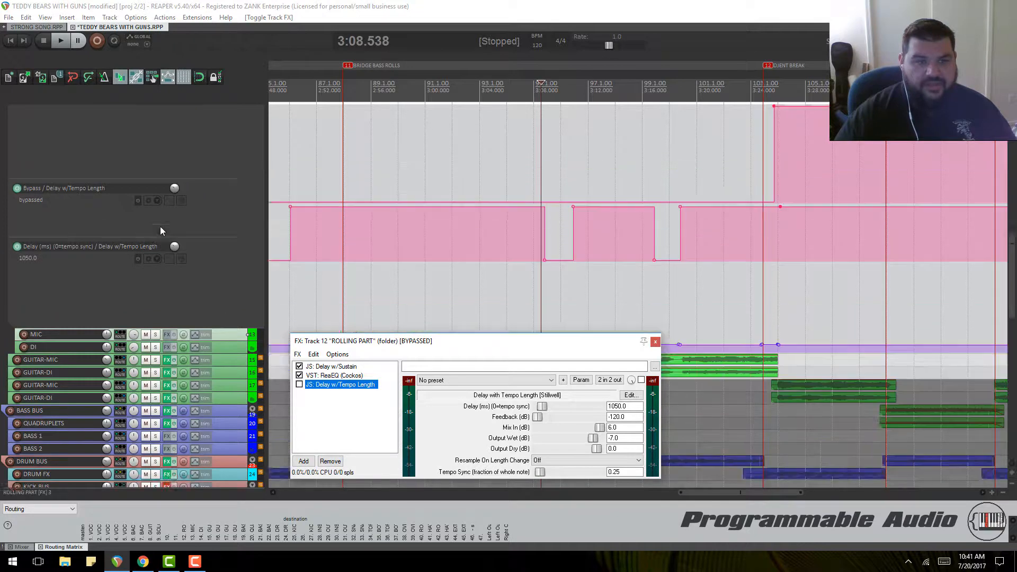
scroll(160, 227, "down", 6)
key("space")
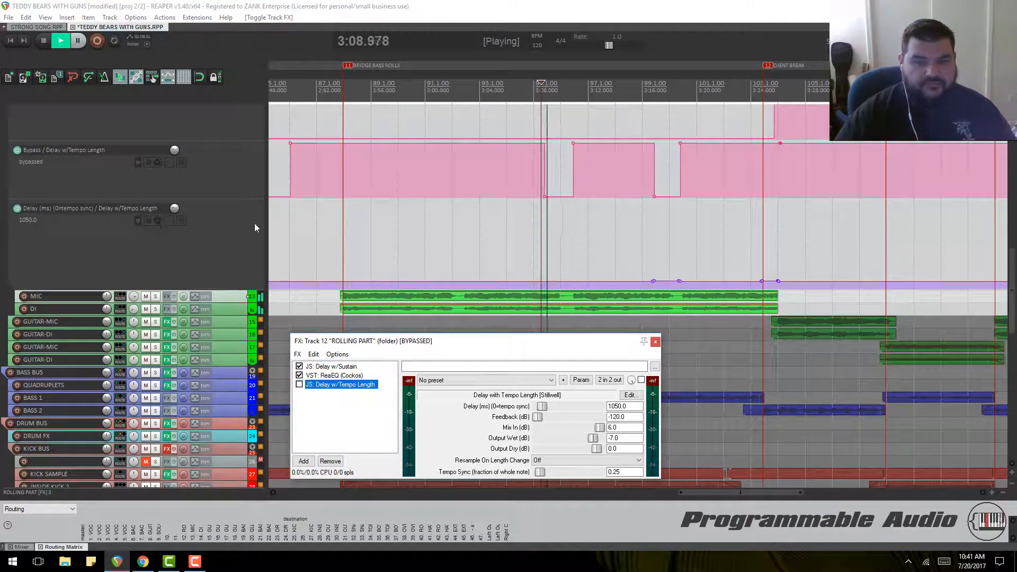
key("space")
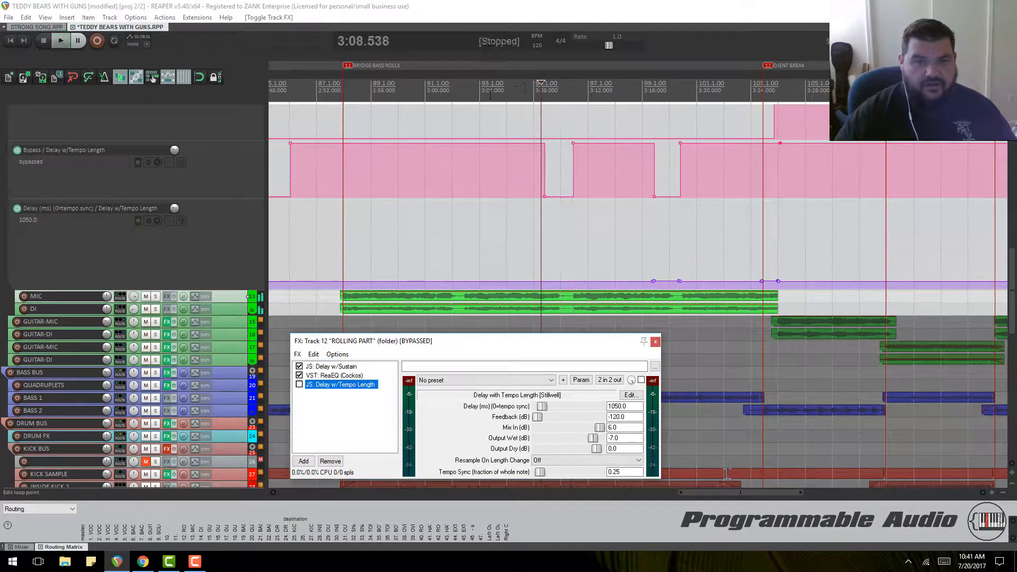
Step: Play the soloed ROLLING PART without effects from 3:04.184 through both tempo-delay bypass gaps, and stop playback
left_click(483, 98)
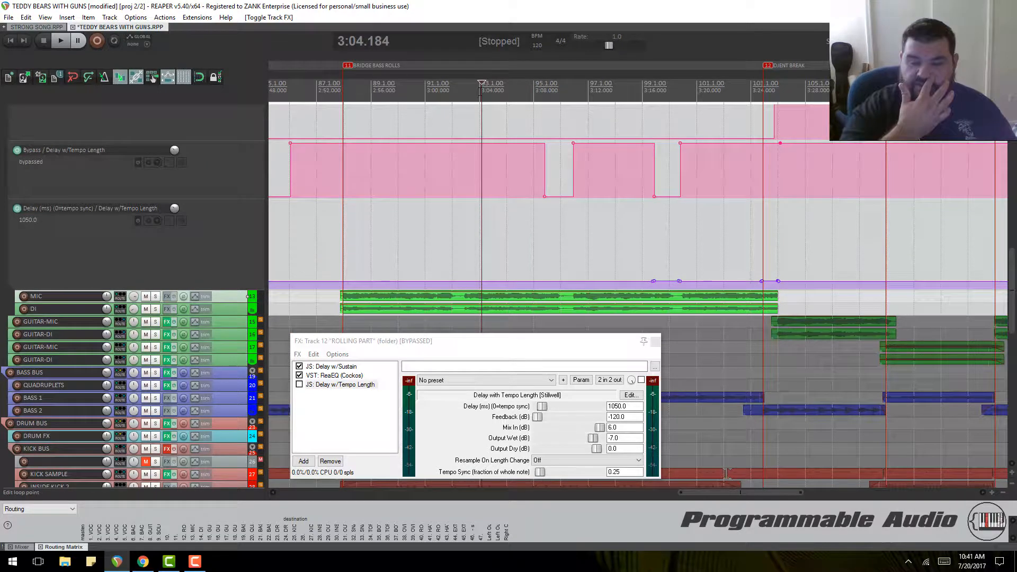
key("space")
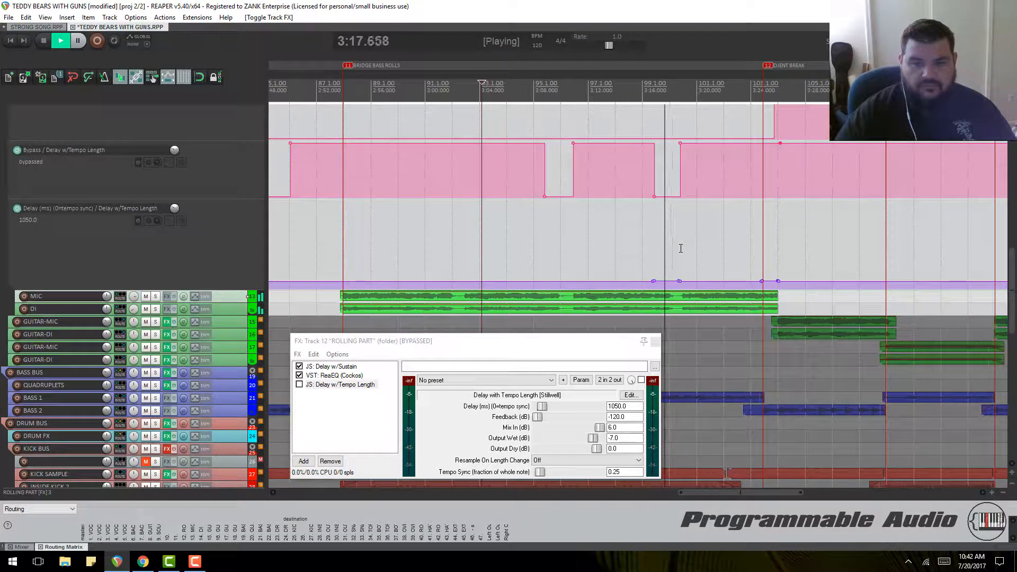
key("space")
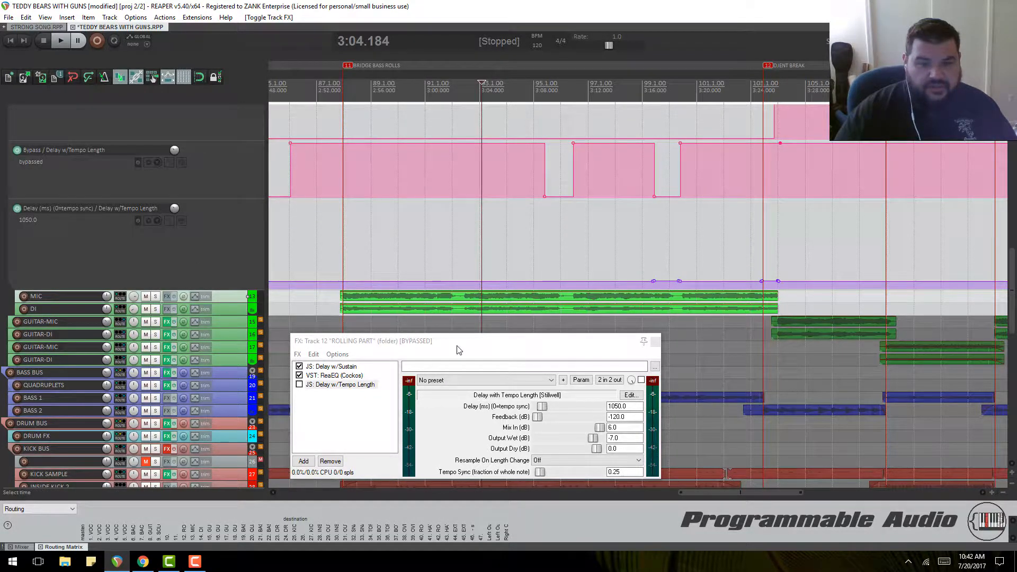
Step: Add the ReaVerb plug-in to ROLLING PART's FX chain
left_click_drag(459, 350, 459, 275)
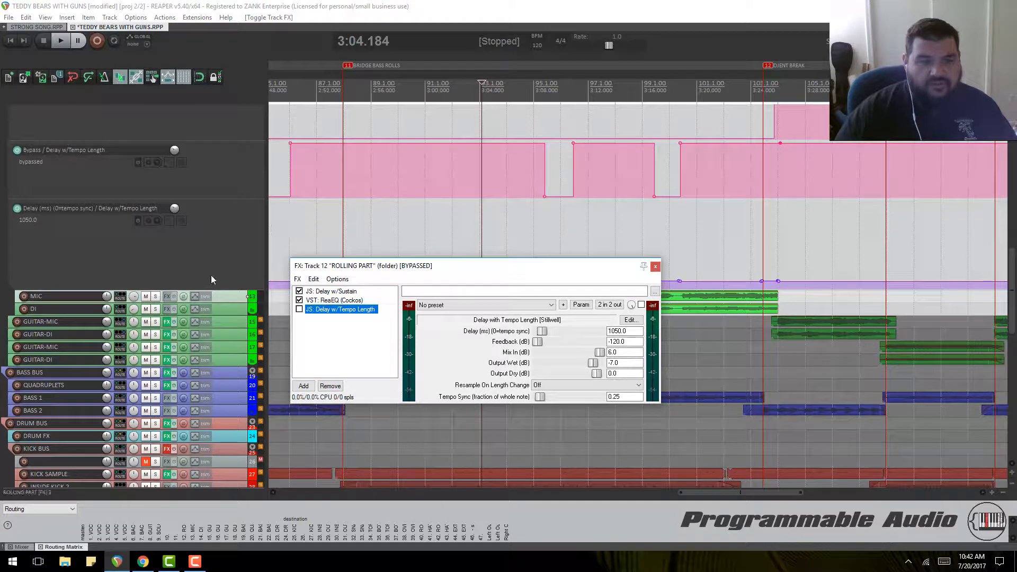
scroll(211, 276, "up", 3)
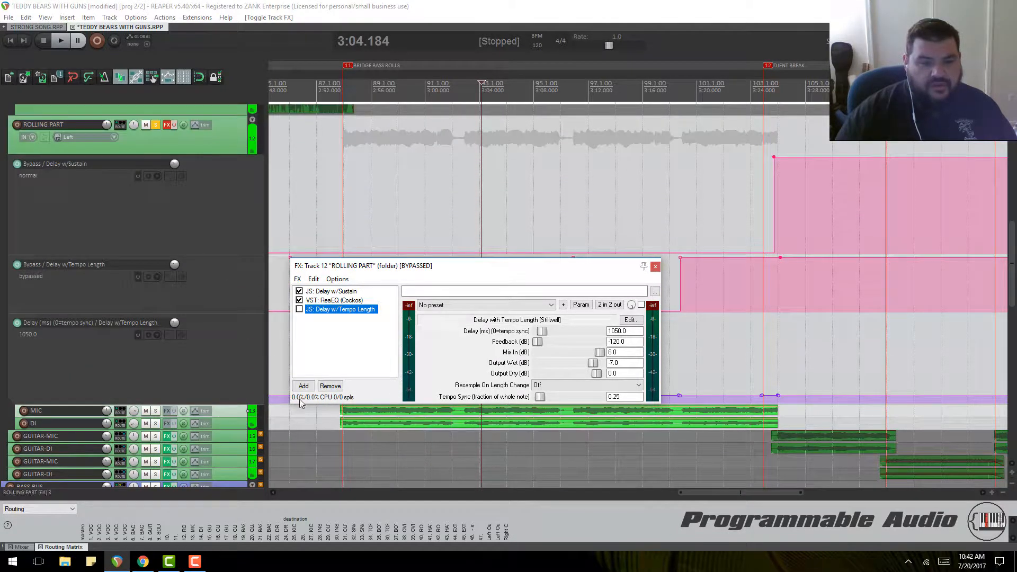
left_click(302, 387)
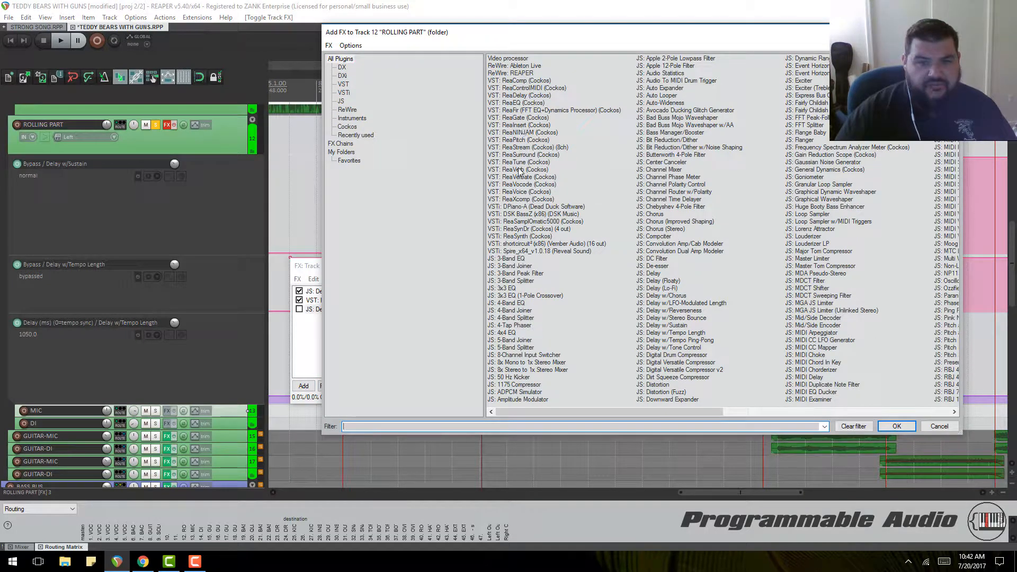
double_click(520, 171)
left_click_drag(474, 257, 495, 55)
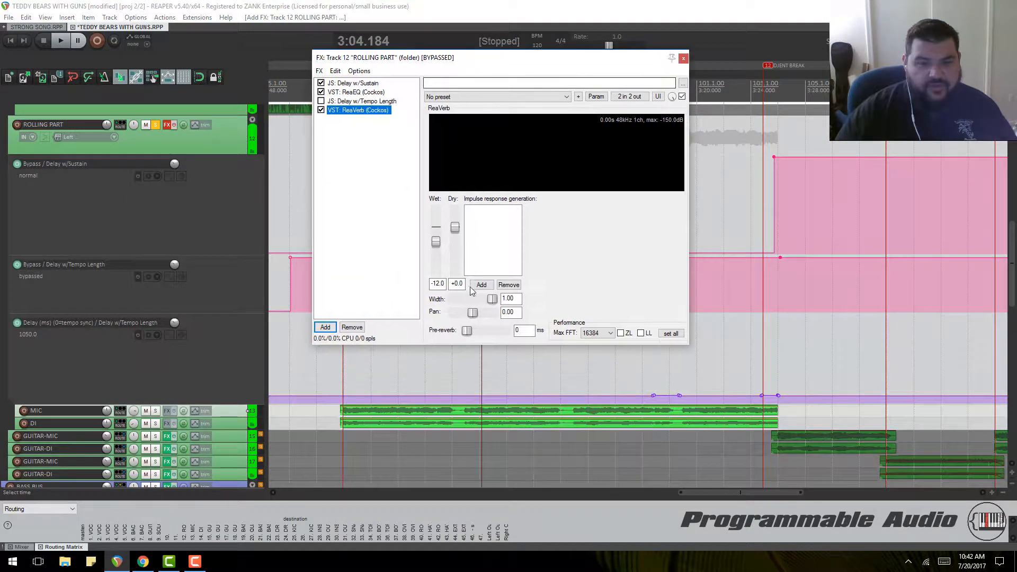
Step: Add an Echo Generator to ReaVerb's impulse response generation, and enlarge and reposition the FX window
left_click(485, 287)
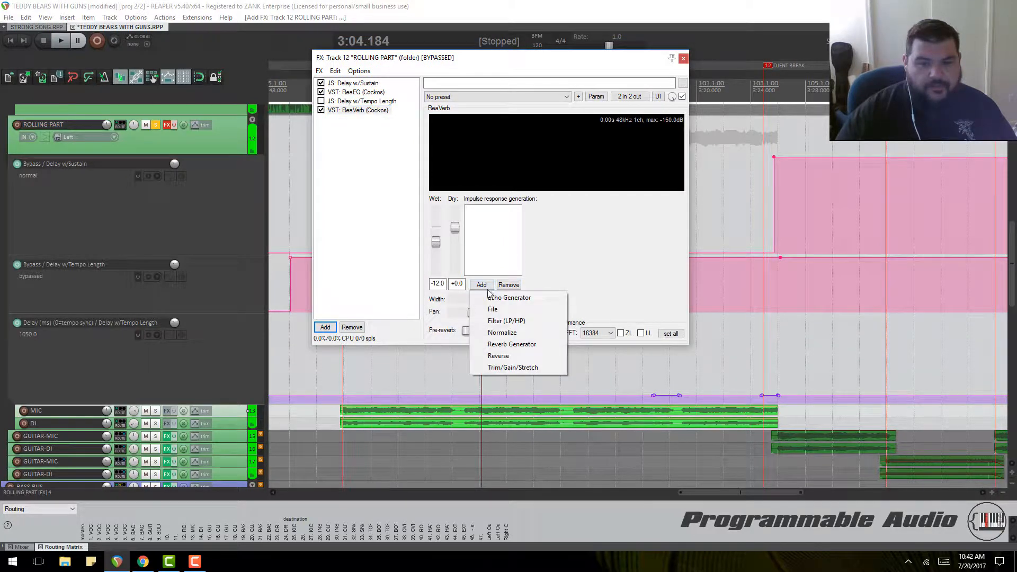
left_click(491, 298)
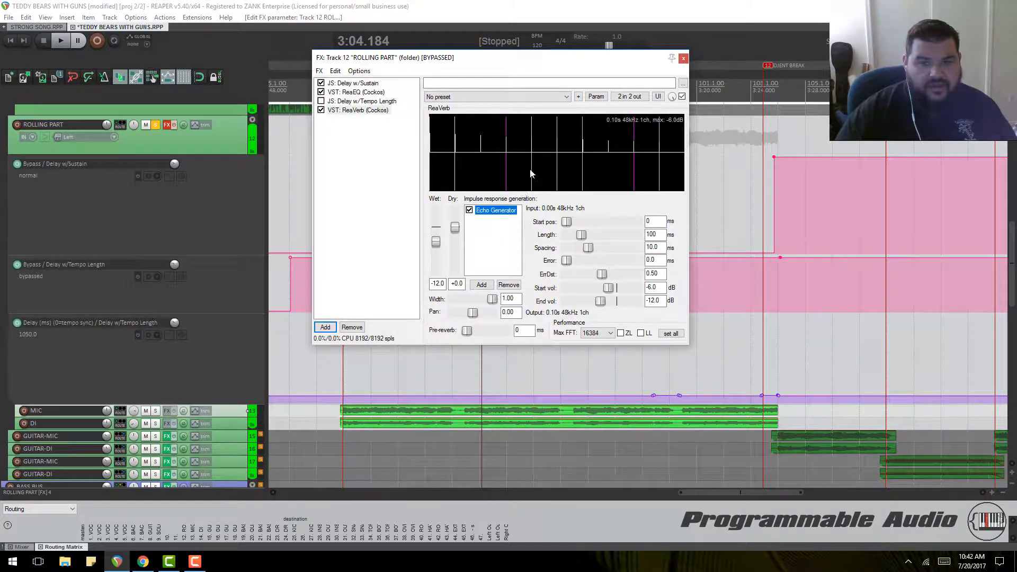
left_click_drag(687, 347, 799, 440)
left_click_drag(562, 62, 427, 49)
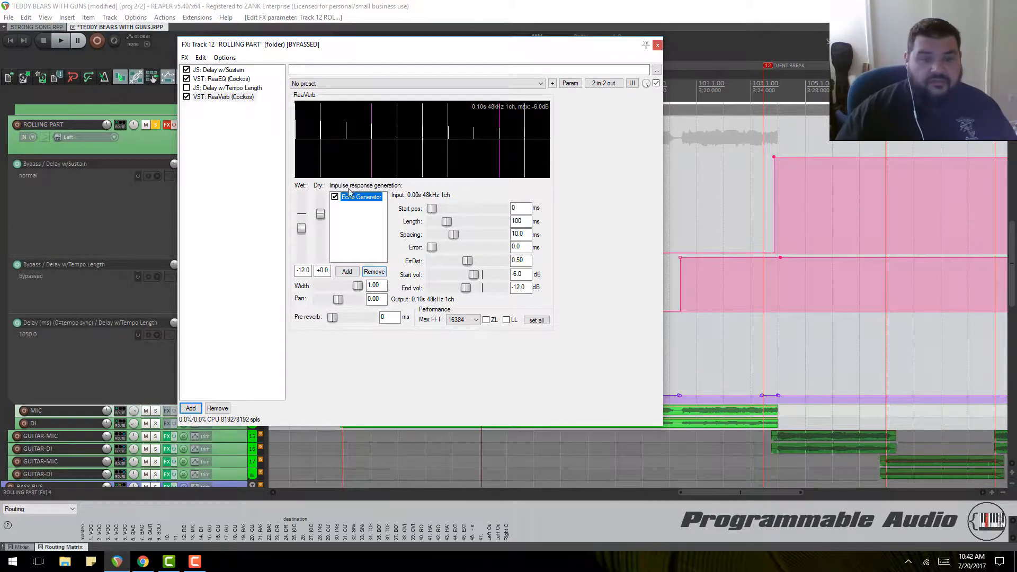
Step: Remove the Echo Generator and the ReaVerb plug-in from ROLLING PART's FX chain, and resize the FX window
left_click(374, 271)
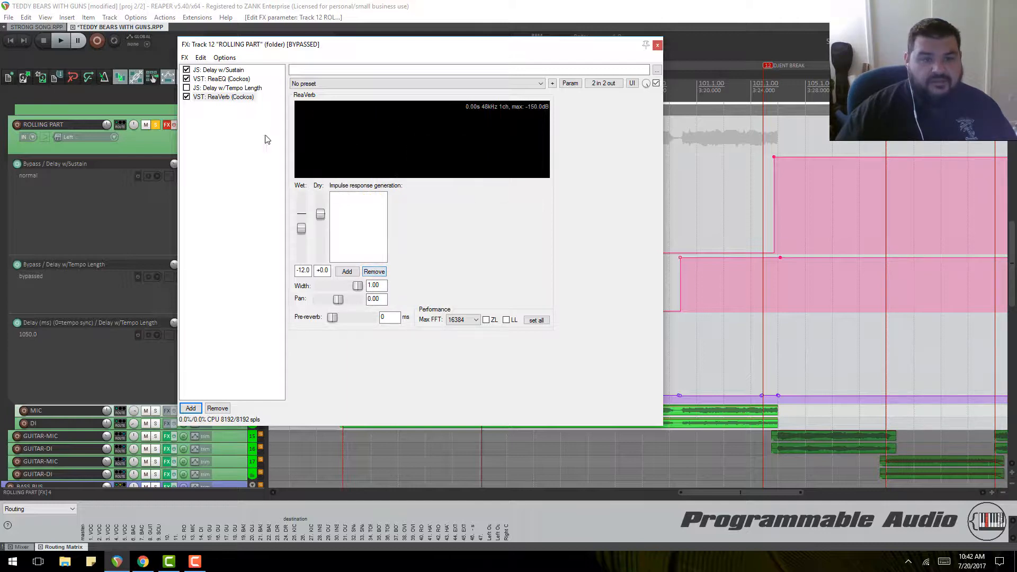
left_click(218, 408)
left_click_drag(344, 51, 472, 156)
left_click_drag(617, 288, 739, 392)
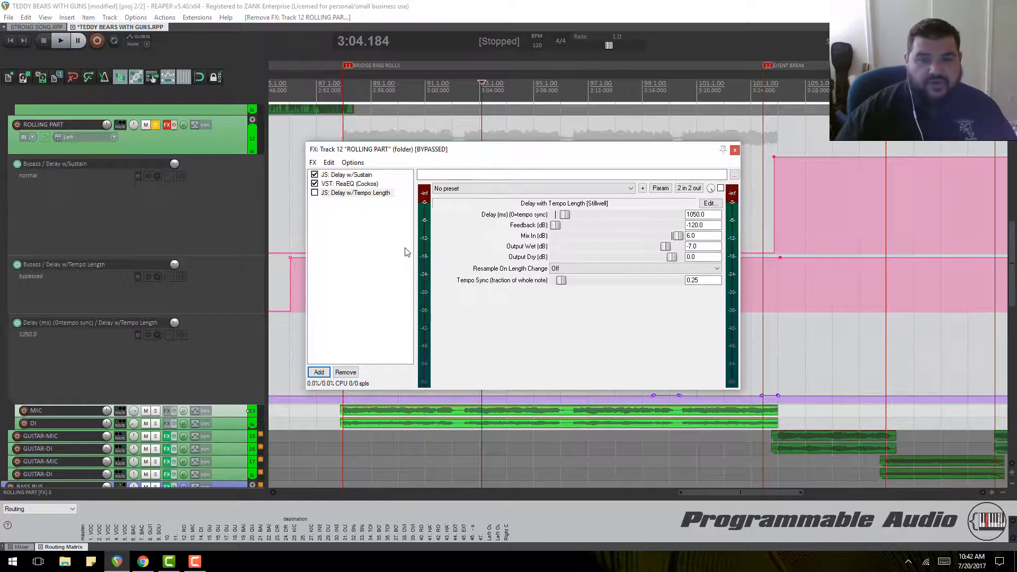
Step: Add the ReaDelay plug-in to ROLLING PART's FX chain
left_click(319, 373)
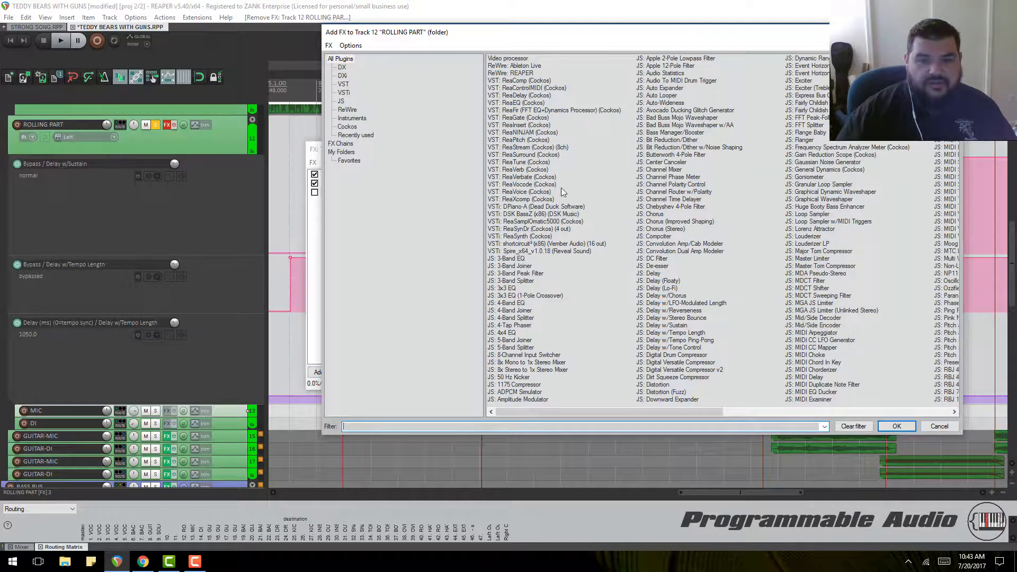
double_click(517, 96)
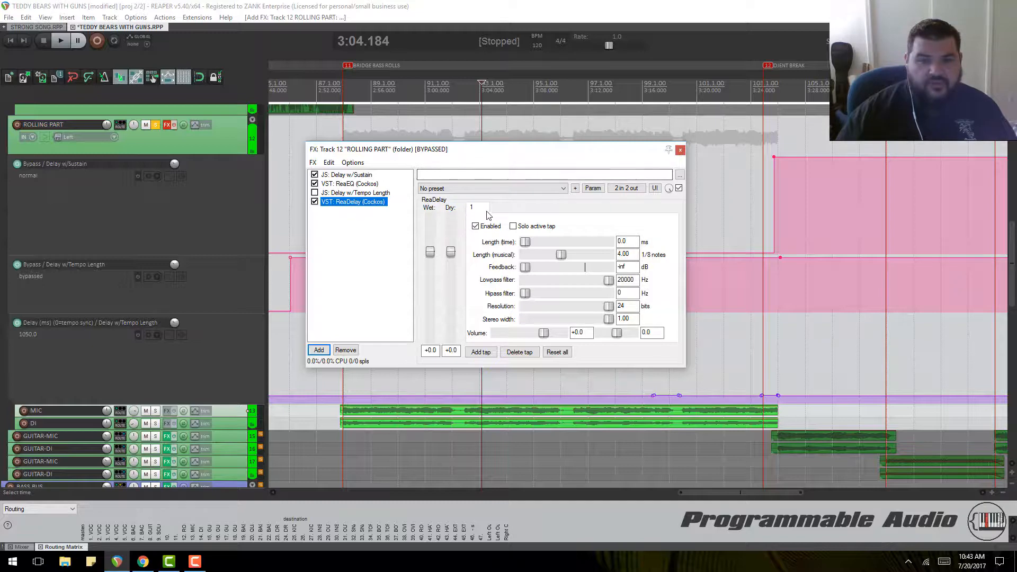
Step: Add three extra taps to ReaDelay and delete taps 4 and 3
left_click(494, 353)
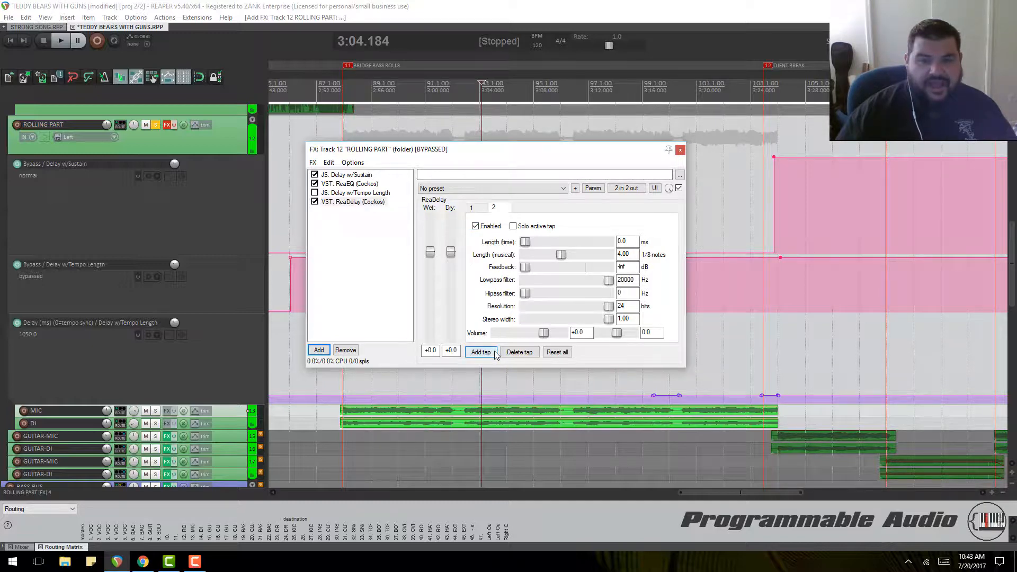
left_click(493, 353)
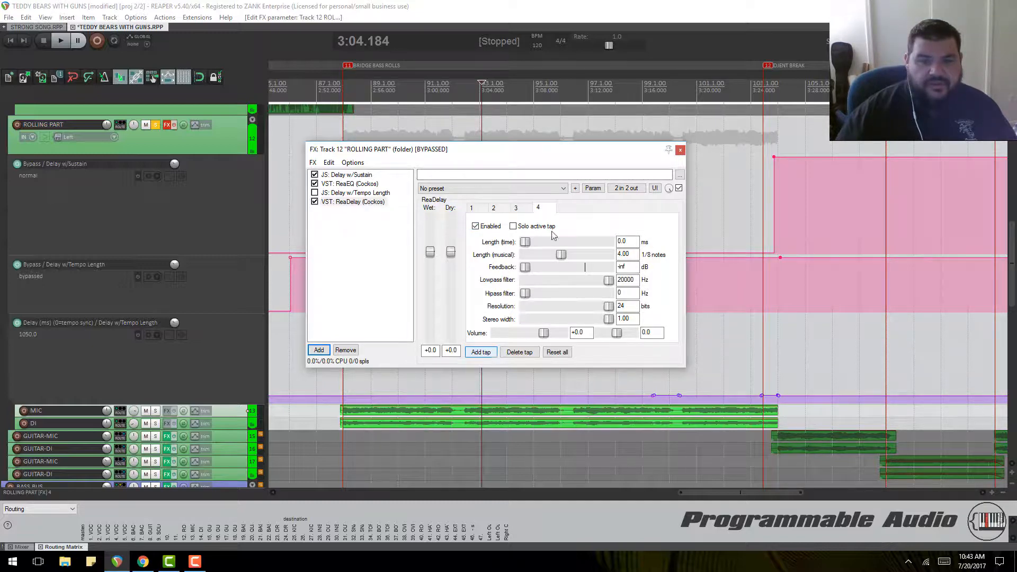
left_click(533, 353)
left_click(532, 353)
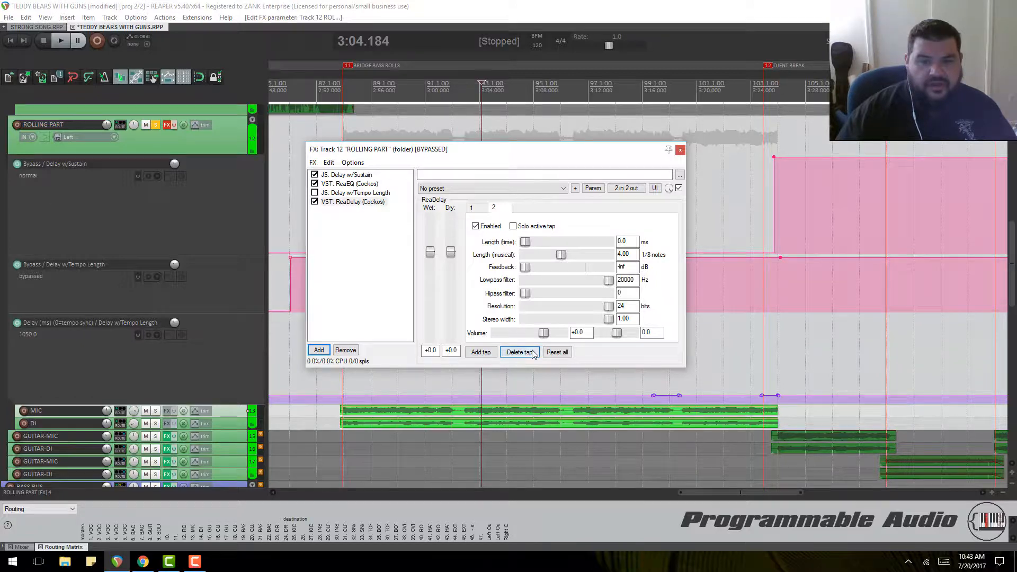
Step: Delete ReaDelay's tap 2 and remove ReaDelay from ROLLING PART's FX chain
left_click(533, 353)
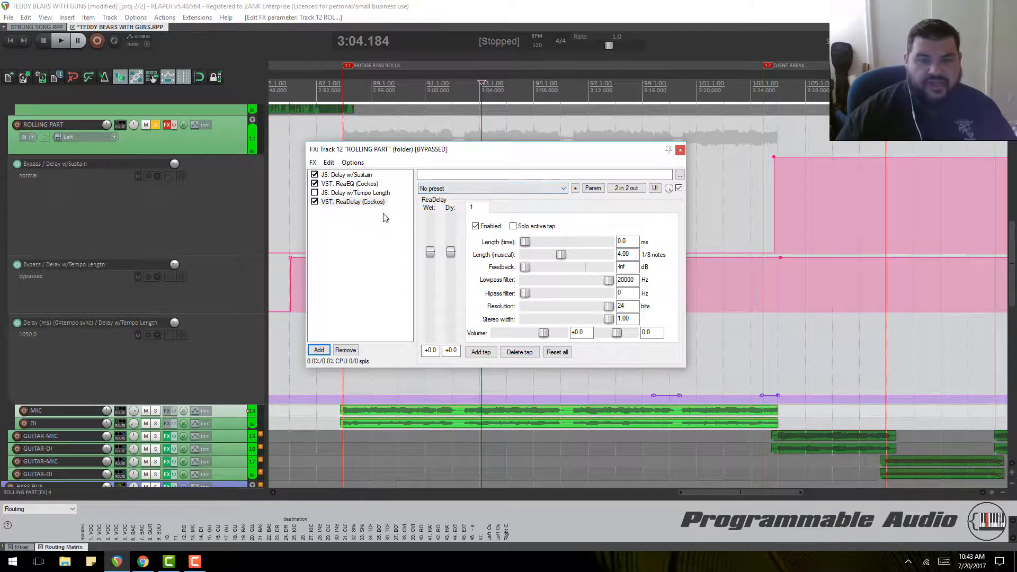
left_click(354, 353)
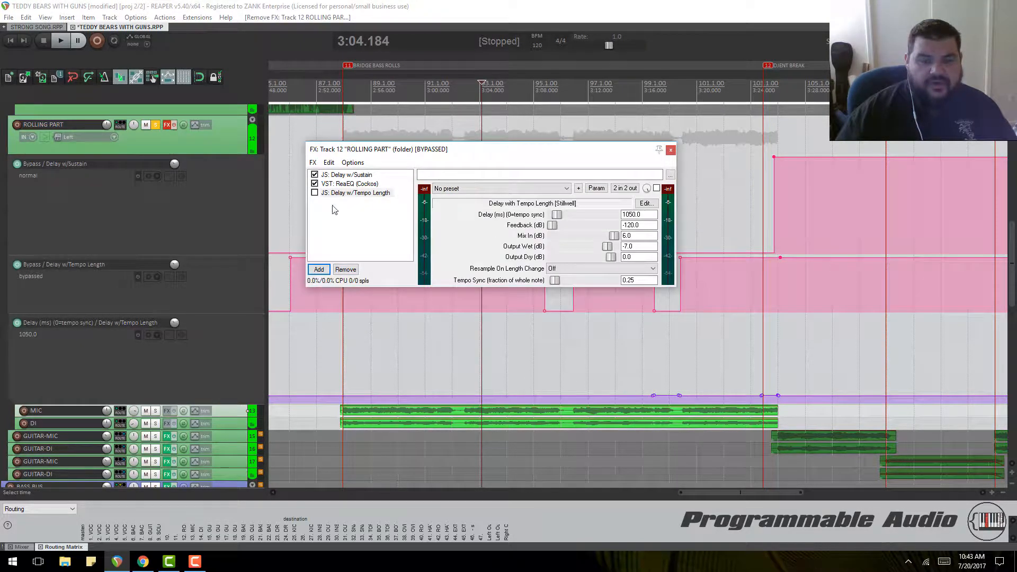
Step: Move the FX window off the automation lanes and enlarge the MIC and DI tracks to show their waveforms
left_click_drag(601, 154, 654, 465)
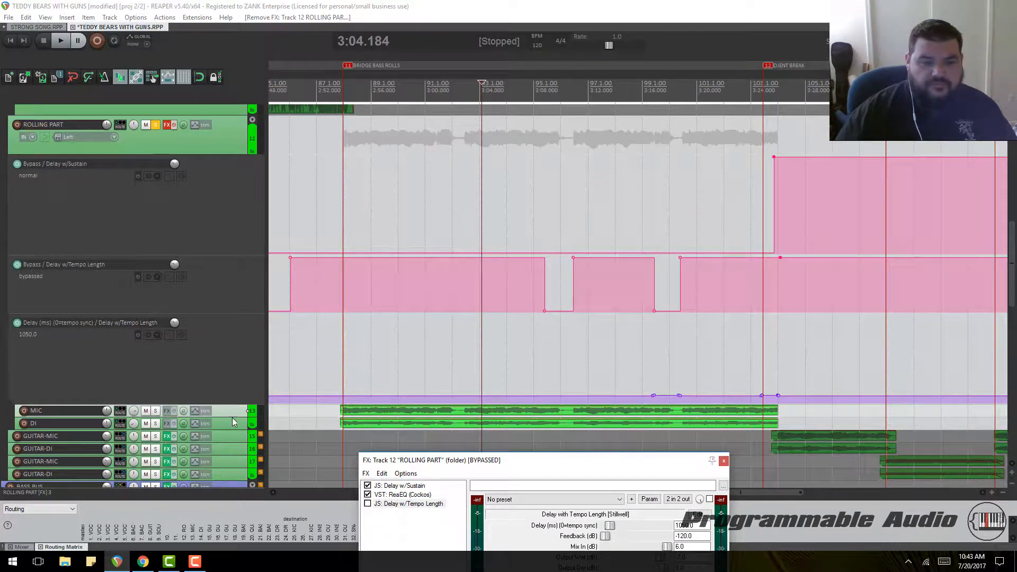
left_click_drag(233, 417, 238, 482)
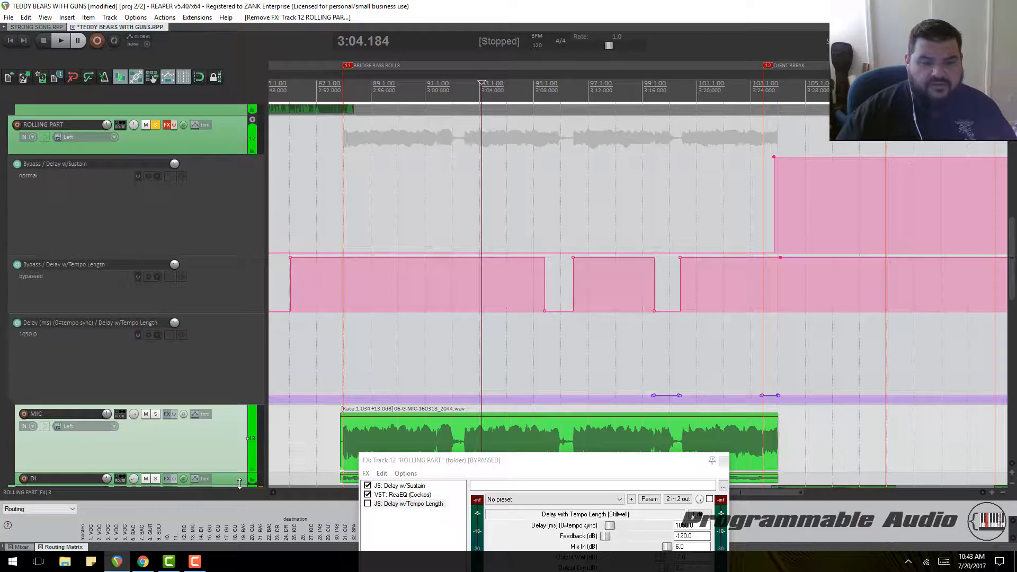
scroll(542, 373, "down", 3)
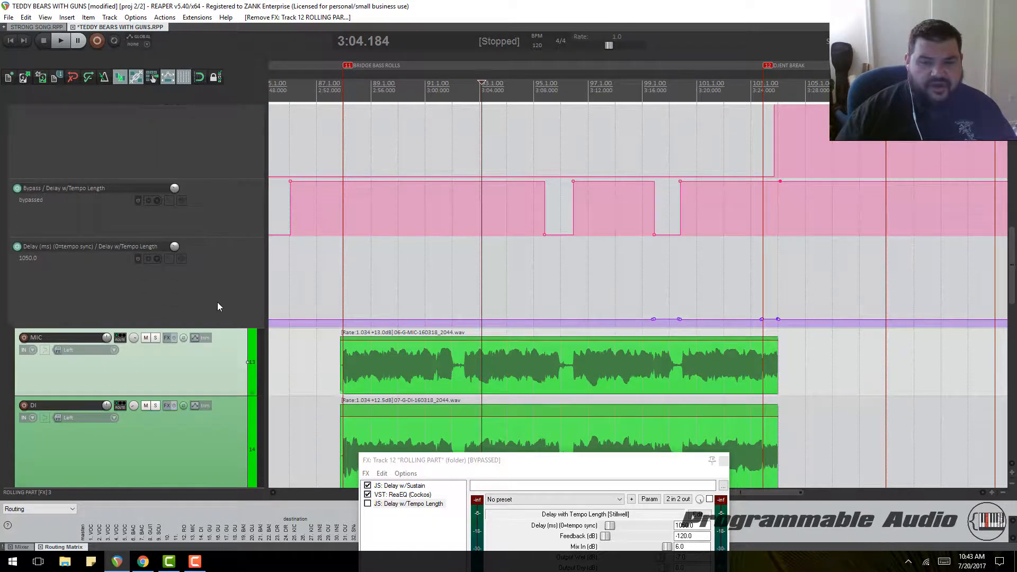
scroll(372, 249, "down", 1)
Step: Set a time selection across the first unbypassed gap in the Delay w/Tempo Length bypass envelope, around bars 95 to 96
left_click_drag(544, 93, 576, 98)
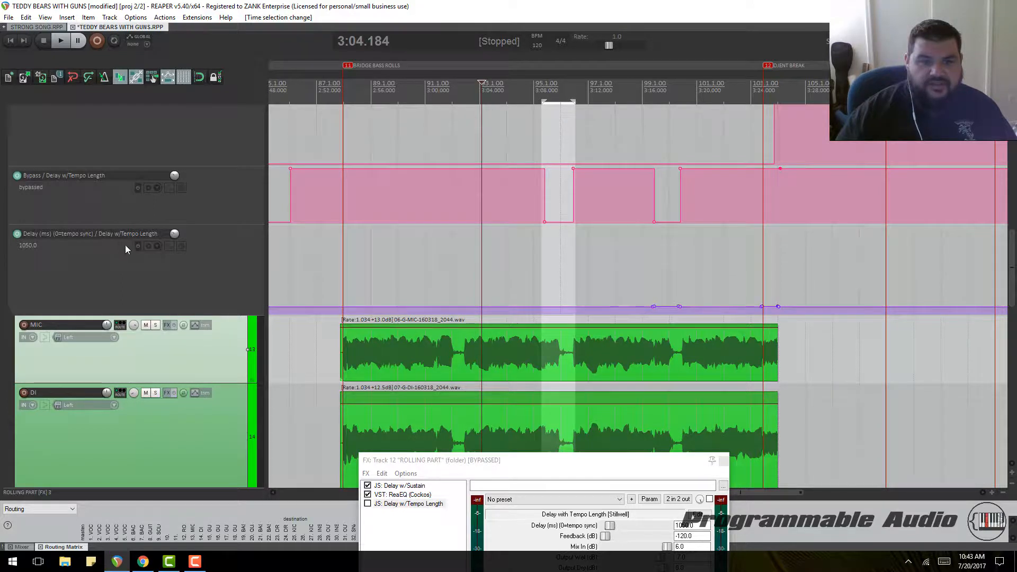
scroll(186, 255, "up", 2)
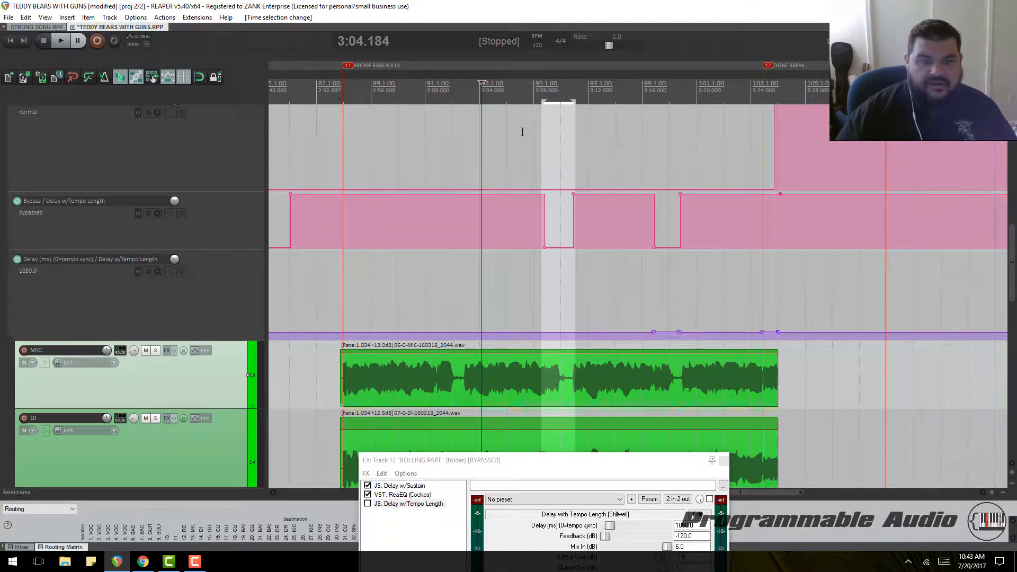
scroll(609, 243, "up", 3)
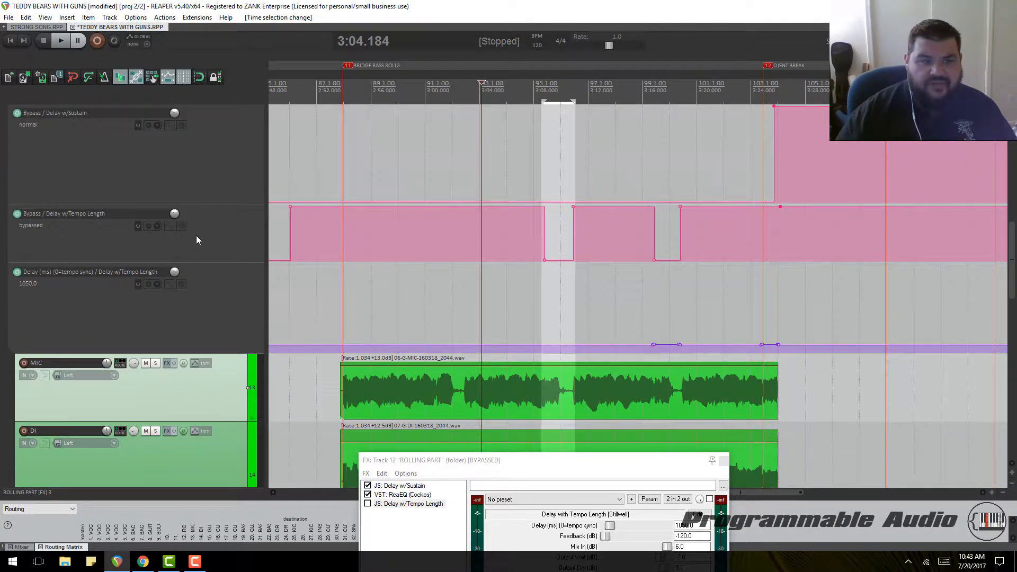
Step: Play the soloed ROLLING PART with its FX chain enabled and bypassed to compare the sound, including a pass from about bar 89
left_click_drag(546, 467, 509, 120)
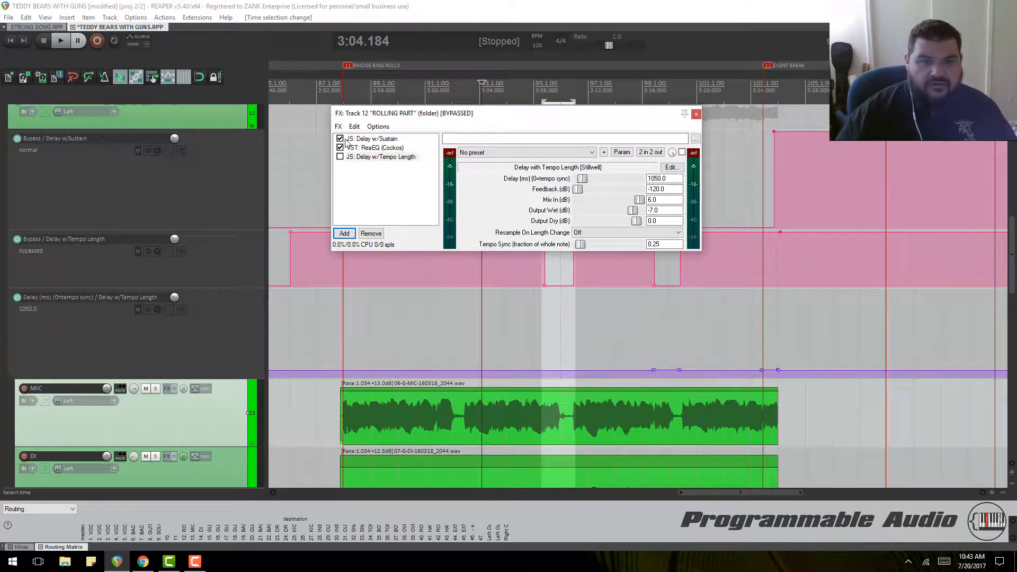
scroll(170, 167, "up", 4)
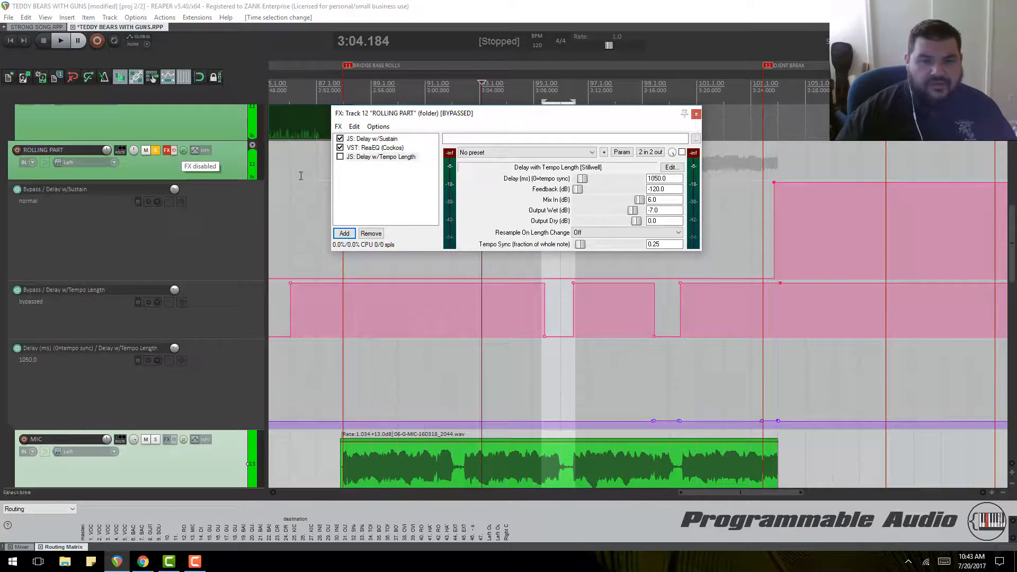
left_click(173, 151)
key("space")
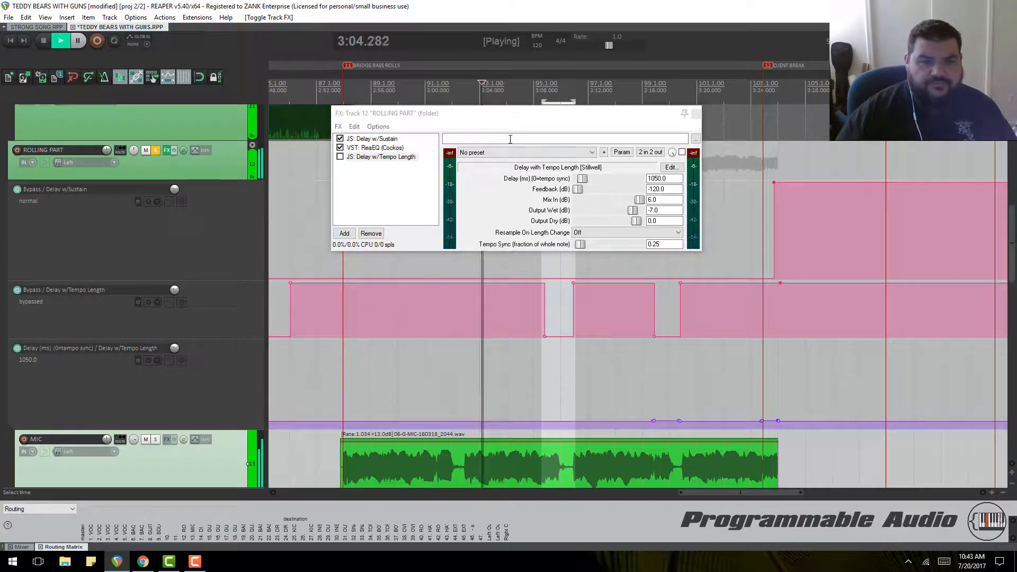
left_click(174, 149)
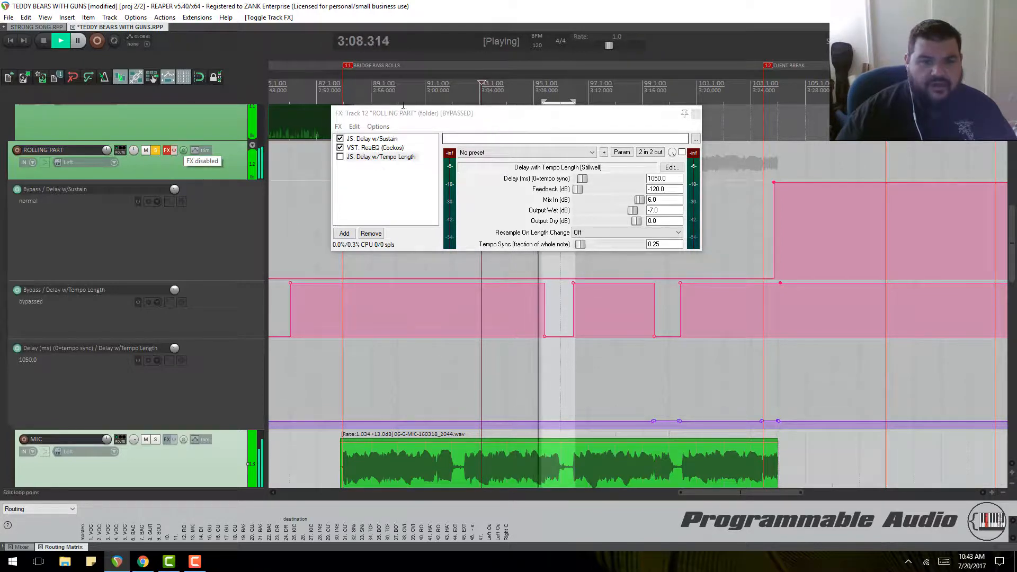
left_click(373, 87)
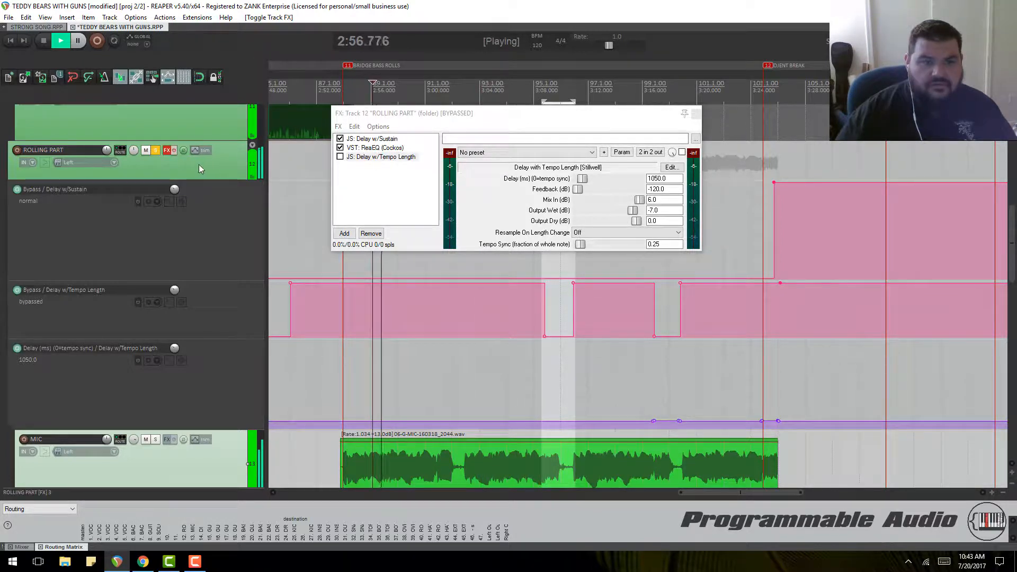
left_click(173, 151)
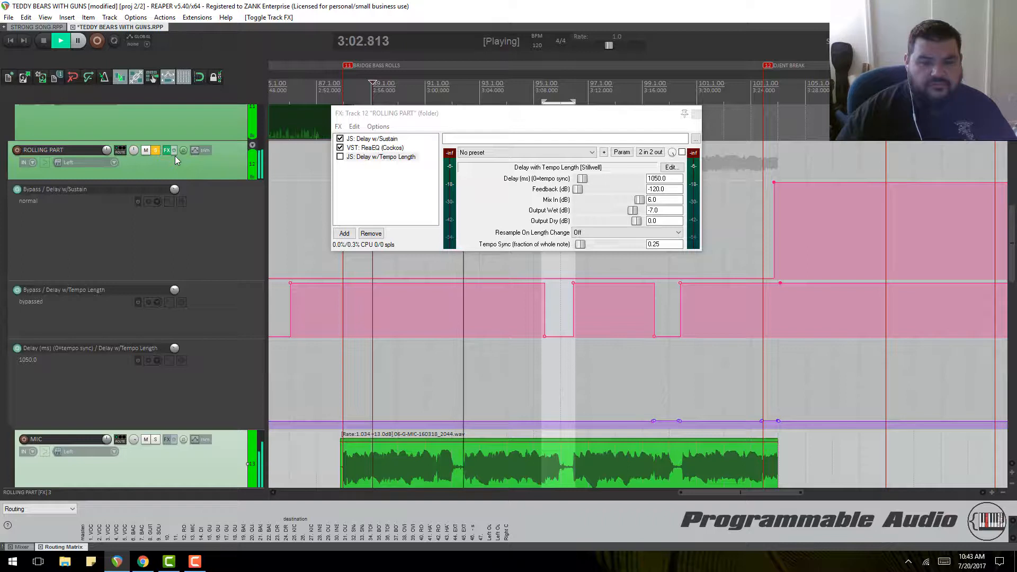
key("space")
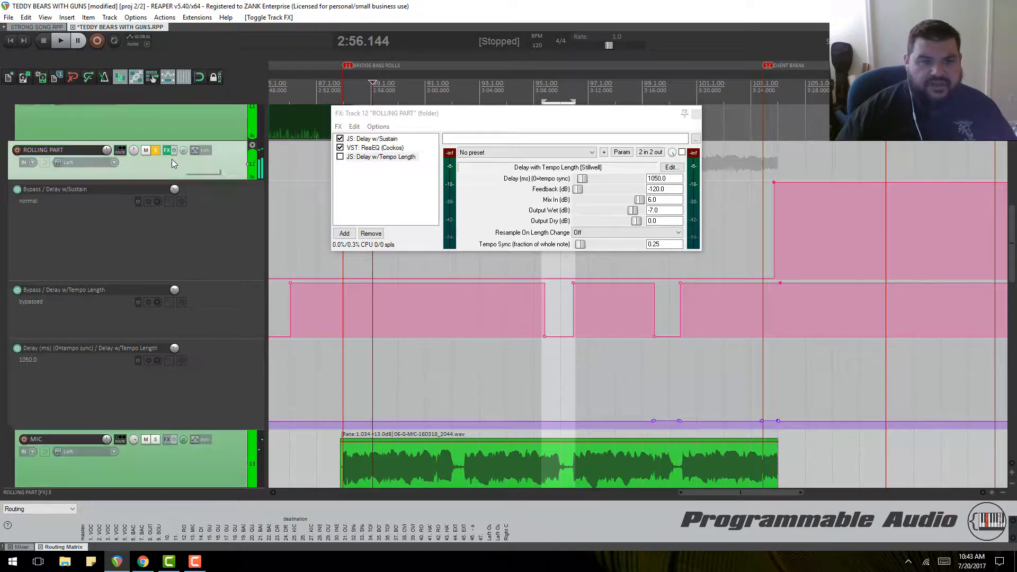
left_click(174, 151)
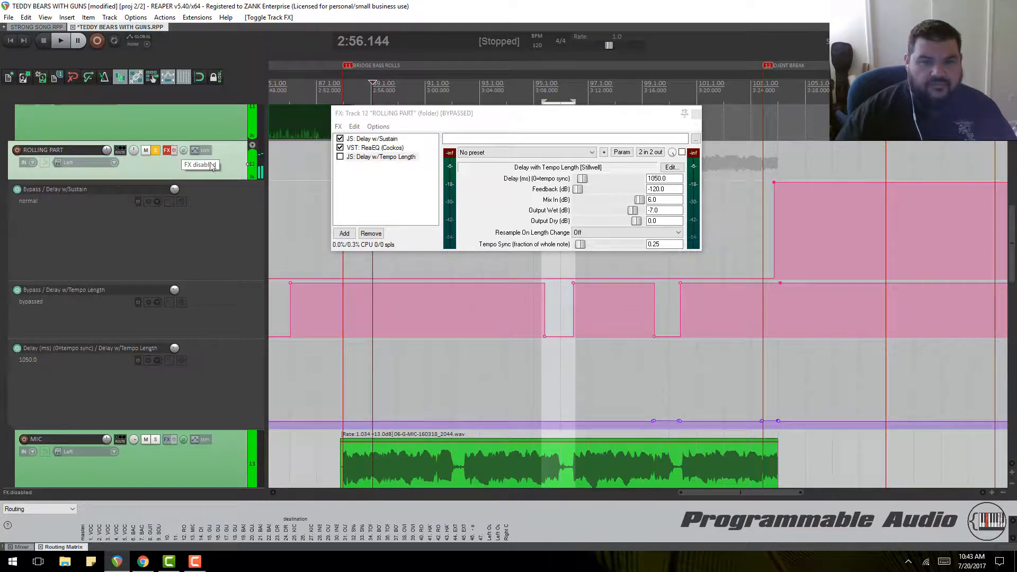
Step: Extend the time selection to span the whole rolling part, from the BRIDGE BASS ROLLS marker to the end of its audio items
left_click(524, 110)
left_click_drag(524, 110, 526, 255)
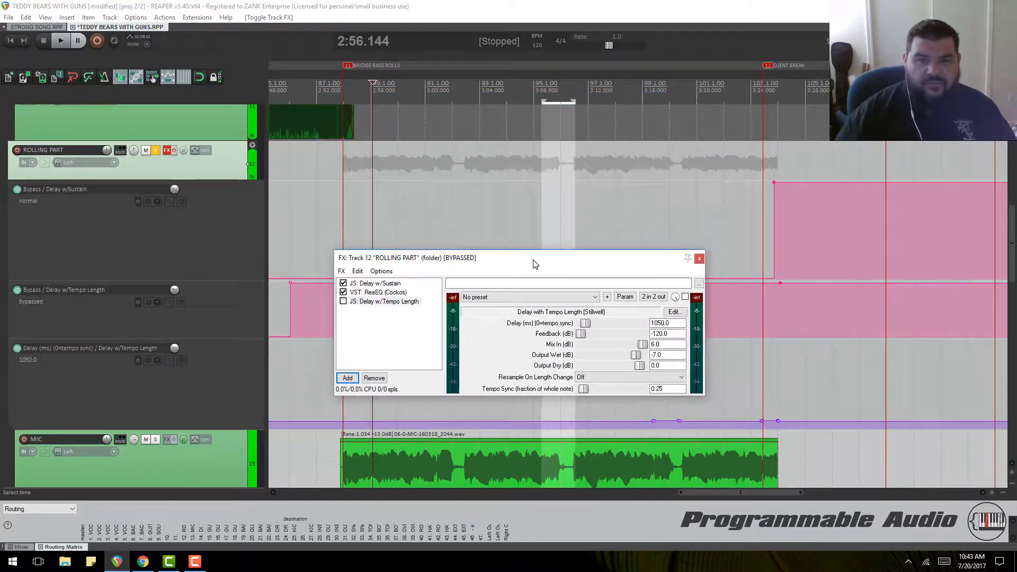
left_click_drag(542, 101, 343, 99)
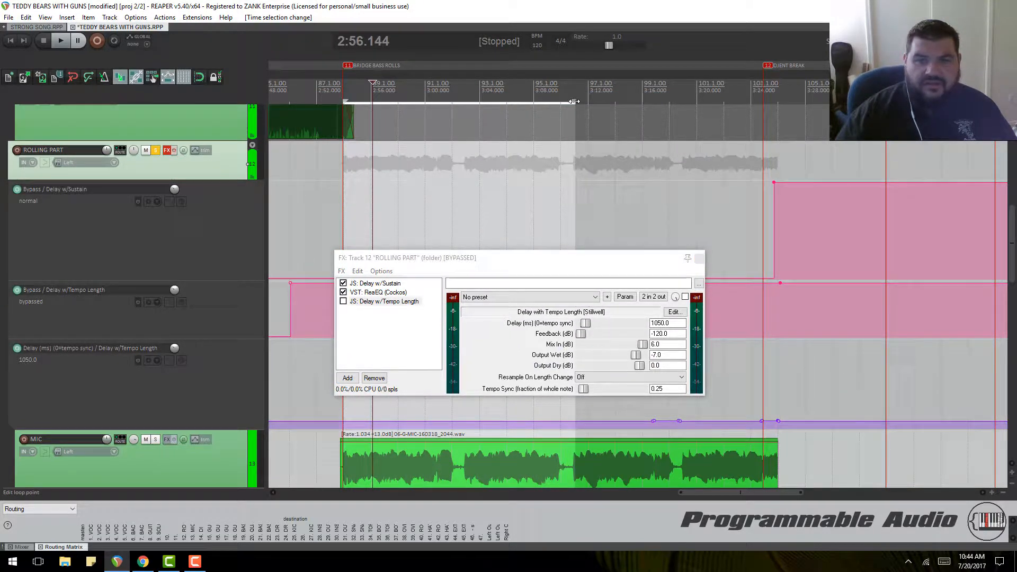
mouse_move(575, 101)
left_mouse_down()
mouse_move(758, 106)
mouse_move(778, 150)
left_mouse_up()
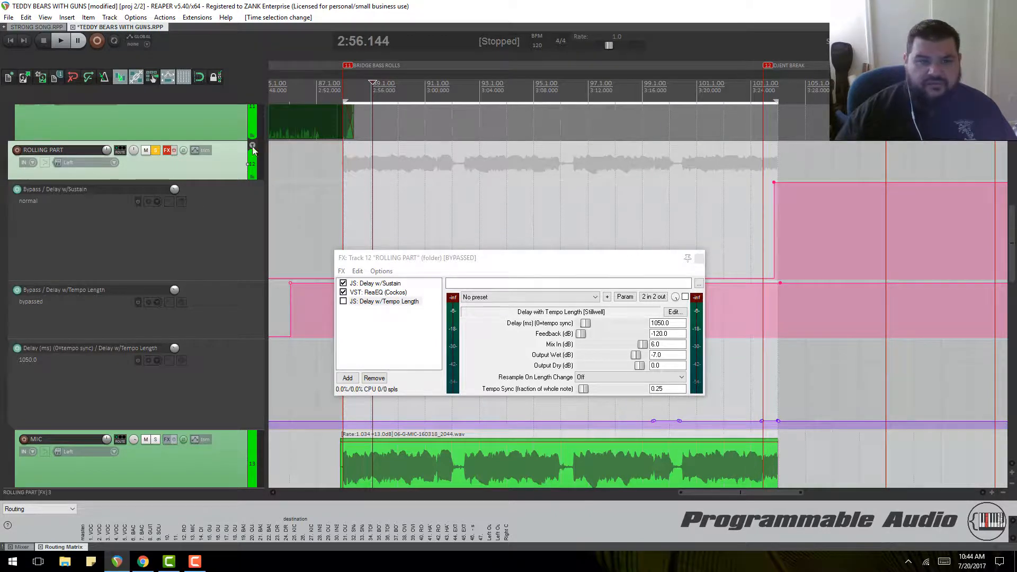
Step: Unsolo ROLLING PART and play the full mix while toggling its FX chain, leaving the chain bypassed
left_click(168, 151)
left_click(157, 151)
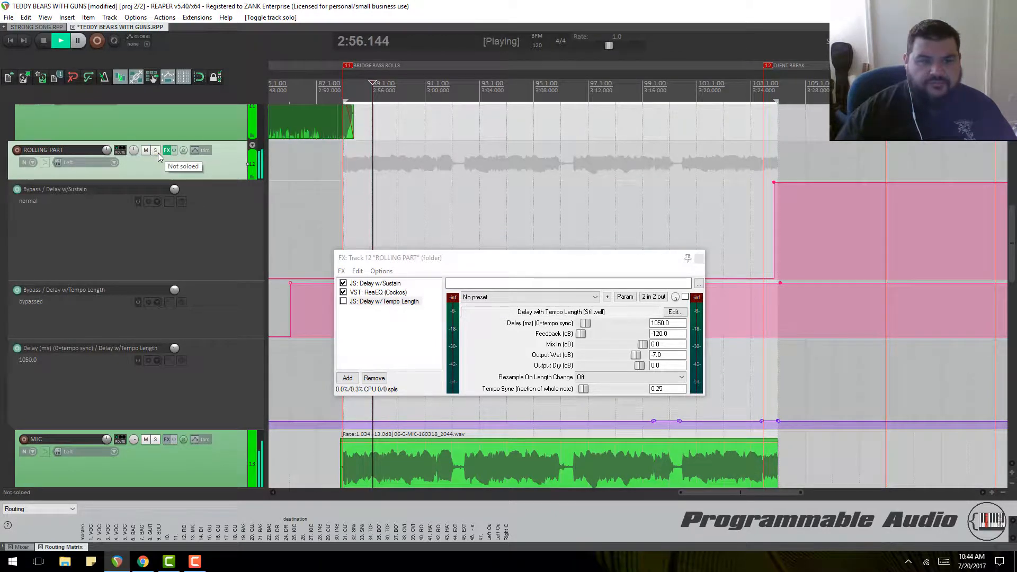
key("space")
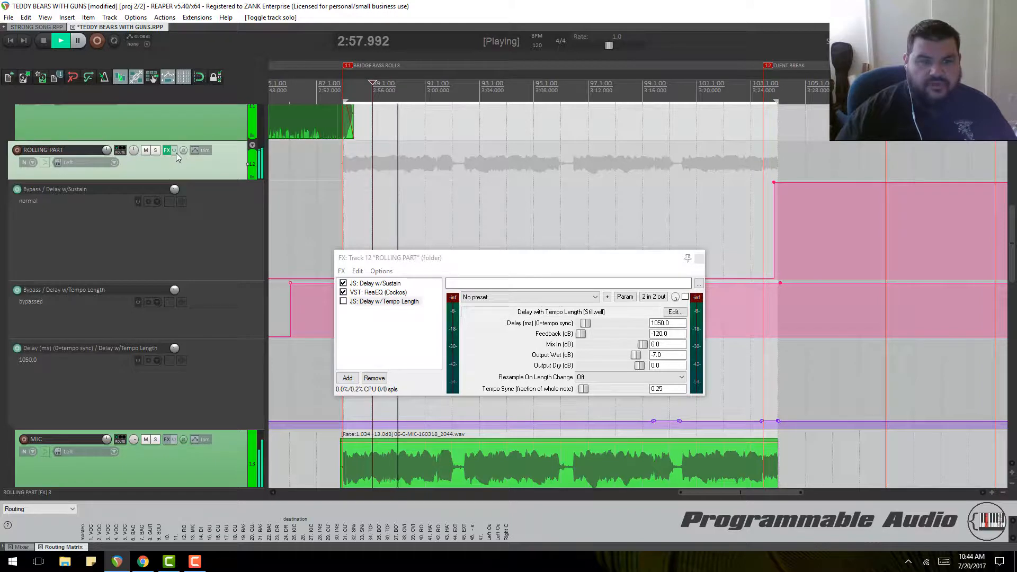
left_click(176, 152)
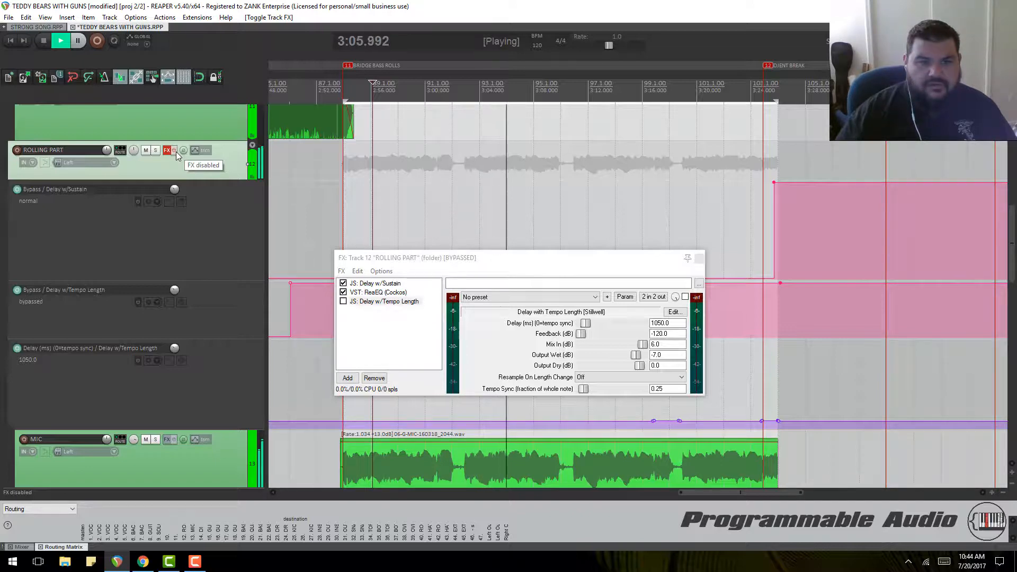
left_click(175, 152)
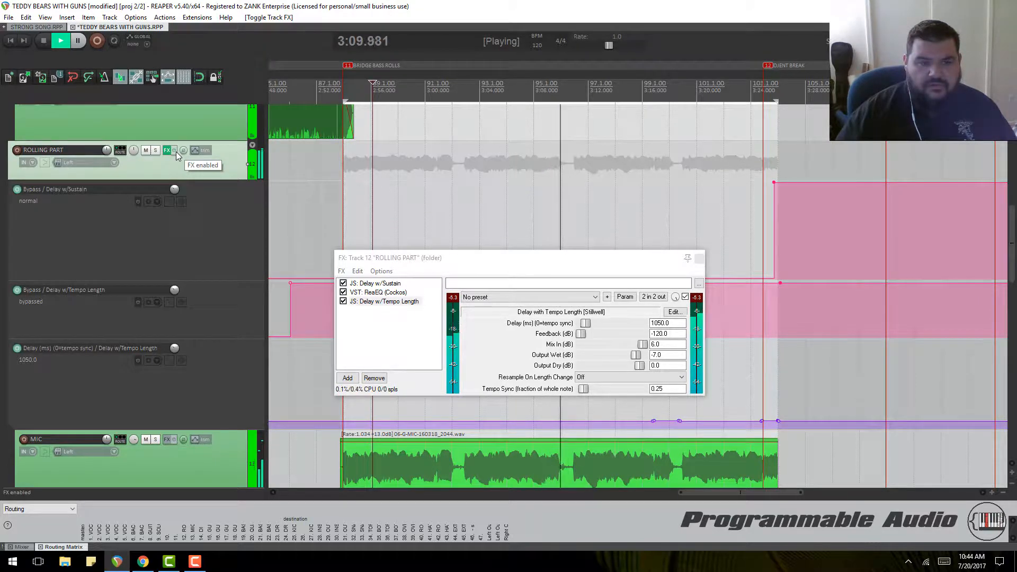
left_click(176, 152)
key("space")
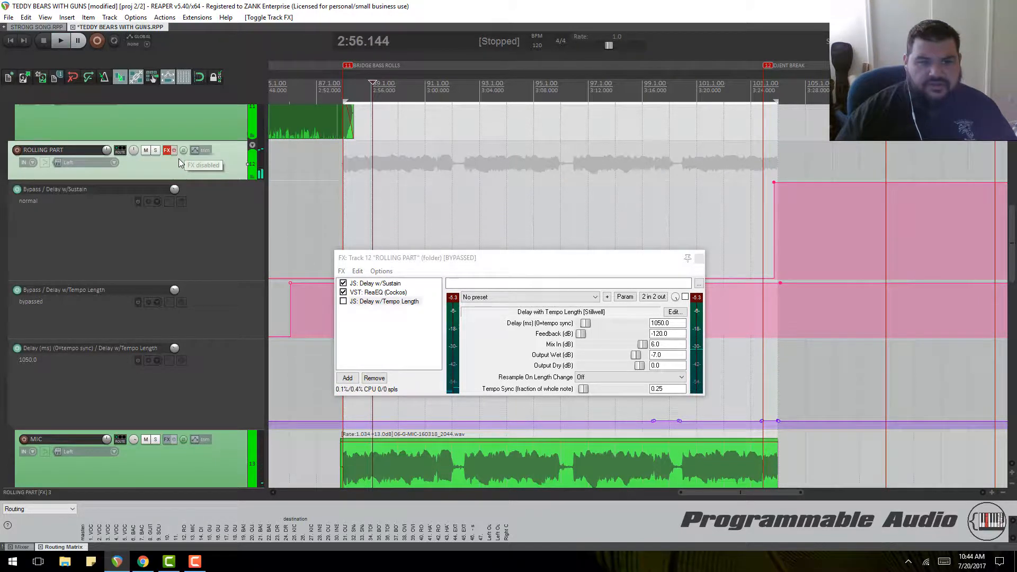
Step: Place the edit cursor at about 3:09.257 inside the first bypass gap and move the FX window clear of that section
left_click(626, 266)
left_click_drag(626, 267, 616, 401)
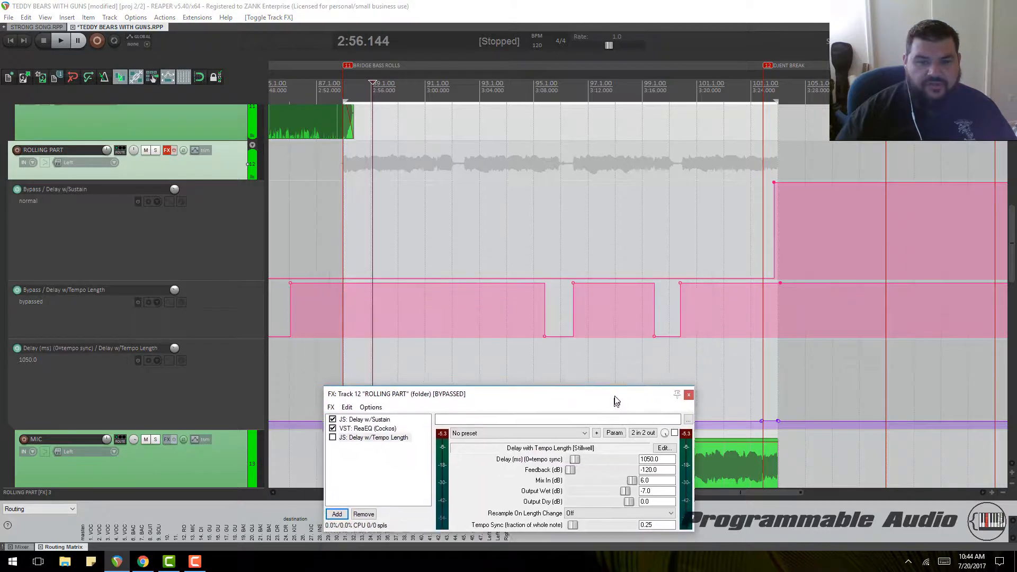
left_click(551, 100)
scroll(592, 201, "up", 5)
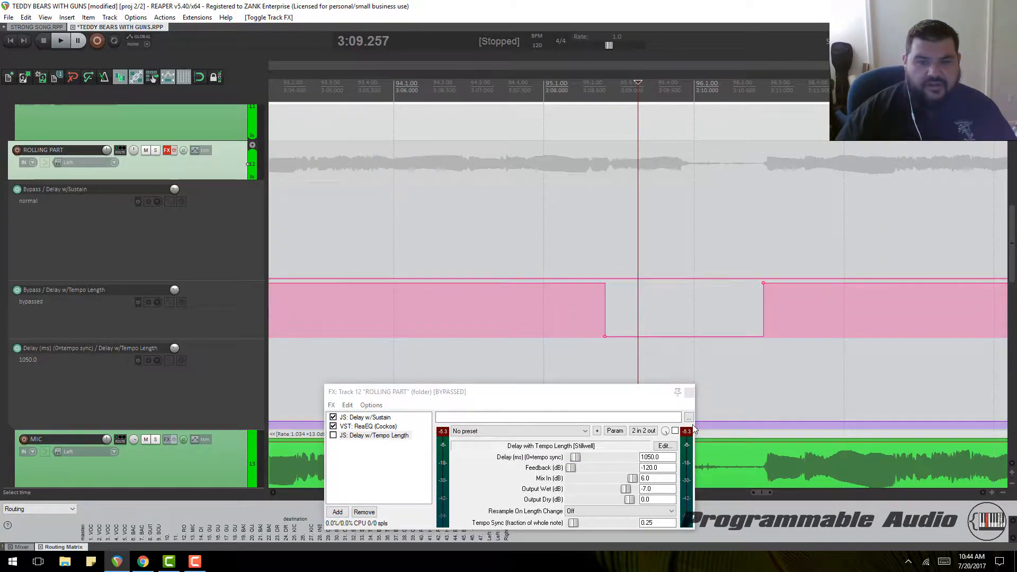
left_click_drag(644, 392, 389, 140)
Step: Set a time selection about 1.06 s long over the note before the silent break, fitting both edges to the MIC and DI waveforms
left_click_drag(605, 101, 687, 112)
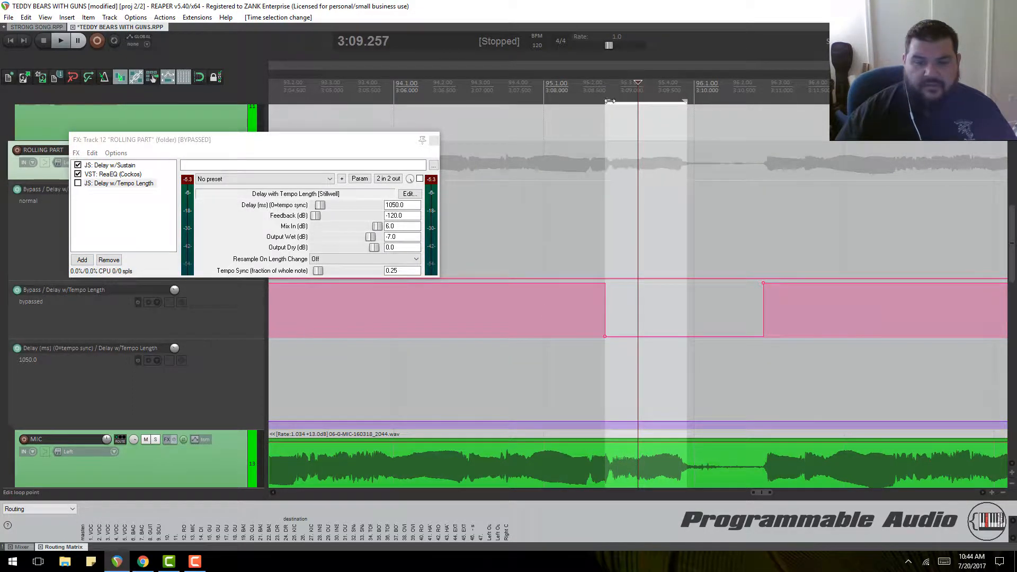
left_click_drag(609, 101, 614, 102)
scroll(153, 382, "down", 3)
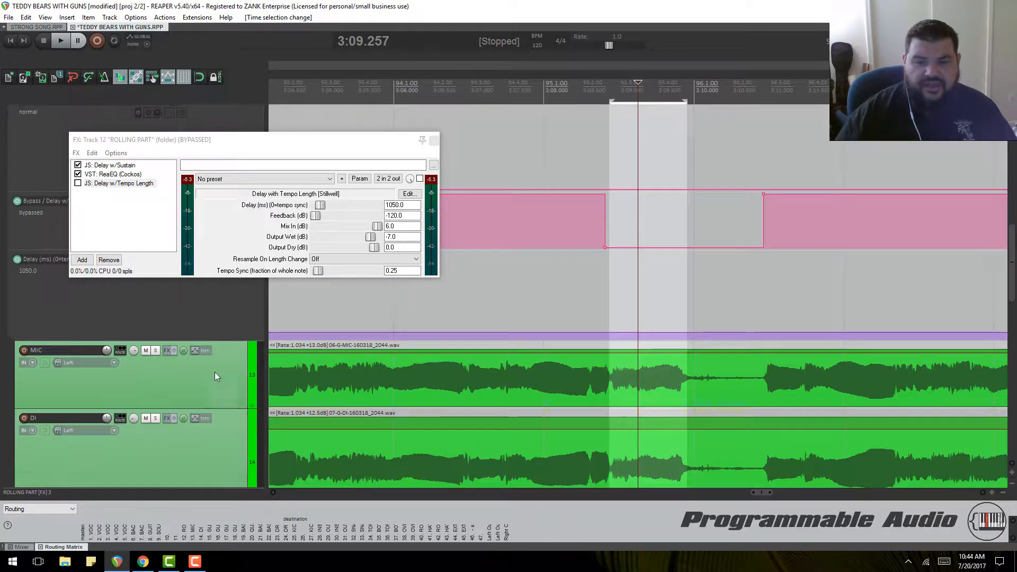
scroll(676, 113, "up", 3)
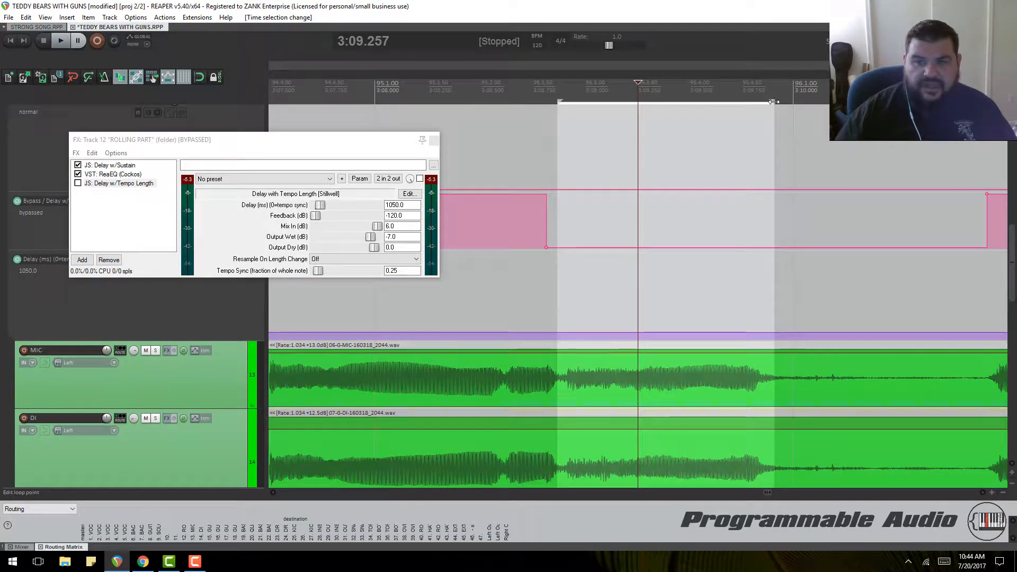
mouse_move(775, 101)
left_mouse_down()
mouse_move(795, 102)
mouse_move(759, 101)
mouse_move(788, 99)
left_mouse_up()
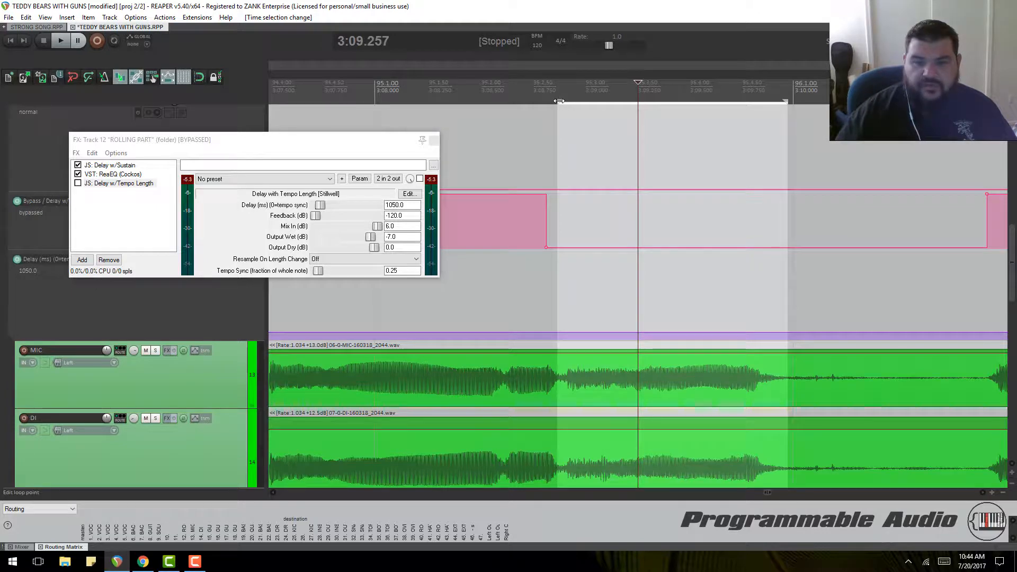
left_click_drag(559, 101, 565, 101)
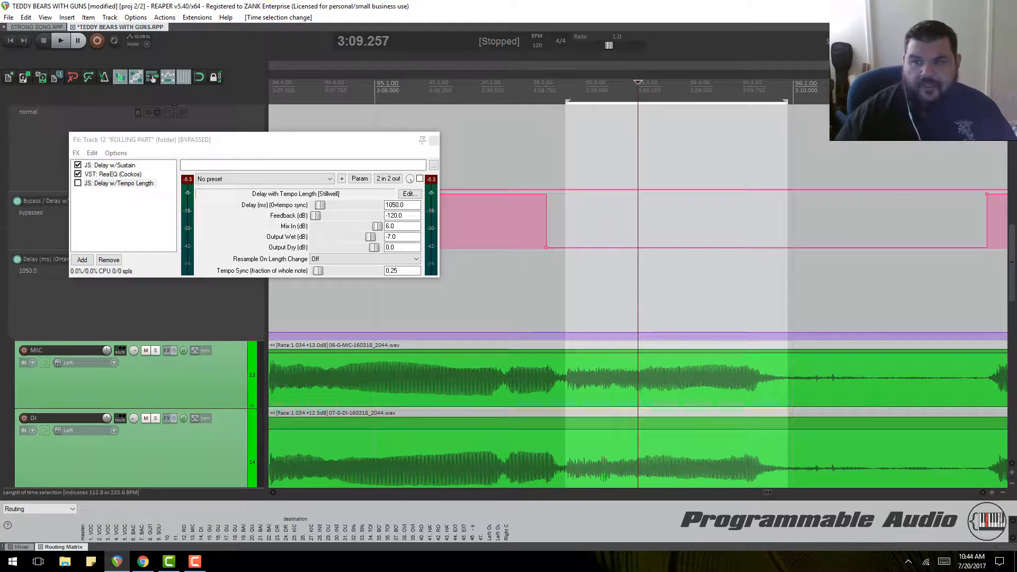
Step: Restore the main window from full screen, then move and widen it to read the transport's time selection length
right_click(954, 42)
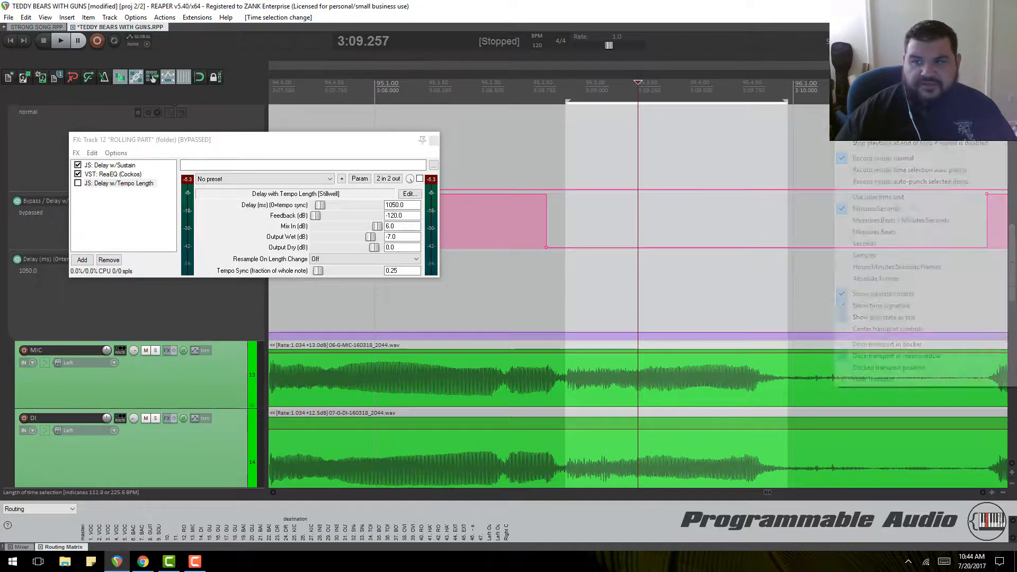
left_click(772, 13)
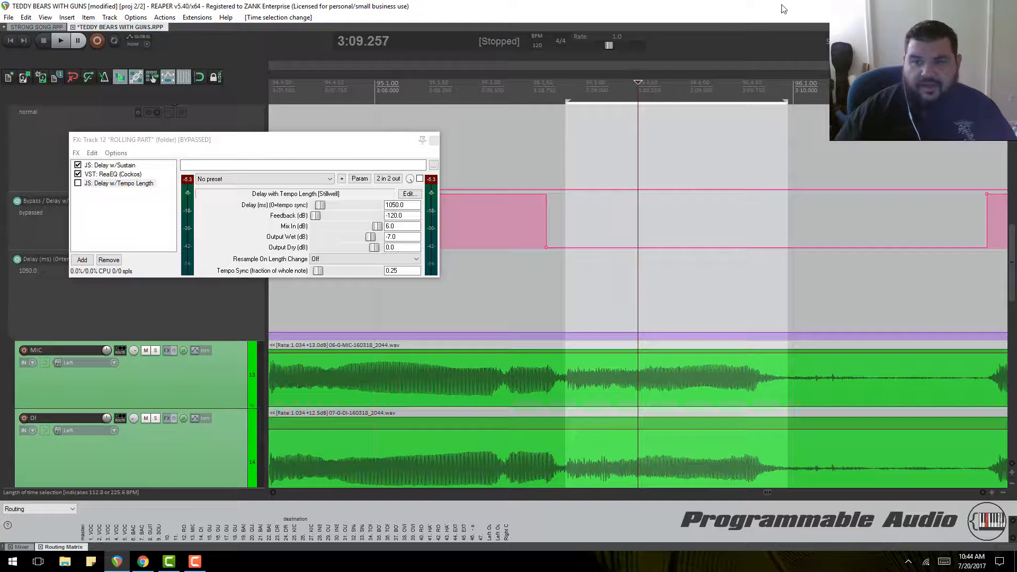
left_click_drag(811, 13, 461, 151)
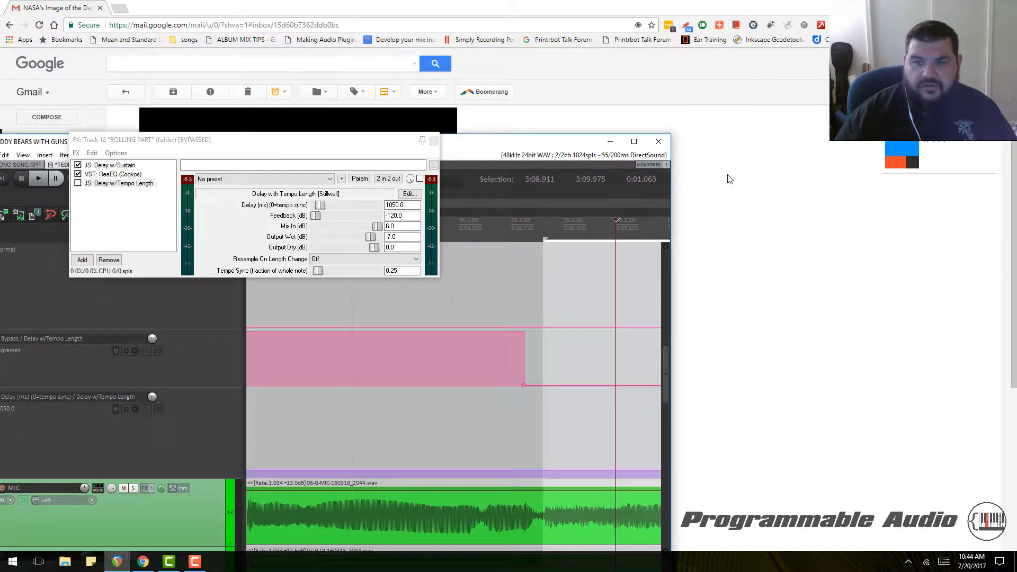
left_click_drag(672, 192, 843, 191)
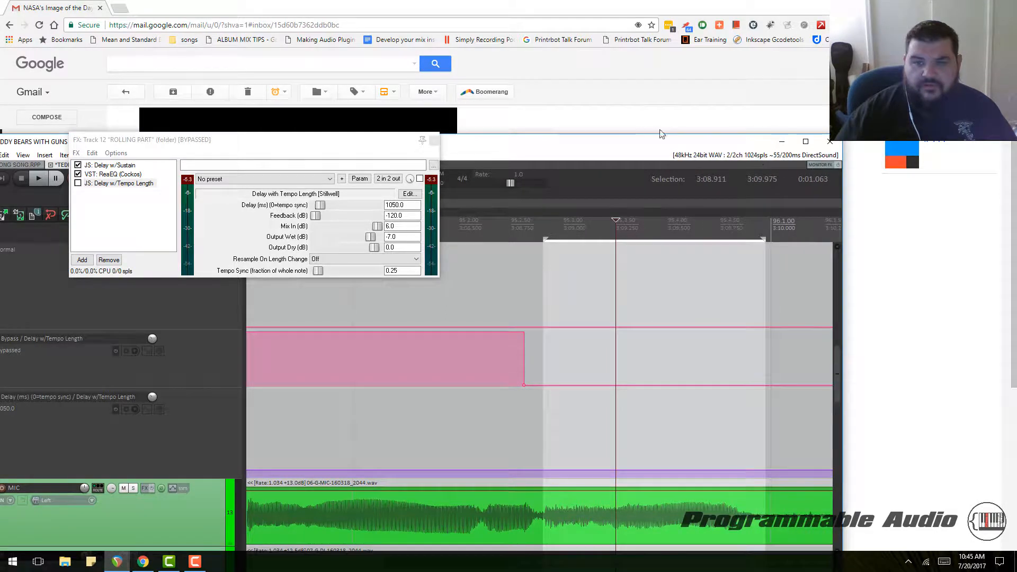
Step: Move the main window off the FX window and close the ROLLING PART FX window to uncover the transport's selection length
left_click_drag(615, 145, 448, 168)
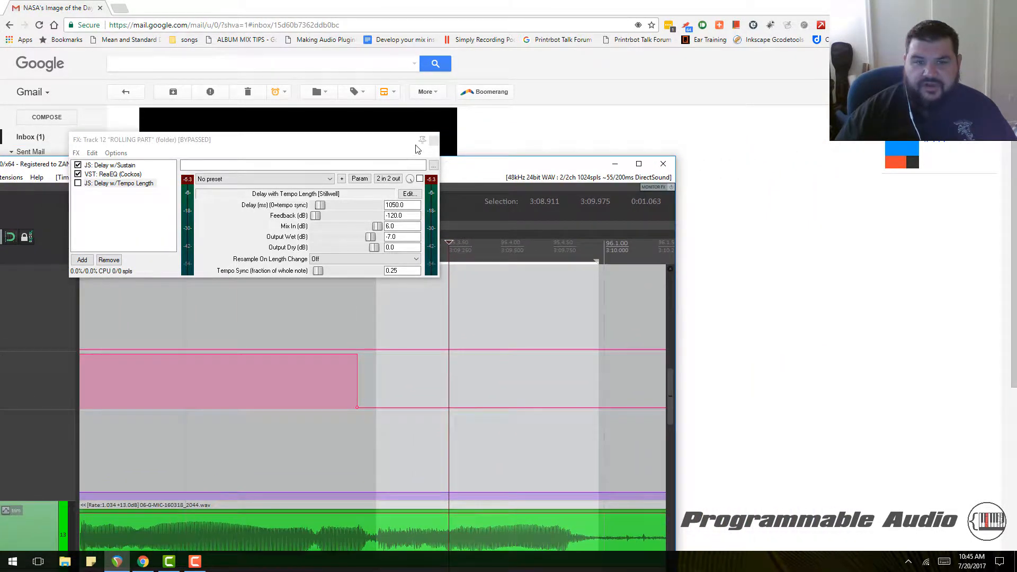
left_click(434, 141)
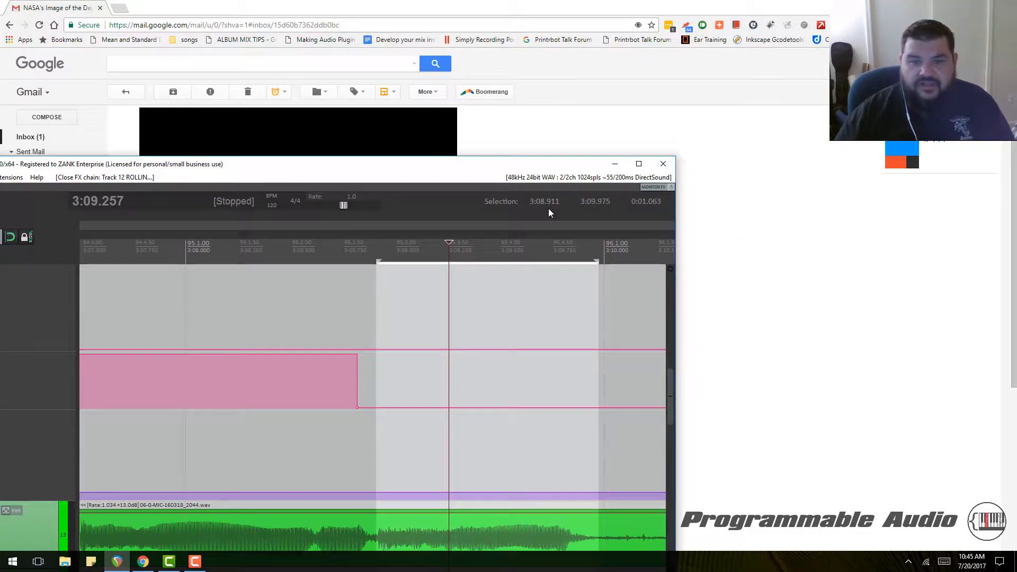
Step: Try the ruler time unit on the transport display and return it to Minutes:Seconds
right_click(651, 203)
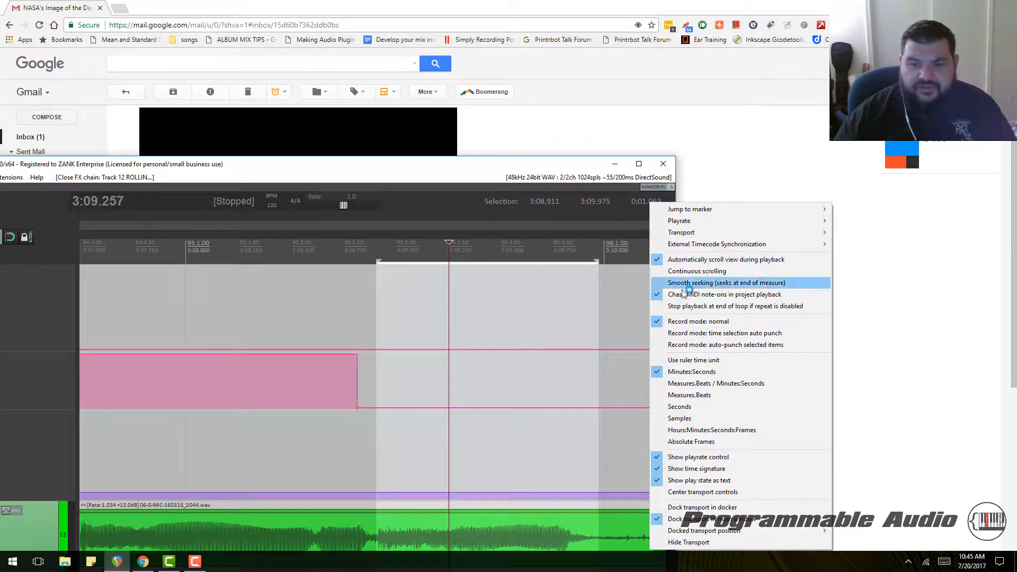
left_click(727, 365)
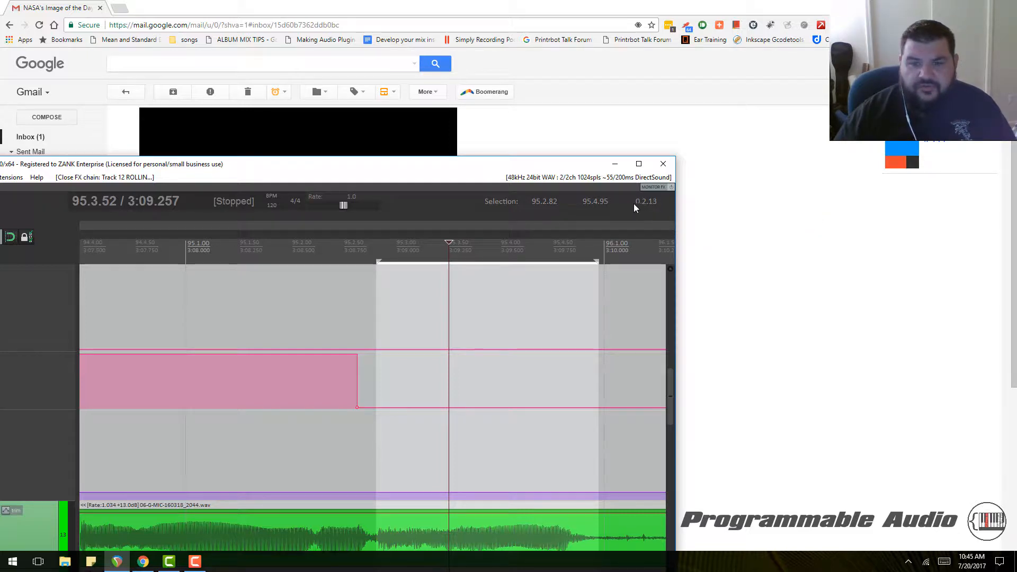
right_click(647, 202)
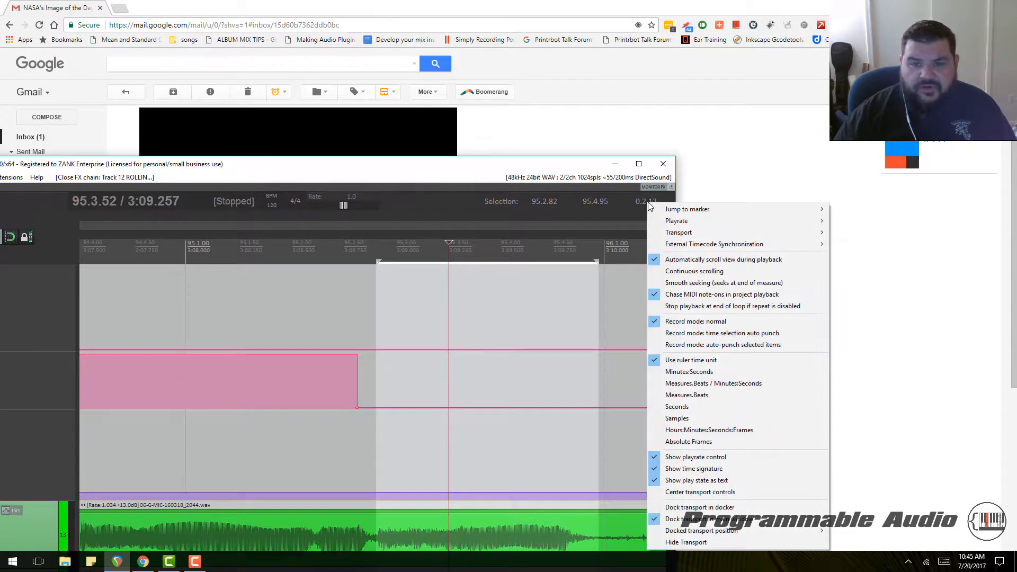
left_click(691, 372)
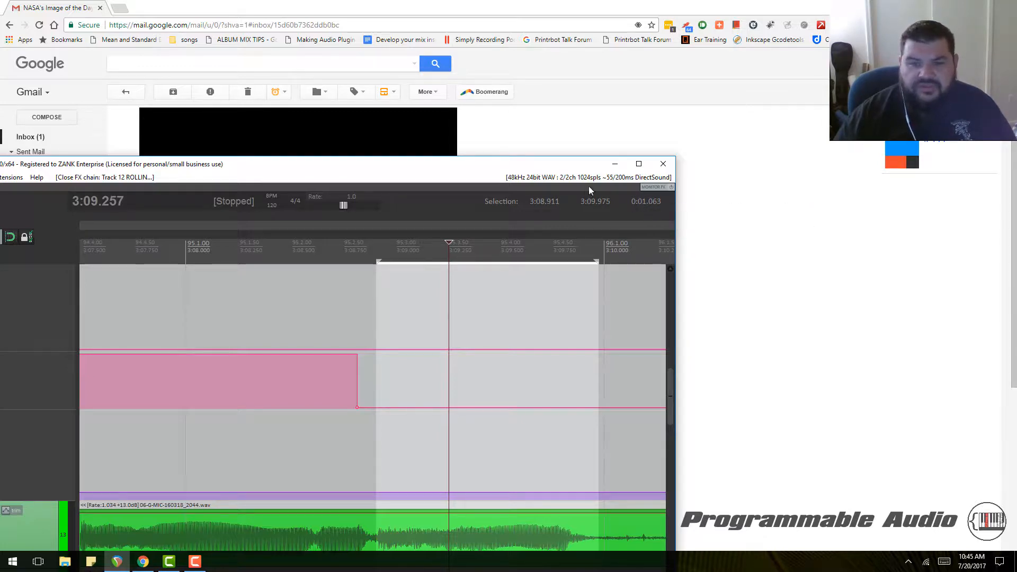
Step: Bring the main window back to full screen and reopen ROLLING PART's FX window at Delay w/Tempo Length
left_click_drag(542, 165, 759, 33)
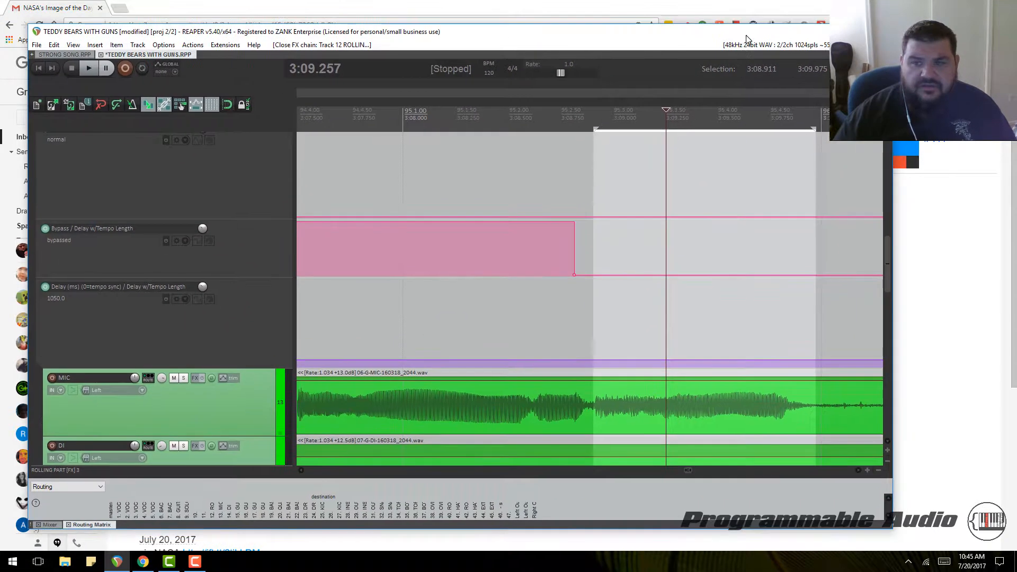
left_click(856, 32)
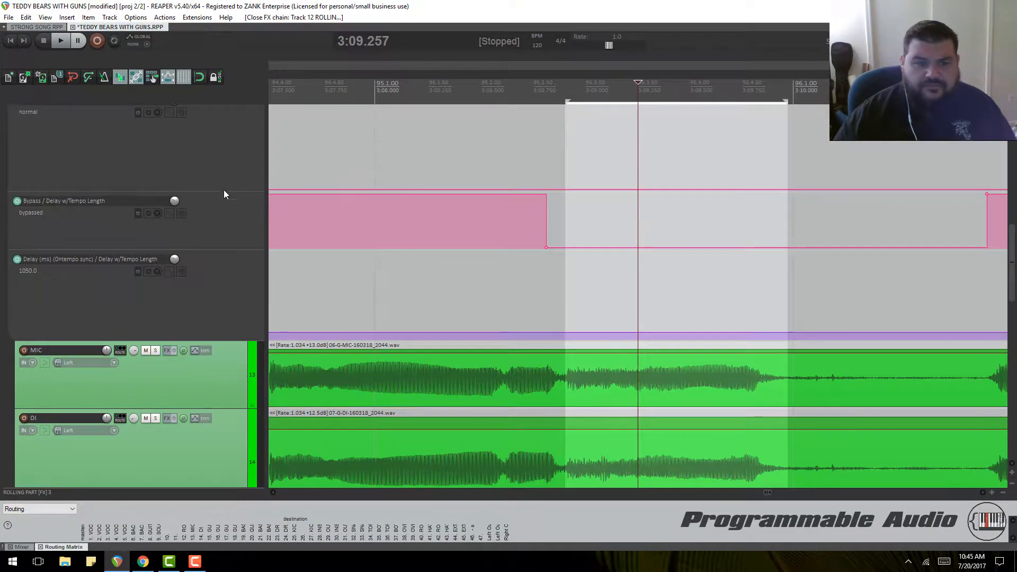
scroll(117, 302, "up", 3)
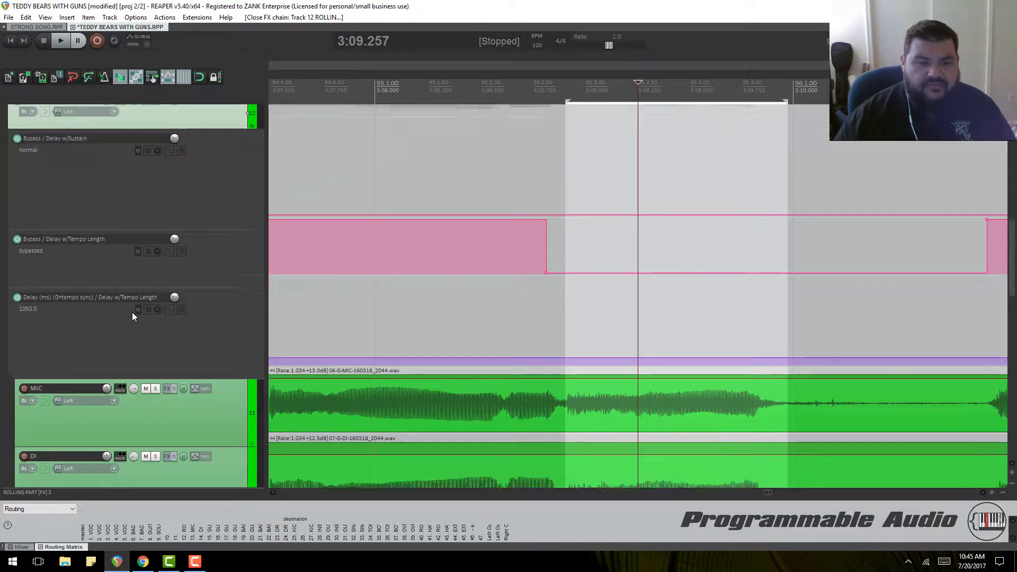
scroll(135, 311, "down", 2)
scroll(138, 292, "up", 5)
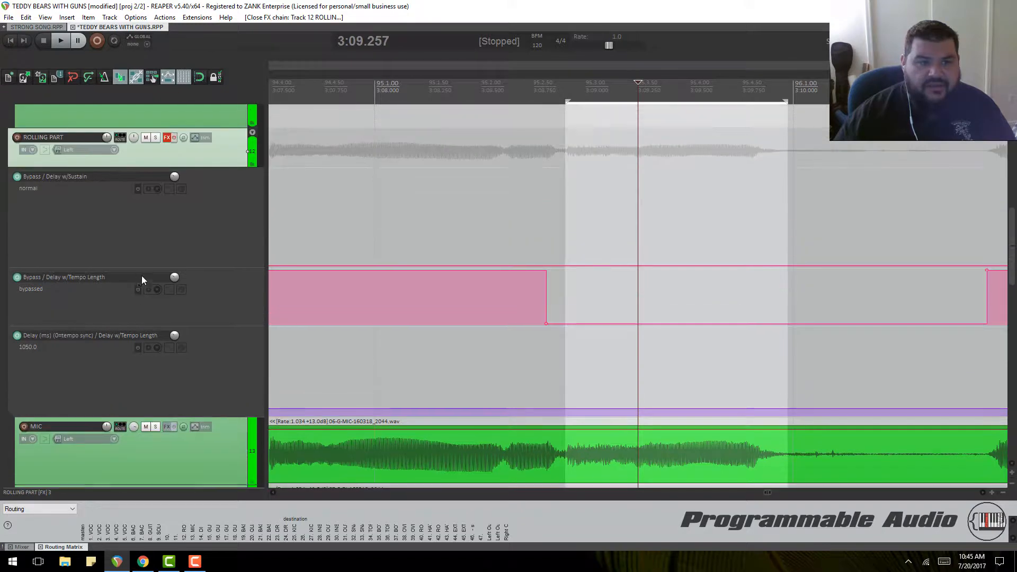
left_click(170, 142)
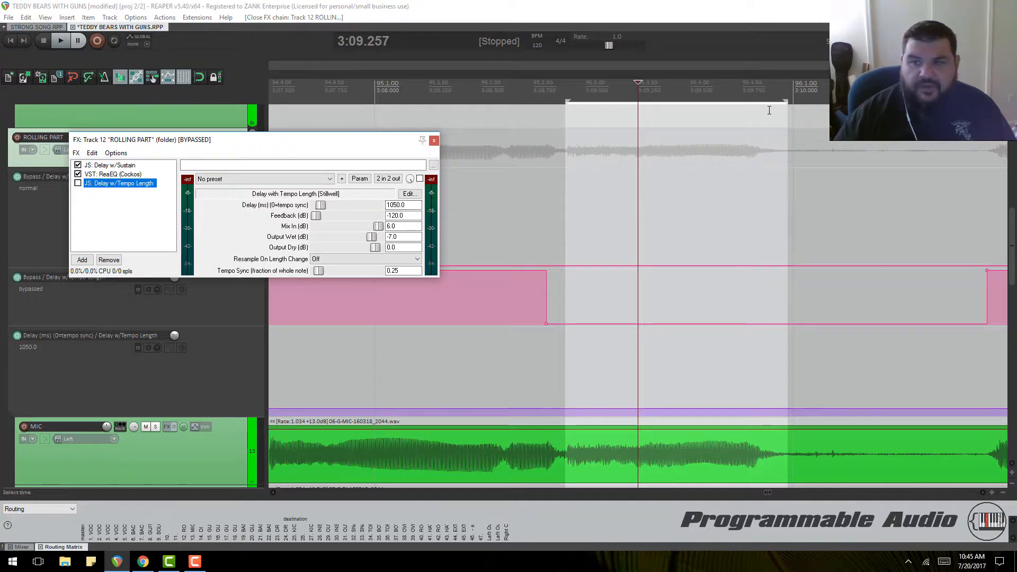
Step: Trim the time selection's end slightly, shift the whole selection a little earlier, and place the edit cursor at about 3:09.343
left_click_drag(782, 100, 783, 102)
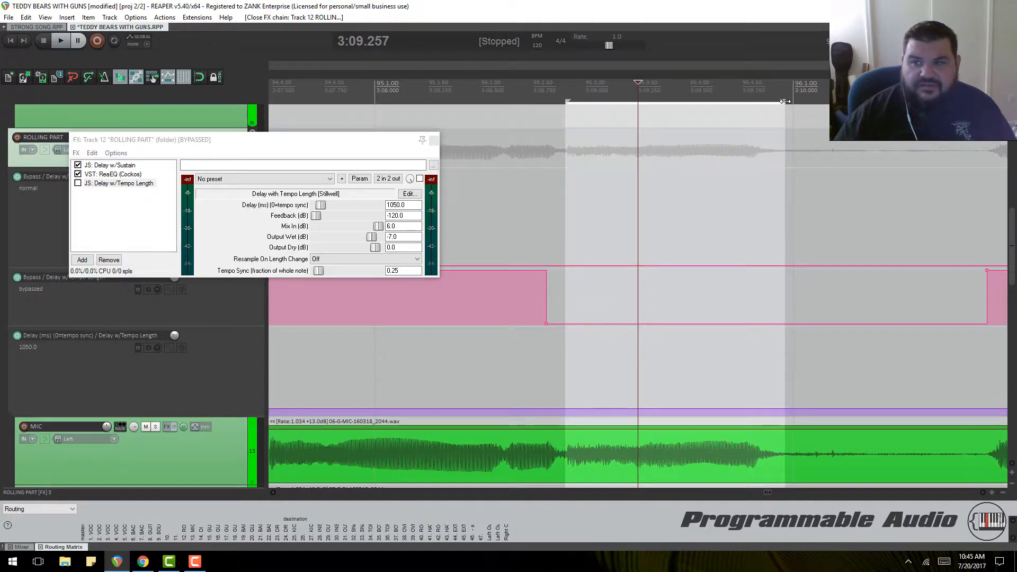
left_click_drag(784, 101, 784, 101)
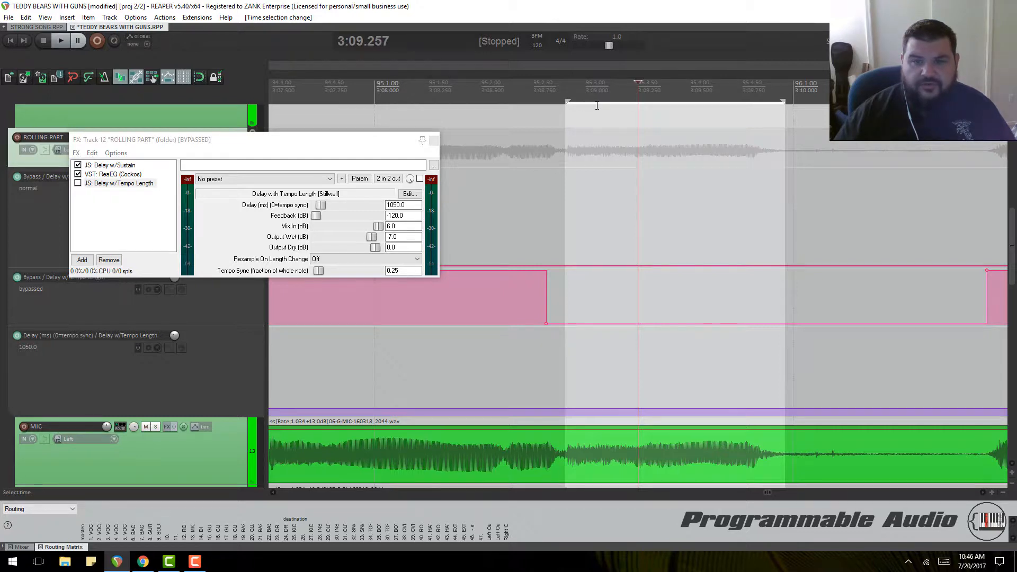
scroll(596, 104, "down", 2)
scroll(681, 126, "up", 2)
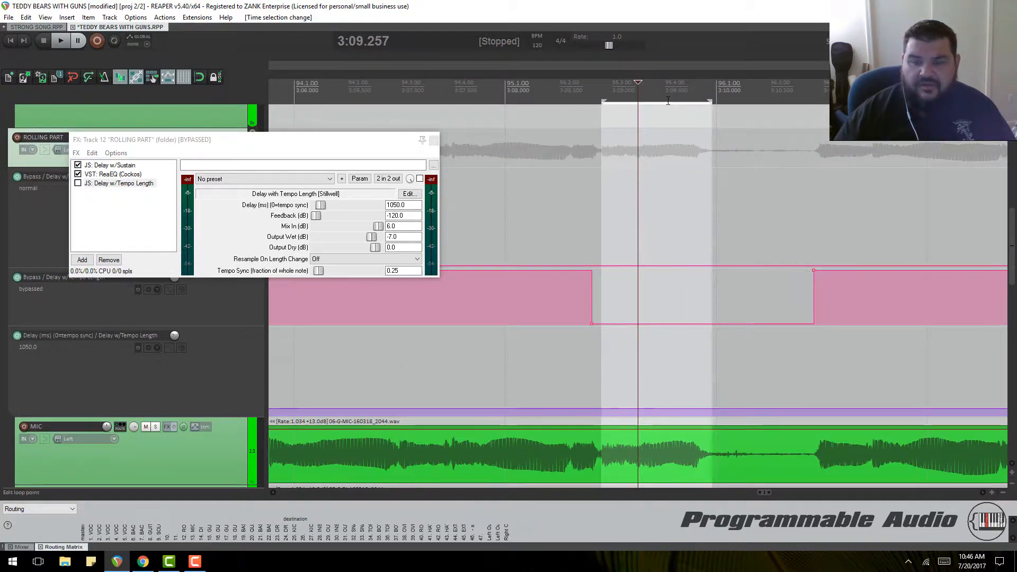
scroll(667, 102, "up", 2)
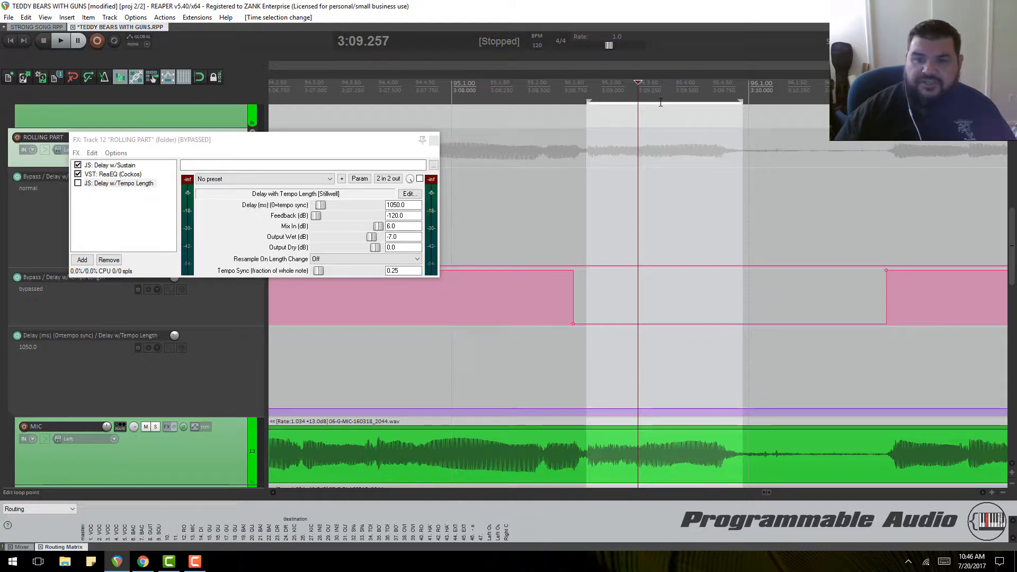
left_click_drag(660, 106, 659, 141)
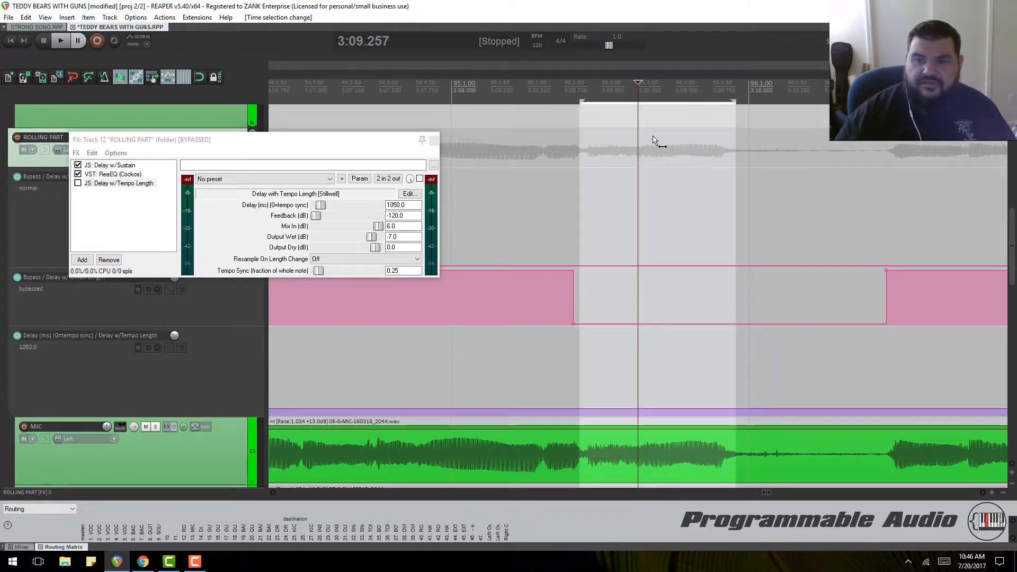
left_click(651, 105)
Step: Move the time selection, keeping its length, onto the second bypass gap at about 3:17
scroll(653, 104, "down", 3)
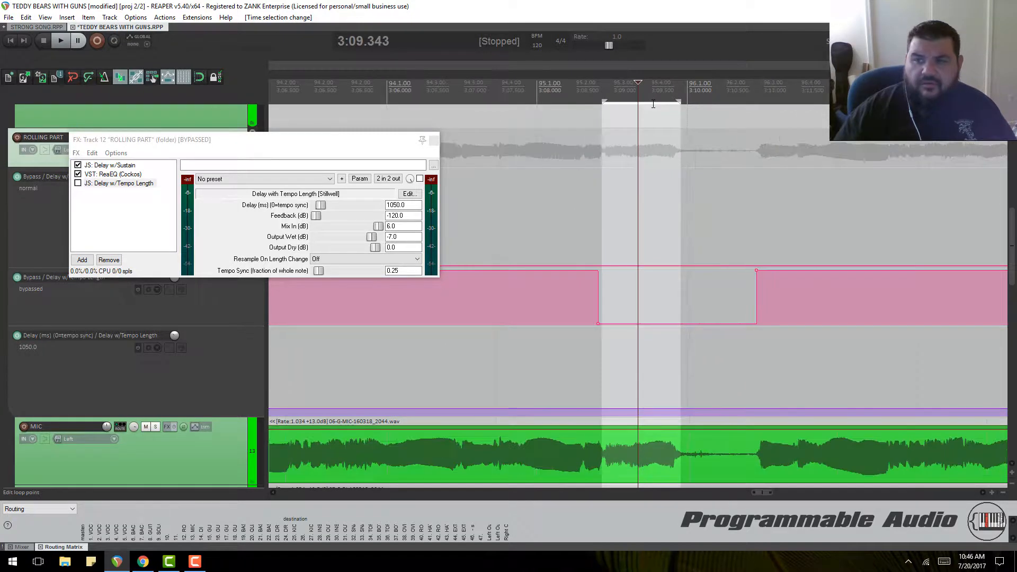
scroll(653, 104, "up", 3)
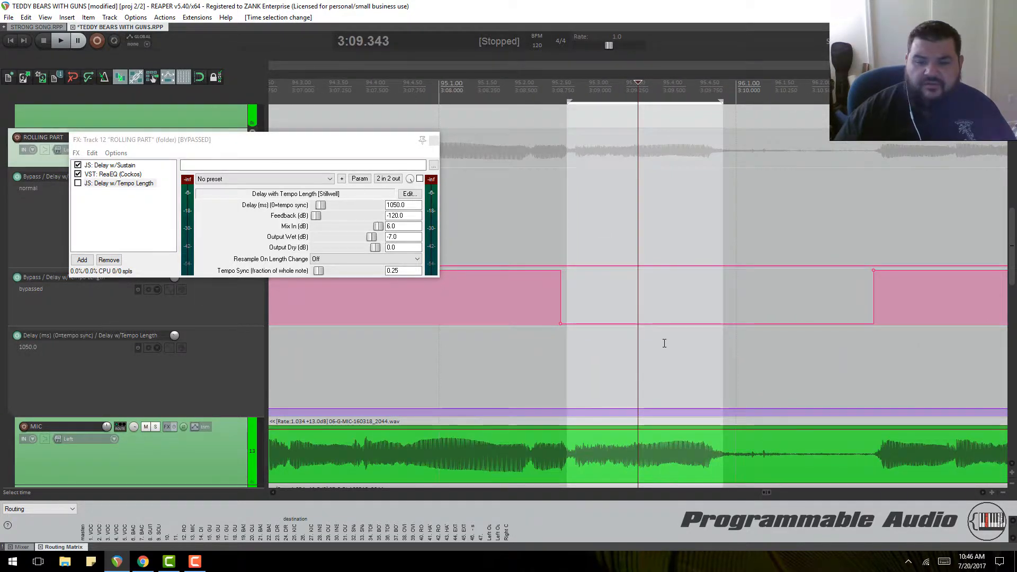
scroll(646, 130, "down", 6)
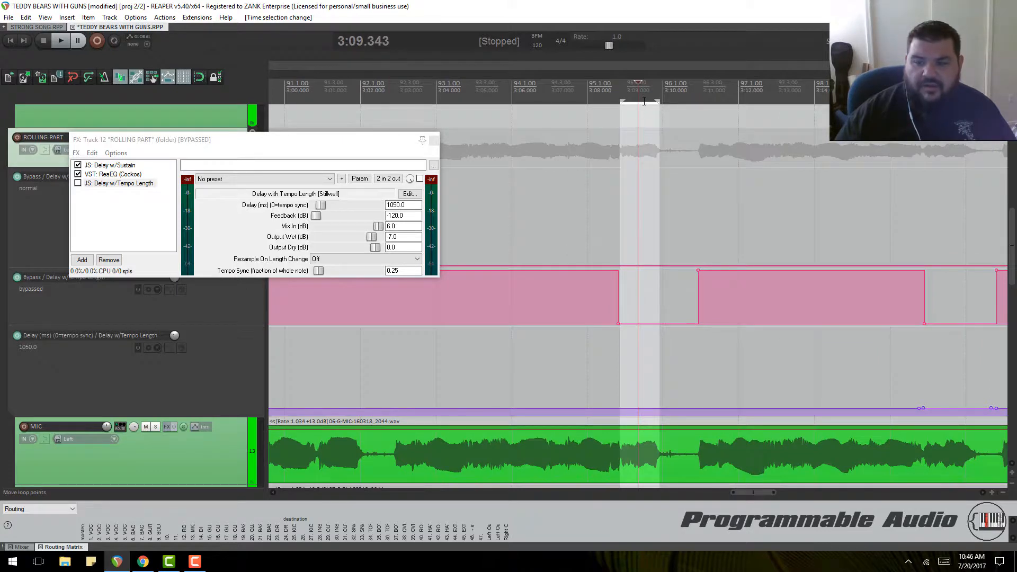
left_click_drag(653, 105, 945, 154)
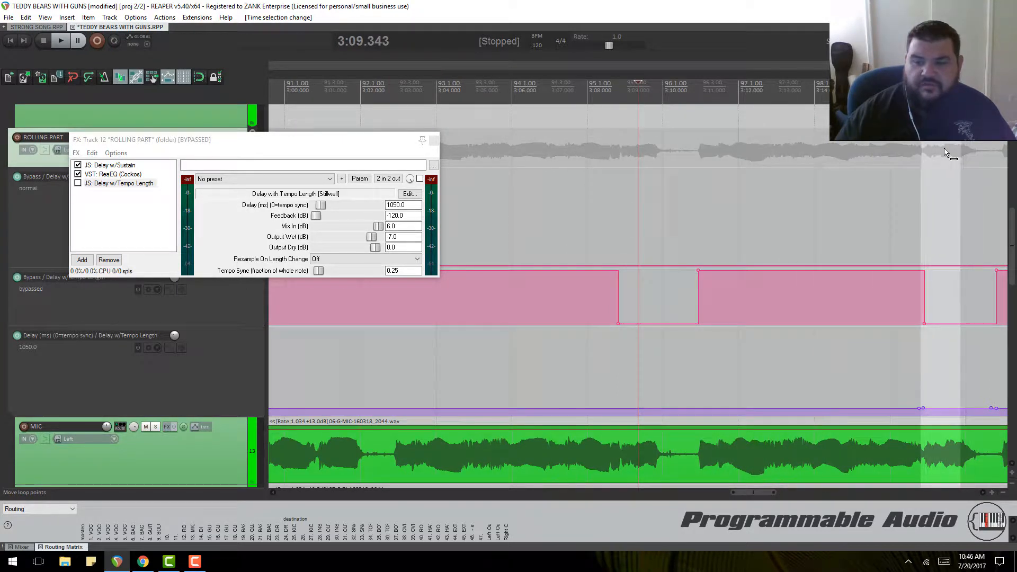
scroll(795, 371, "down", 3)
scroll(742, 496, "right", 5)
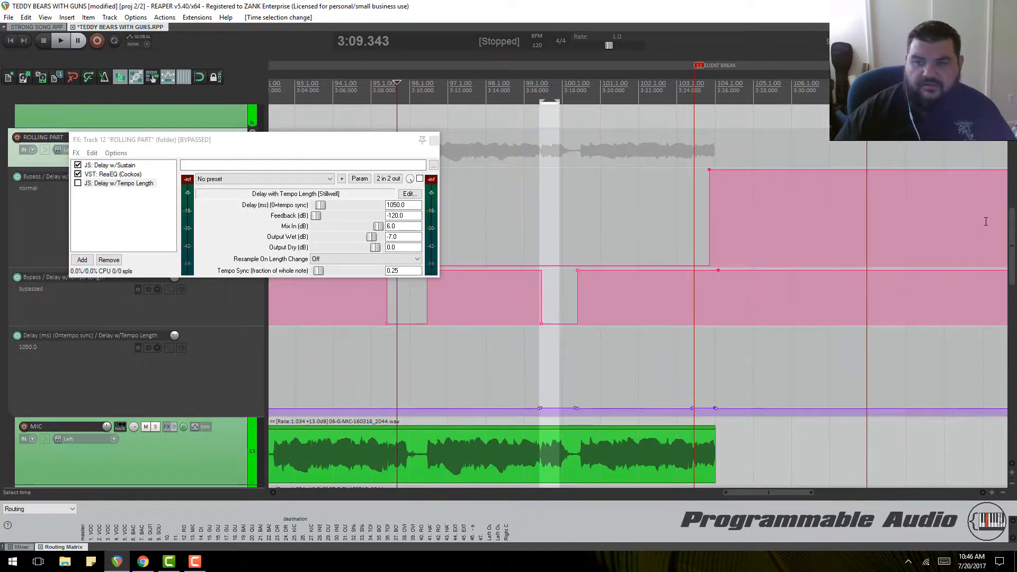
Step: Align the moved time selection's start with the note onset in the MIC and DI waveforms at the second gap
left_click_drag(1013, 217, 1013, 254)
scroll(627, 289, "up", 5)
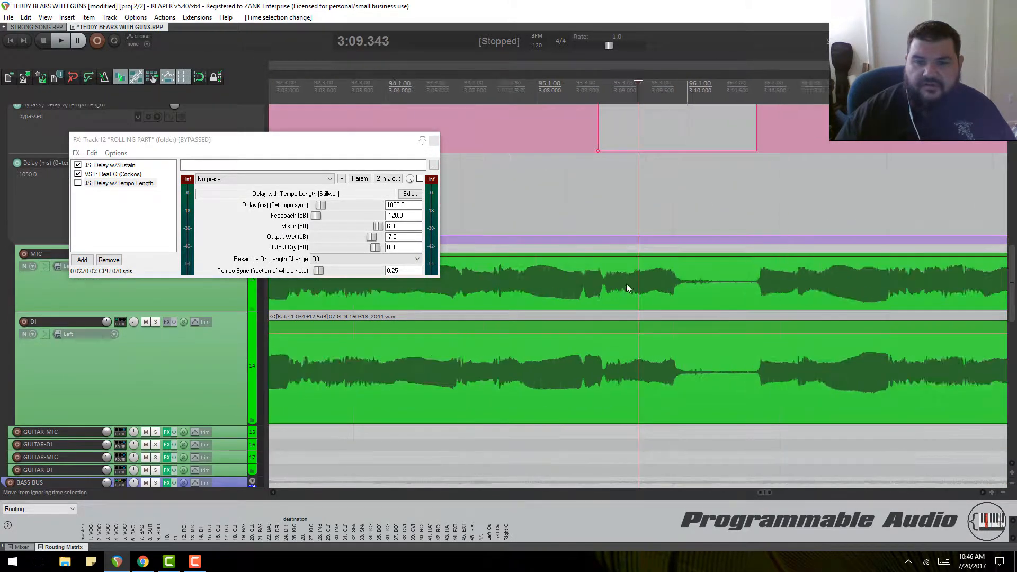
scroll(627, 289, "down", 2)
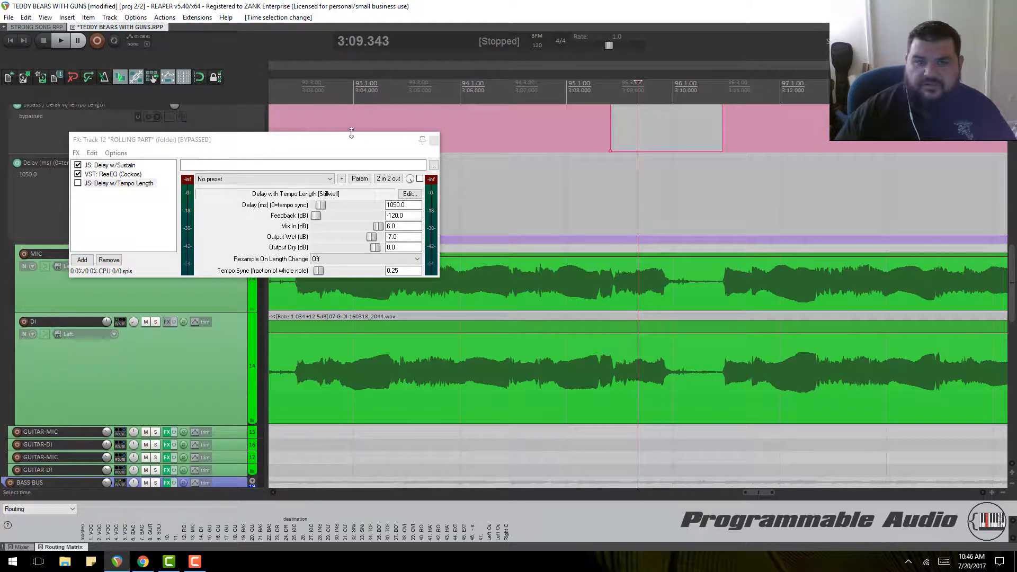
scroll(647, 105, "down", 3)
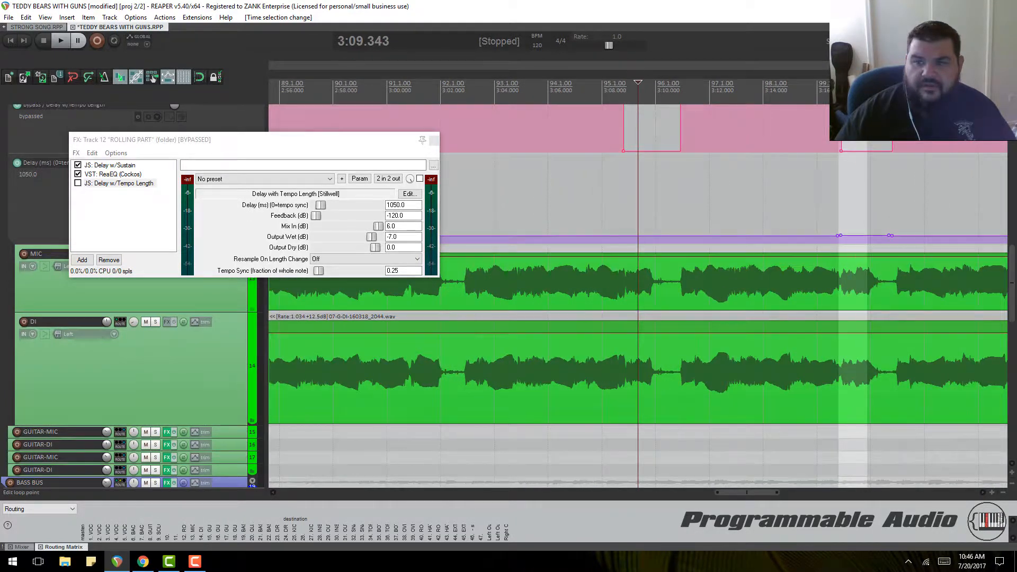
scroll(698, 139, "up", 8)
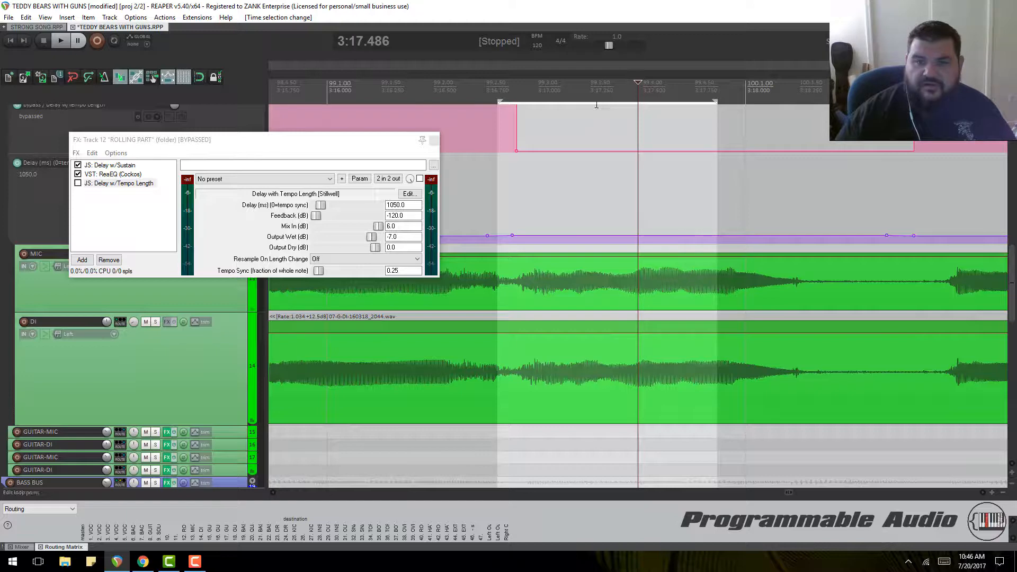
mouse_move(609, 106)
left_mouse_down()
mouse_move(672, 118)
mouse_move(613, 114)
left_mouse_up()
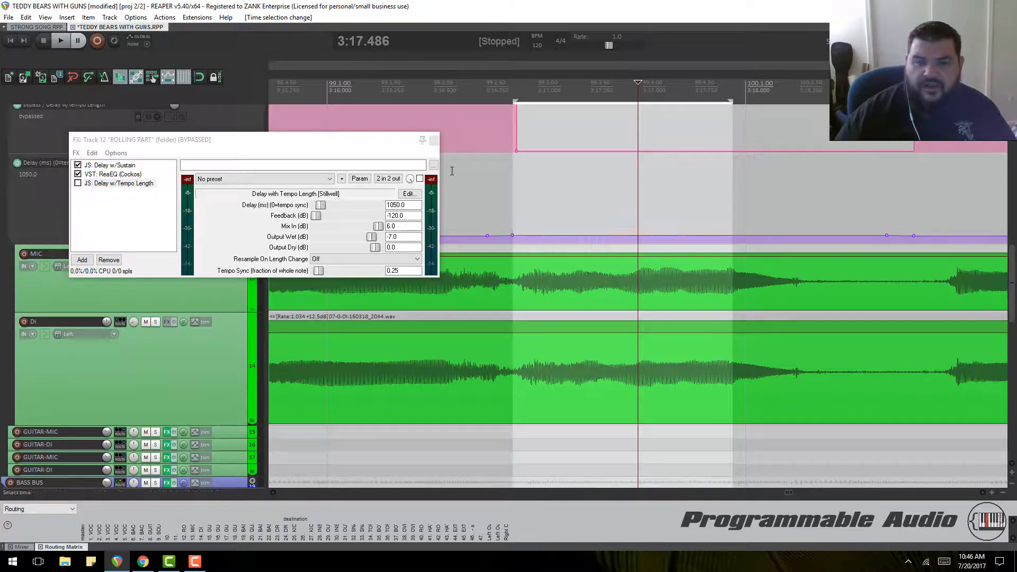
Step: Close the FX window and enlarge the Delay (ms) envelope lane to read the delay value at the second gap
left_click(434, 140)
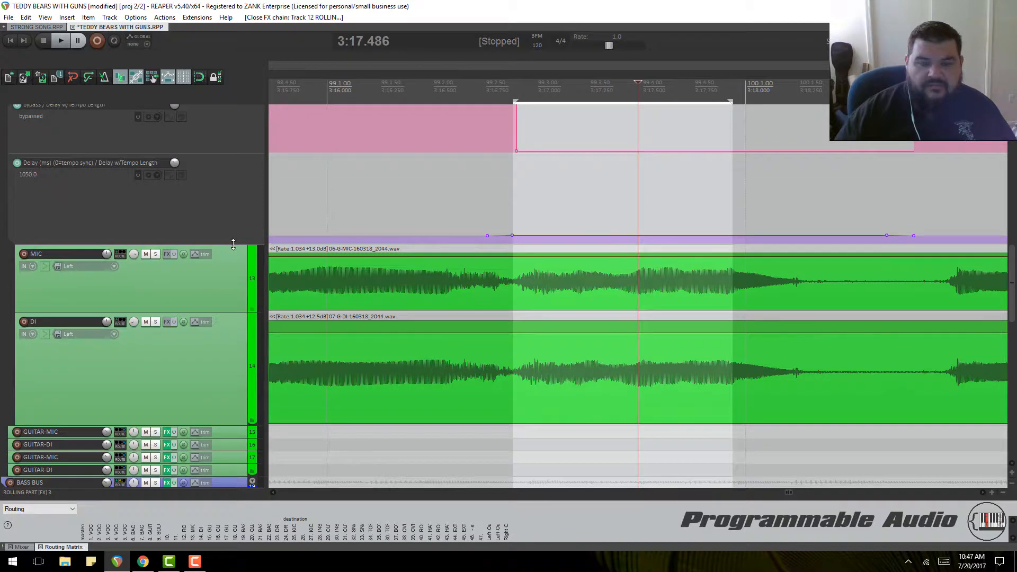
left_click_drag(233, 244, 243, 366)
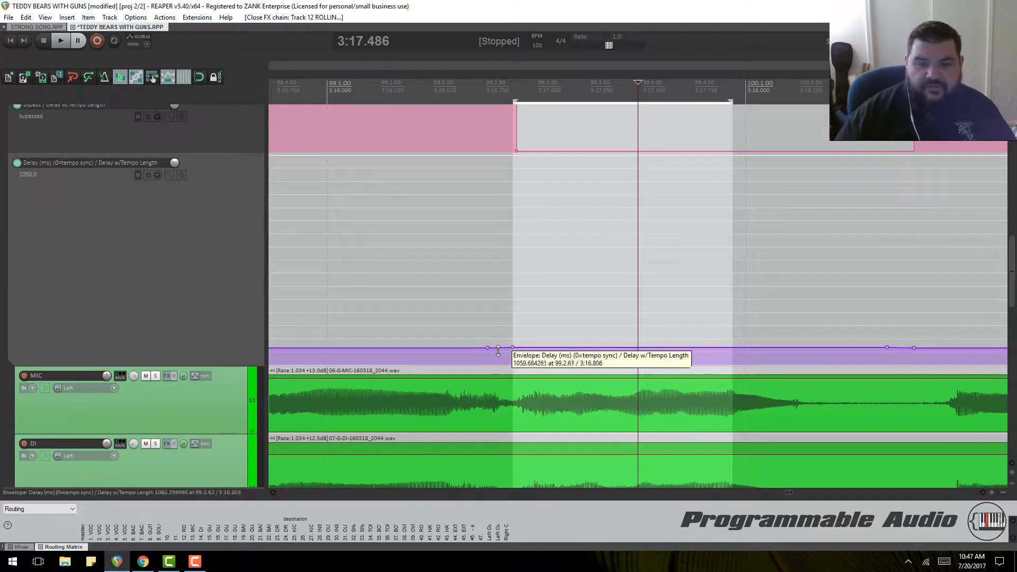
mouse_move(514, 347)
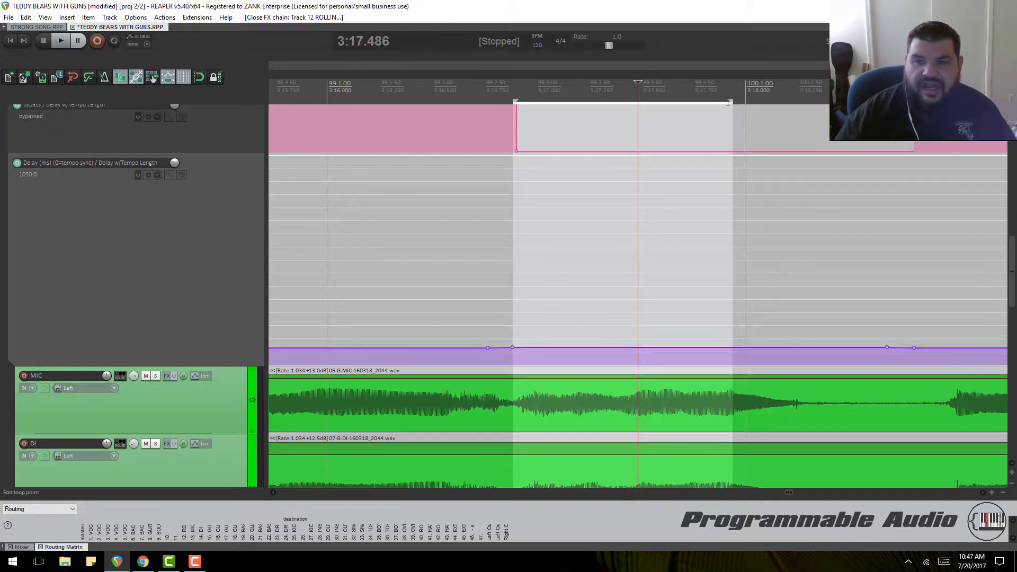
Step: Lengthen the time selection's end slightly and shift the selection later so it ends at 3:18.000
left_click_drag(728, 102, 739, 102)
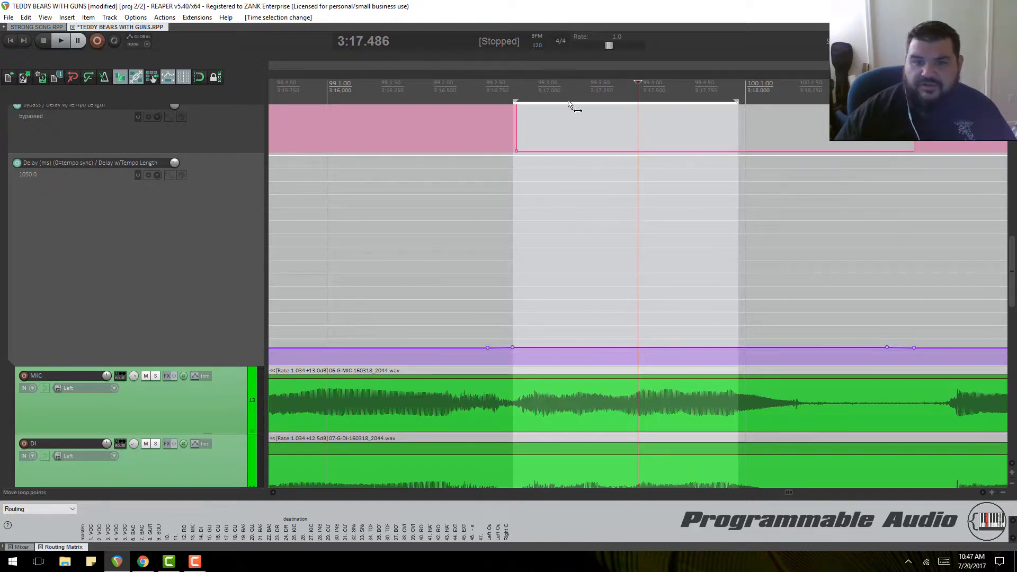
left_click_drag(569, 101, 577, 106)
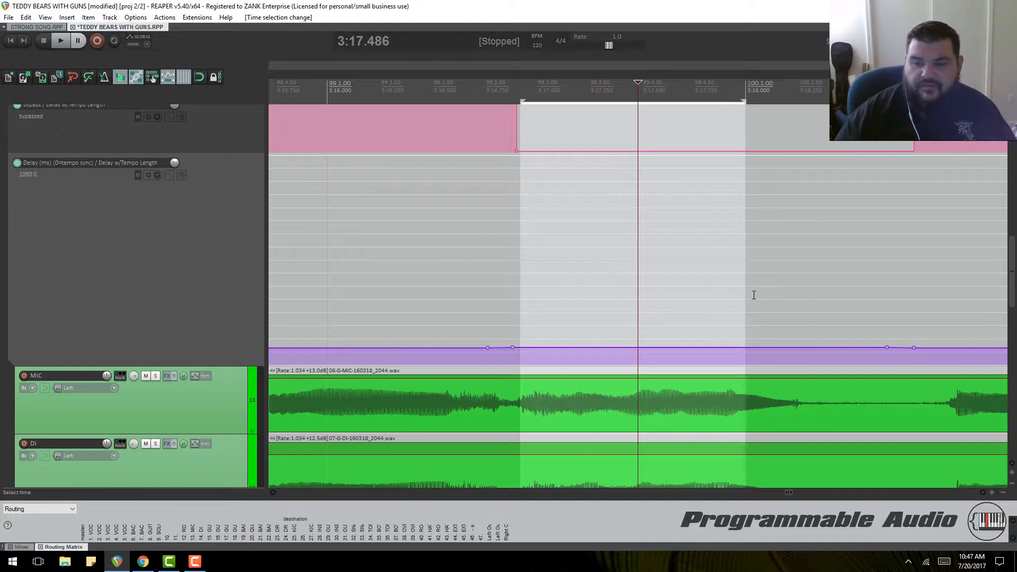
Step: Widen the time selection around the second bypass gap, from 3:16.000 to about 3:19.2
scroll(768, 322, "down", 2)
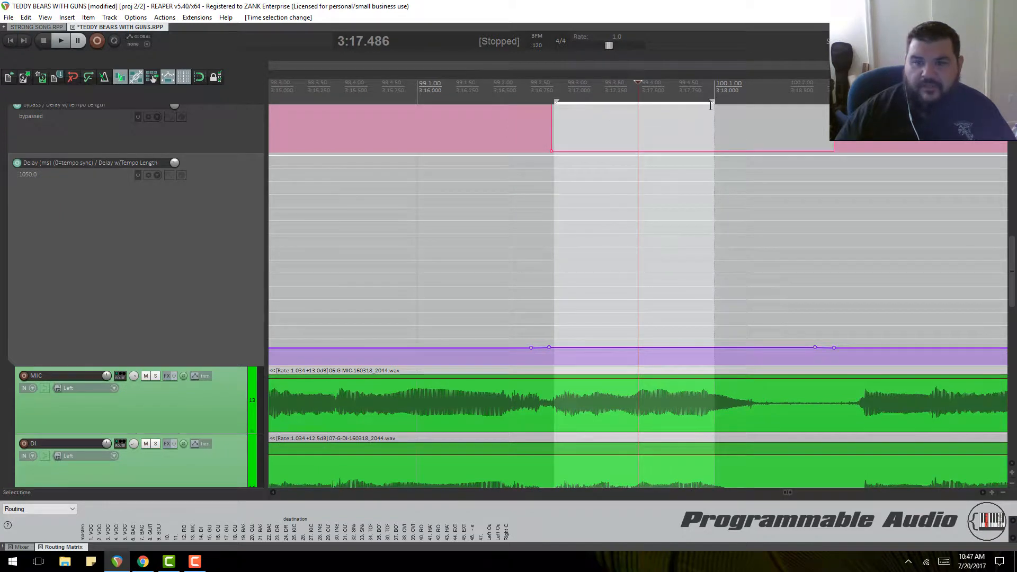
left_click_drag(713, 101, 886, 102)
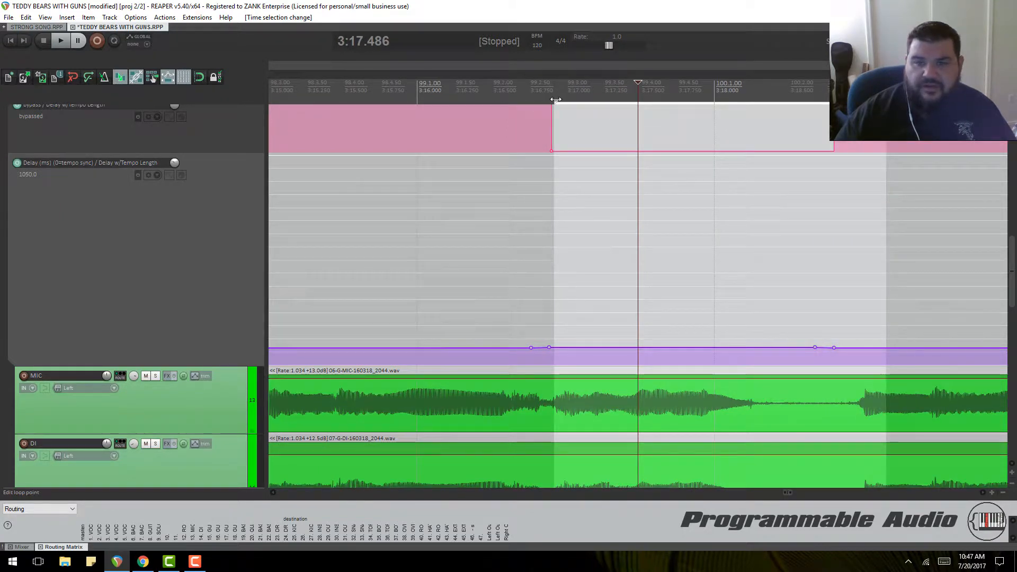
left_click_drag(556, 100, 417, 101)
Step: Place the edit cursor at about 3:16.506, play briefly into the second gap, and stop with the ROLLING PART envelopes in view
left_click(493, 84)
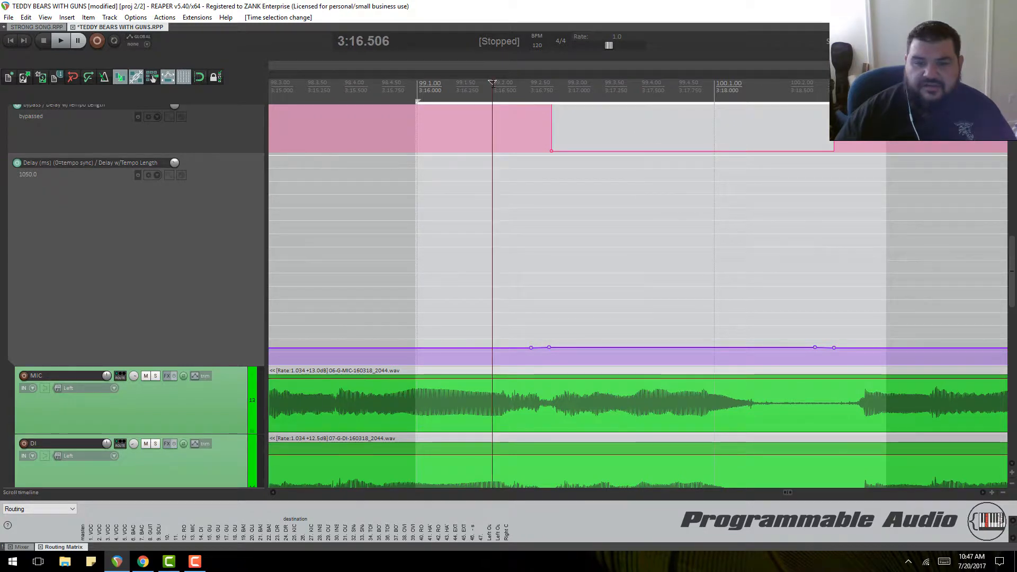
key("space")
scroll(205, 230, "up", 1)
scroll(184, 208, "up", 12)
key("space")
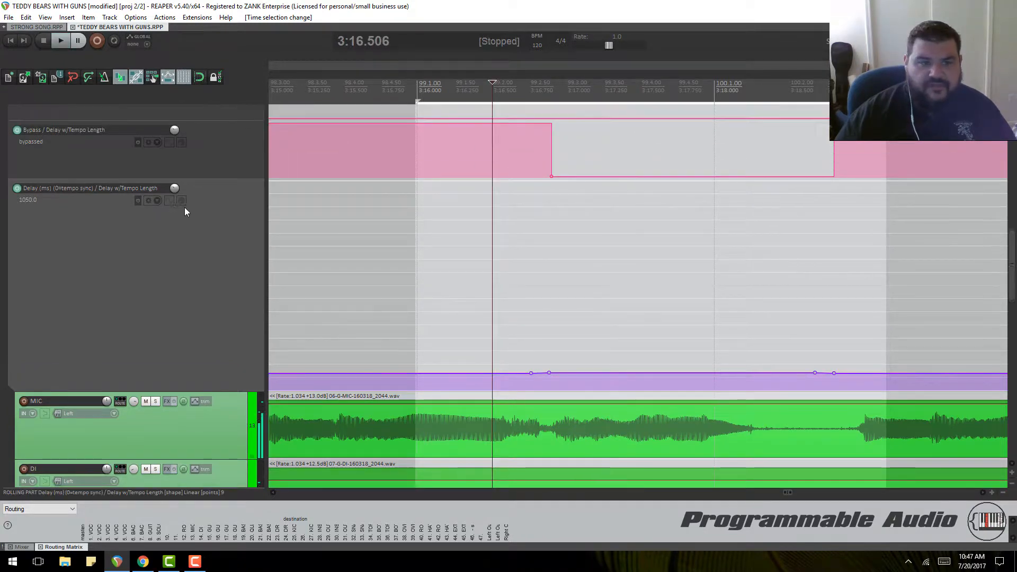
Step: Solo the ROLLING PART track with its FX chain bypassed and play through the second gap from 3:16.506
left_click(154, 168)
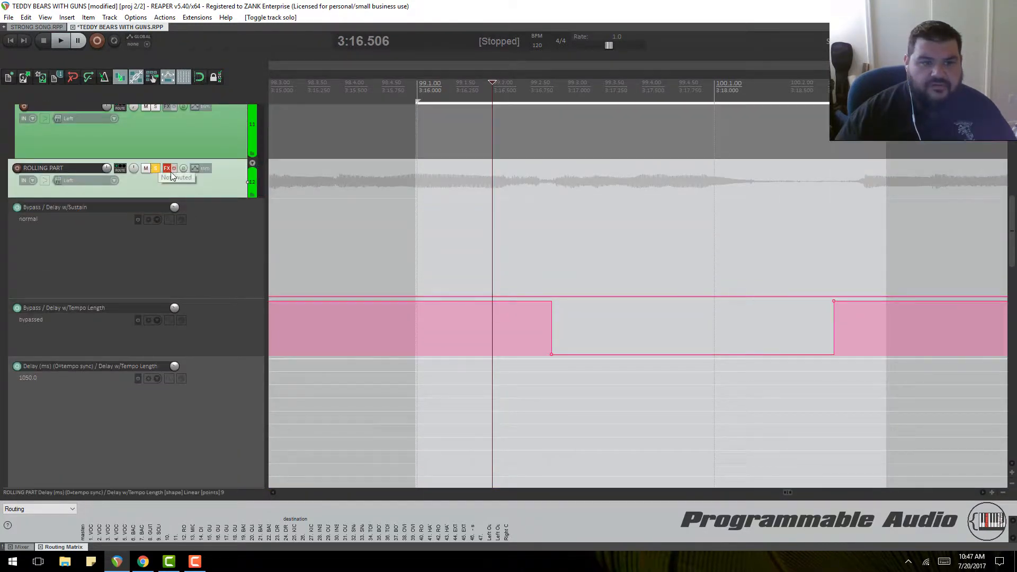
left_click(174, 169)
scroll(181, 201, "down", 4)
key("space")
scroll(198, 256, "down", 10)
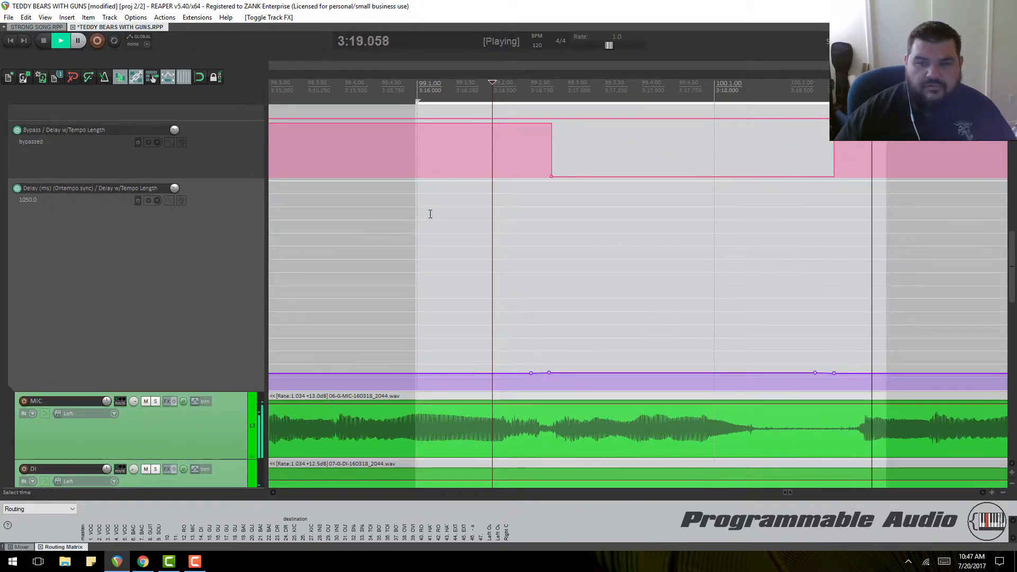
key("space")
Step: Place the edit cursor at 3:16.823, just before the second gap in the Delay w/Tempo Length bypass envelope
scroll(174, 145, "up", 11)
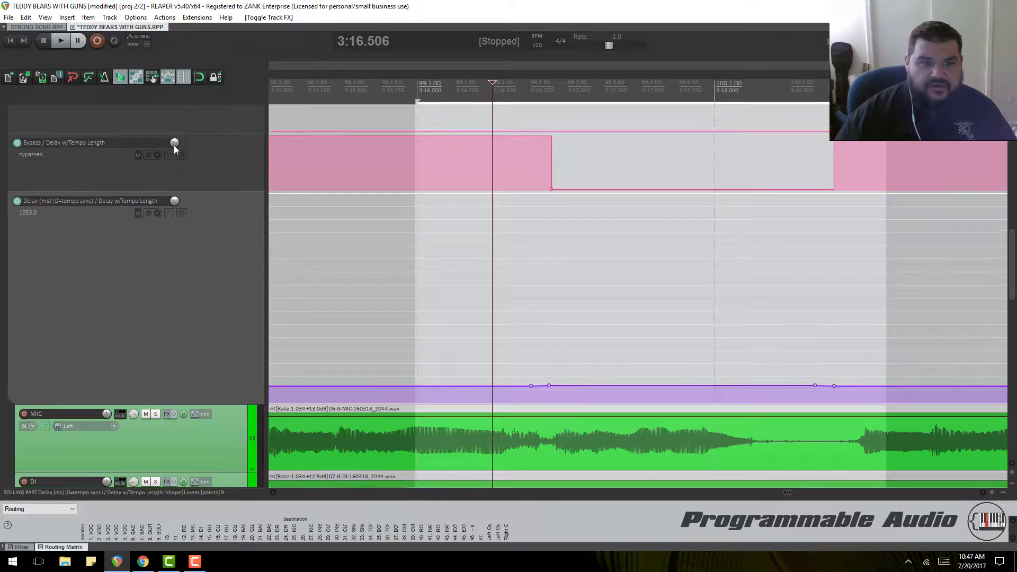
scroll(176, 151, "down", 12)
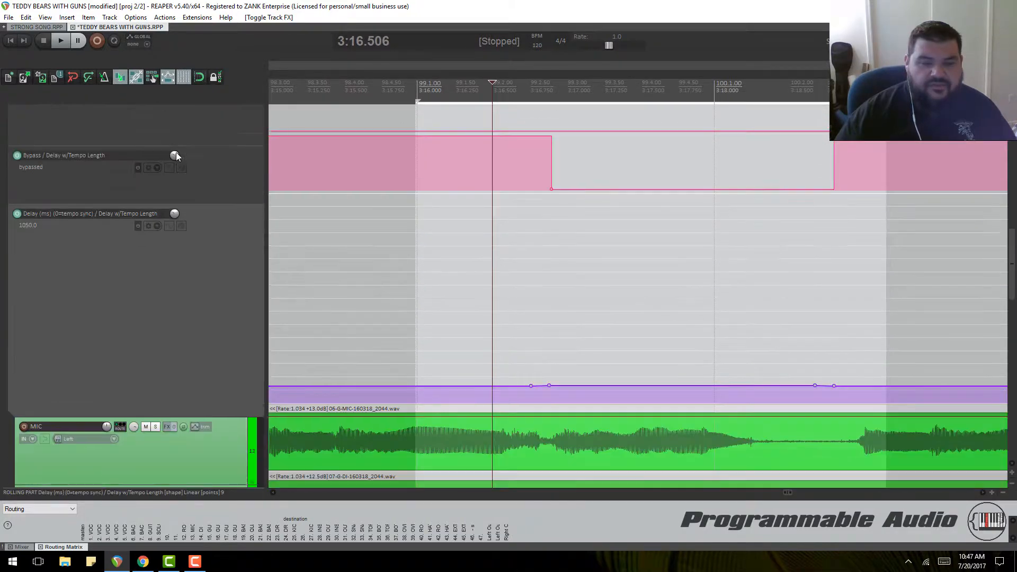
scroll(602, 335, "down", 2)
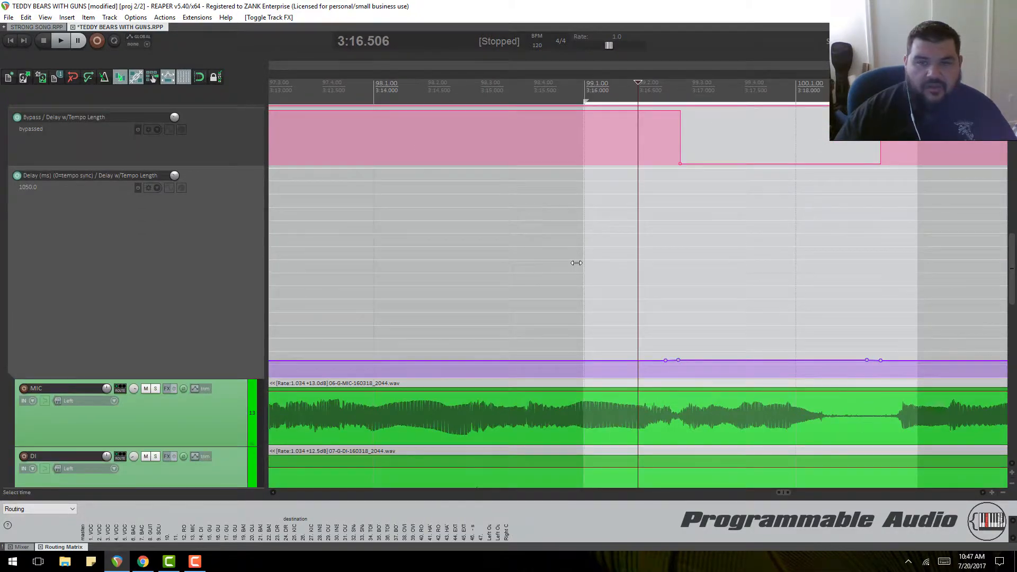
left_click(671, 90)
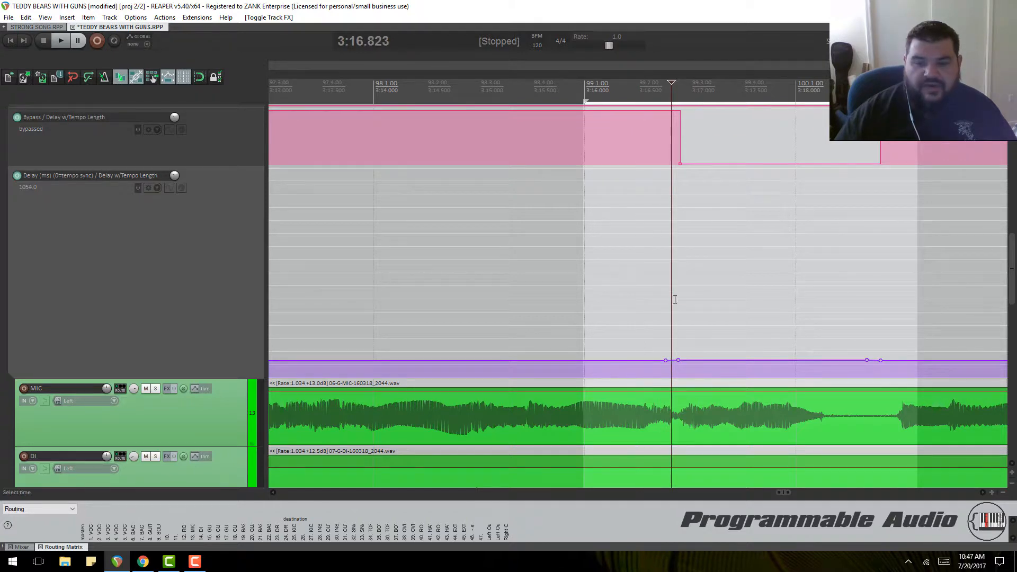
scroll(724, 289, "down", 2)
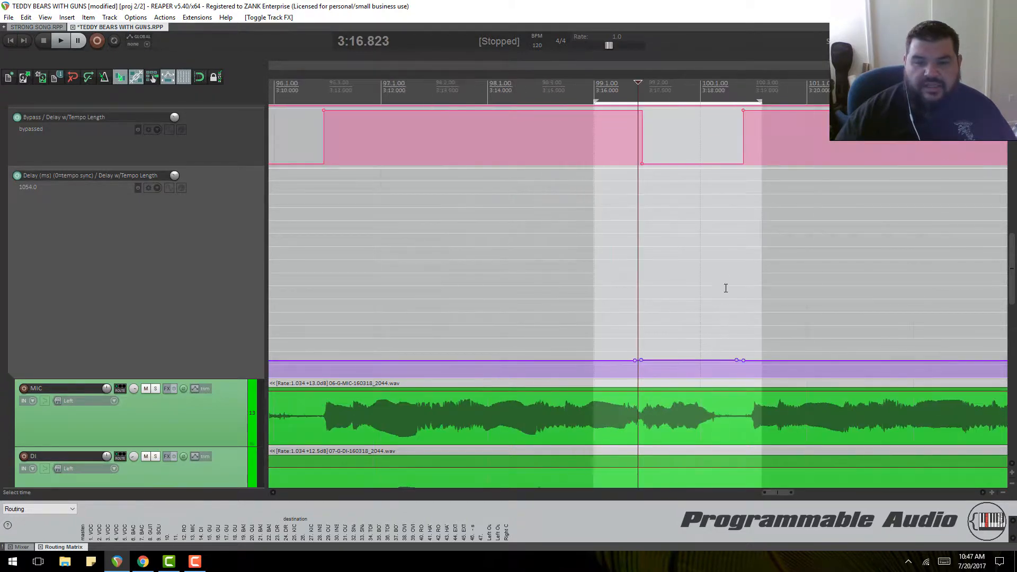
scroll(726, 248, "up", 2)
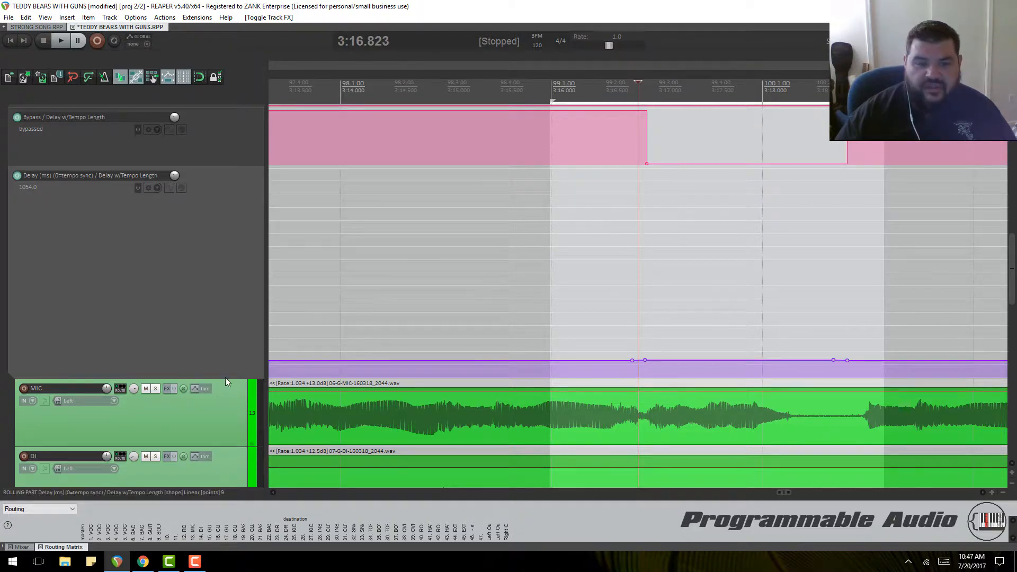
Step: Enlarge the Delay (ms) envelope lane and move the edit cursor to 3:18.635, near the end of the second gap
left_click_drag(226, 378, 227, 439)
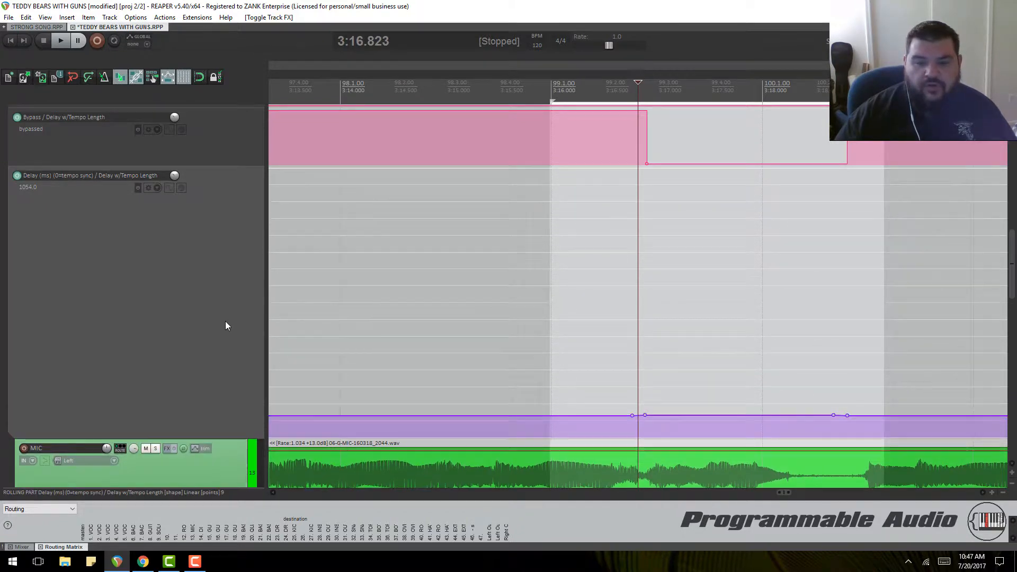
scroll(226, 325, "down", 3)
scroll(777, 307, "down", 3)
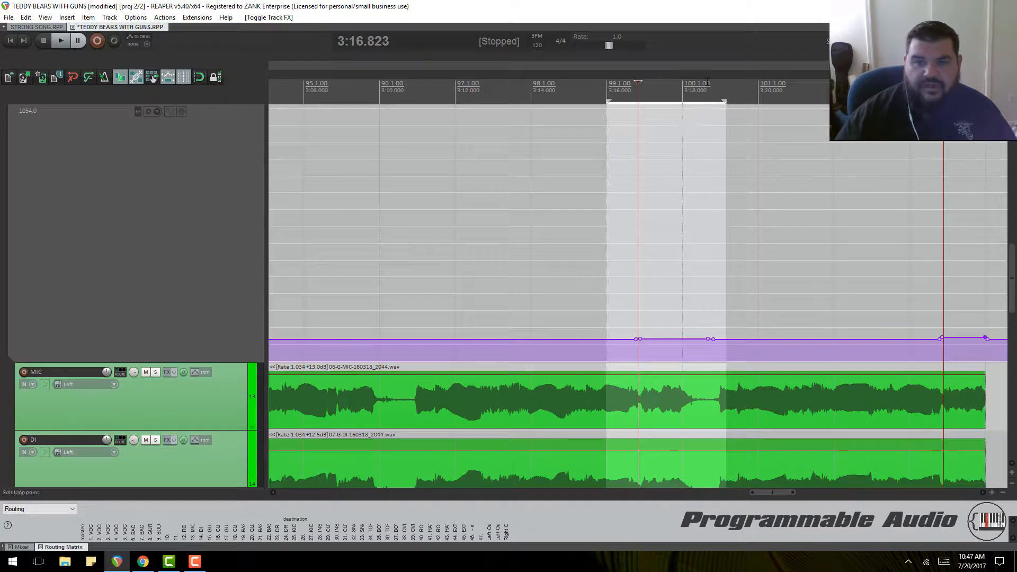
left_click(708, 82)
scroll(682, 309, "up", 3)
scroll(486, 335, "down", 4)
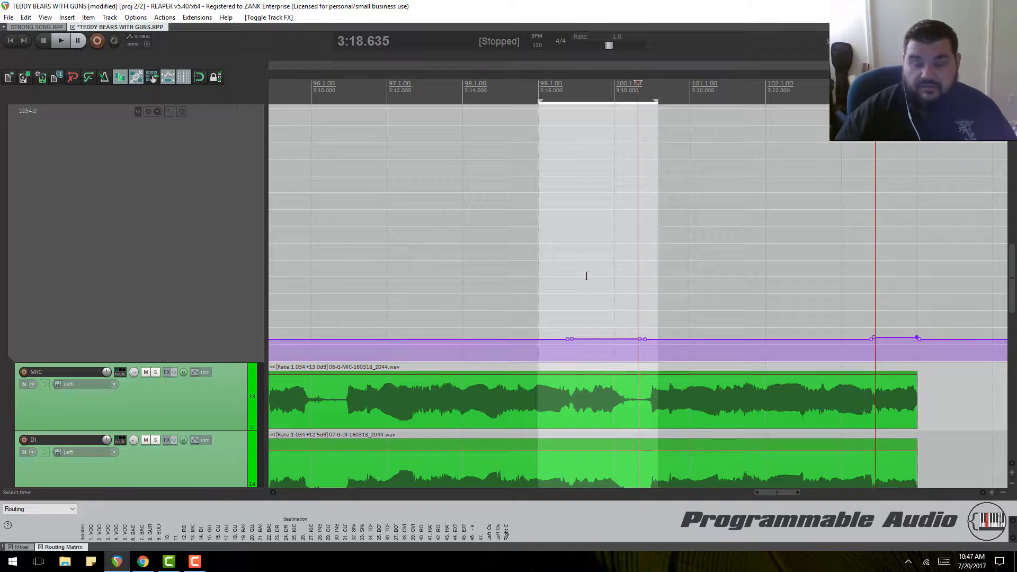
Step: Move the edit cursor to 3:16.984 and read the delay value on the Delay (ms) envelope in the gap
left_click(577, 90)
scroll(693, 334, "up", 3)
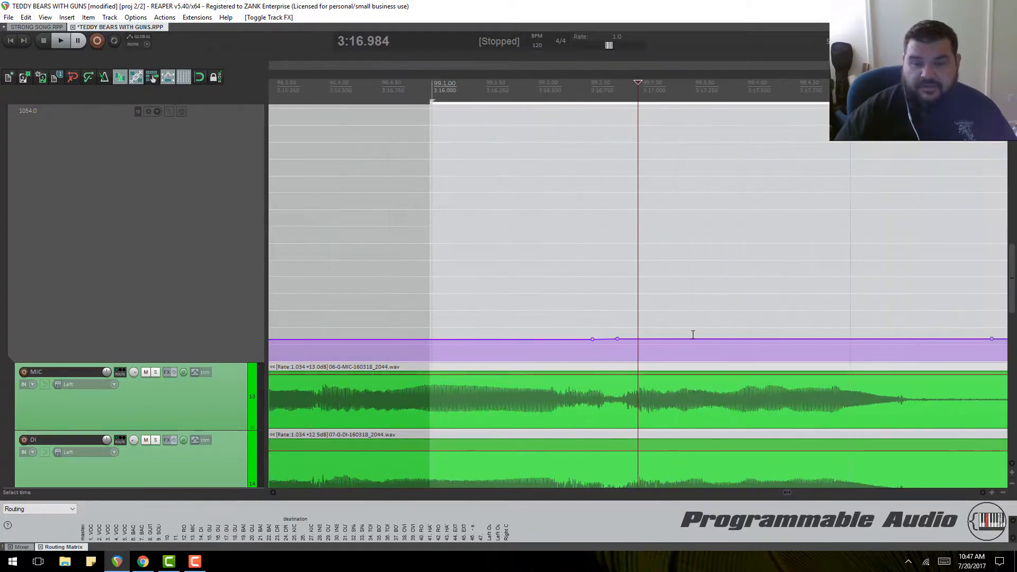
left_click(729, 339)
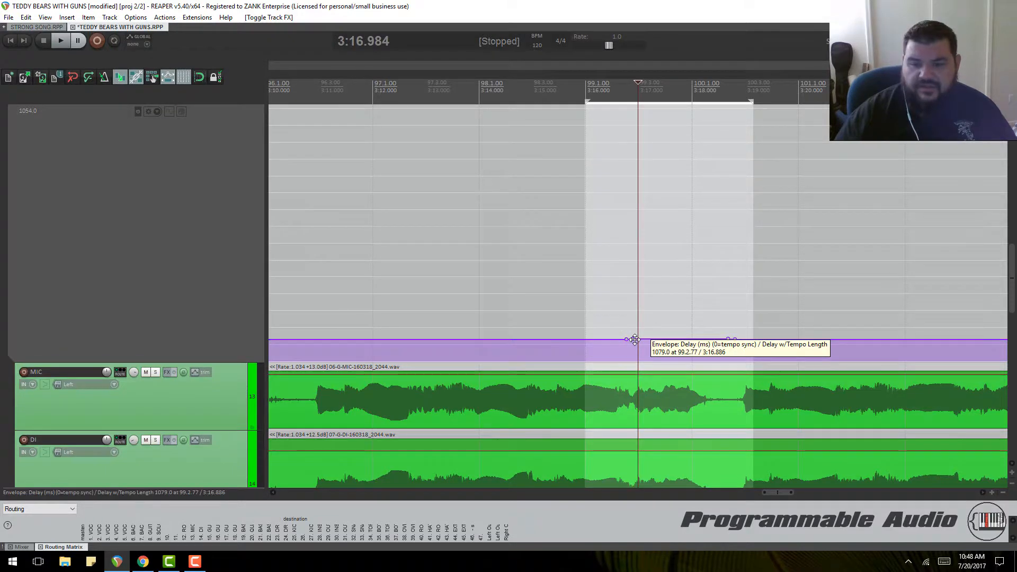
Step: Make a time selection over the note in the second gap, about 3:16.9 to 3:18.4, with the edit cursor at 3:17.059
left_click(700, 105)
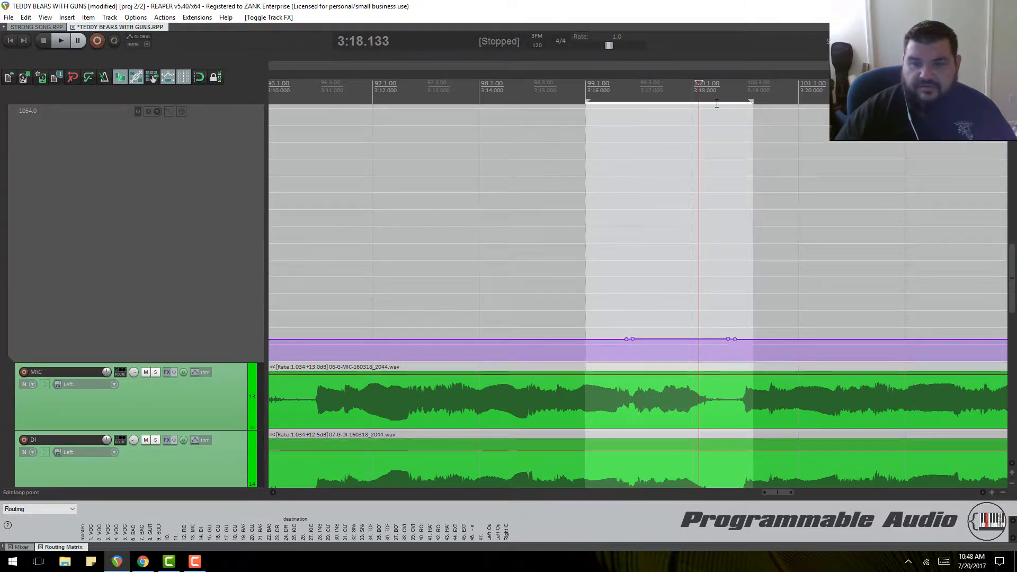
left_click_drag(715, 103, 633, 121)
left_click(642, 113)
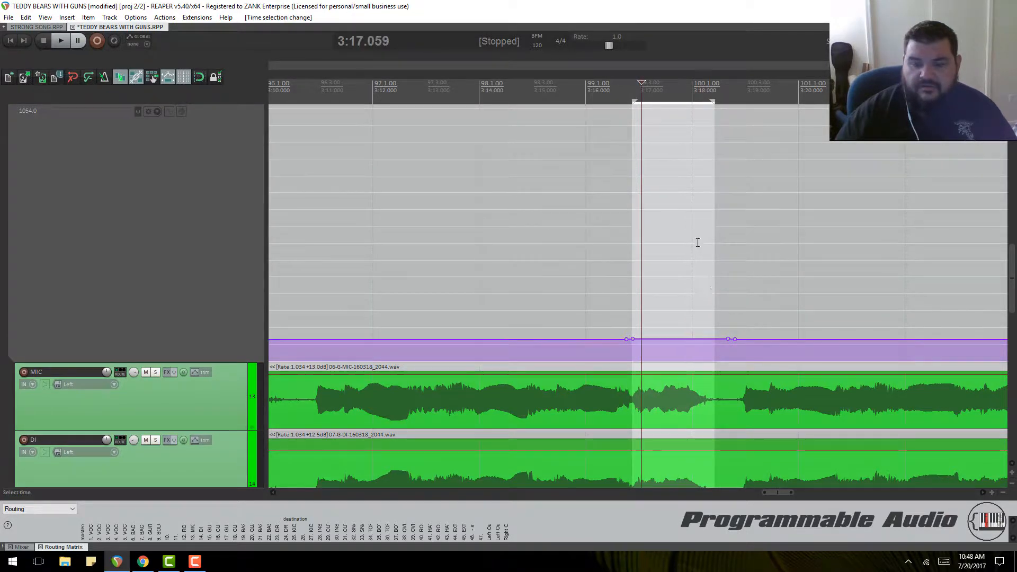
Step: Trim both ends of the time selection to the note's waveform, so it spans about 3:16.9 to 3:18.2
scroll(698, 242, "up", 5)
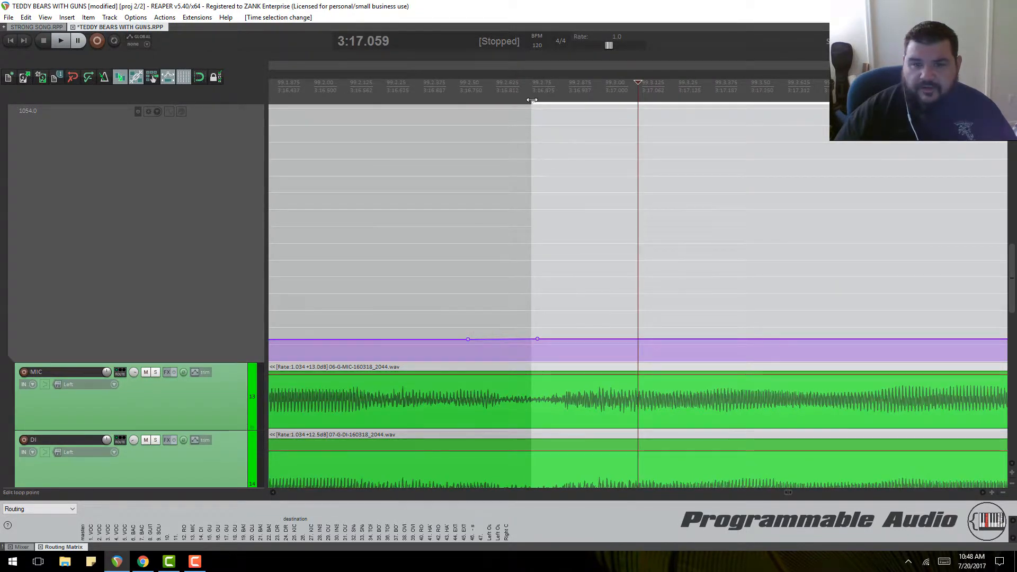
left_click_drag(531, 104, 551, 109)
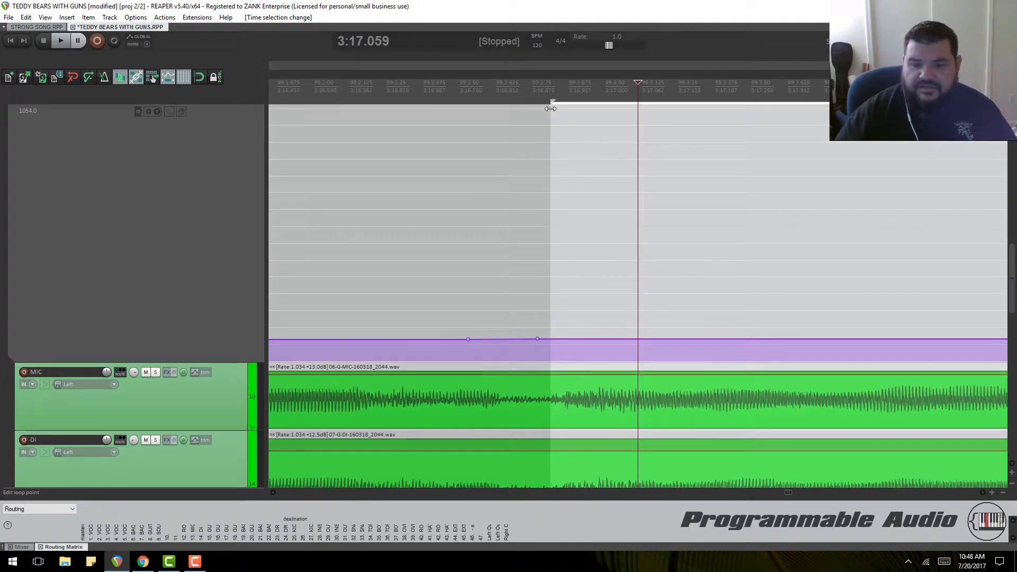
scroll(668, 246, "down", 5)
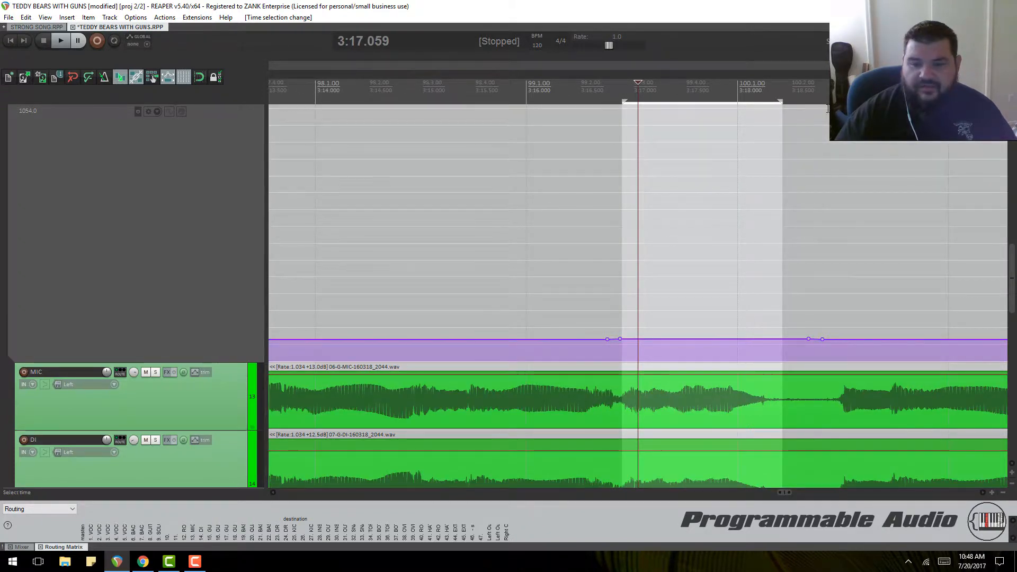
left_click_drag(780, 100, 765, 105)
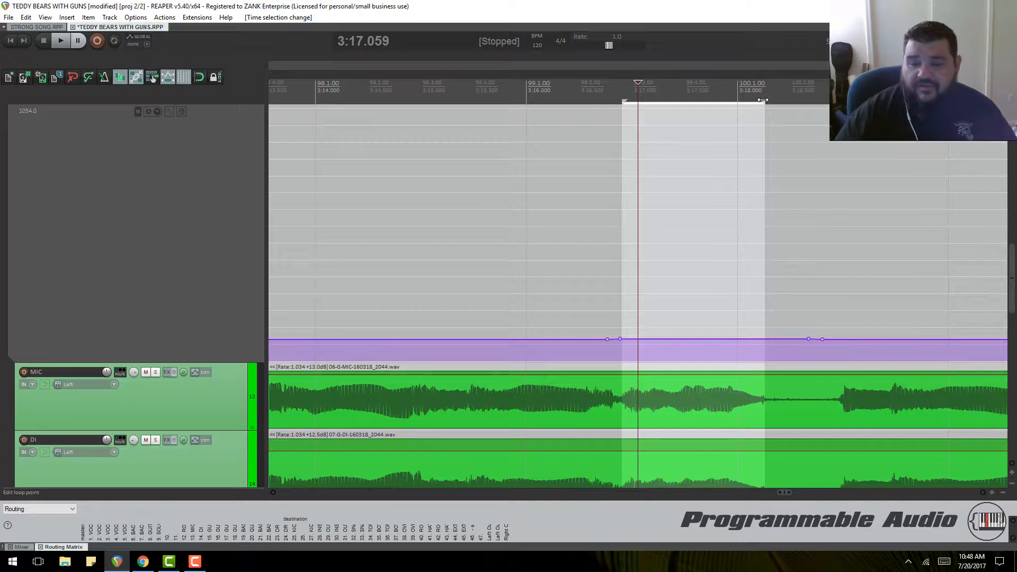
left_click_drag(763, 100, 762, 99)
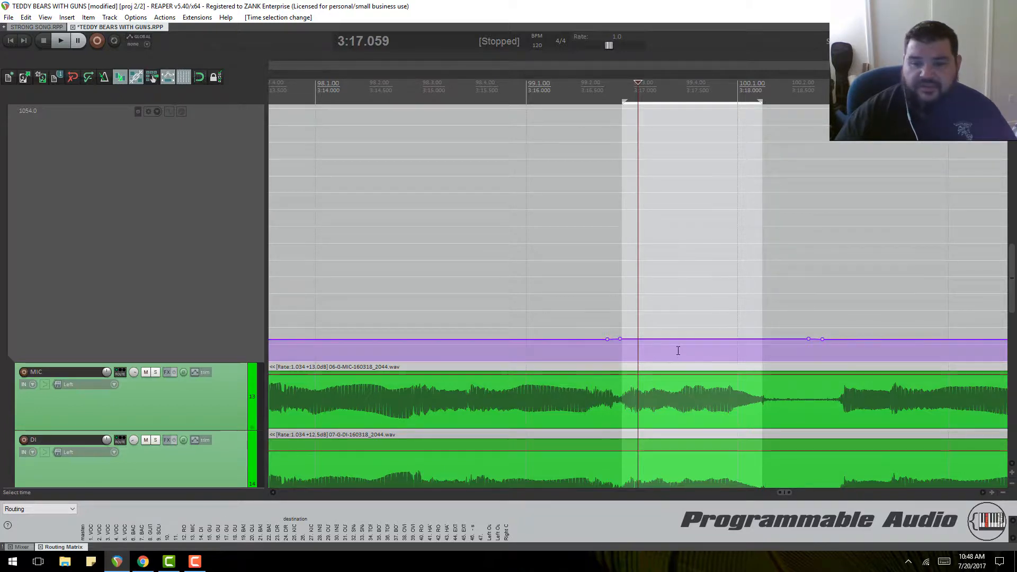
Step: Select the Delay (ms) envelope point at the gap's start and compare the selected note on the MIC and DI waveforms
left_click(620, 339)
scroll(637, 343, "down", 4)
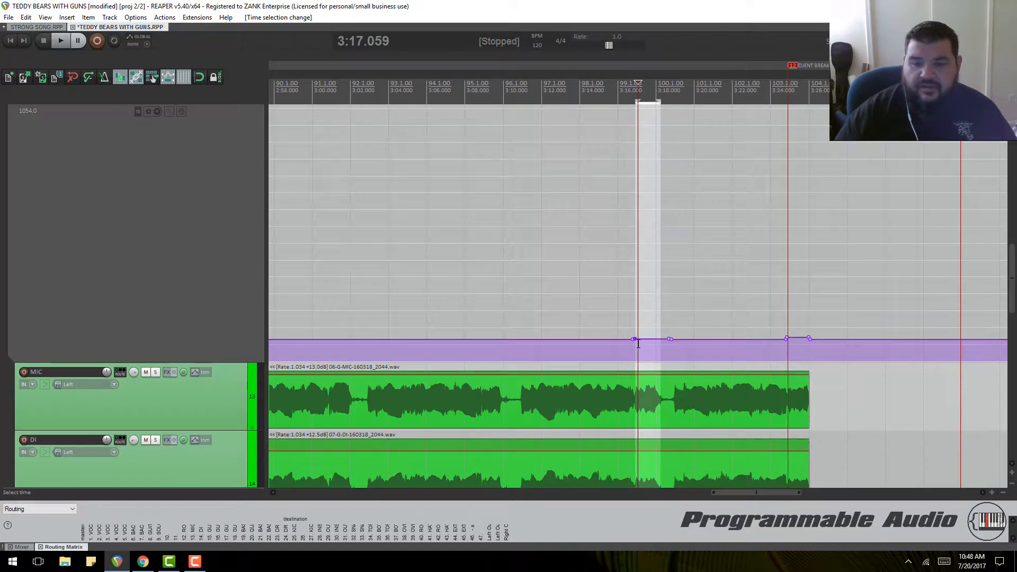
scroll(666, 321, "up", 3)
scroll(670, 322, "up", 5)
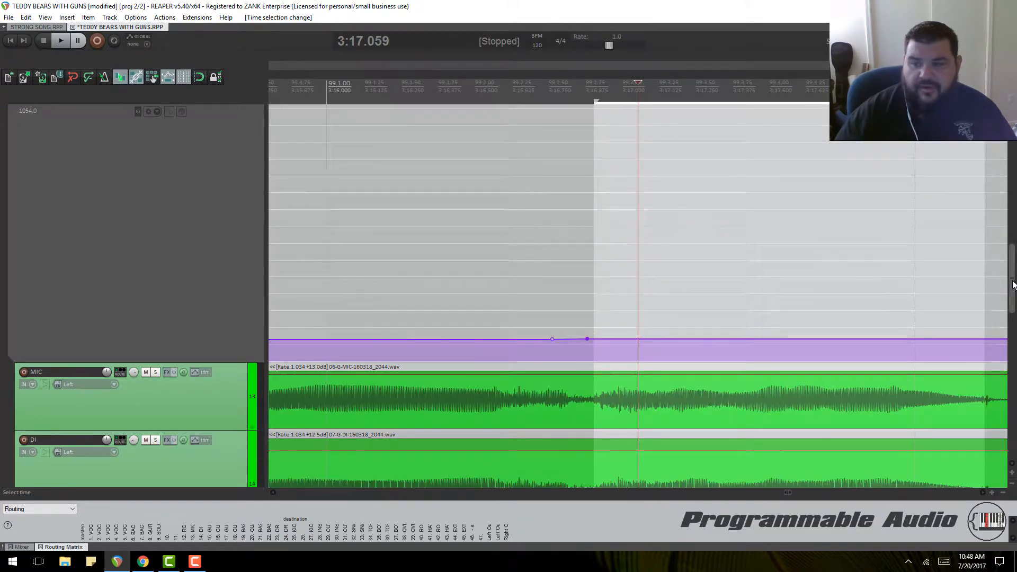
scroll(618, 467, "down", 2)
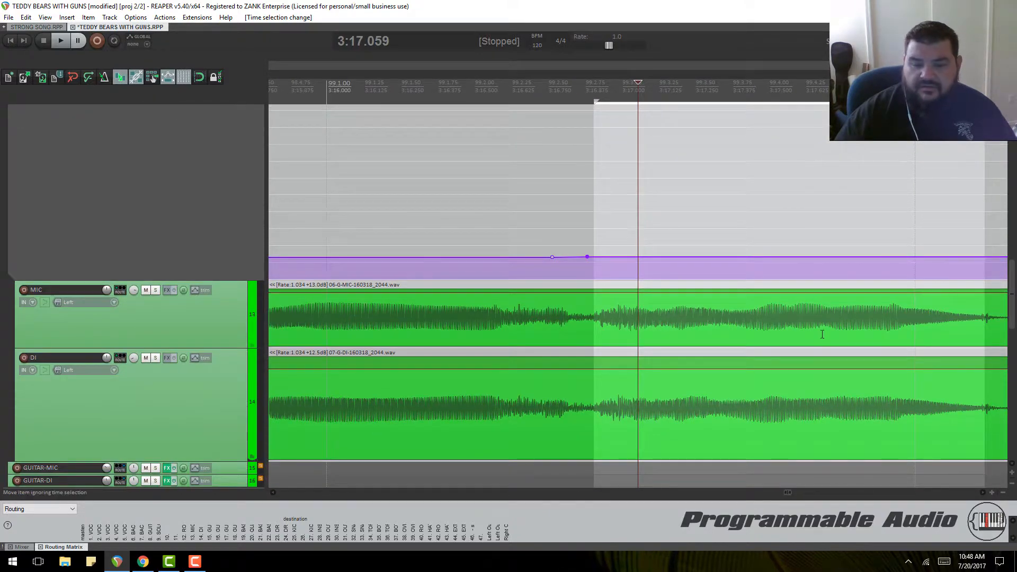
scroll(576, 266, "up", 3)
scroll(575, 266, "down", 5)
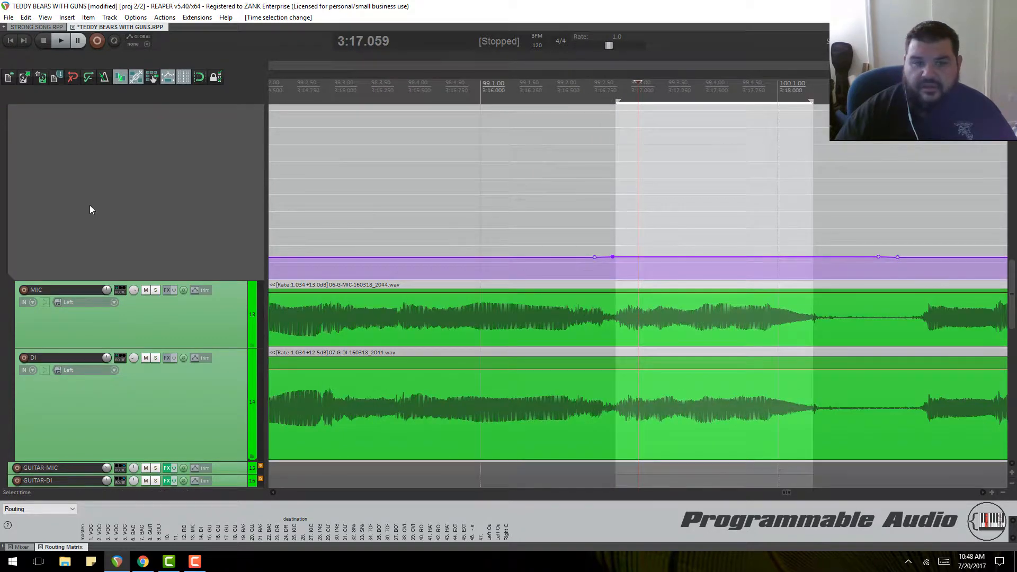
Step: Open the track envelopes window for ROLLING PART and reposition it to review the delay plug-ins' automatable parameters
scroll(90, 205, "up", 3)
scroll(99, 199, "up", 3)
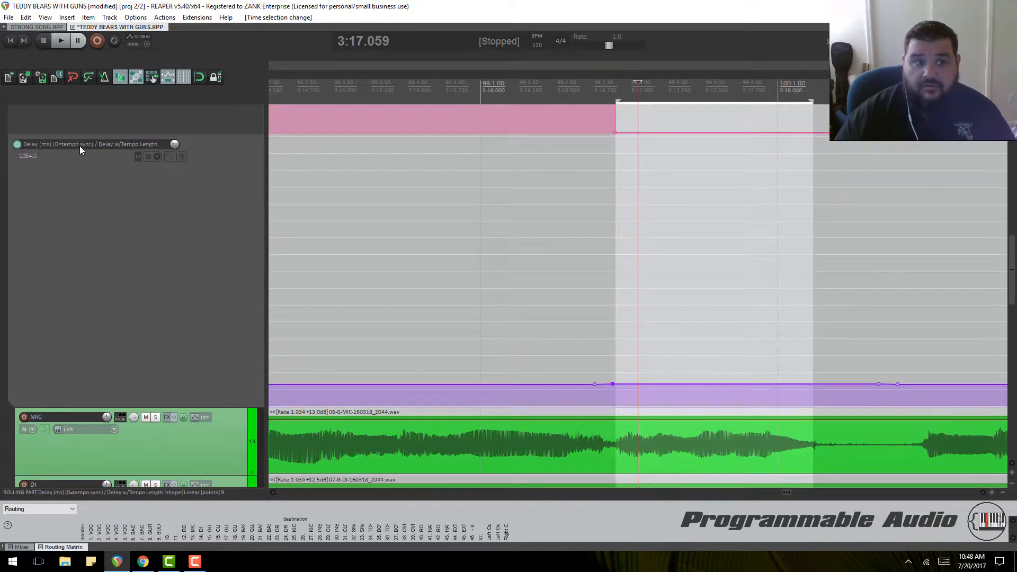
scroll(144, 199, "up", 6)
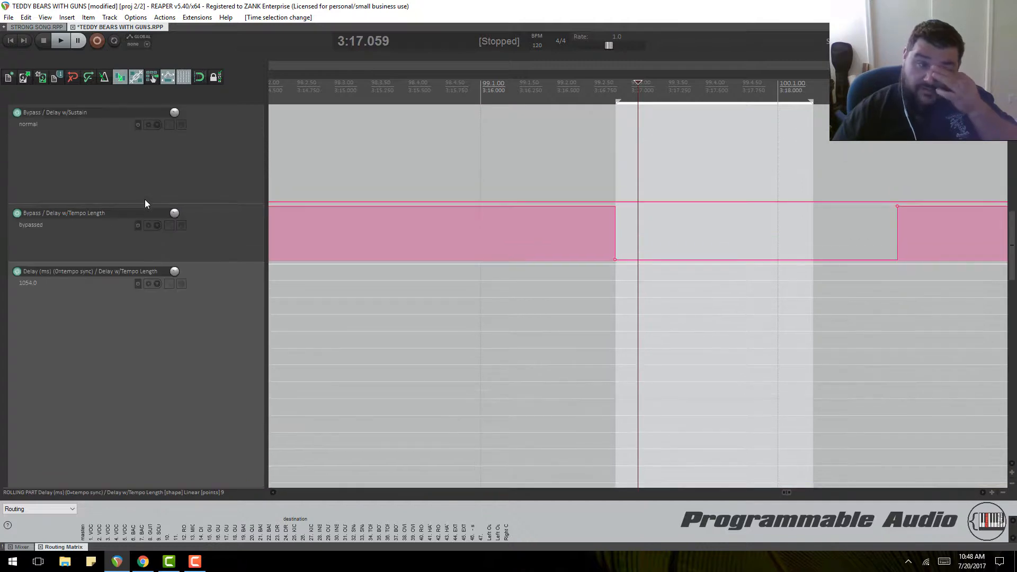
scroll(145, 204, "up", 2)
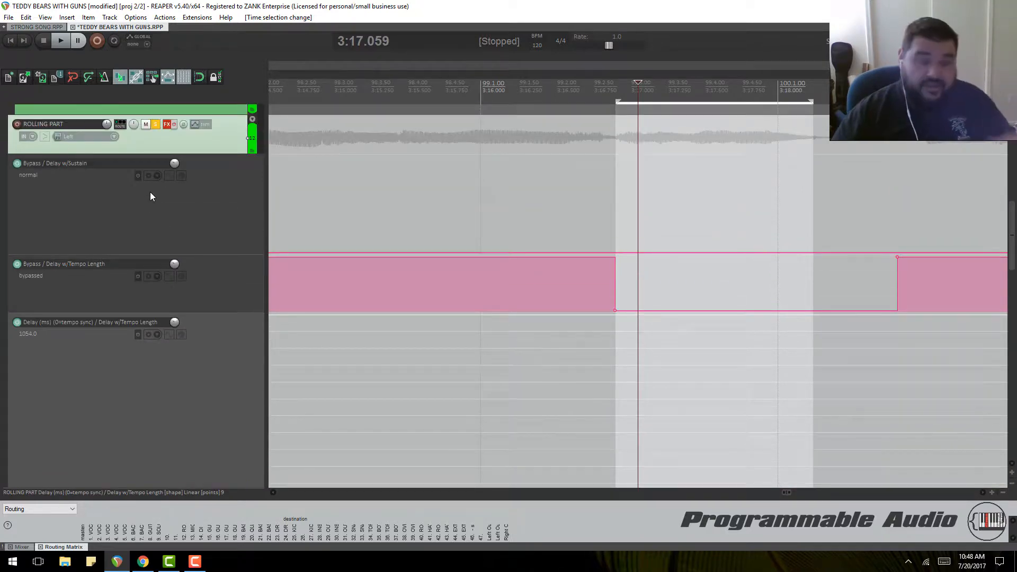
left_click(196, 125)
left_click_drag(522, 117, 569, 68)
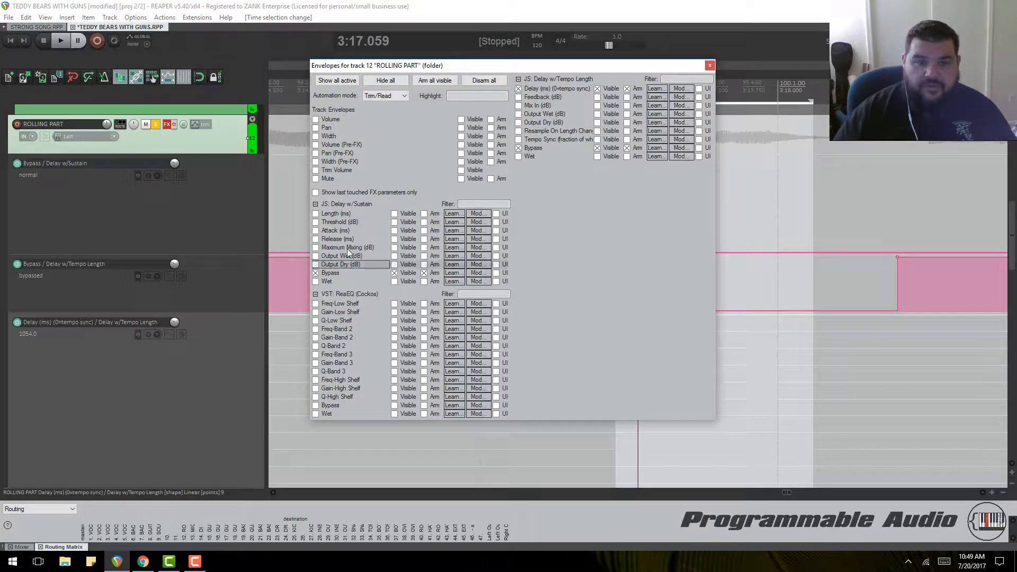
left_click(177, 125)
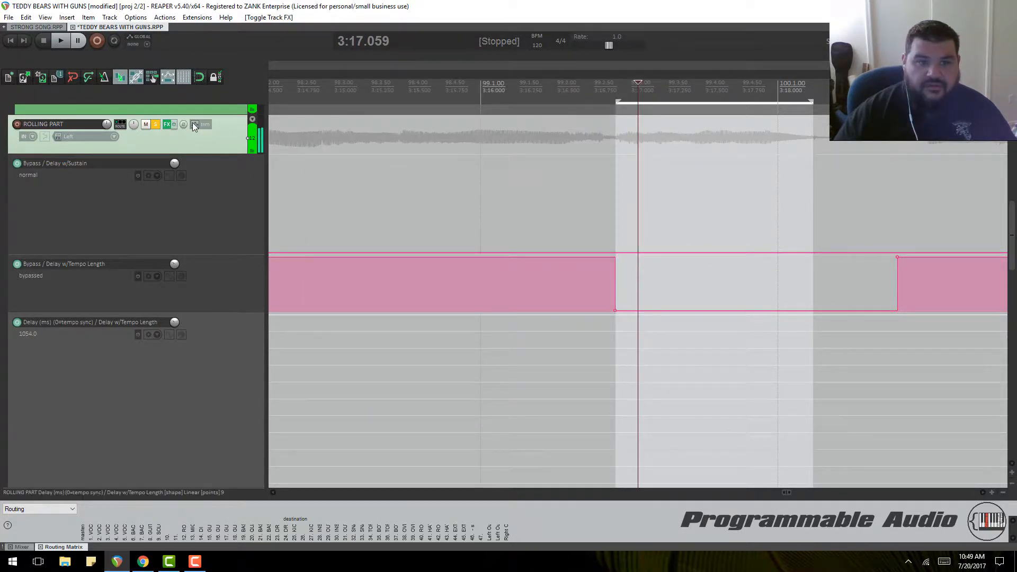
left_click(194, 125)
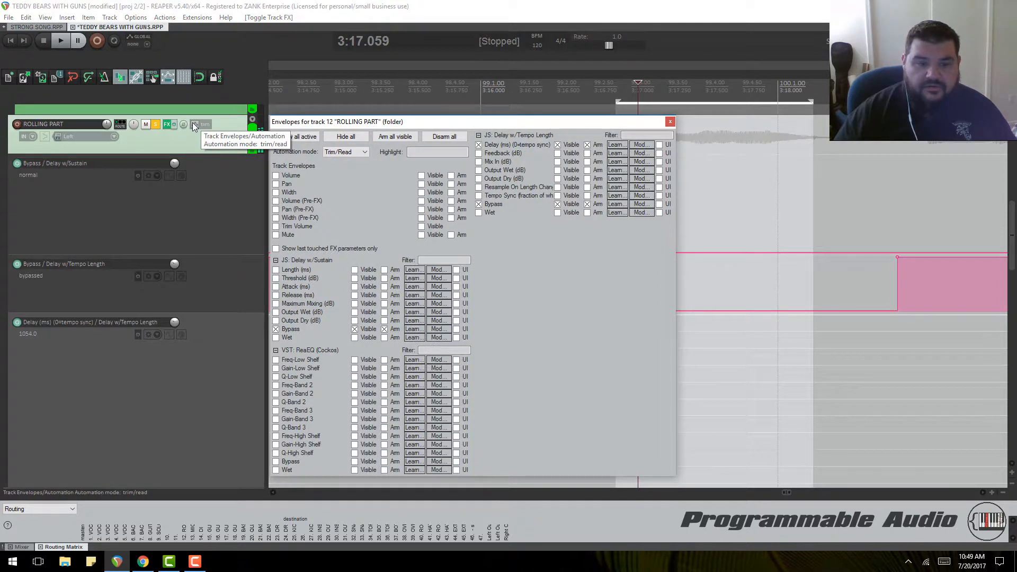
left_click(173, 124)
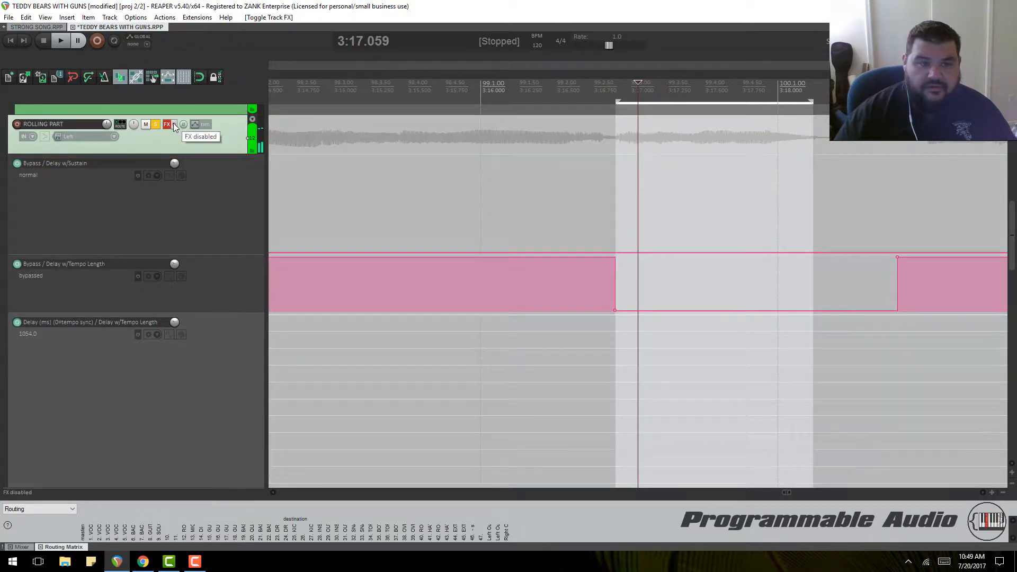
Step: Reopen ROLLING PART's envelopes window, check the Delay w/Tempo Length delay envelope's entry, and close the window
left_click(194, 125)
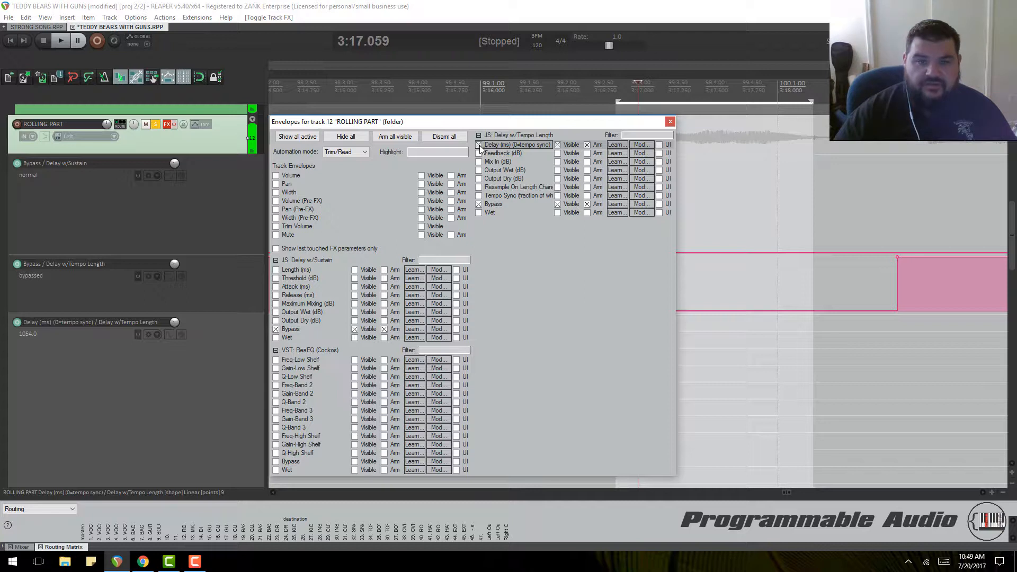
left_click(671, 123)
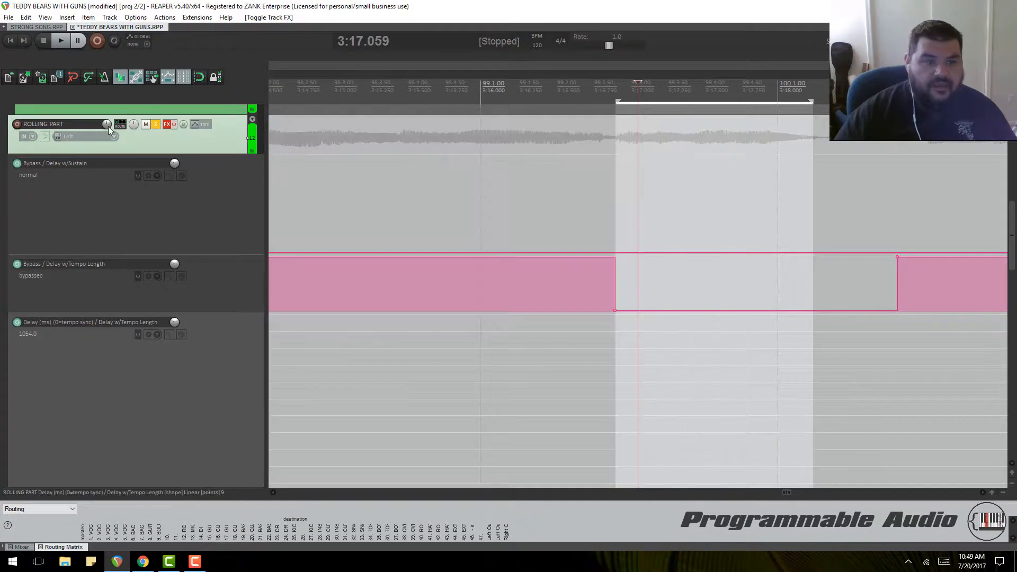
Step: Open ROLLING PART's effects chain at Delay w/Tempo Length and play from about 3:16.8 to watch its delay time
left_click(167, 123)
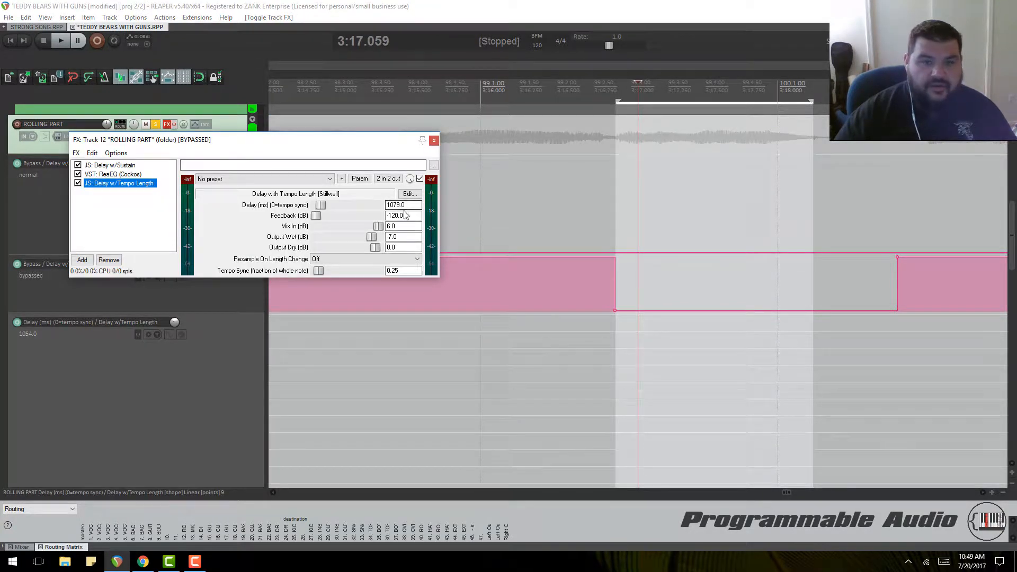
left_click(605, 107)
key("space")
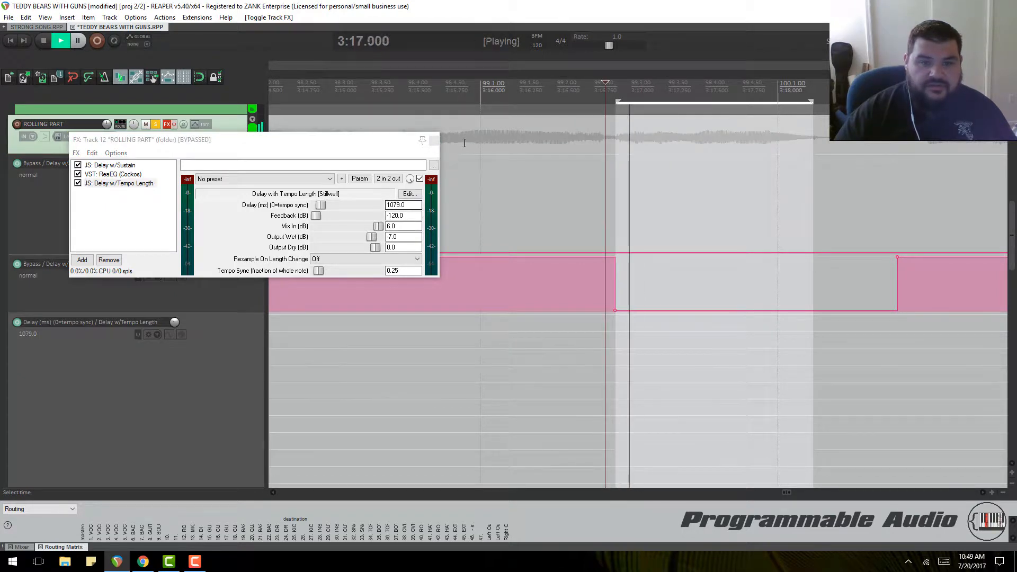
key("space")
scroll(538, 119, "down", 3)
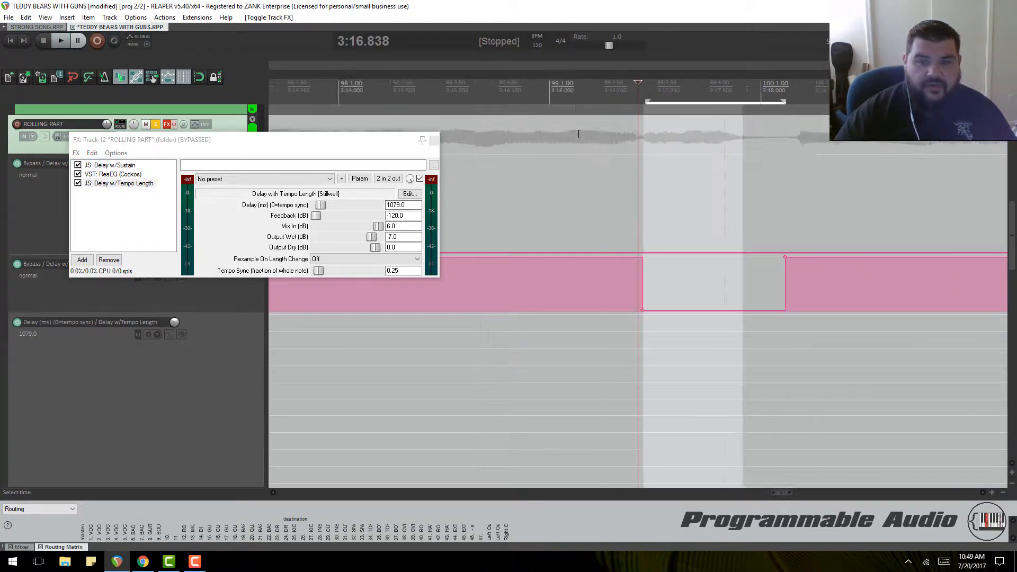
Step: Play from about 3:14.7 into the time selection while watching Delay w/Tempo Length's delay time
left_click(566, 107)
scroll(210, 378, "down", 2)
scroll(210, 377, "up", 4)
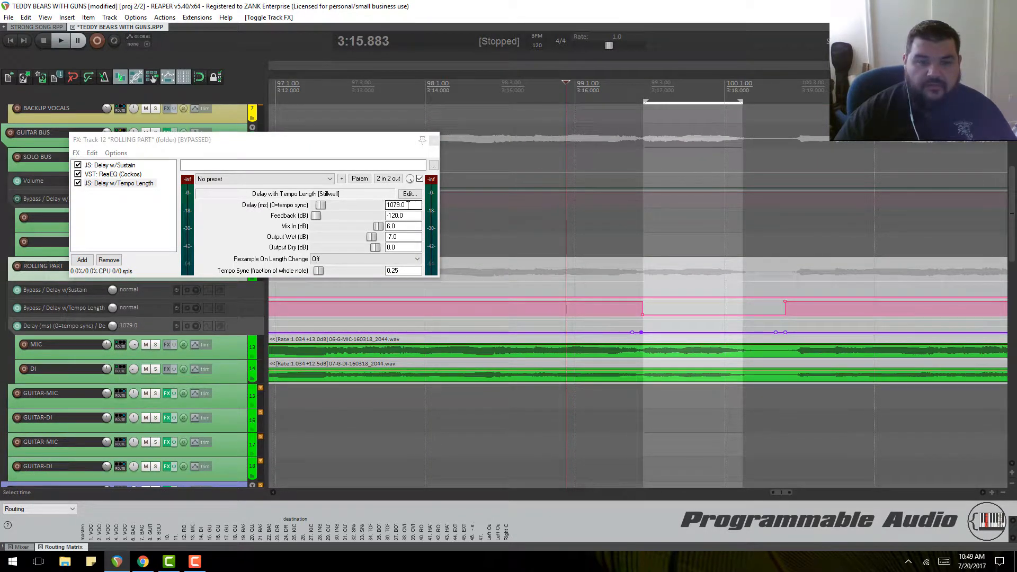
left_click(481, 96)
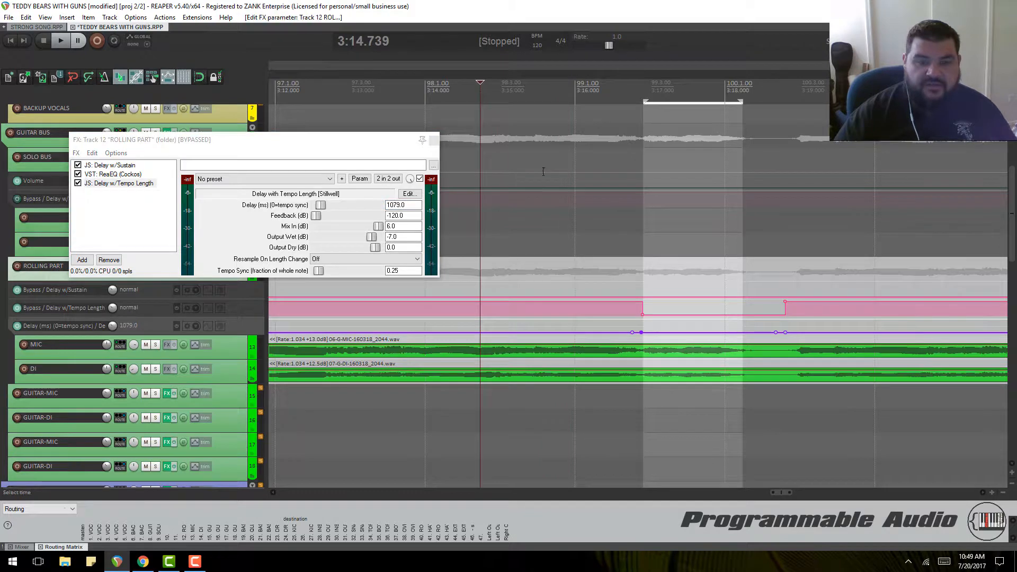
key("space")
scroll(690, 221, "down", 5)
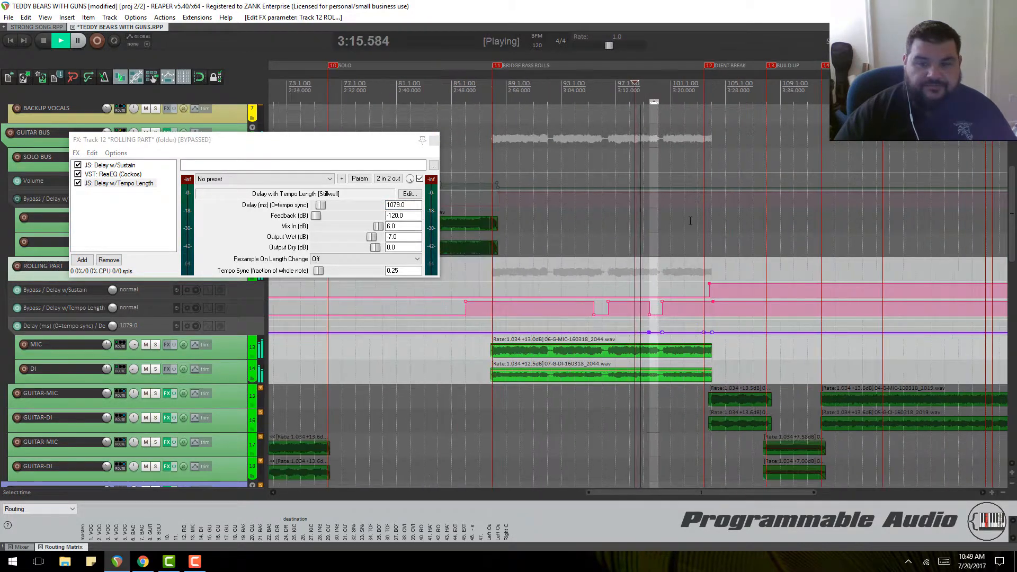
scroll(691, 221, "up", 3)
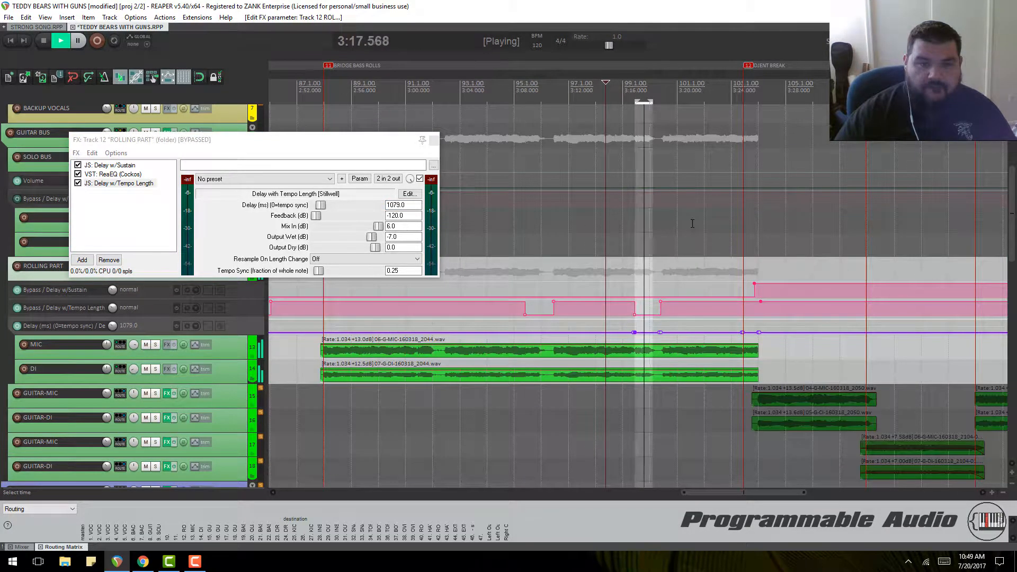
key("space")
Step: Play the earlier bypass gap from about 3:09.2 and check Delay w/Tempo Length's delay time
scroll(497, 201, "down", 2)
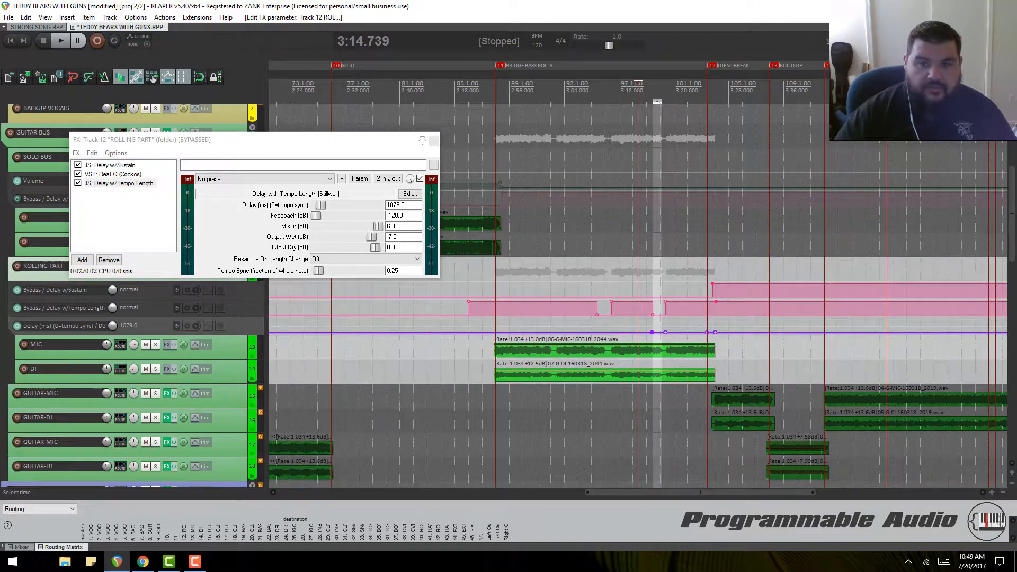
left_click(601, 98)
scroll(501, 271, "up", 2)
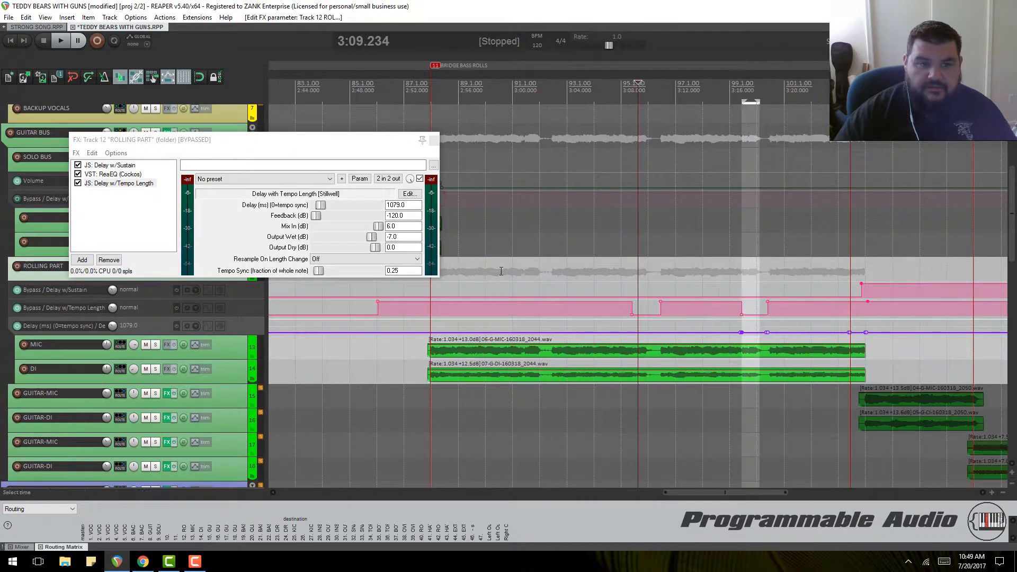
key("space")
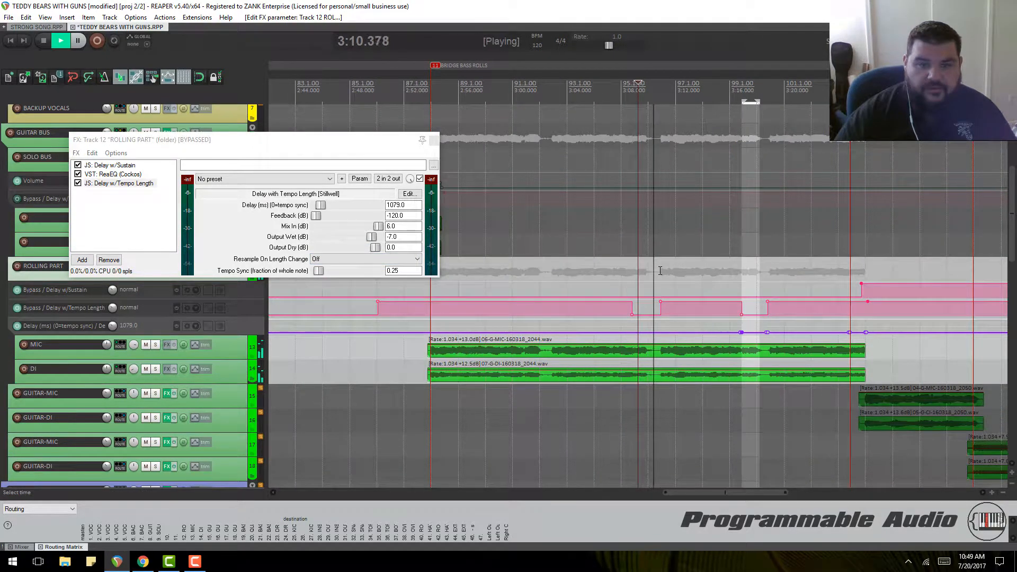
key("space")
Step: Trace the Delay (ms) envelope back from the selected note to about 2:52.7 and start playback there
left_click(745, 329)
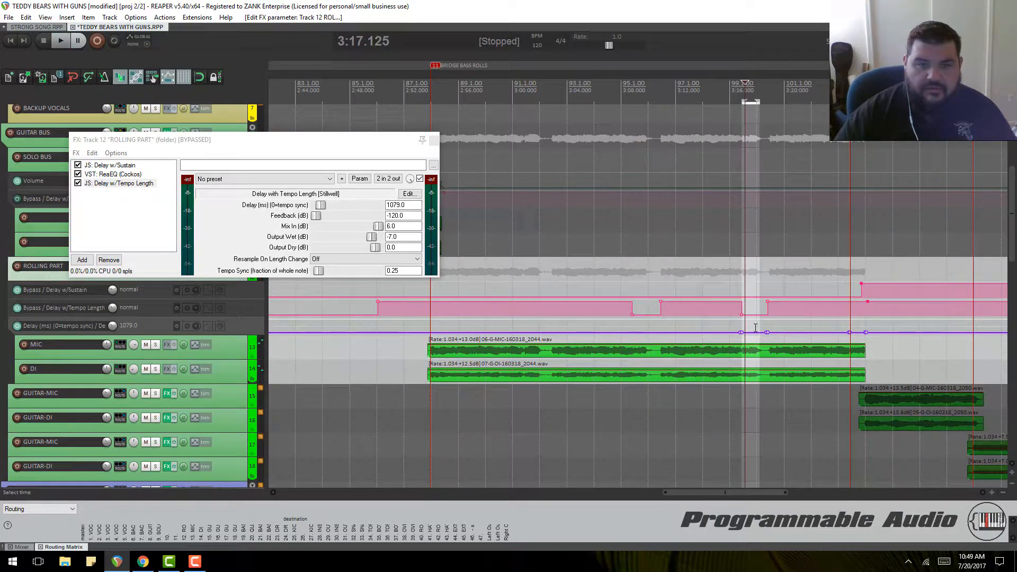
left_click(718, 324)
left_click(616, 325)
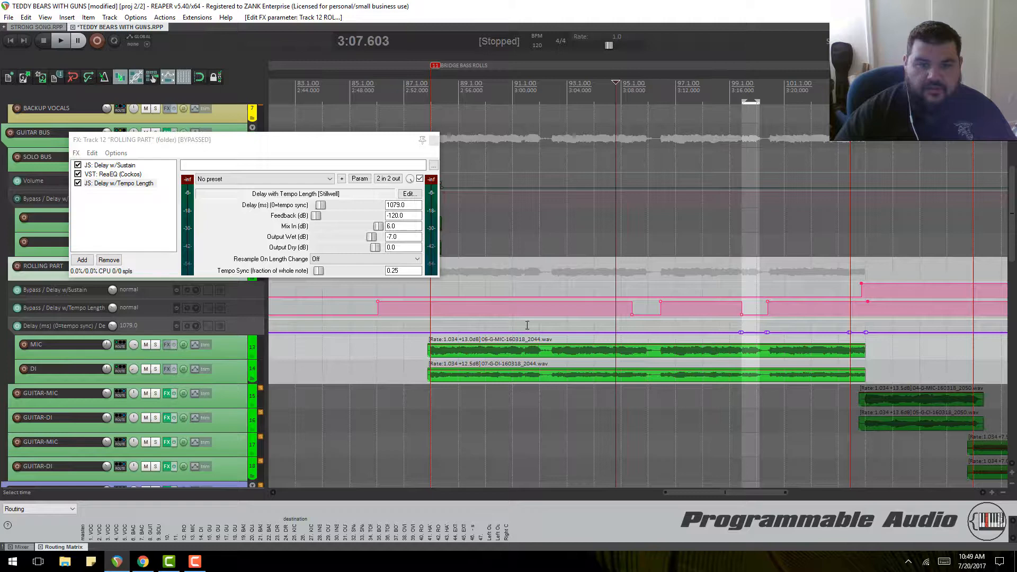
left_click(477, 325)
left_click(413, 321)
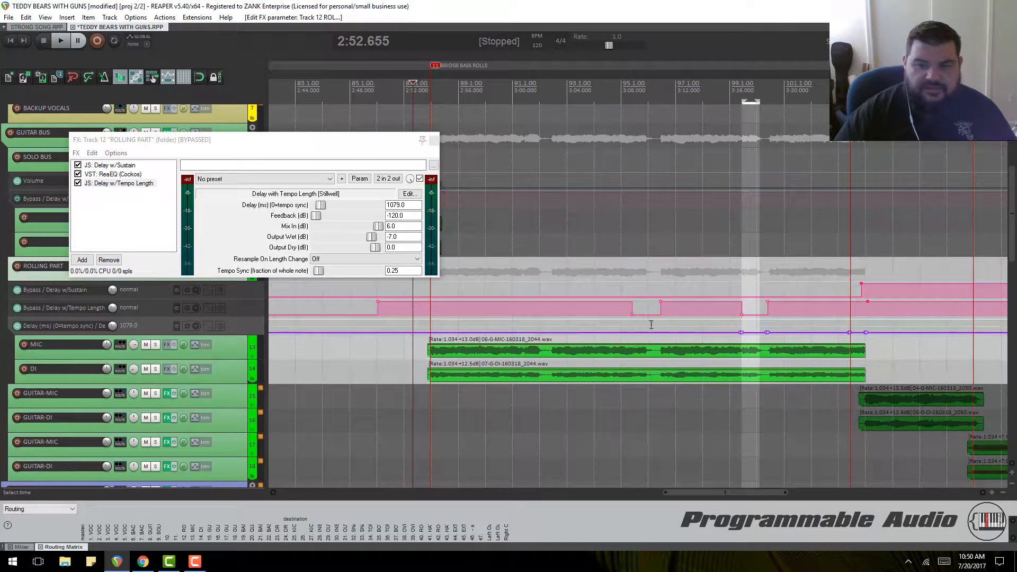
key("space")
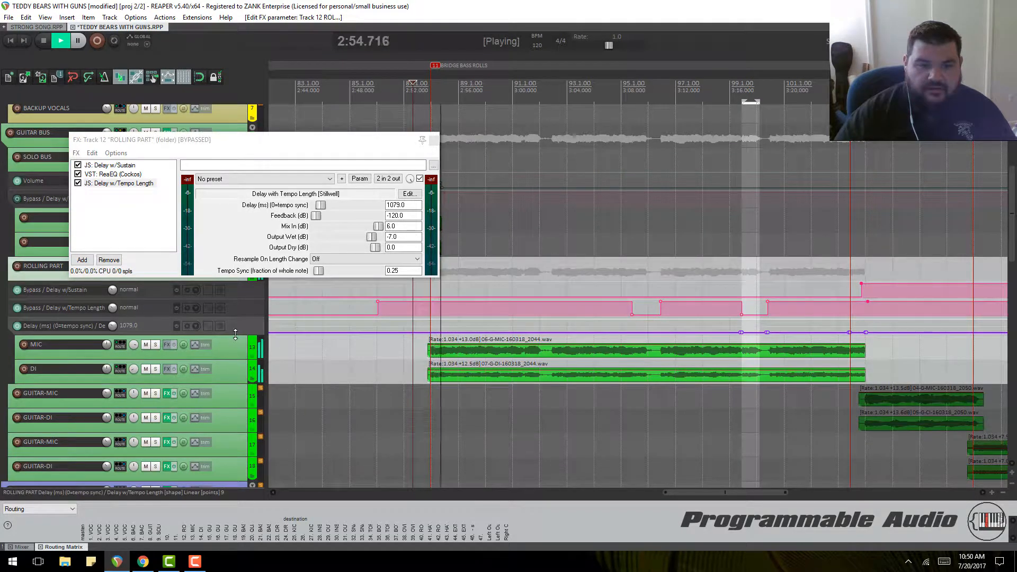
Step: Make ROLLING PART's Delay (ms) envelope lane taller and stop playback
left_click_drag(236, 333, 235, 404)
scroll(571, 354, "down", 2)
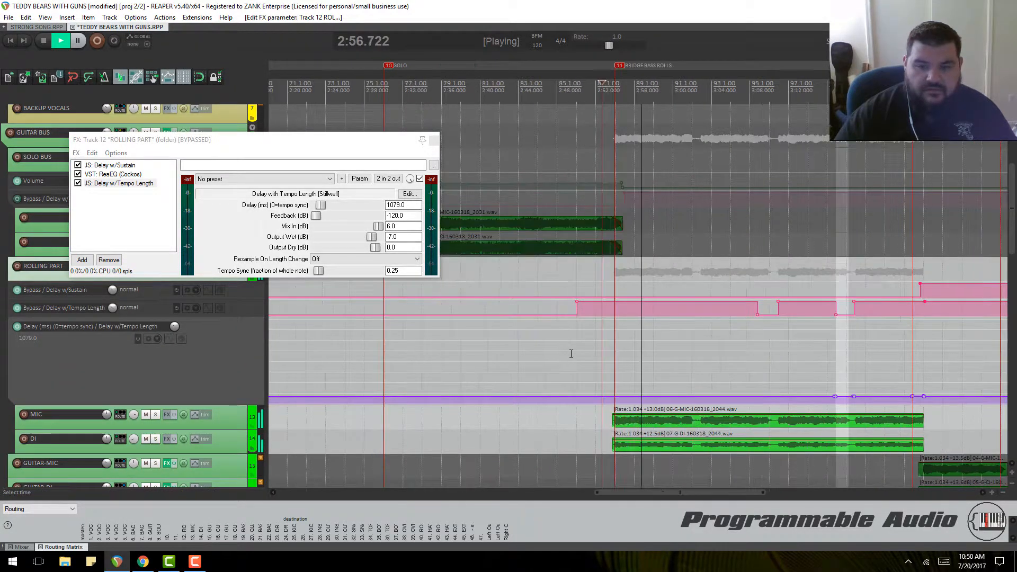
key("space")
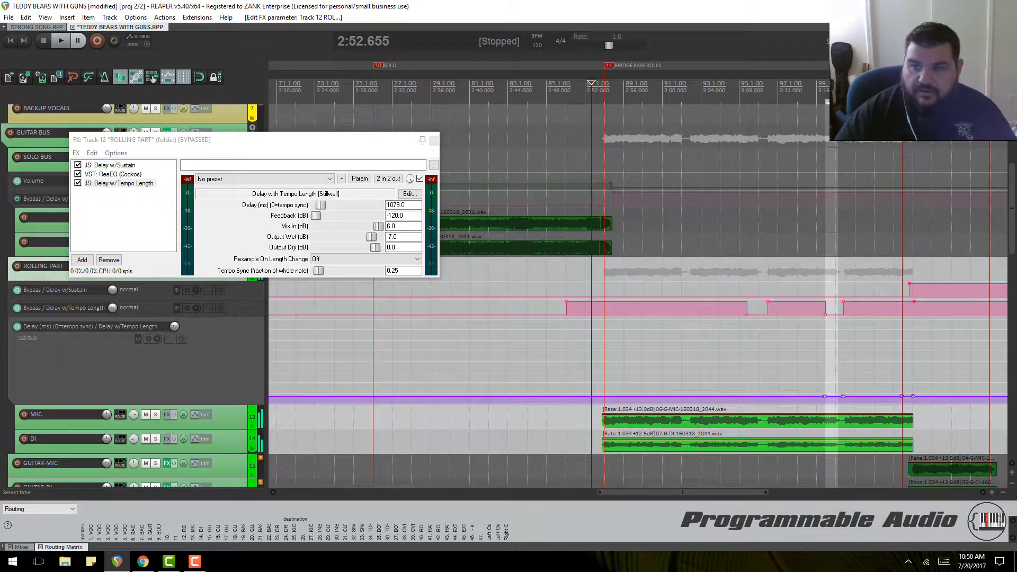
Step: Play from about 3:16 across the selected note and past the next Delay (ms) envelope points
left_click(906, 345)
scroll(888, 347, "up", 5)
scroll(562, 413, "down", 2)
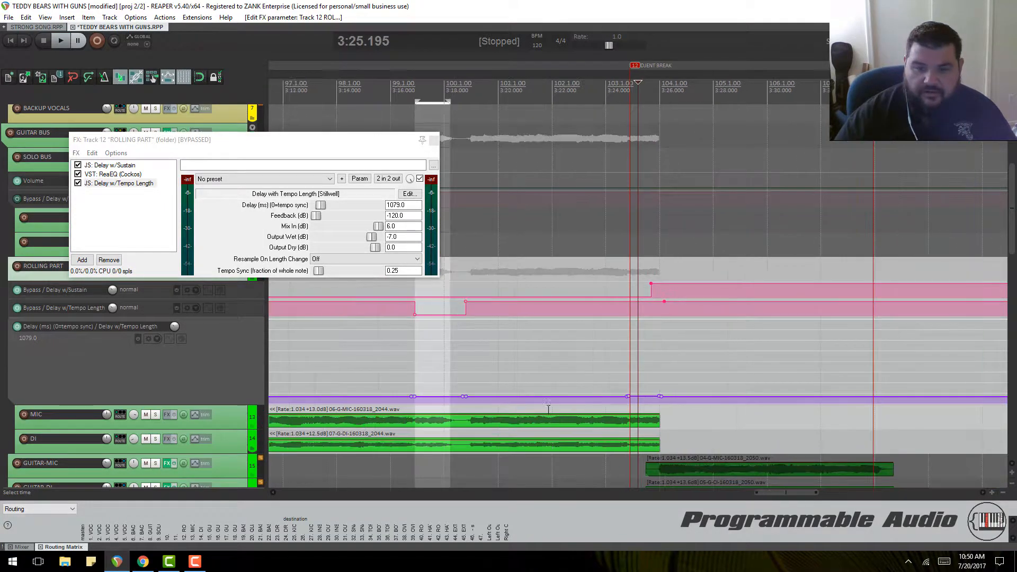
left_click(392, 397)
key("space")
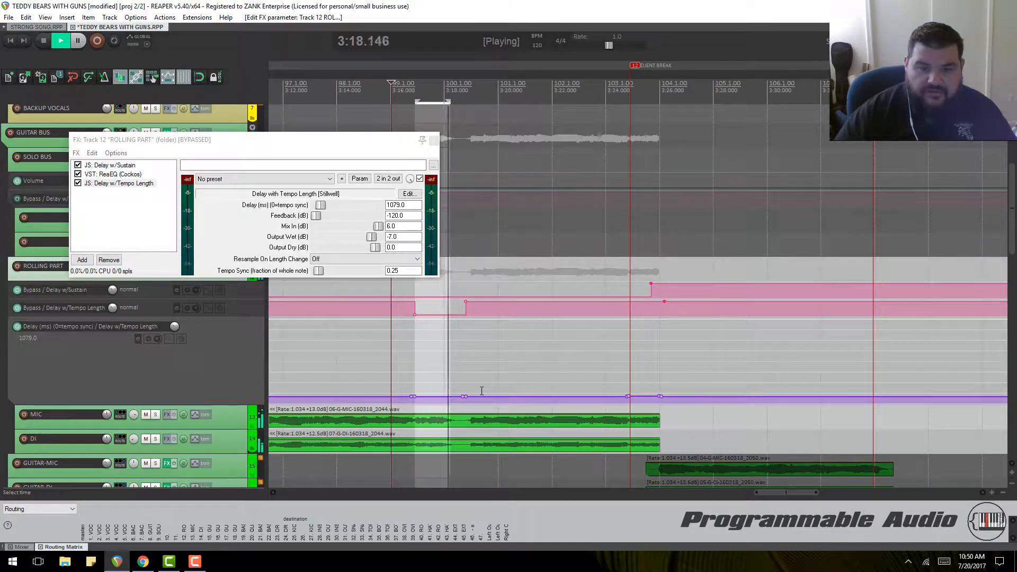
mouse_move(463, 397)
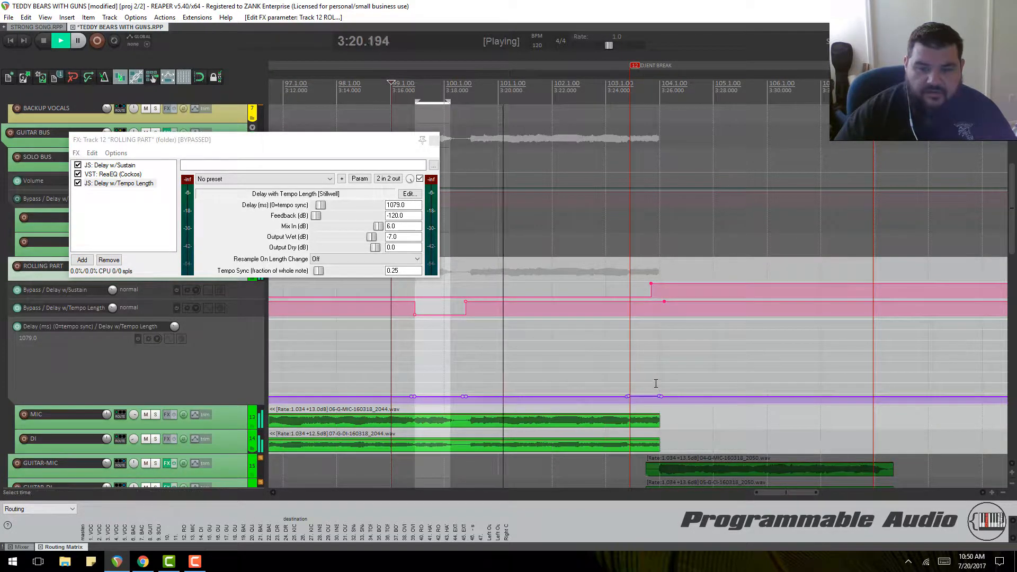
key("space")
Step: Examine the Delay (ms) envelope's points and values around 3:25, at the end of the rolling part
left_click(634, 394)
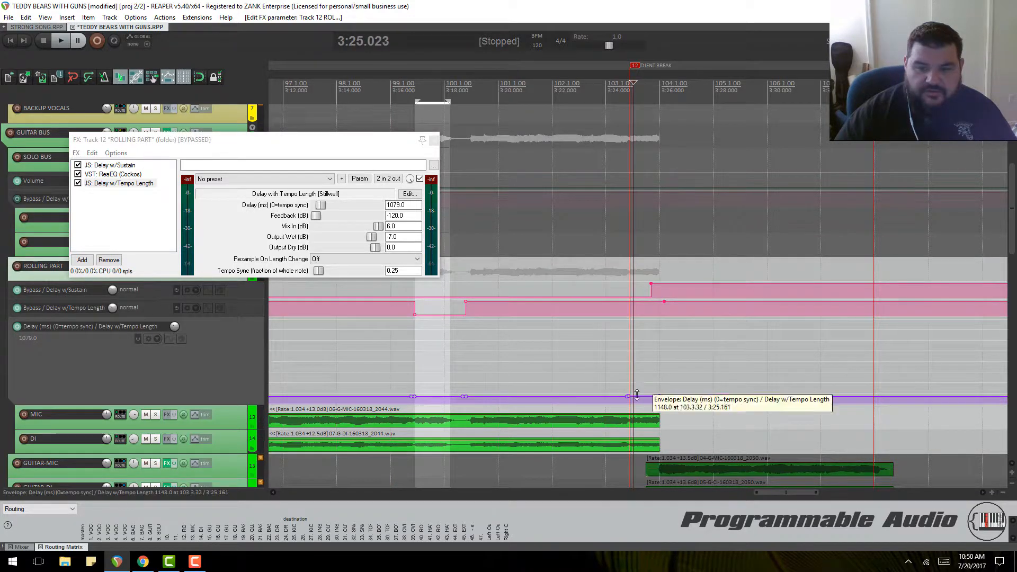
scroll(635, 395, "up", 5)
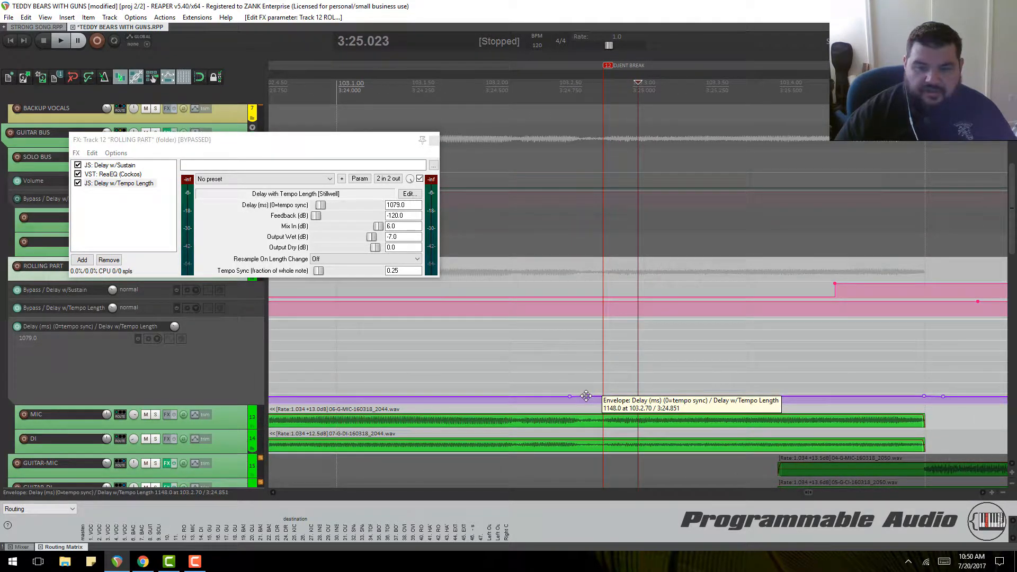
scroll(572, 398, "down", 3)
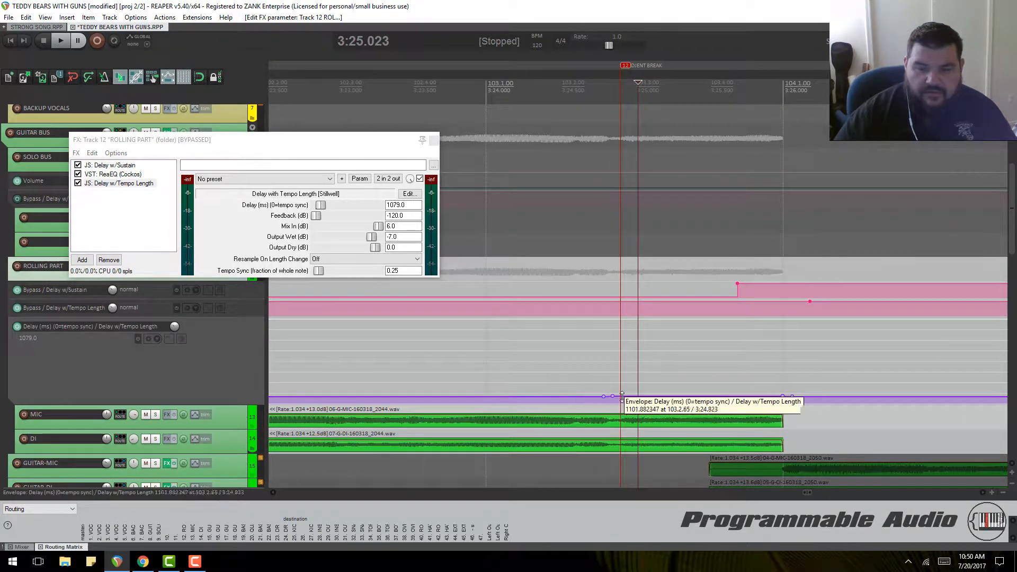
scroll(614, 395, "down", 2)
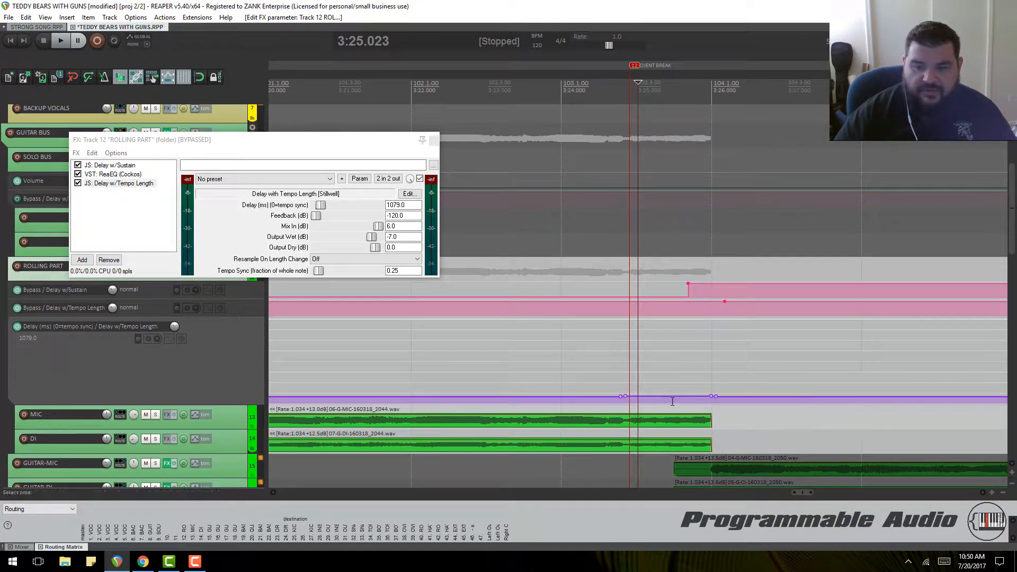
scroll(668, 401, "down", 2)
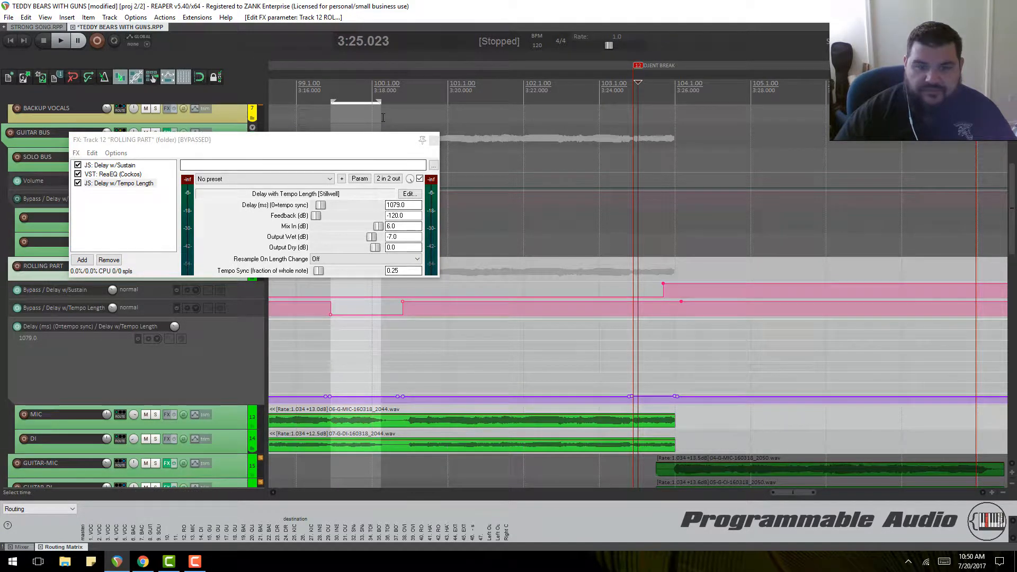
scroll(477, 212, "down", 3)
scroll(551, 311, "down", 1)
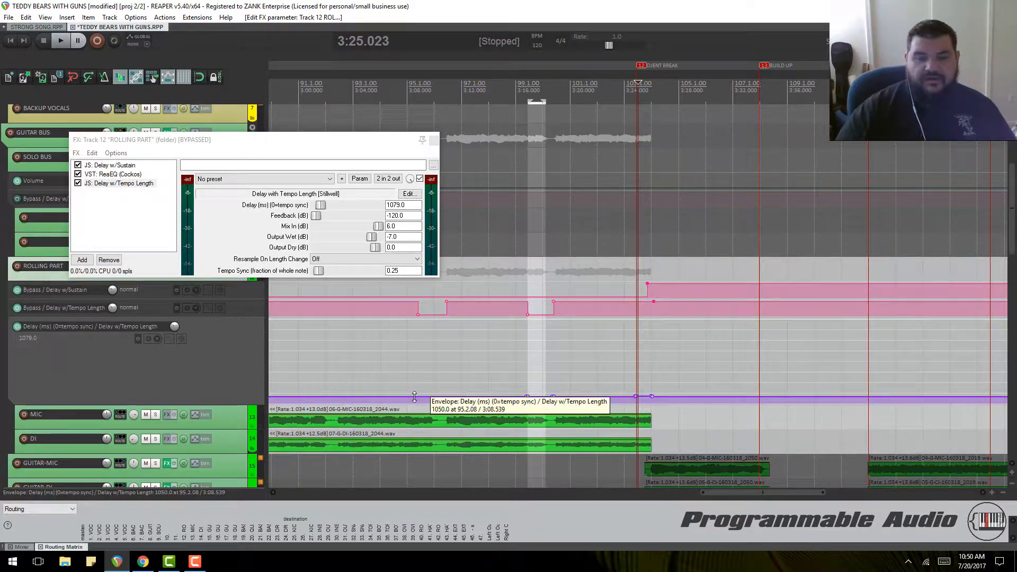
Step: Compare the Delay (ms) envelope's value around the 3:08 bypass gap with the one at the selected note
left_click(422, 362)
scroll(534, 440, "up", 1)
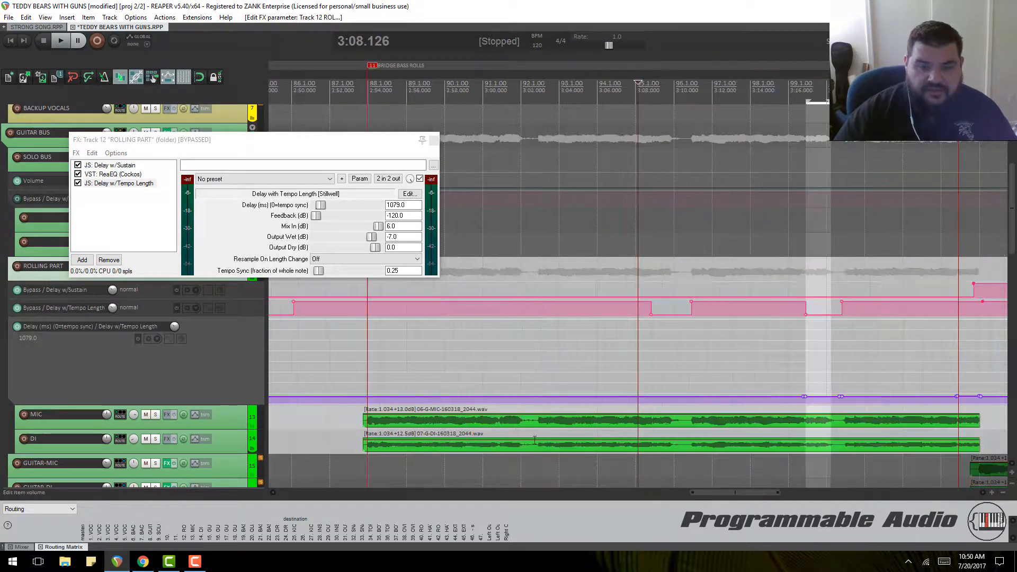
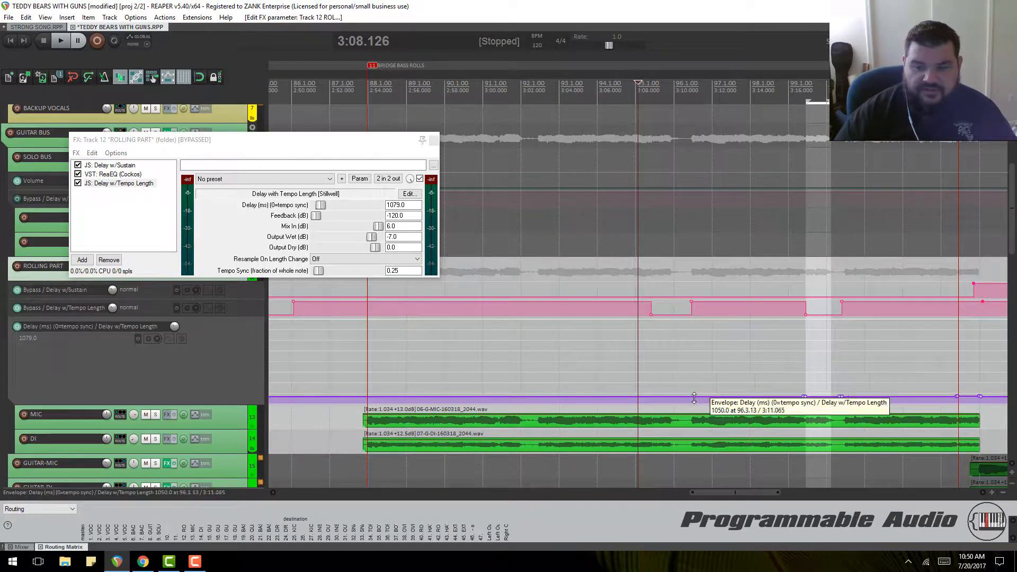
left_click(814, 392)
scroll(811, 393, "up", 6)
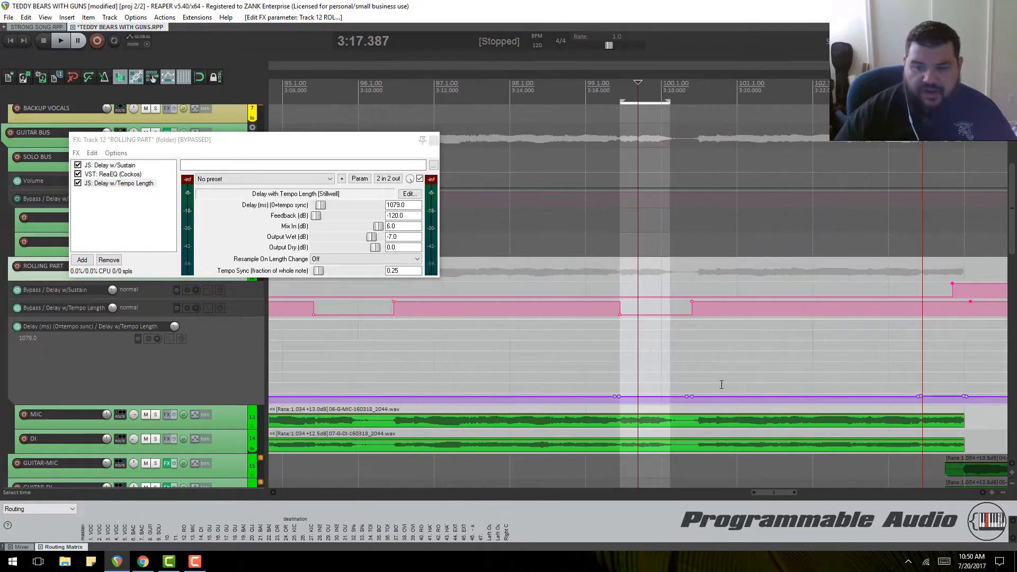
Step: Play the selected note from about 3:16.4 while watching Delay w/Tempo Length's delay time
left_click(538, 93)
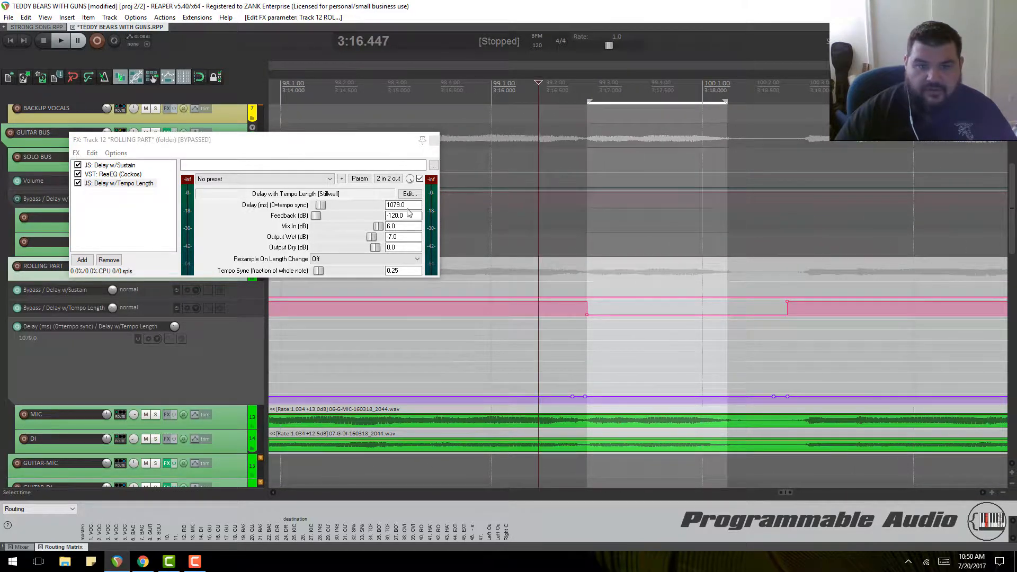
key("space")
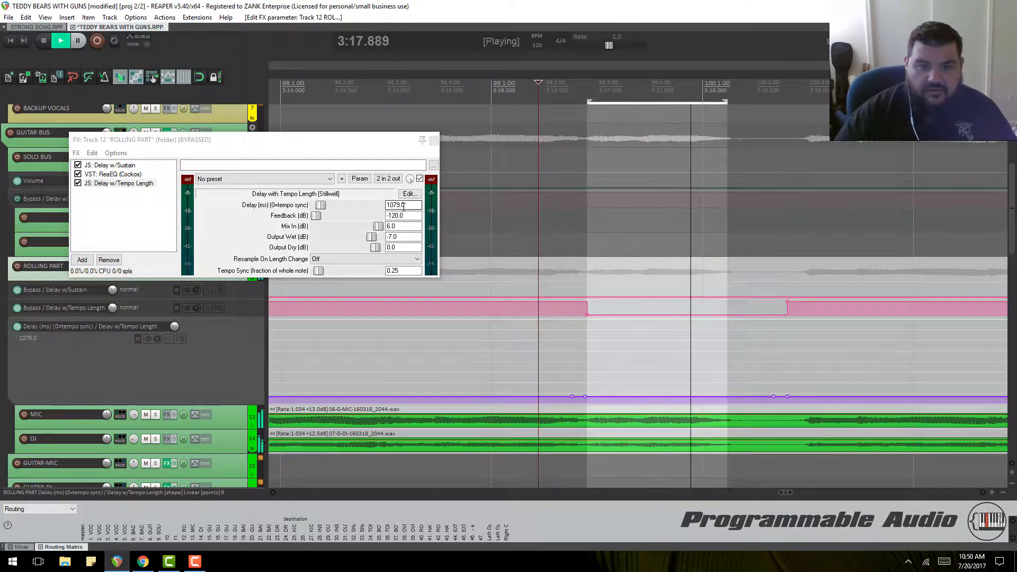
key("space")
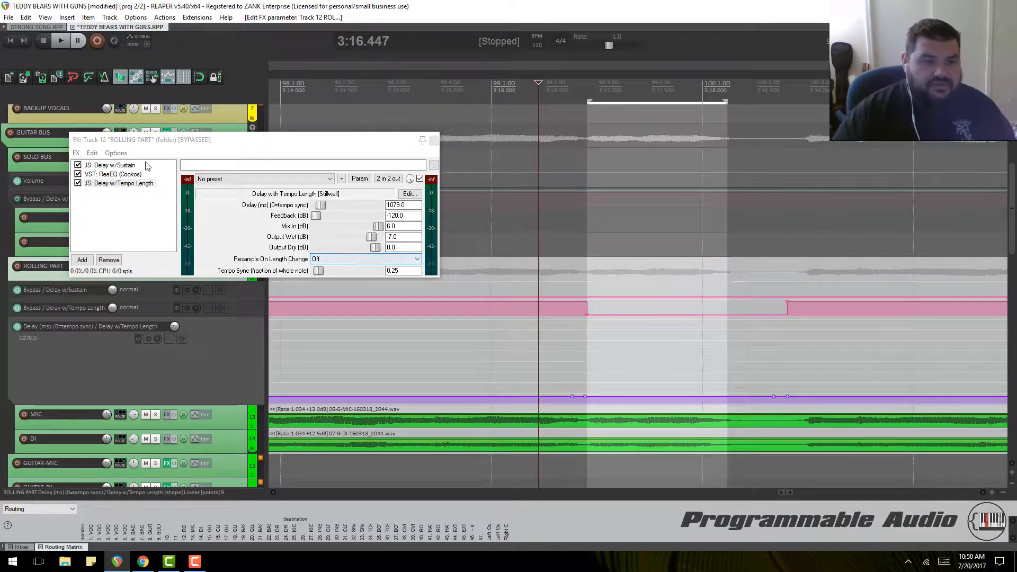
Step: Check the Delay w/Sustain settings with a brief playback, and return to the Delay w/Tempo Length settings
left_click(124, 166)
key("space")
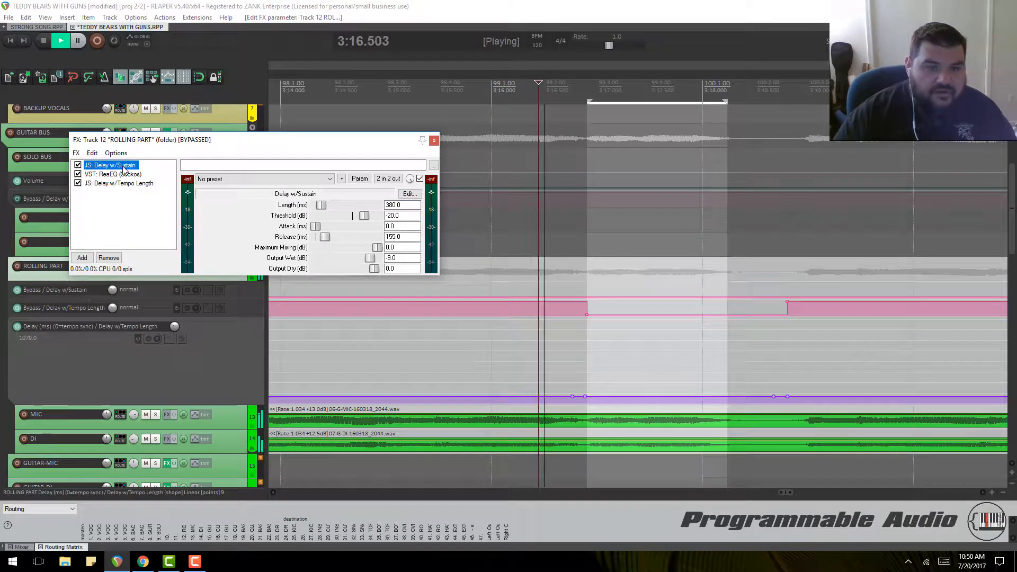
key("space")
left_click(120, 184)
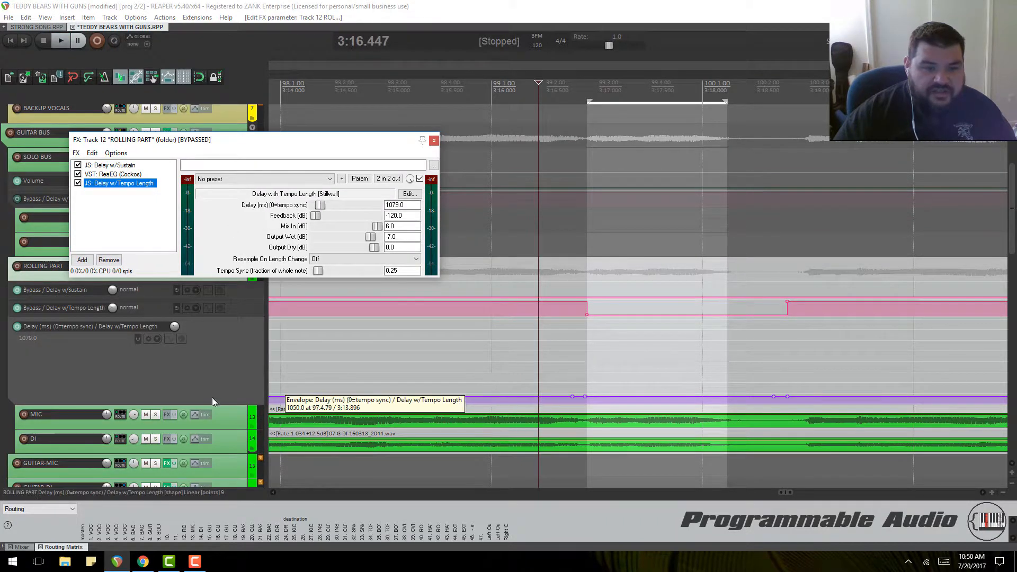
Step: Play the selected note briefly with the wider arrangement in view, and close the ROLLING PART effects window
mouse_move(222, 405)
left_mouse_down()
mouse_move(221, 463)
mouse_move(223, 397)
left_mouse_up()
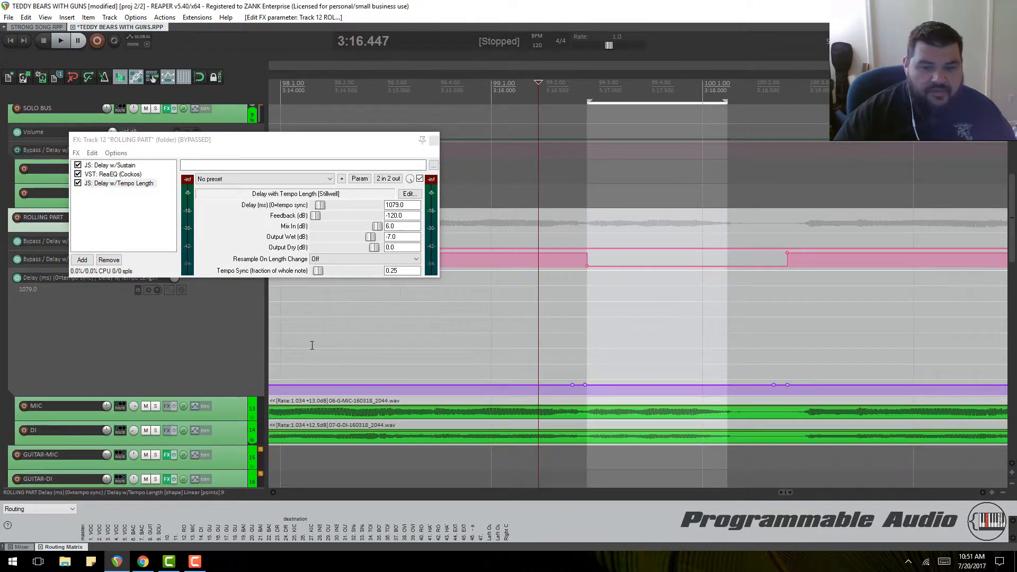
scroll(652, 289, "down", 5)
key("space")
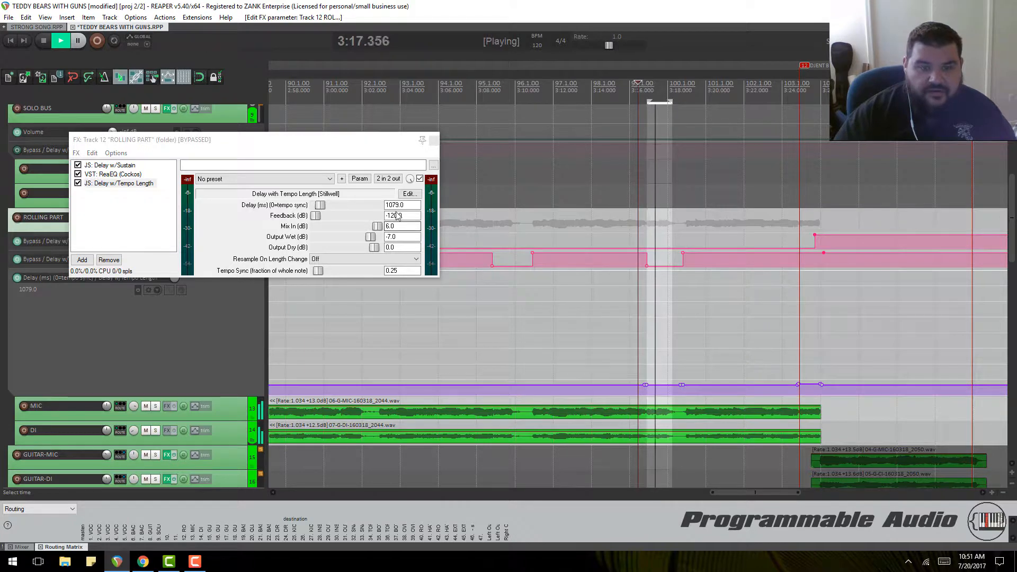
key("space")
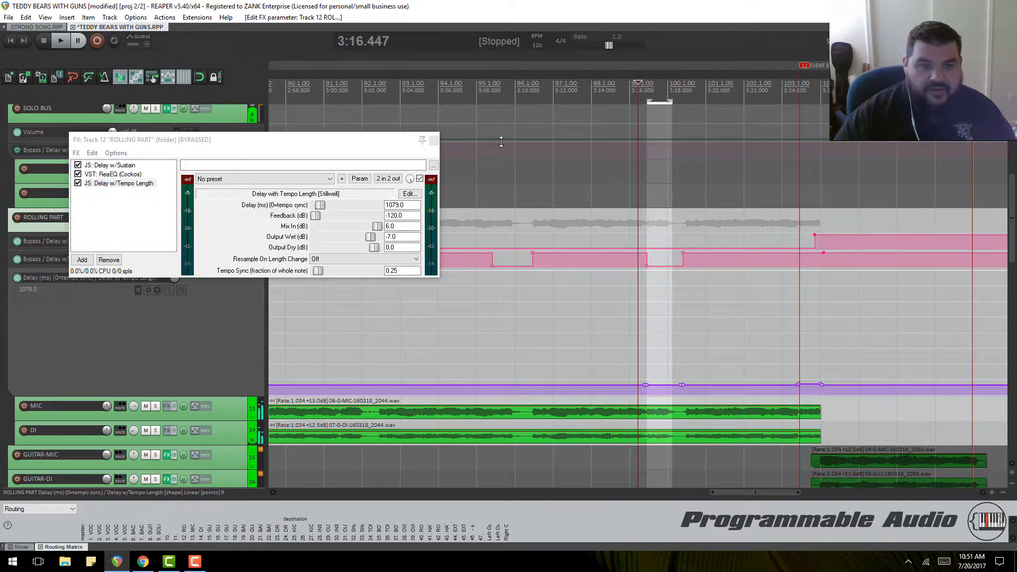
left_click(434, 140)
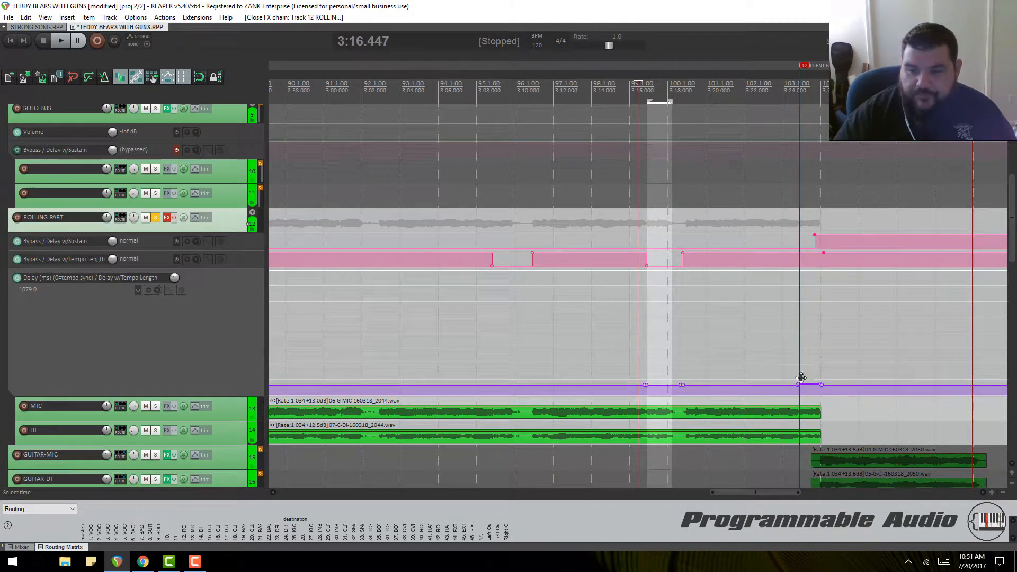
Step: Set the Delay (ms) envelope point at 3:16.886, just before the selected note, to 1327
scroll(803, 104, "up", 4)
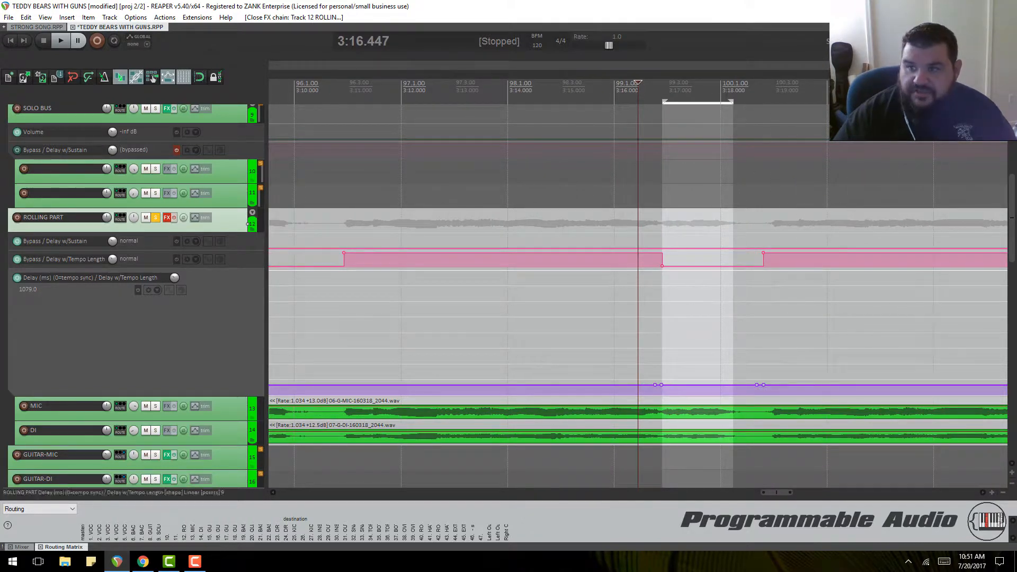
scroll(705, 412, "up", 3)
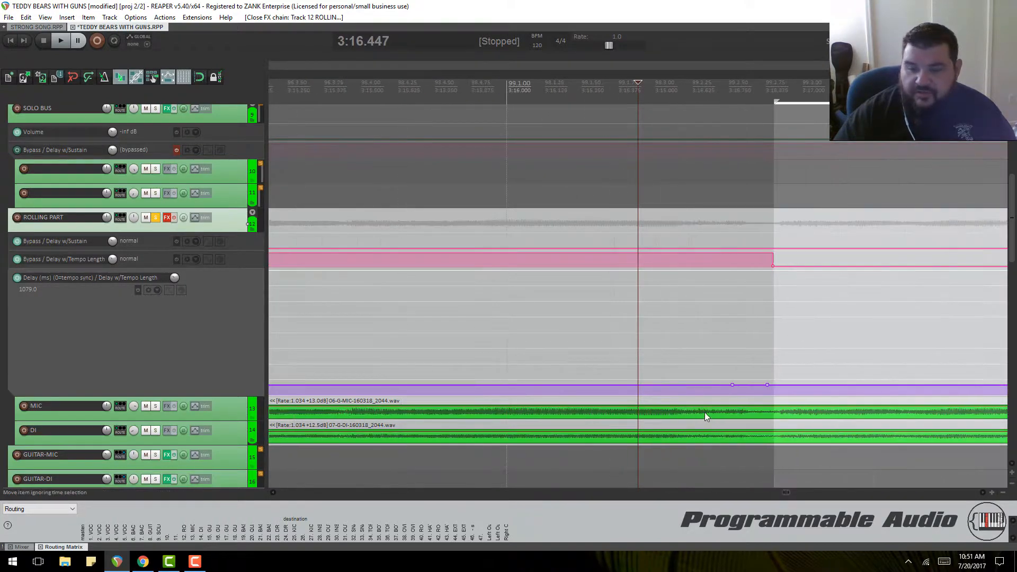
right_click(767, 386)
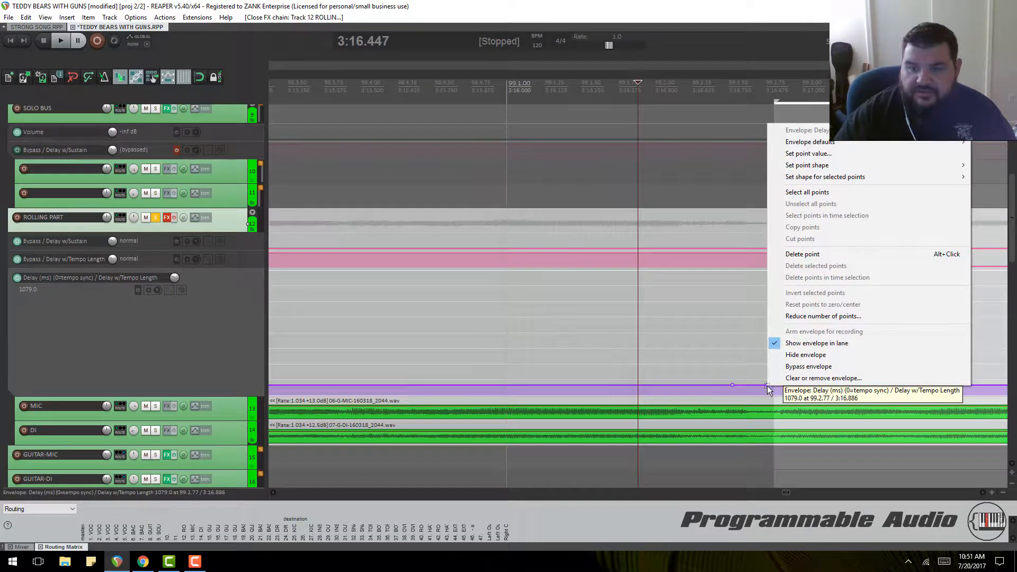
left_click(768, 384)
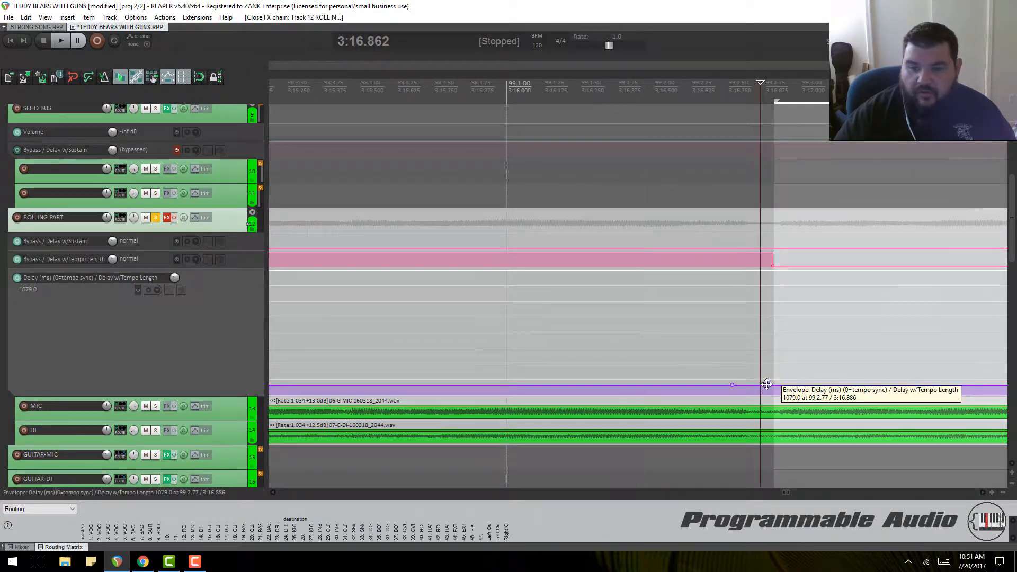
right_click(767, 385)
left_click(808, 152)
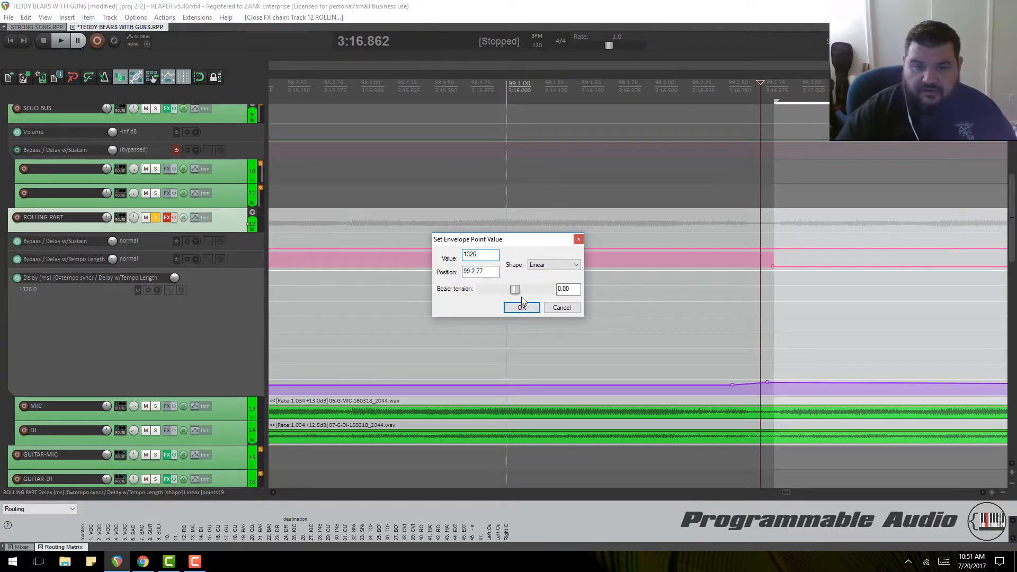
key("BackSpace")
type("7")
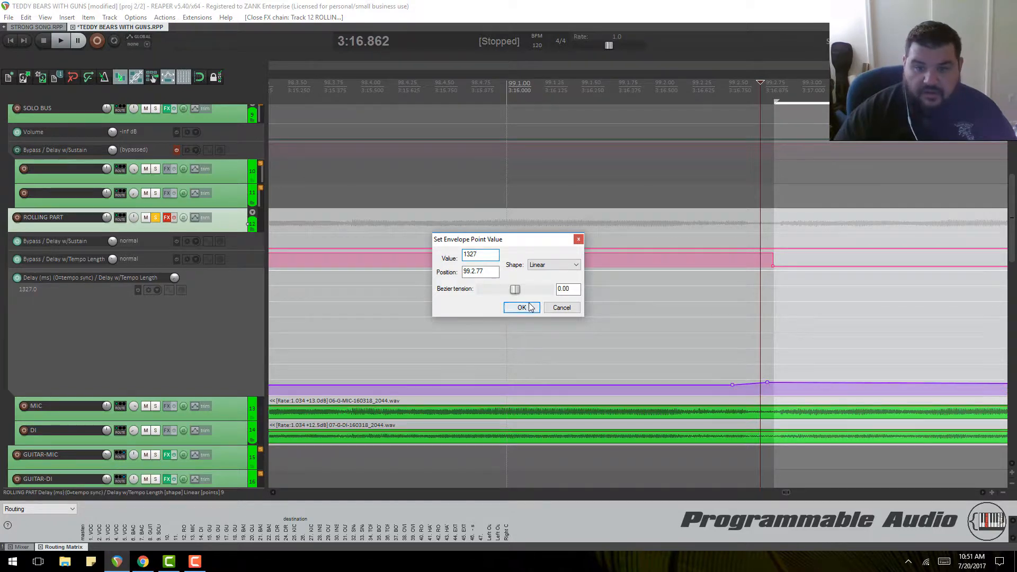
left_click(522, 307)
Step: Raise the Delay (ms) envelope point near 3:18.7, after the selected note, and set its exact value to 1327
scroll(779, 350, "down", 4)
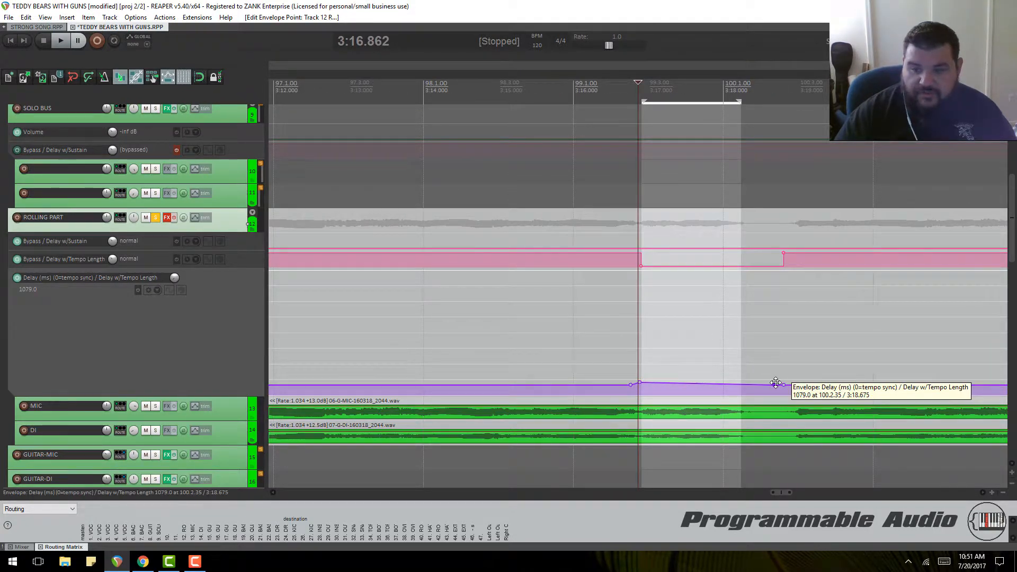
left_click_drag(776, 382, 776, 381)
right_click(776, 381)
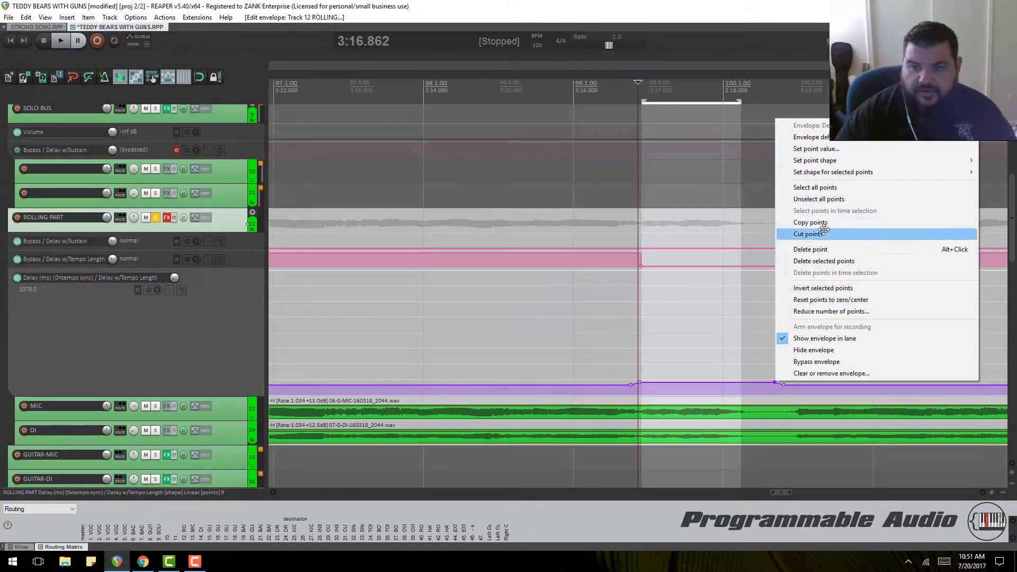
left_click(771, 396)
right_click(773, 384)
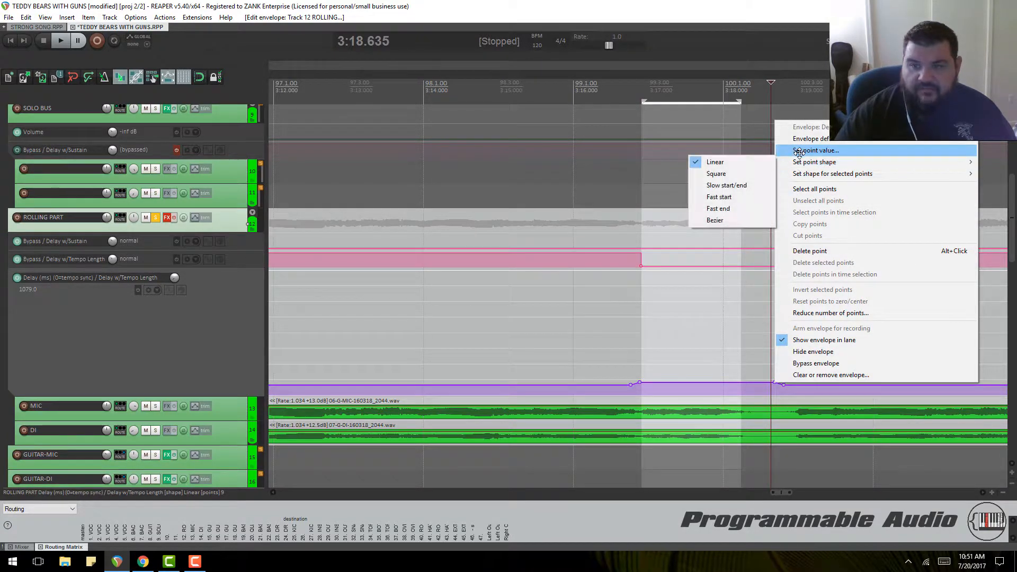
left_click(816, 150)
type("13")
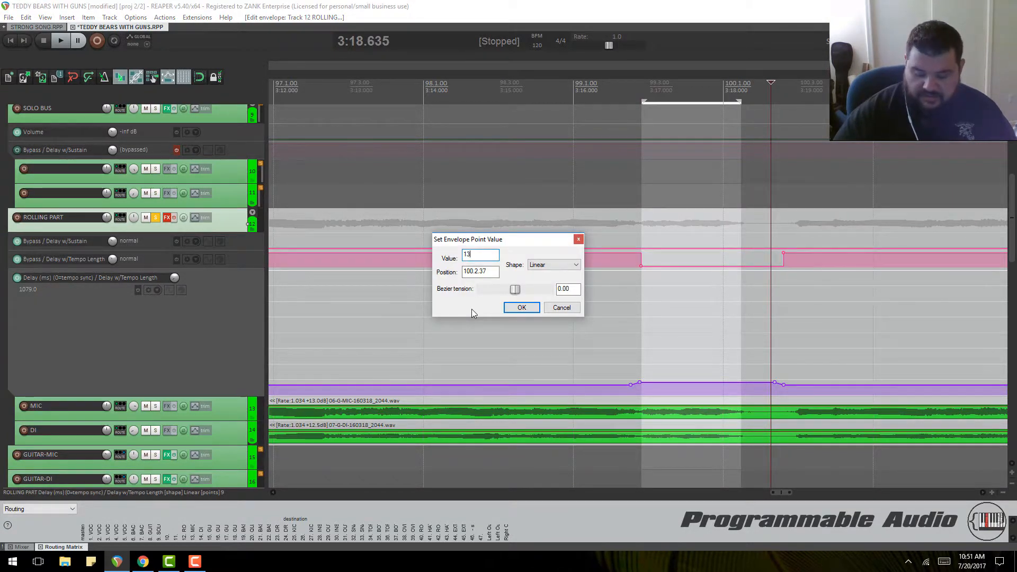
type("27")
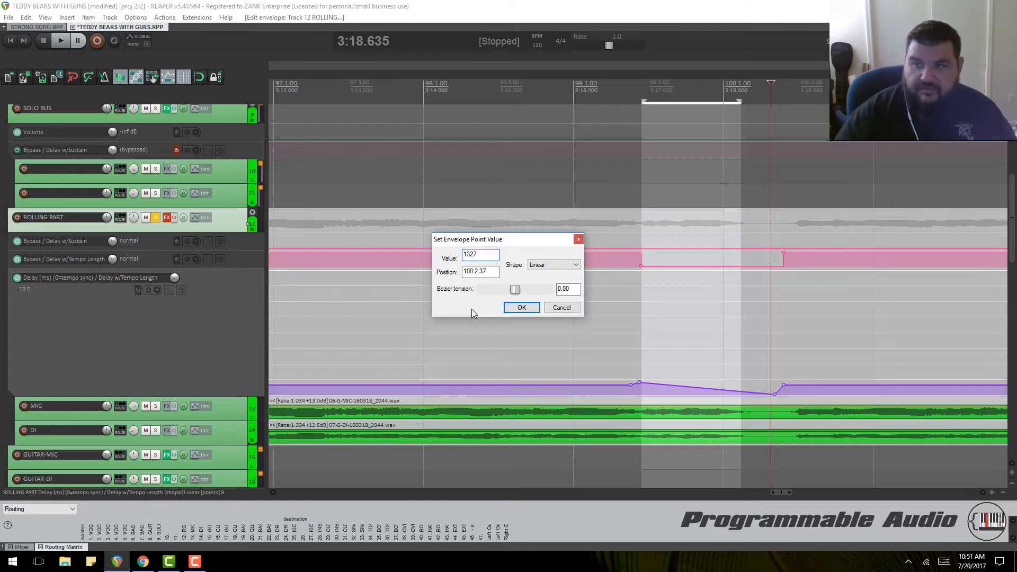
left_click(521, 307)
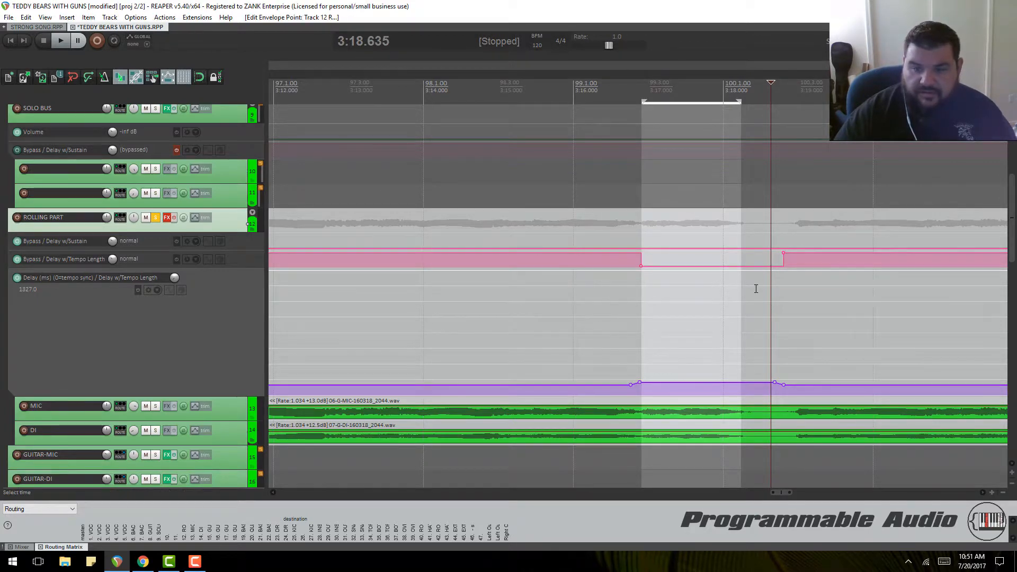
Step: Widen the time selection to run from 3:16 to about 3:19 and play it from about 3:16.2
left_click(644, 94)
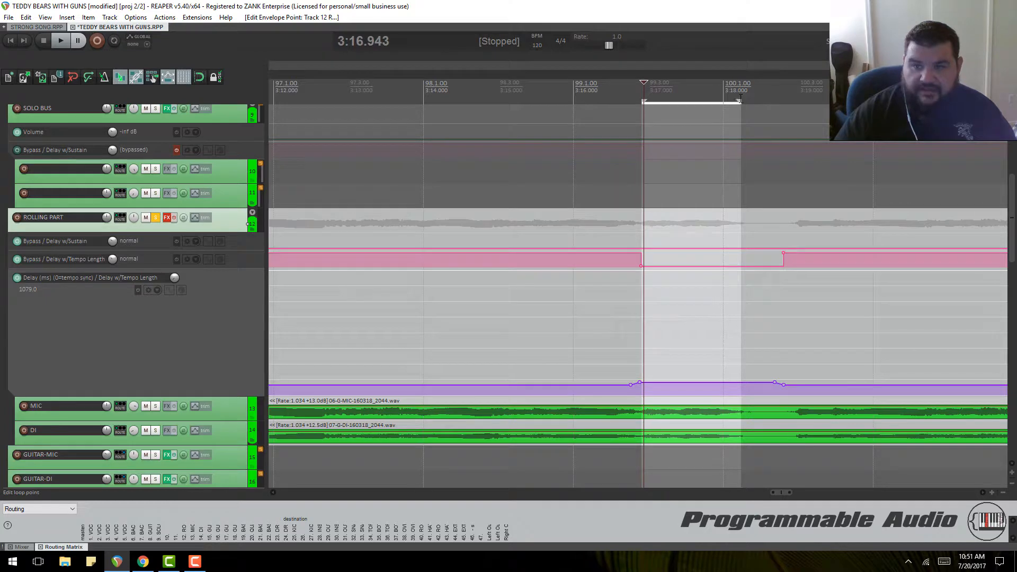
left_click_drag(740, 101, 809, 101)
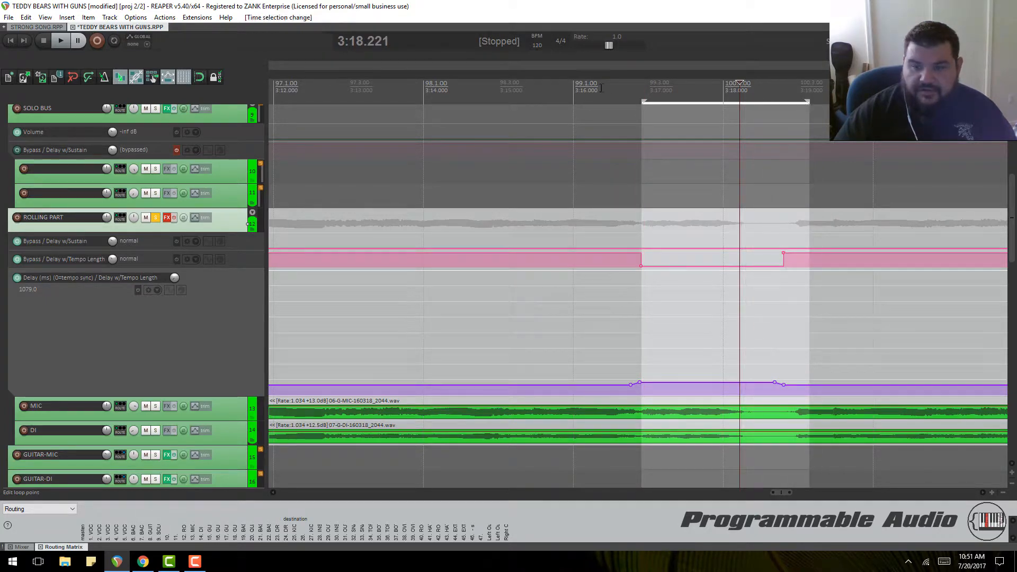
left_click_drag(645, 101, 574, 112)
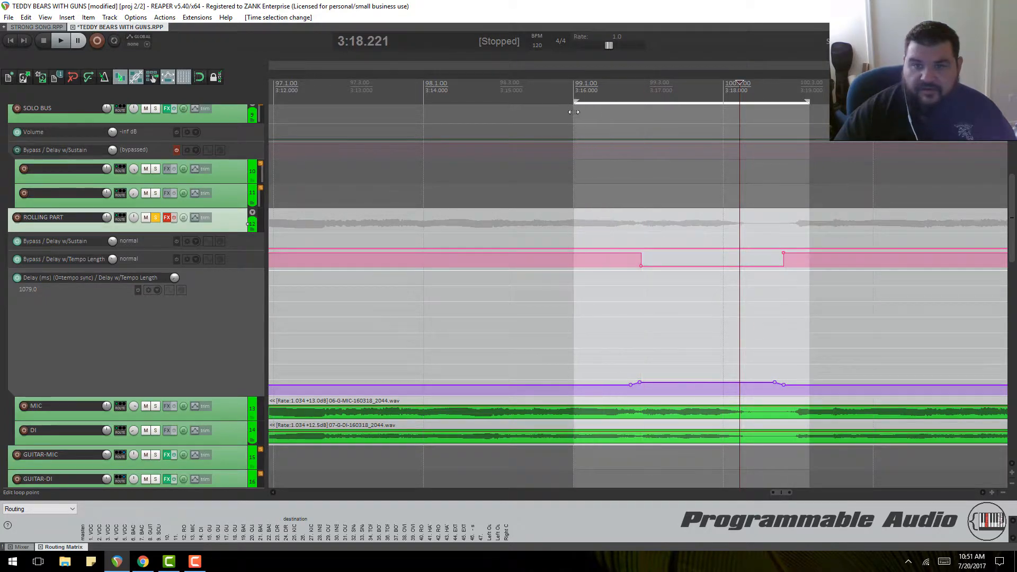
left_click(623, 95)
left_click(591, 94)
key("space")
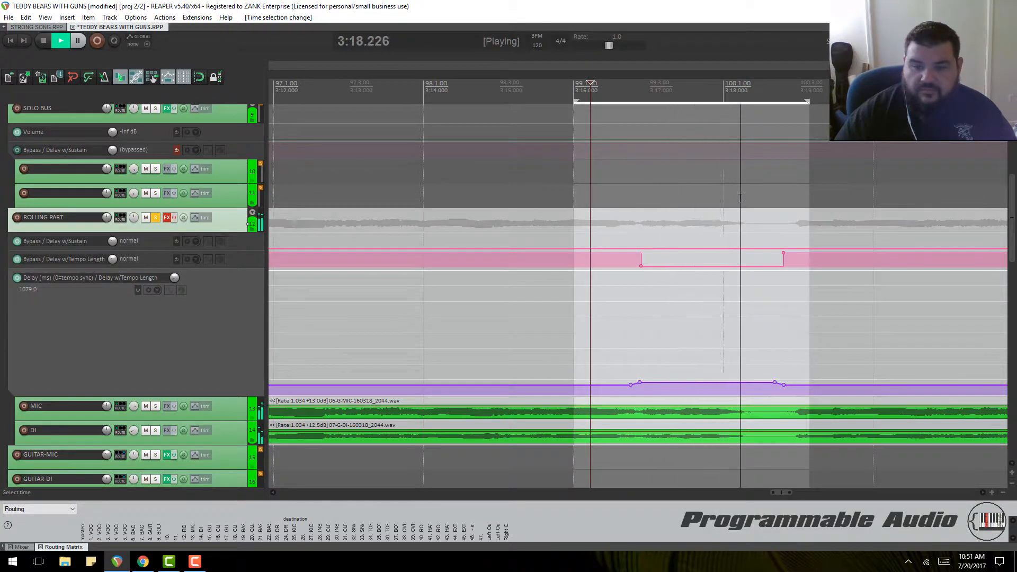
Step: Enable the ROLLING PART effects, extend the time selection's end to about 3:21, and play the passage from 3:16.229
left_click(174, 218)
left_click_drag(806, 101, 958, 101)
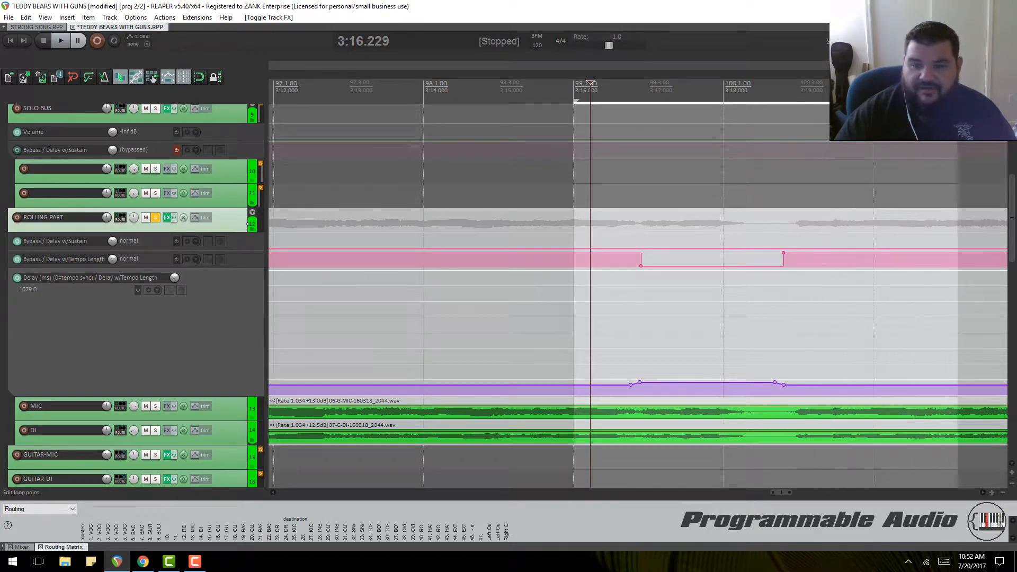
key("space")
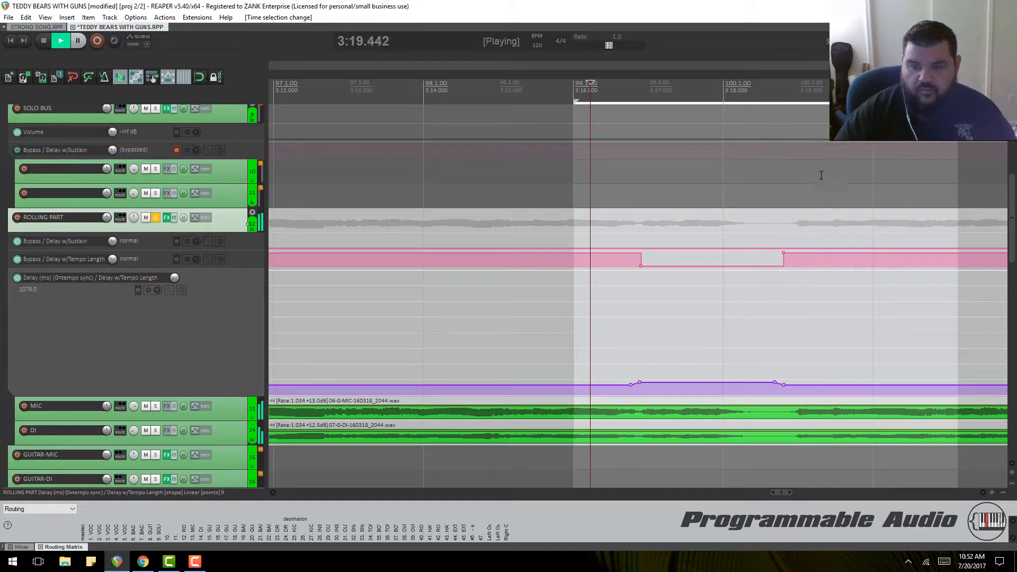
key("space")
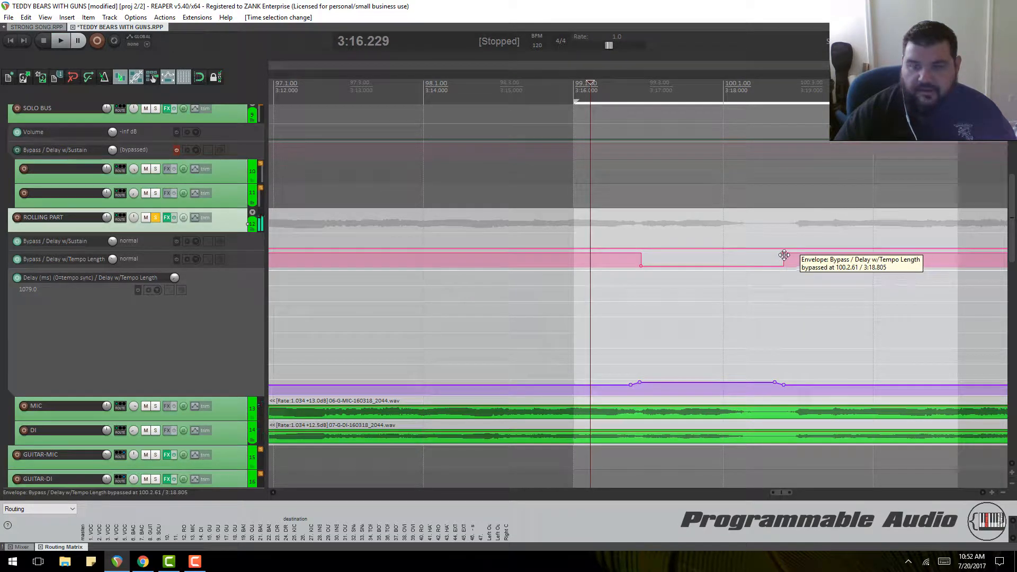
Step: Bypass the ROLLING PART effects and enlarge the Bypass / Delay w/Tempo Length envelope lane around the 3:17 gap
left_click(785, 255)
left_click(174, 217)
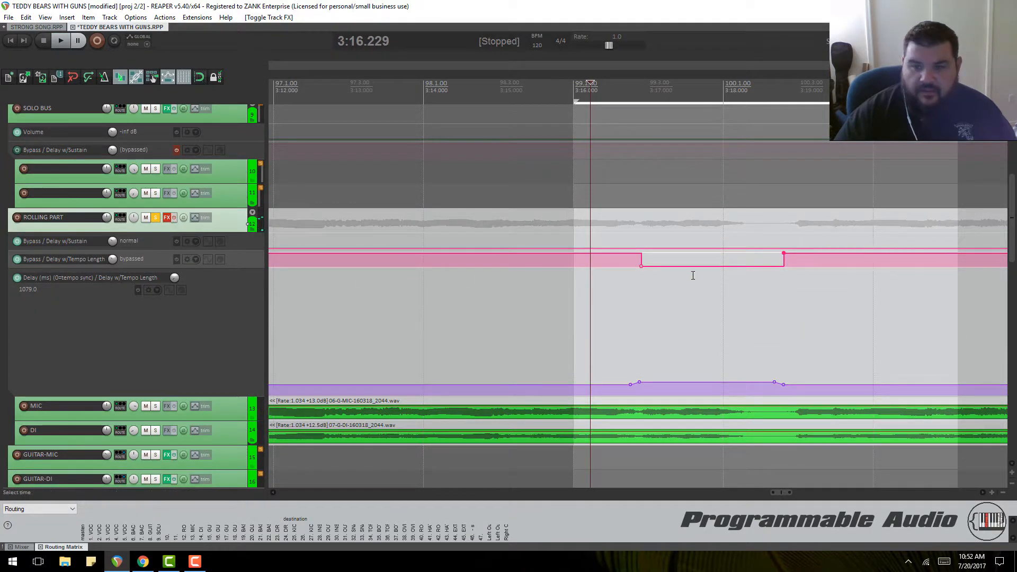
left_click_drag(245, 268, 245, 378)
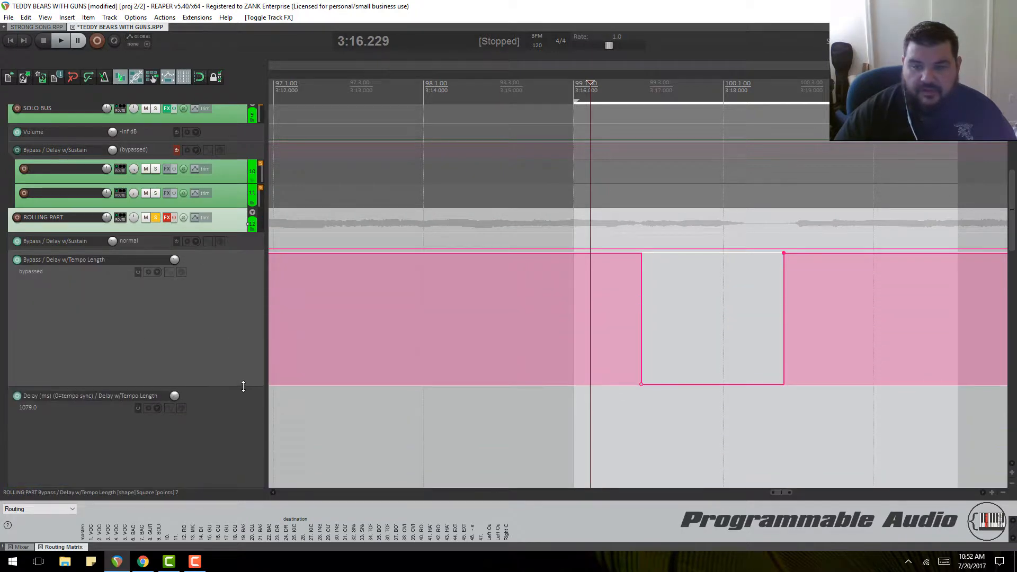
scroll(756, 266, "down", 1)
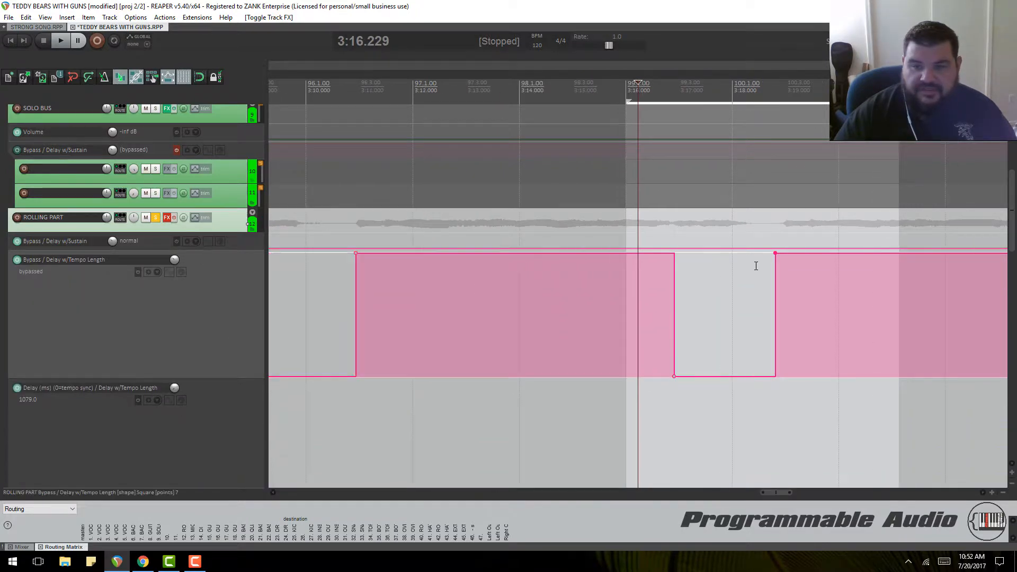
left_click(675, 101)
scroll(740, 323, "up", 3)
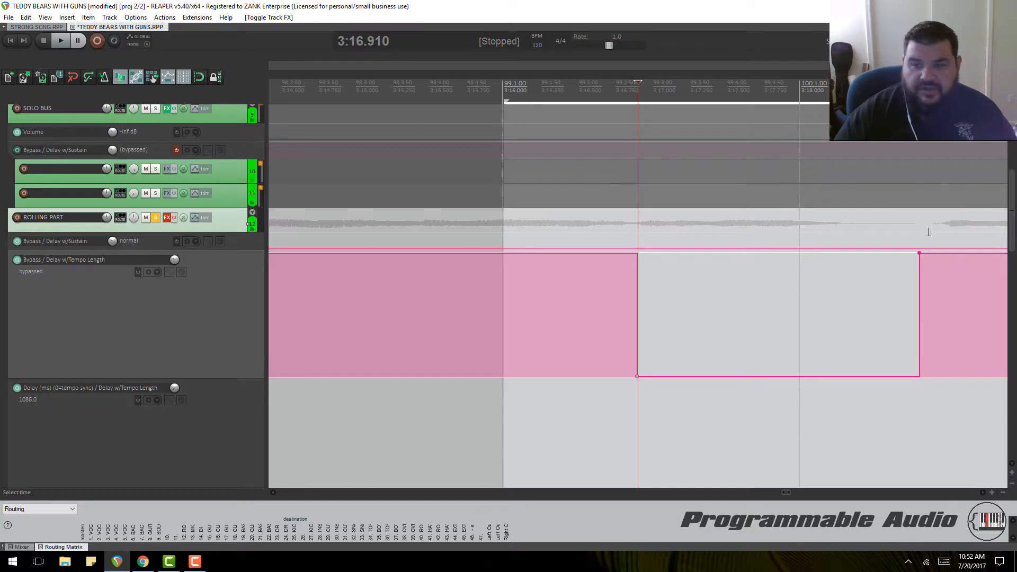
Step: Move the point where the Delay w/Tempo Length bypass resumes to about 3:18.87
scroll(833, 255, "down", 1)
mouse_move(838, 253)
left_mouse_down()
mouse_move(868, 254)
mouse_move(845, 254)
left_mouse_up()
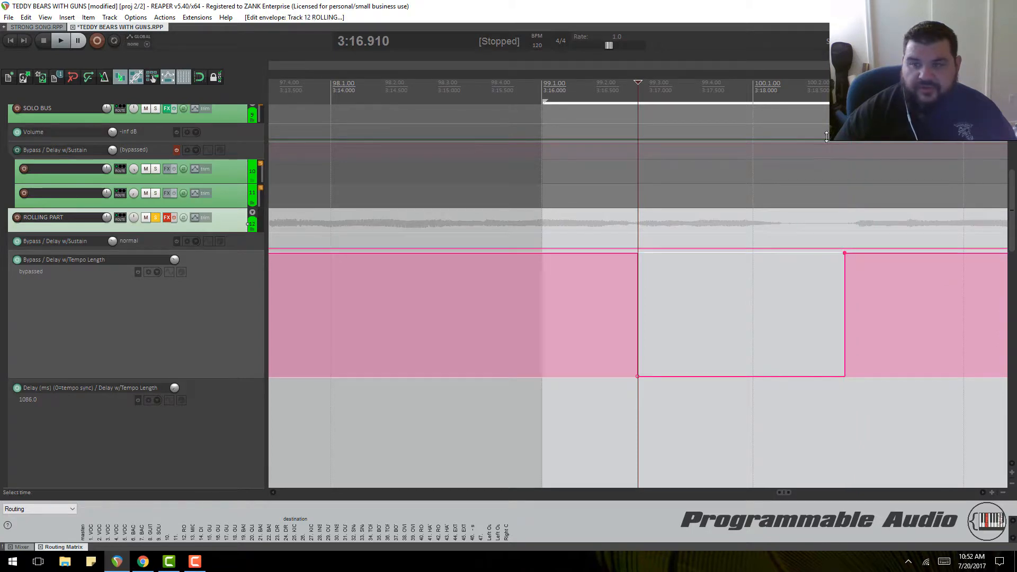
left_click(835, 116)
scroll(846, 358, "down", 3)
scroll(688, 309, "up", 5)
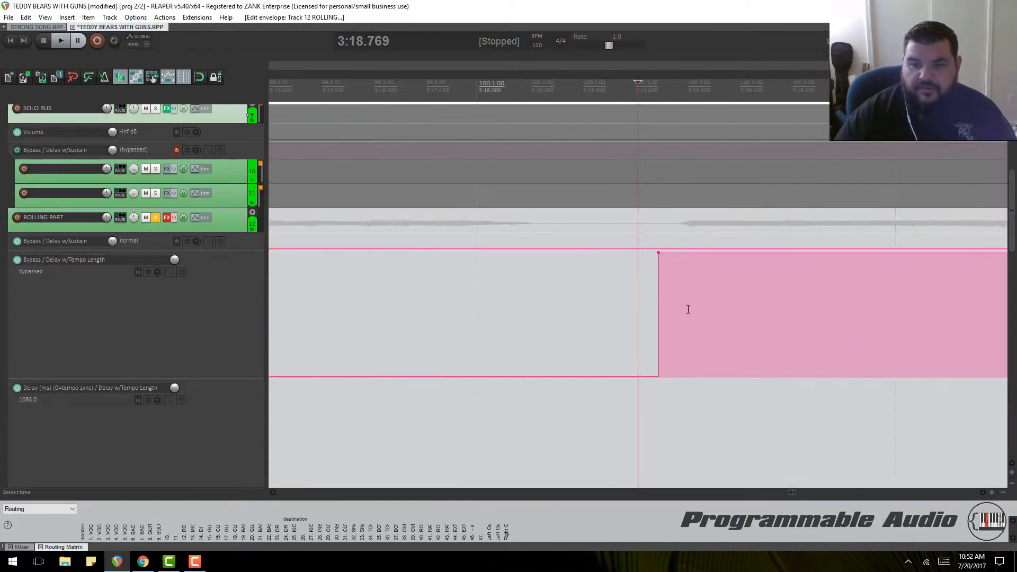
Step: Place the edit cursor at 3:18.819 and enlarge the MIC and DI tracks to check it against the next note's start
left_click(648, 86)
scroll(255, 366, "down", 3)
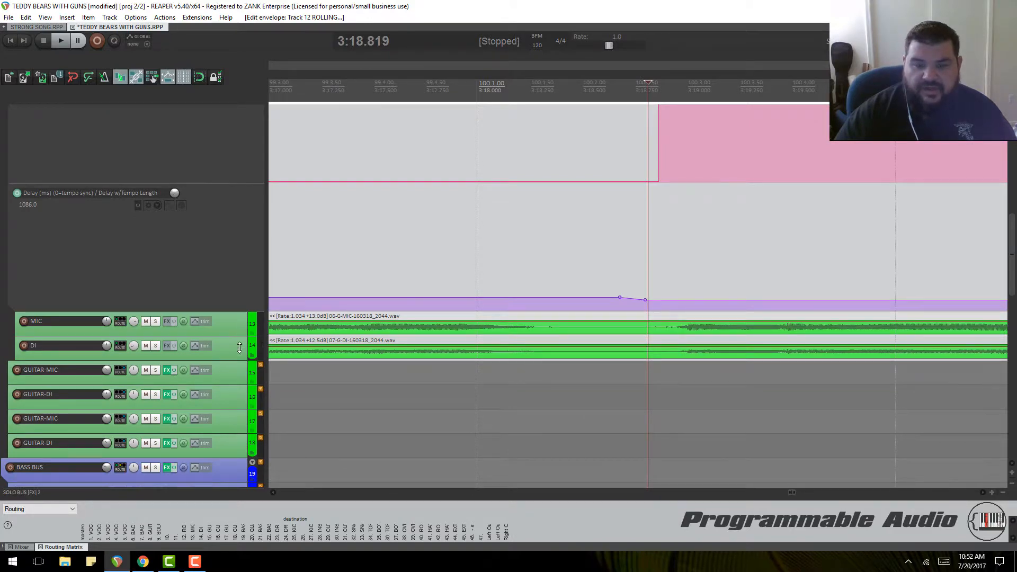
left_click_drag(240, 336, 240, 486)
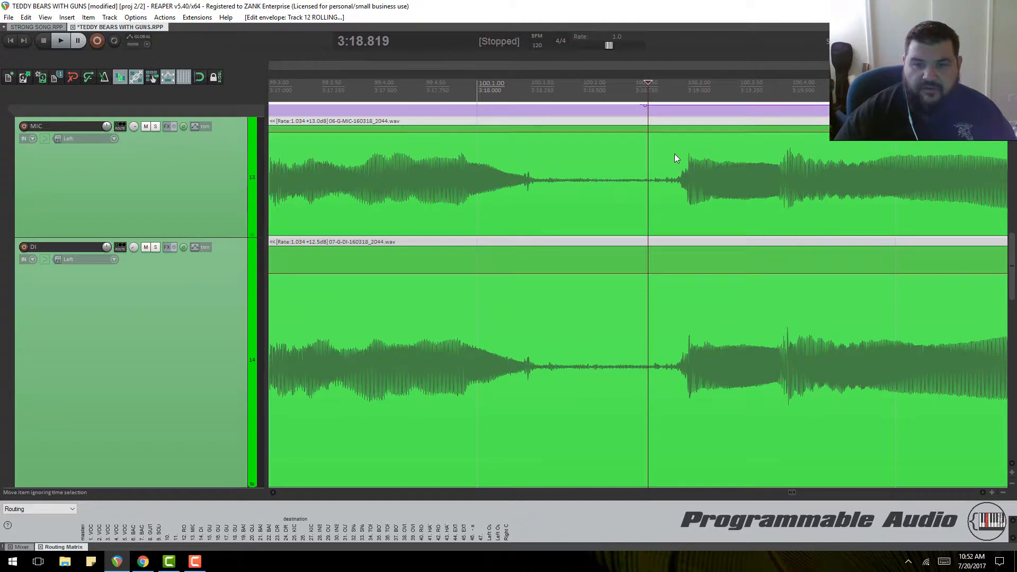
scroll(155, 231, "up", 6)
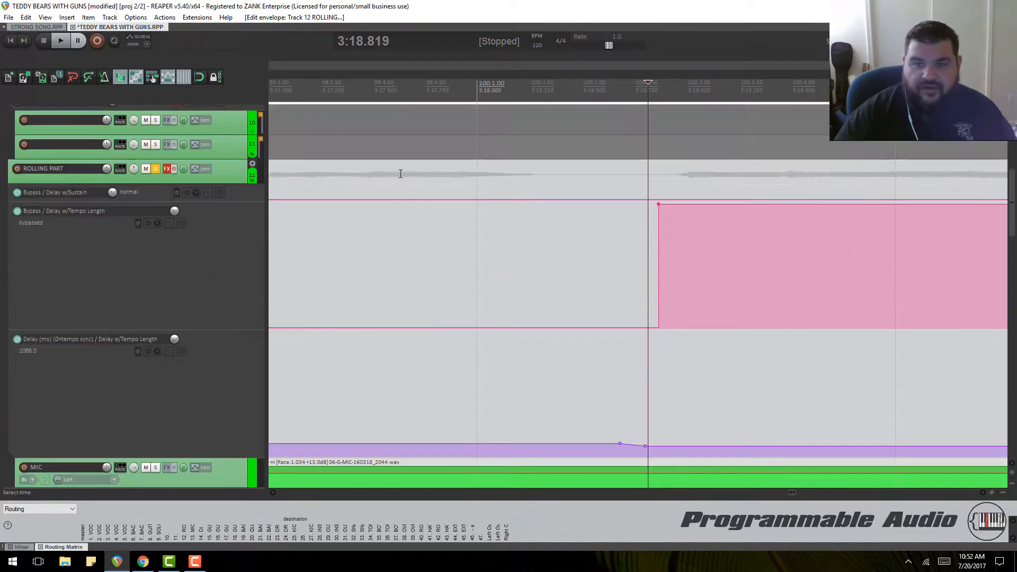
Step: Move the point where the Delay w/Tempo Length bypass resumes back to the edit cursor, at about 3:18.82
left_click(660, 205)
left_click_drag(660, 205, 689, 205)
left_click_drag(680, 205, 650, 204)
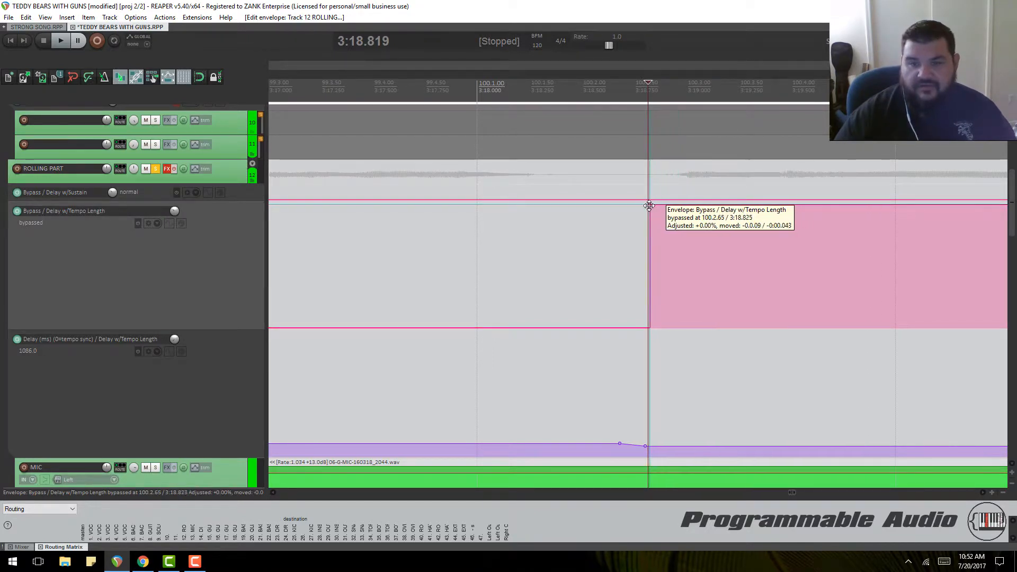
Step: Play the rolling part from about 3:17.2 through the adjusted bypass point to check the transition
left_click(317, 86)
key("space")
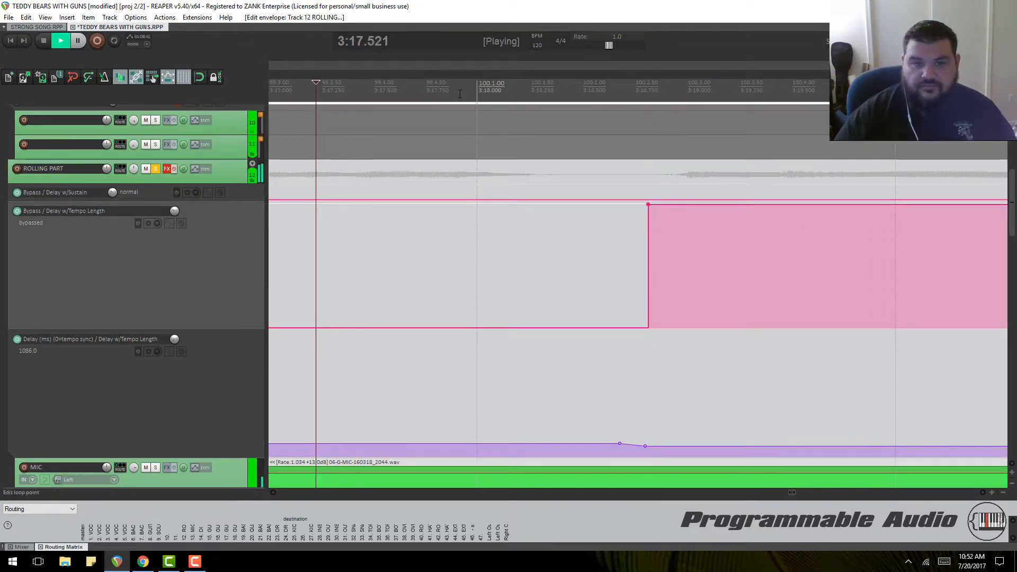
scroll(737, 132, "down", 2)
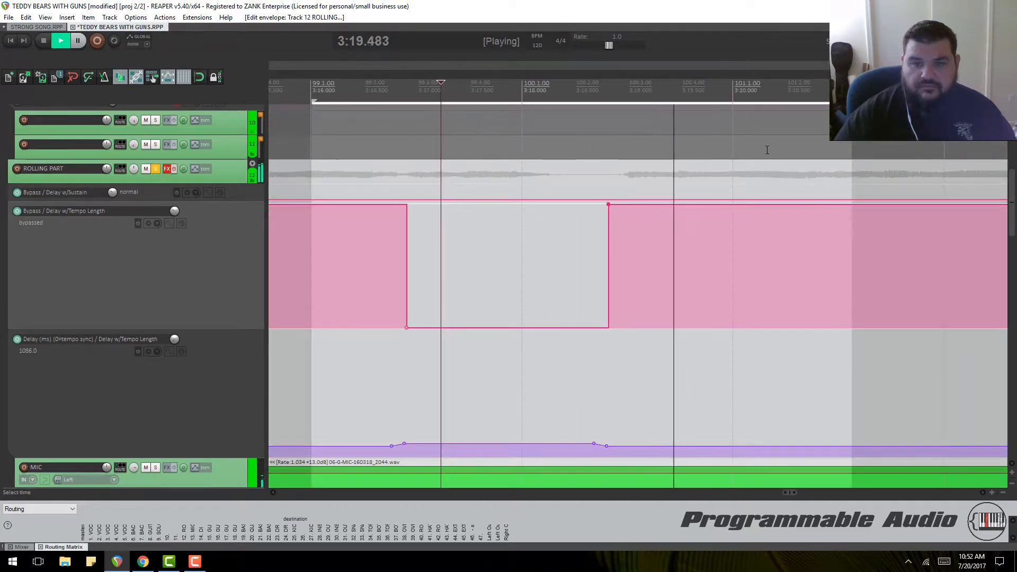
Step: Place the edit cursor at 3:16.261, play the rolling part with its effects bypassed, and inspect the MIC waveform
key("space")
left_click(339, 90)
key("space")
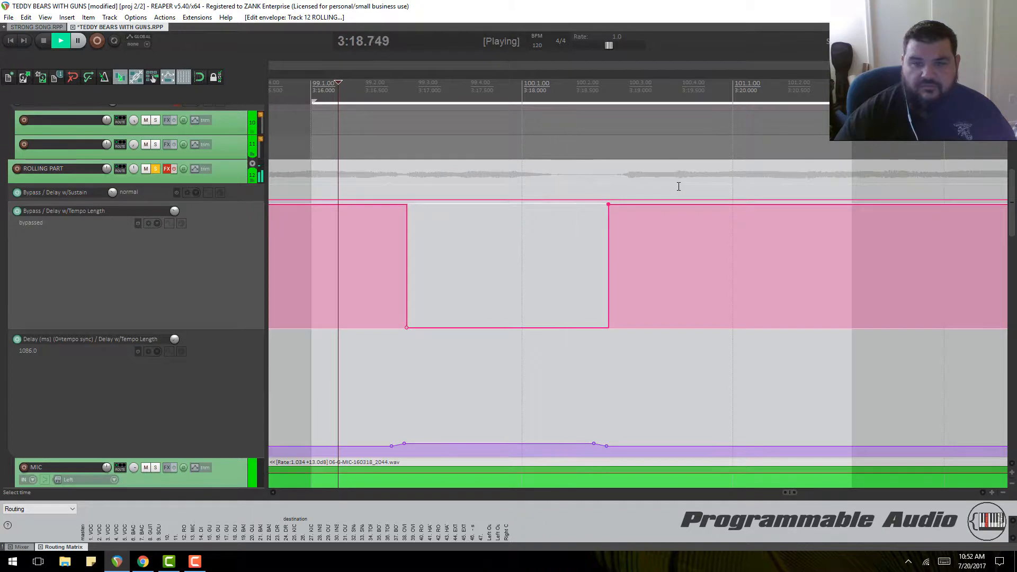
key("space")
scroll(206, 241, "down", 3)
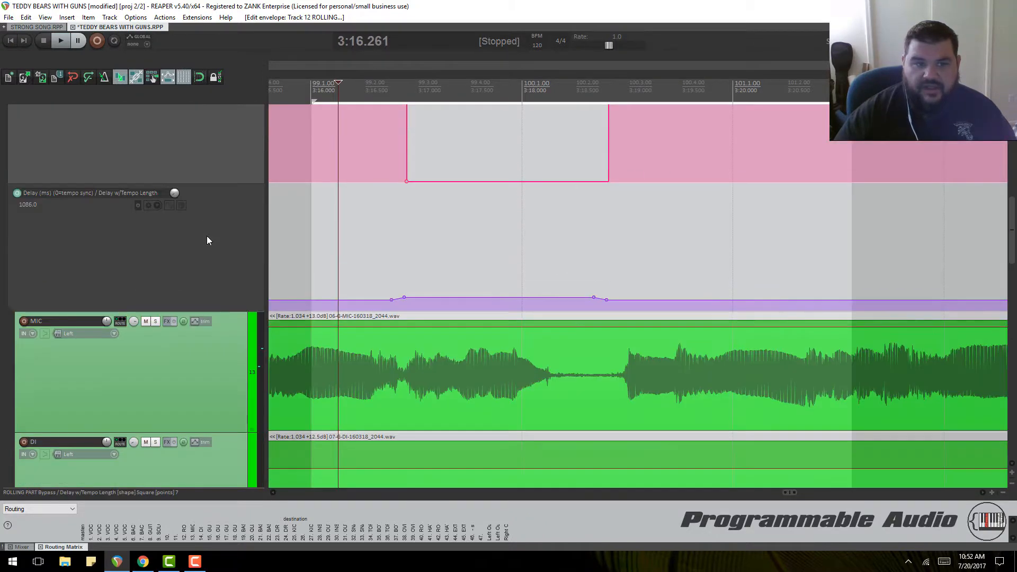
Step: Enable the ROLLING PART track's effects and play the same passage from 3:16.261 for comparison
scroll(207, 237, "up", 3)
left_click(174, 169)
key("space")
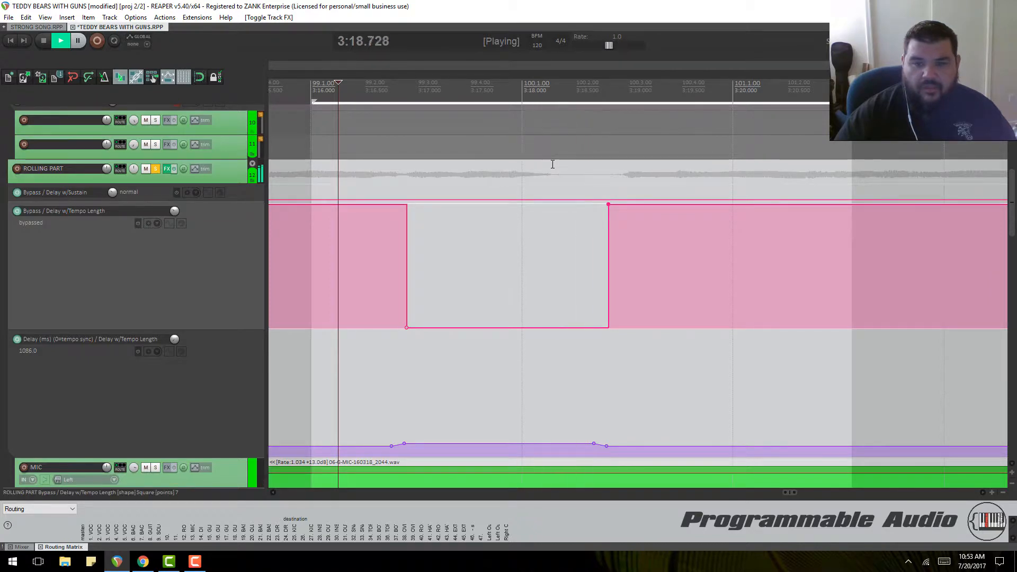
key("space")
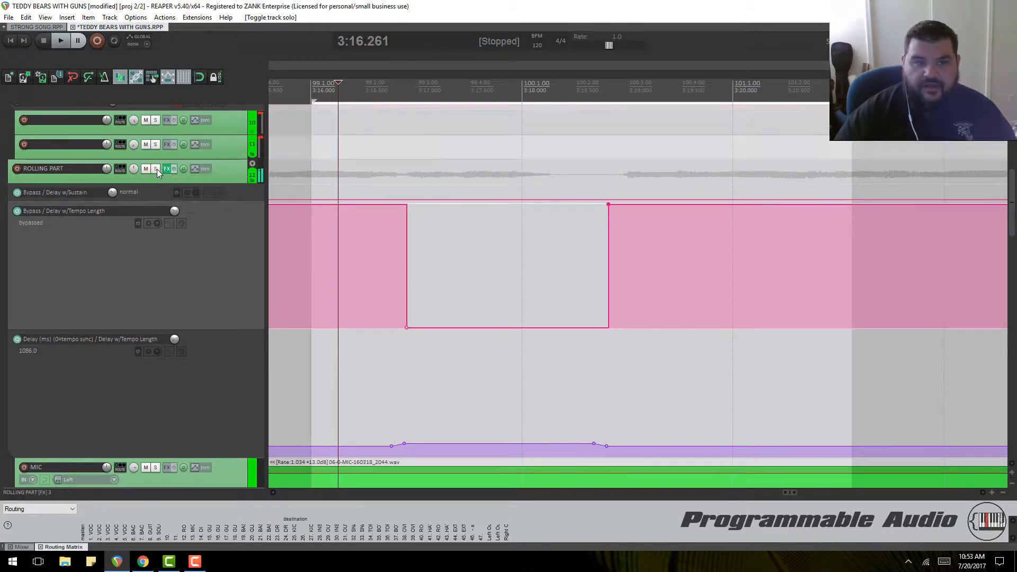
Step: Bypass the ROLLING PART effects and move the point where the Delay w/Tempo Length bypass resumes to about 3:19.18
left_click(172, 169)
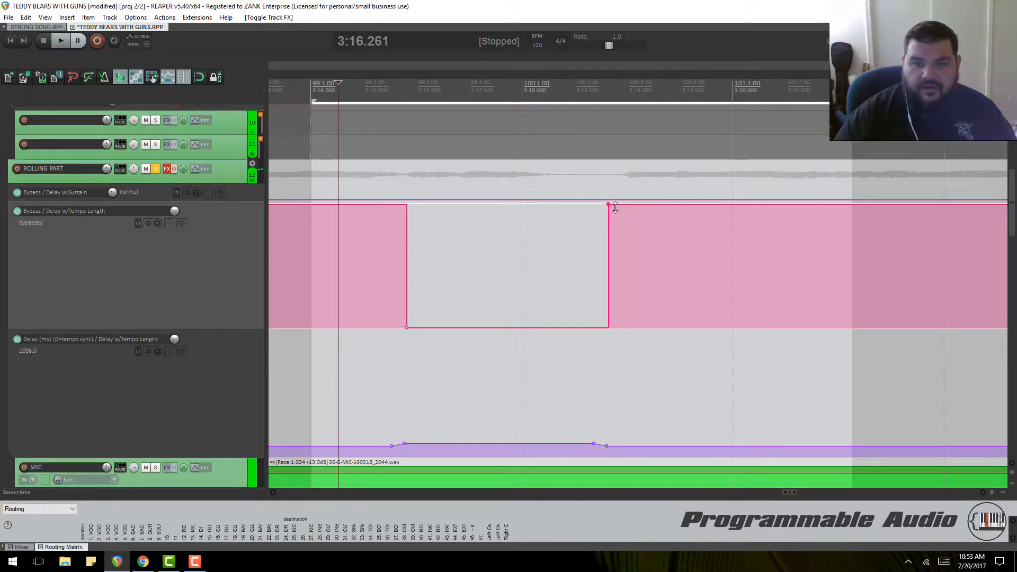
mouse_move(607, 205)
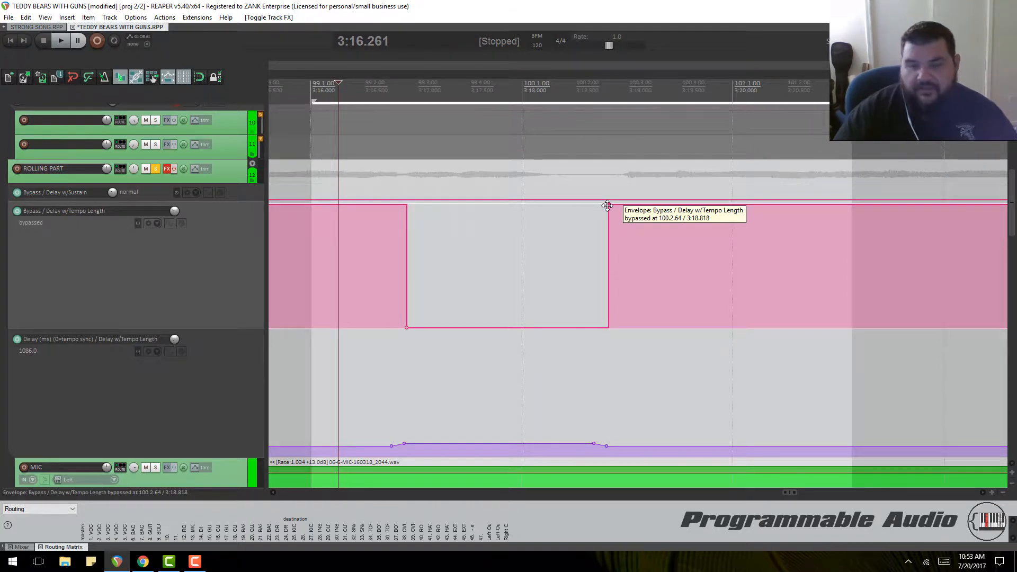
left_click_drag(608, 206, 641, 205)
scroll(208, 258, "down", 3)
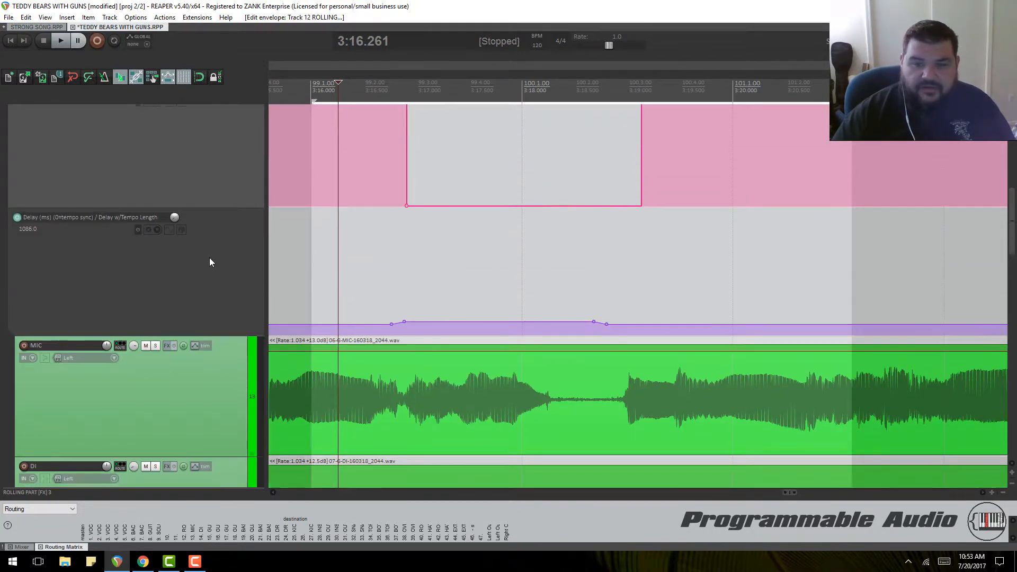
scroll(209, 258, "up", 3)
left_click_drag(641, 205, 646, 205)
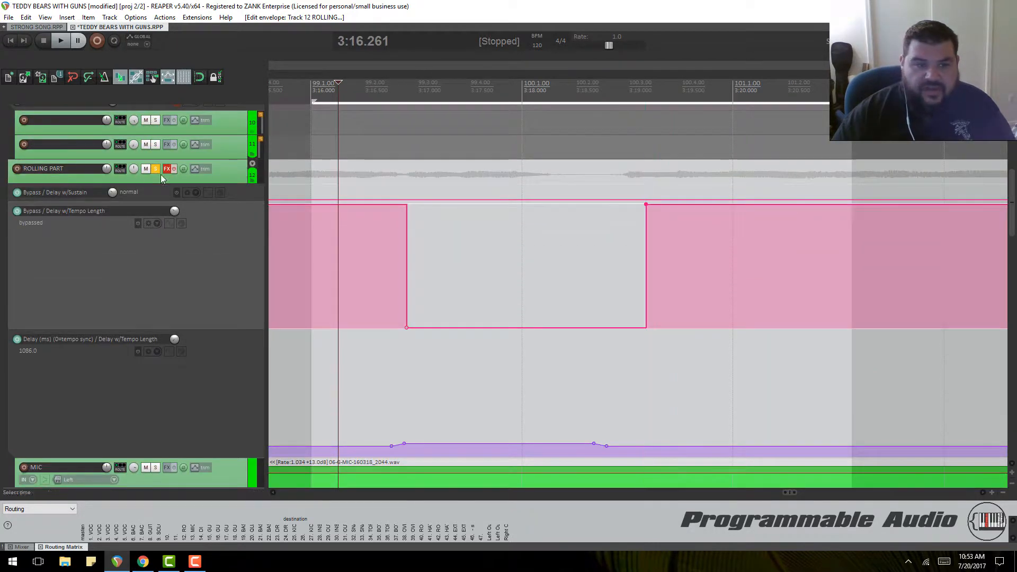
Step: Enable the ROLLING PART effects, turn on repeat, and play from 3:16.261 toward the moved bypass point
left_click(174, 169)
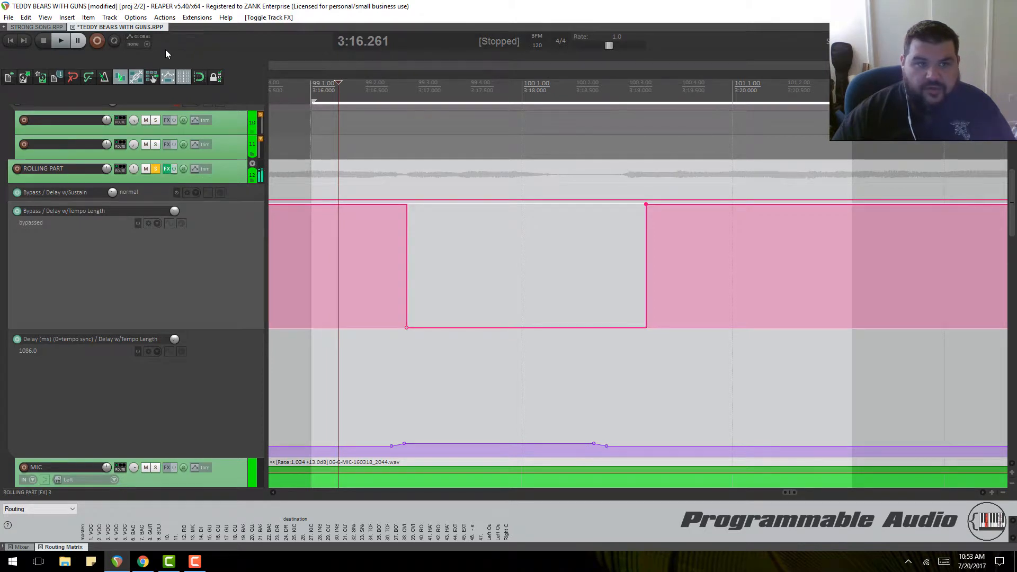
left_click(114, 41)
key("space")
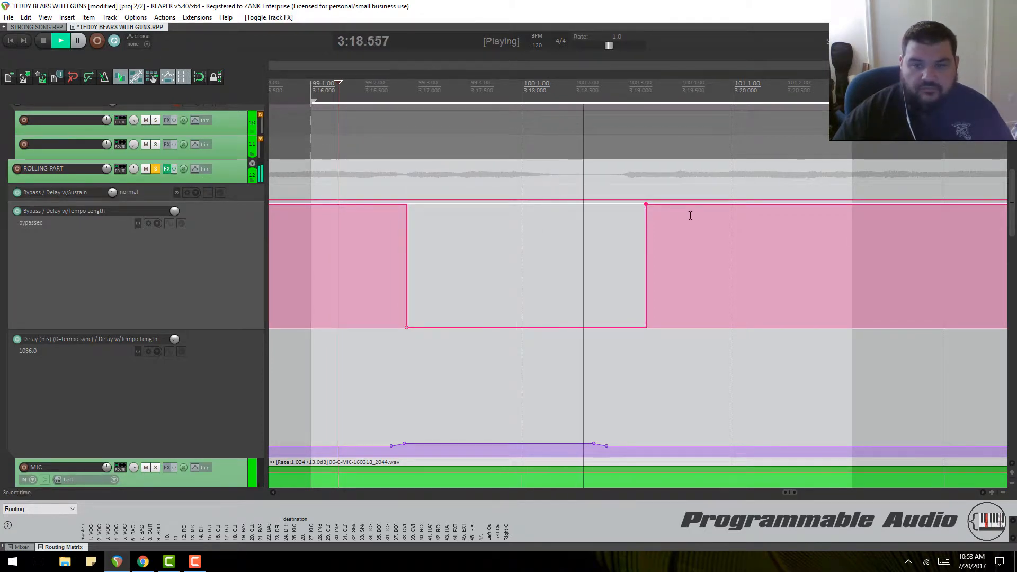
key("space")
Step: Move the point where the Delay w/Tempo Length bypass resumes to about 3:19.27 and play through the transition
left_click_drag(647, 204, 656, 206)
key("space")
key("space")
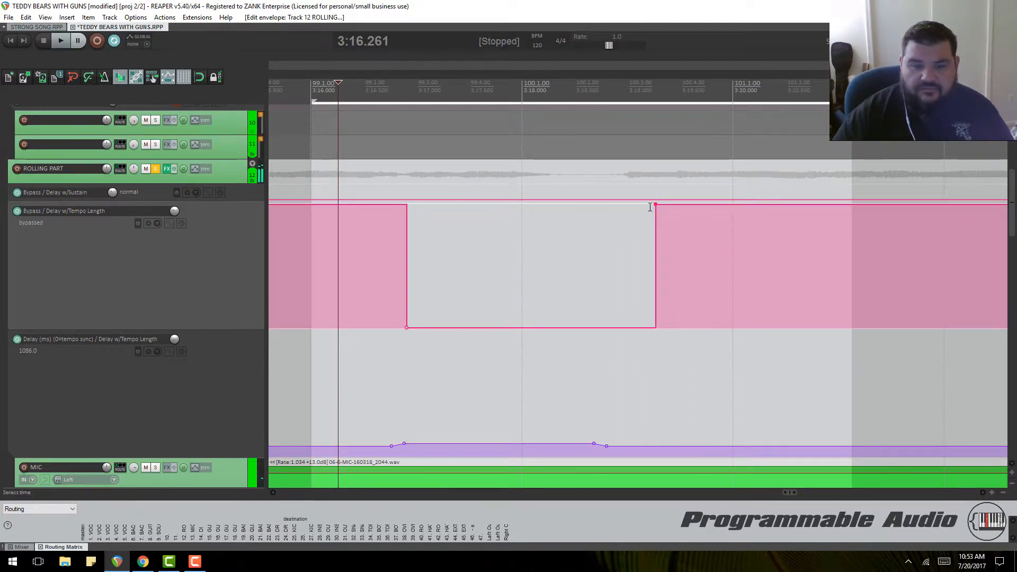
key("space")
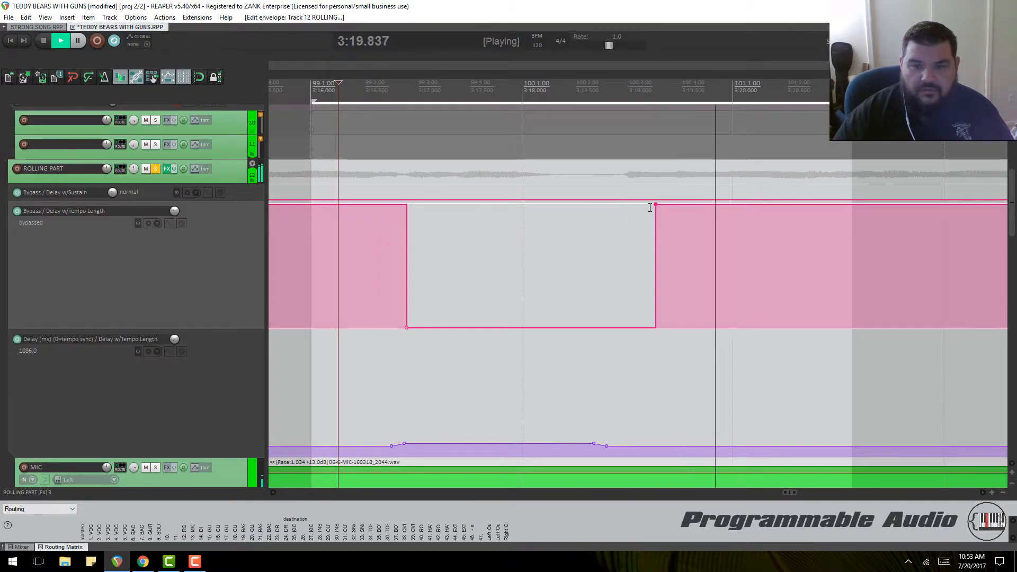
key("space")
Step: Bypass the ROLLING PART effects and compare the bypass points with the gaps between notes in the MIC waveform
scroll(211, 226, "down", 2)
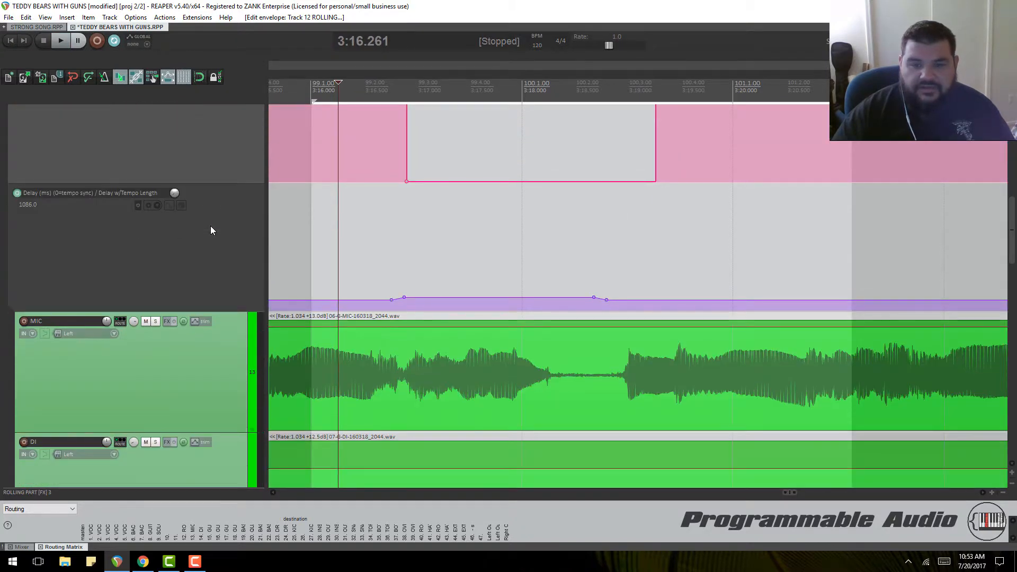
scroll(211, 226, "up", 1)
scroll(211, 225, "up", 1)
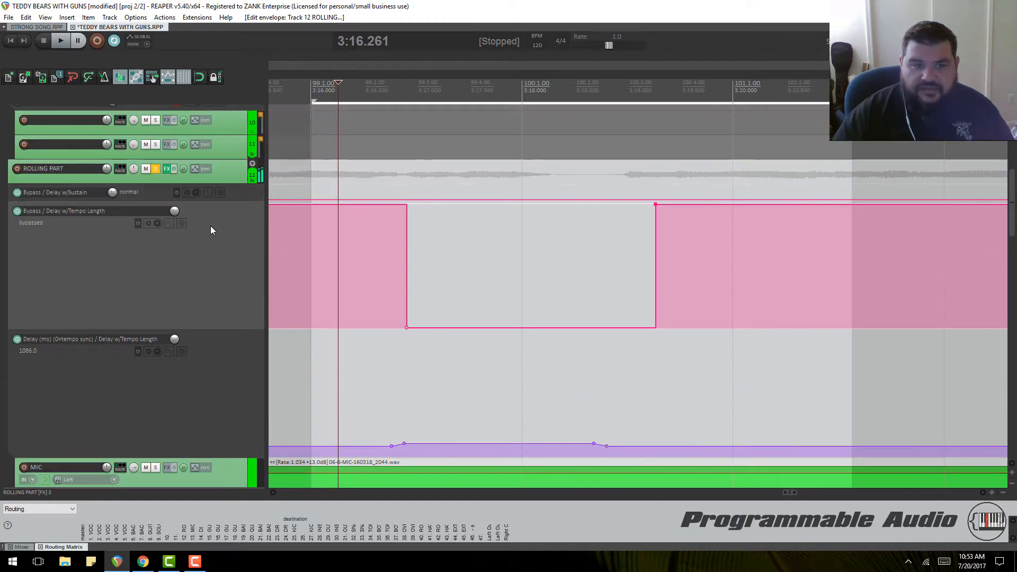
left_click(172, 168)
scroll(172, 167, "down", 3)
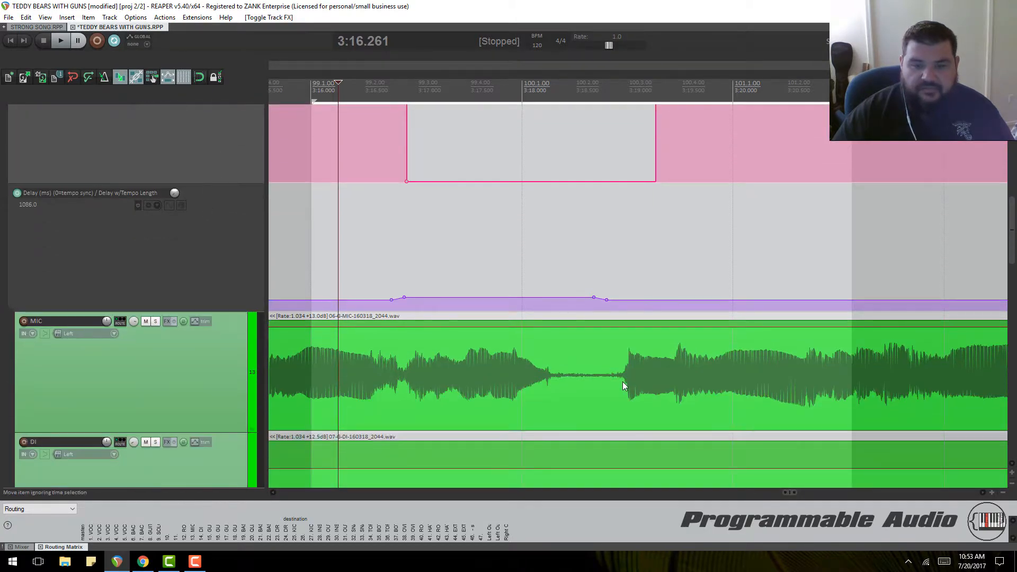
scroll(129, 216, "up", 3)
scroll(608, 254, "down", 3)
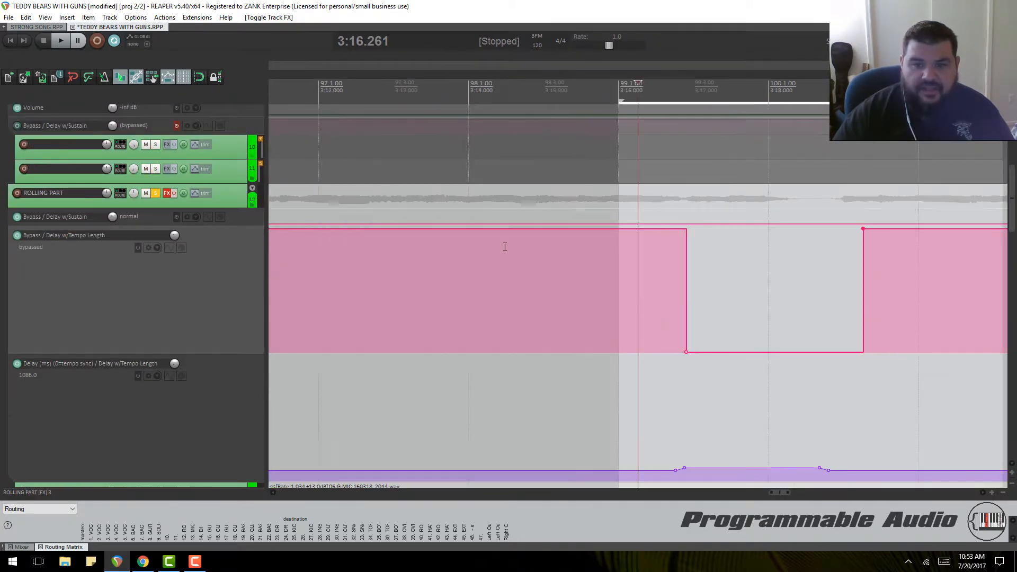
scroll(608, 254, "down", 3)
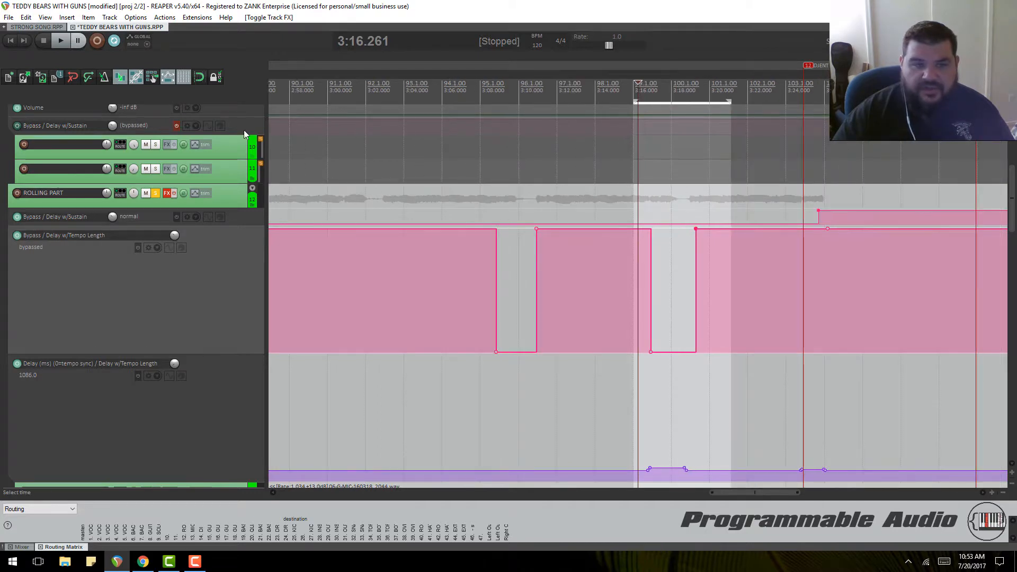
Step: Unsolo the ROLLING PART track, enable its effects, and play the transition from 3:16.261 in the full mix
left_click(155, 194)
left_click(172, 194)
key("space")
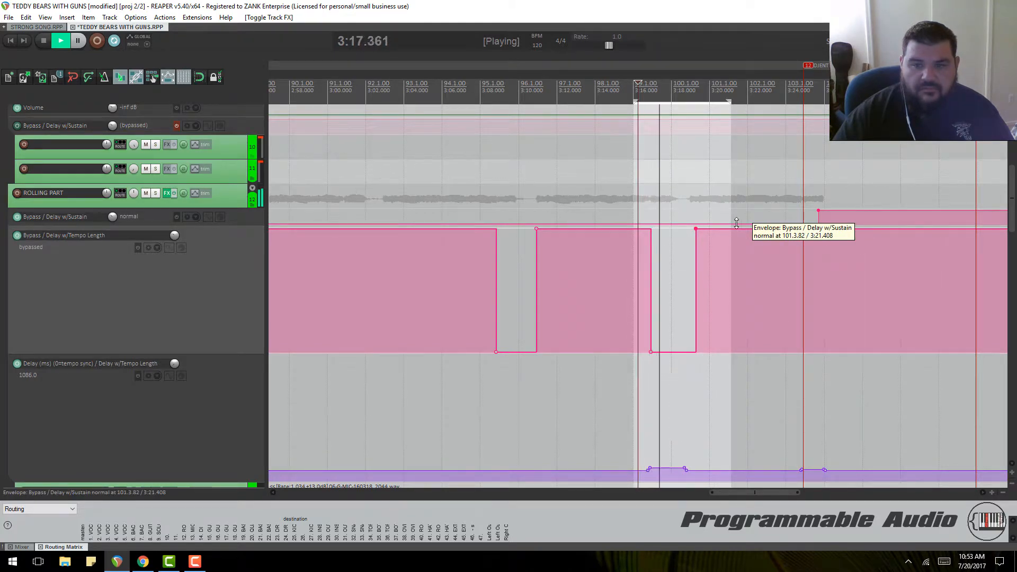
scroll(737, 222, "up", 3)
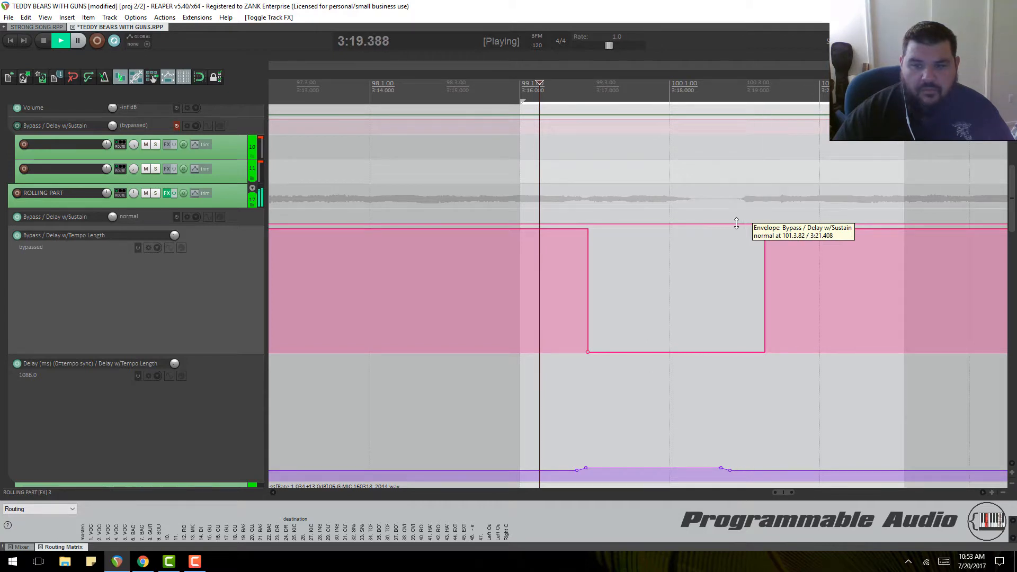
key("space")
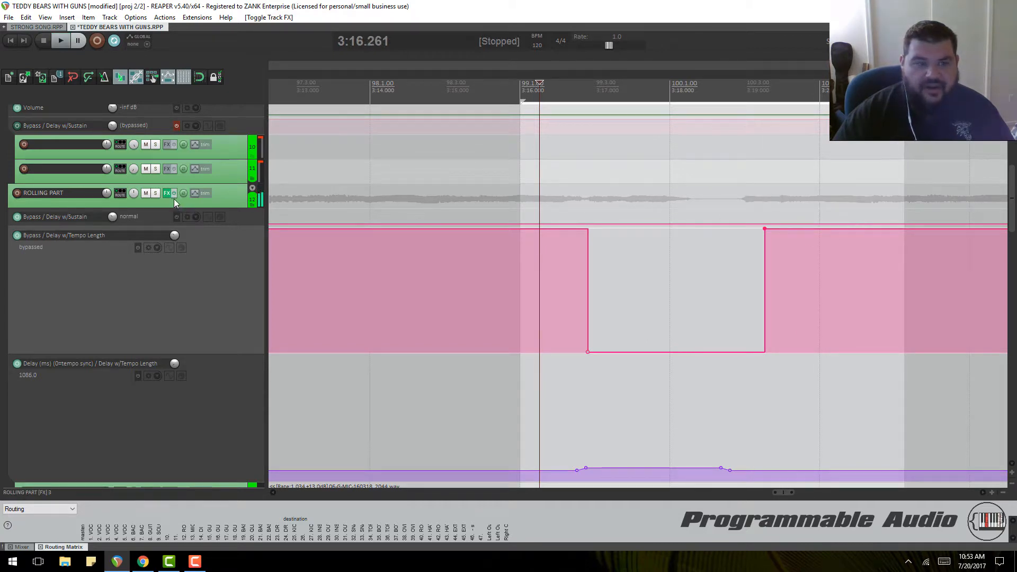
Step: Bypass the ROLLING PART effects, enlarge the Delay w/Sustain bypass envelope lane, and shrink the Delay w/Tempo Length bypass lane
scroll(470, 214, "down", 3)
left_click(174, 193)
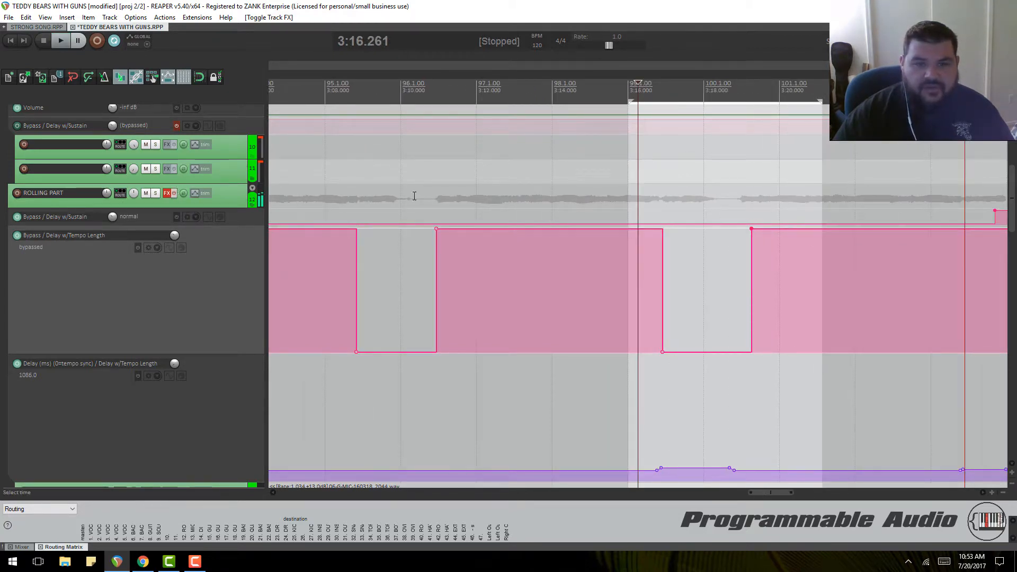
scroll(288, 219, "down", 3)
scroll(288, 219, "up", 2)
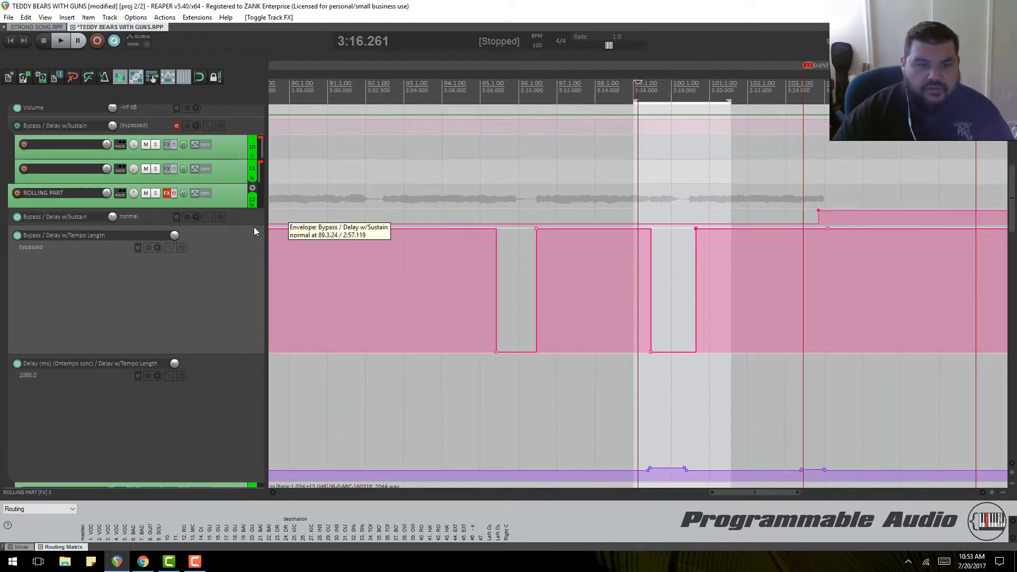
left_click_drag(249, 224, 247, 271)
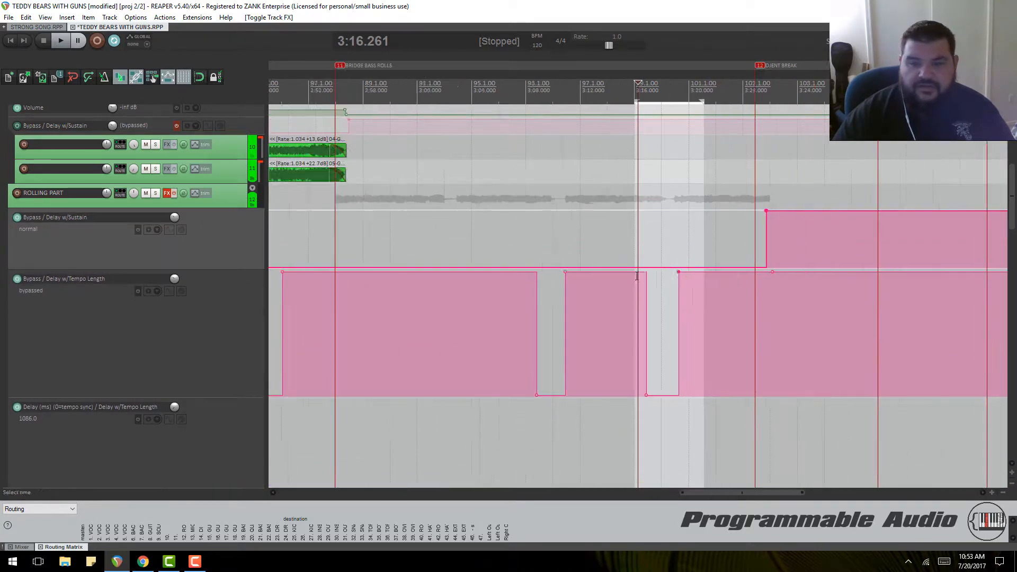
scroll(260, 287, "down", 2)
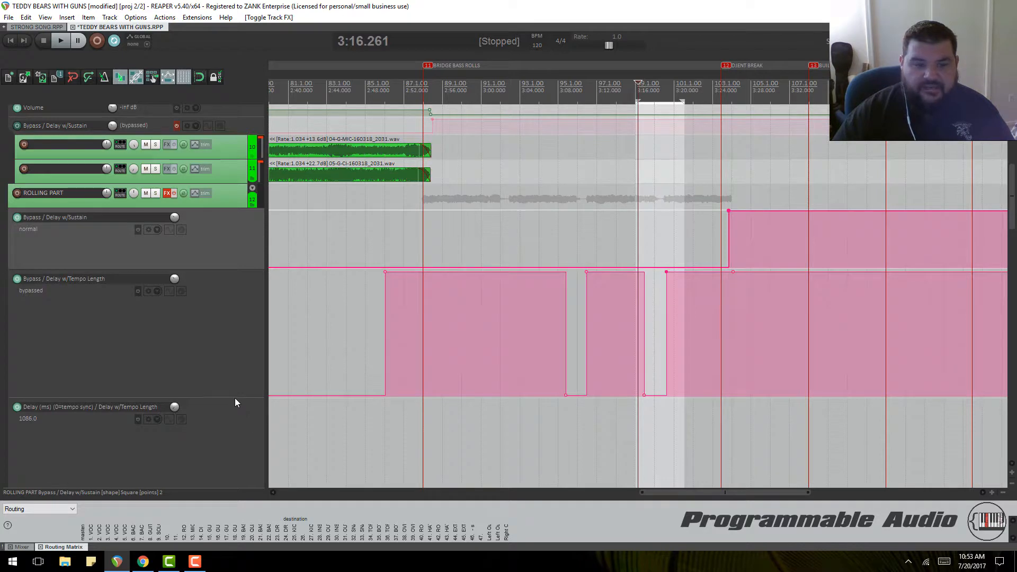
left_click_drag(235, 397, 227, 294)
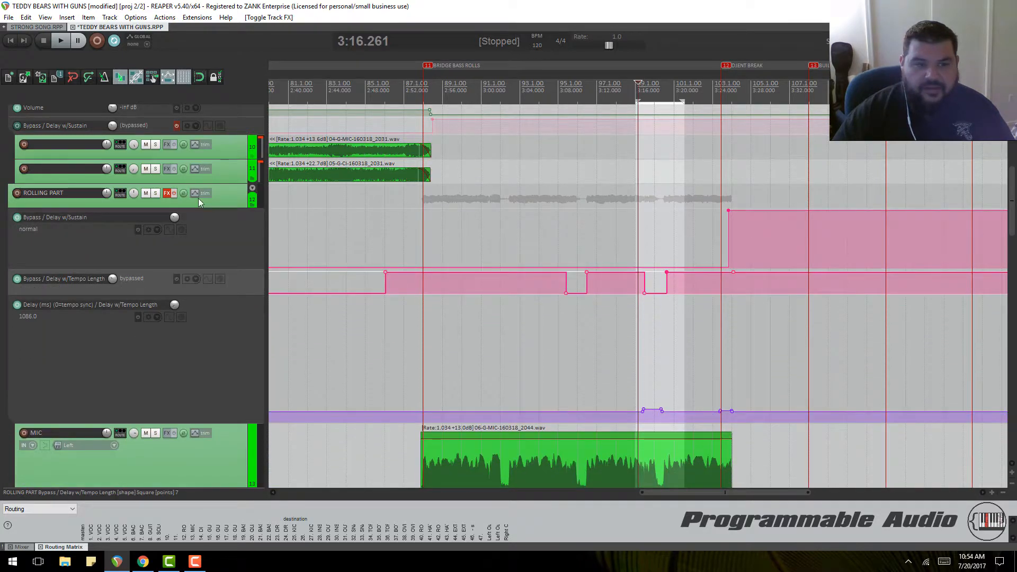
Step: Add ReaDelay (Cockos) to the end of the ROLLING PART track's FX chain and reposition the FX window
left_click(169, 193)
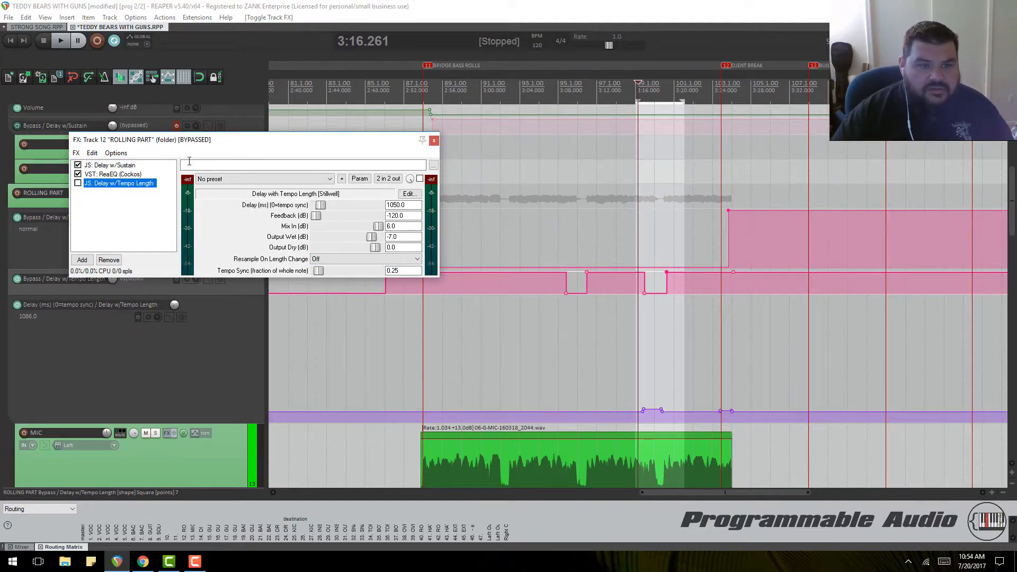
left_click(82, 260)
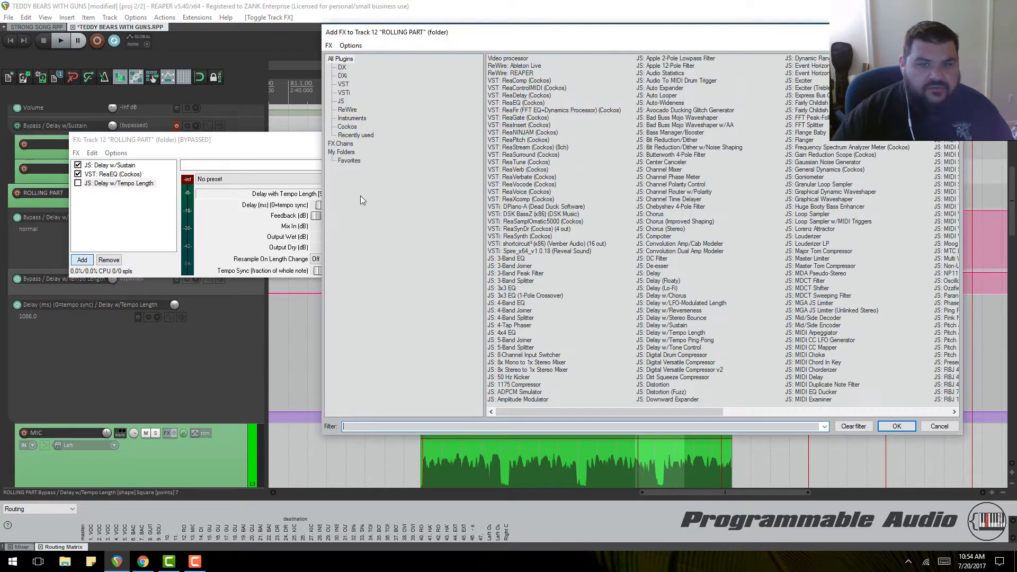
double_click(518, 96)
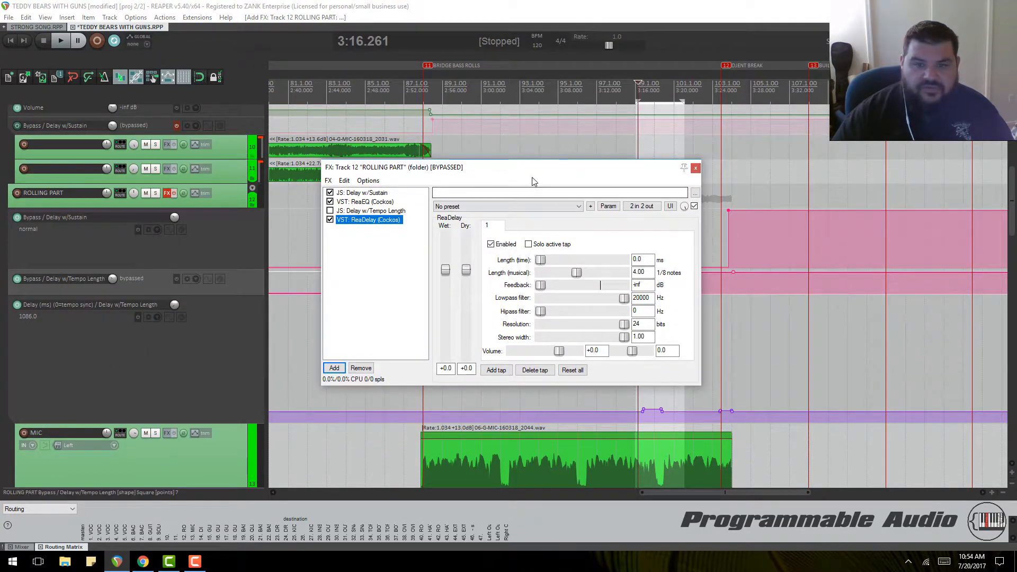
left_click_drag(517, 169, 472, 111)
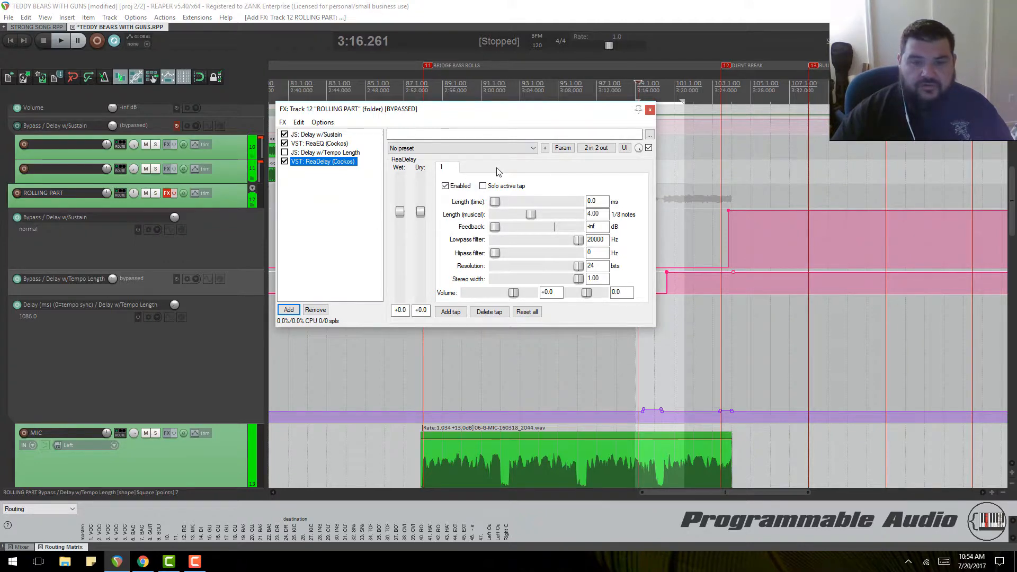
Step: Load ReaDelay's "stock - slap fb" preset and replace it with "stock - small room"
left_click(517, 149)
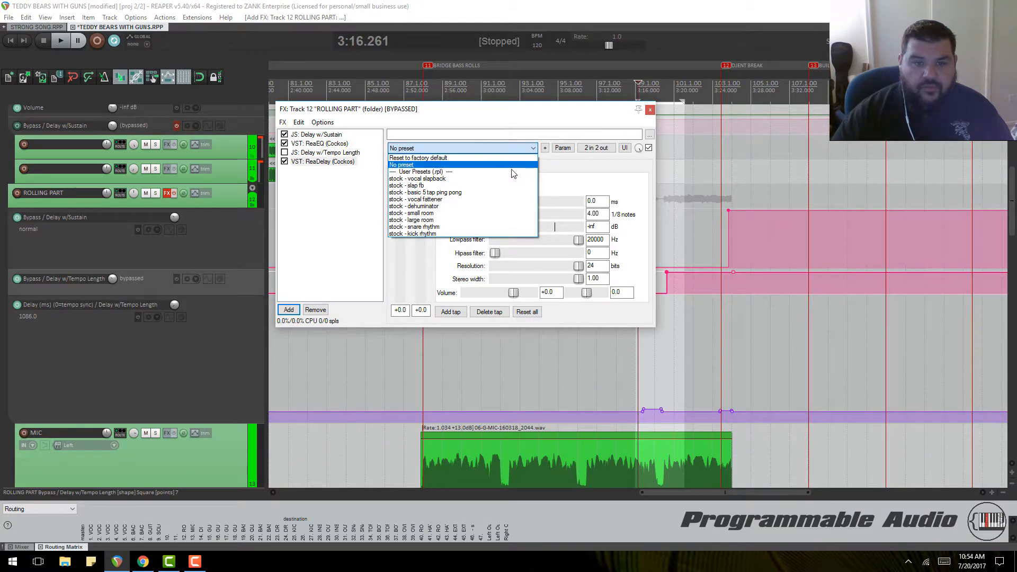
left_click(507, 186)
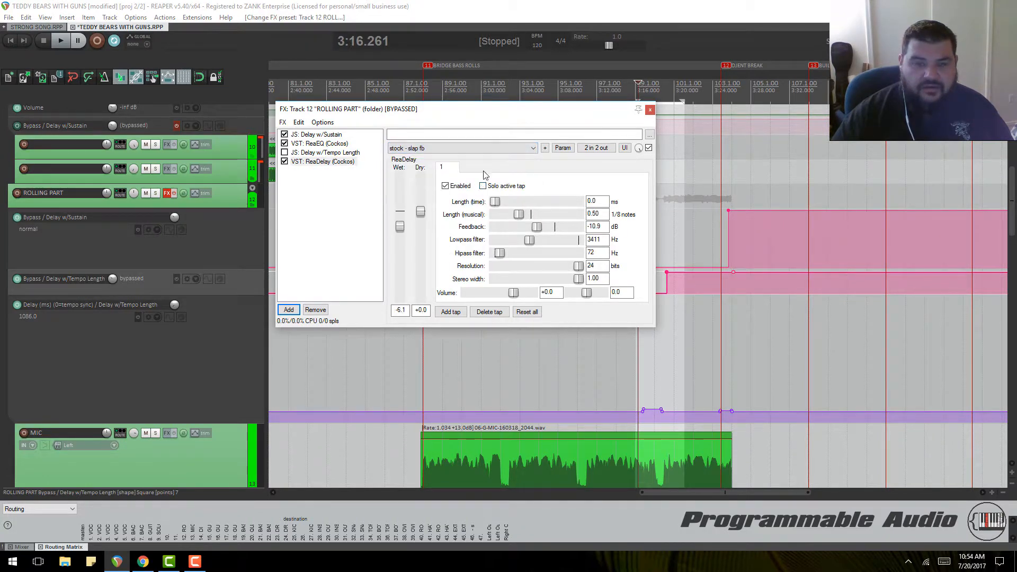
left_click(500, 149)
left_click(473, 207)
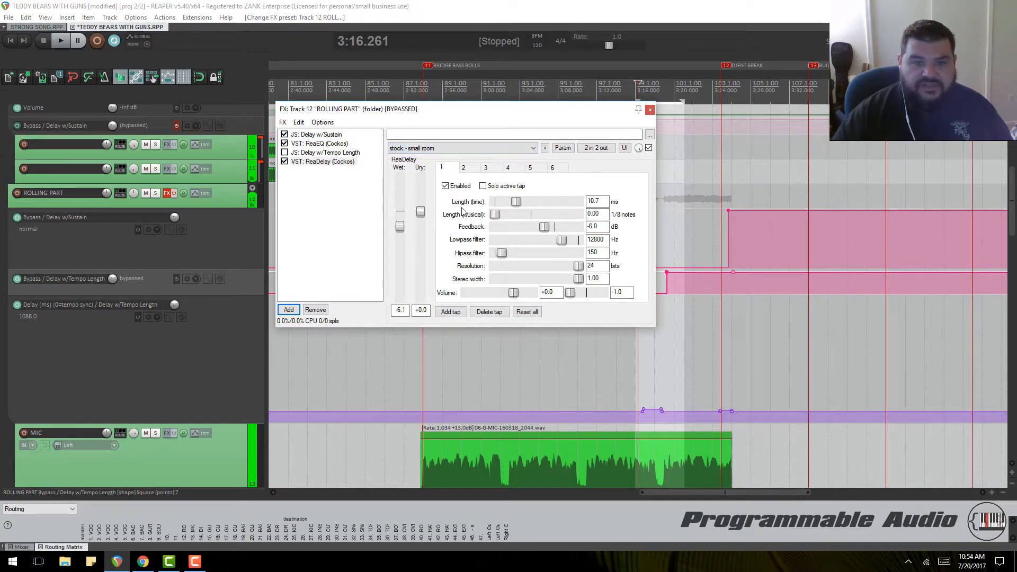
Step: Examine the settings of the individual delay taps in ReaDelay's small room preset, returning to tap 1
left_click(470, 168)
left_click(487, 170)
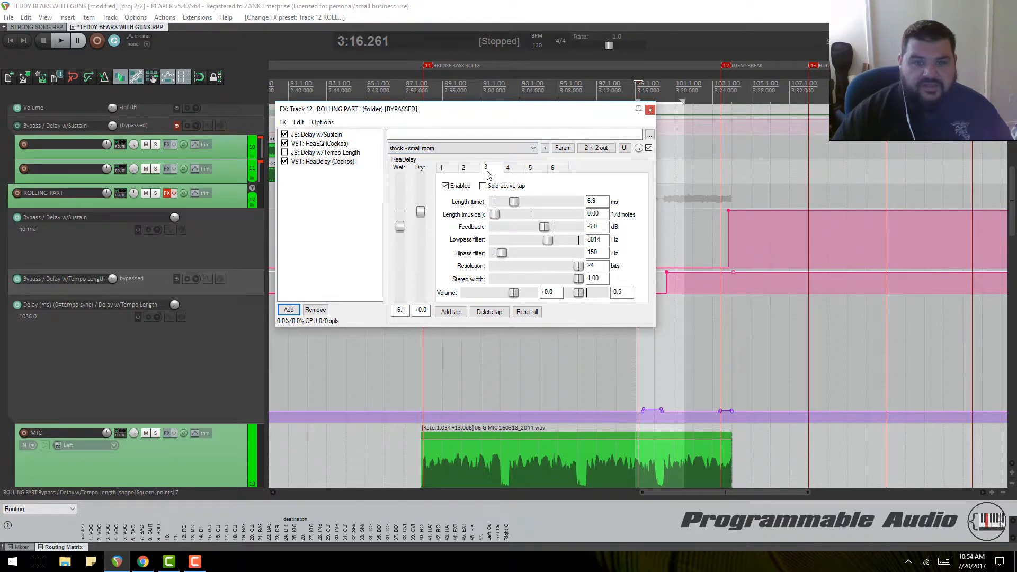
left_click(531, 169)
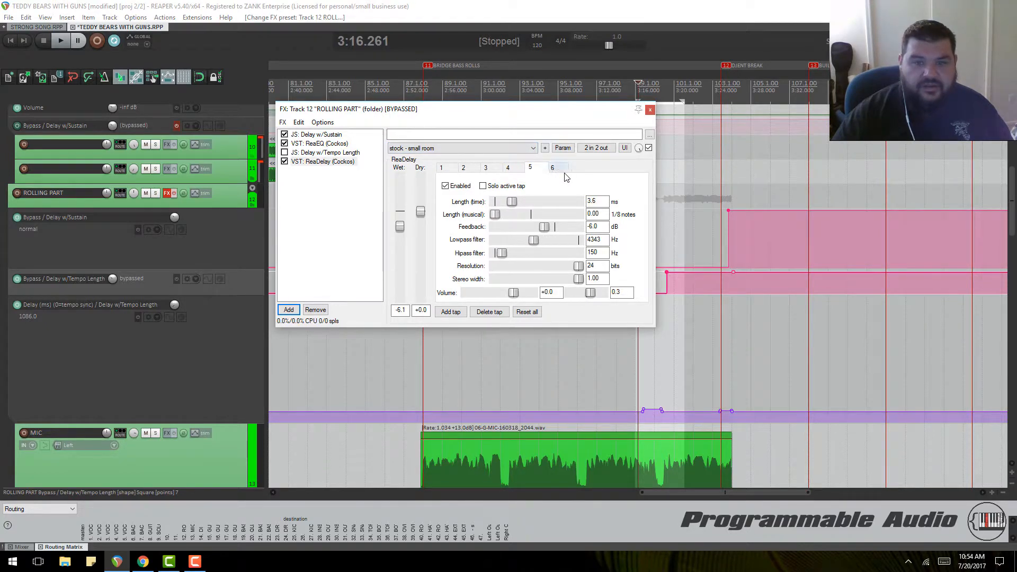
left_click(449, 169)
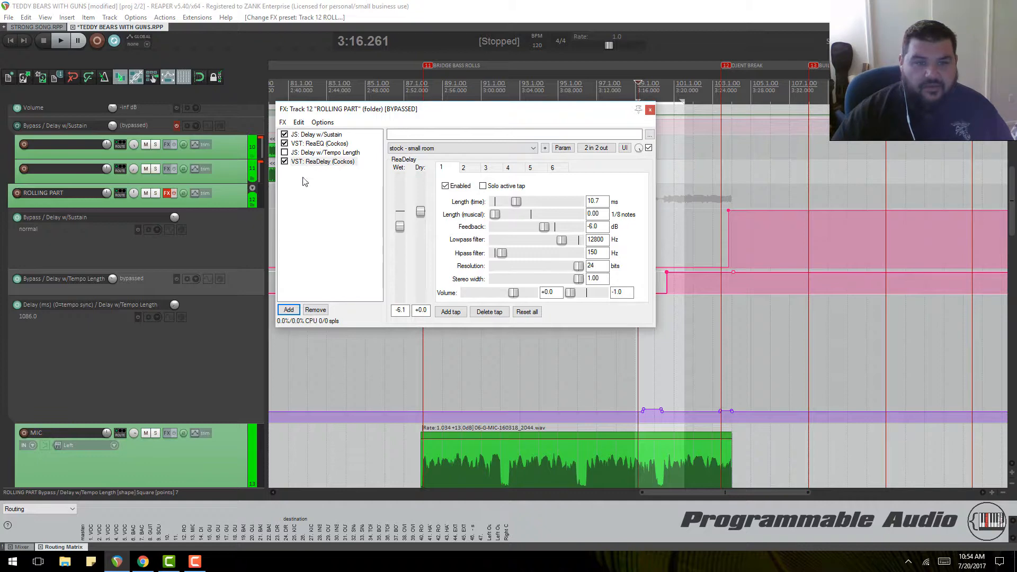
Step: Remove ReaDelay from the ROLLING PART chain, display Delay w/Sustain's settings, and make the FX window taller
left_click(314, 310)
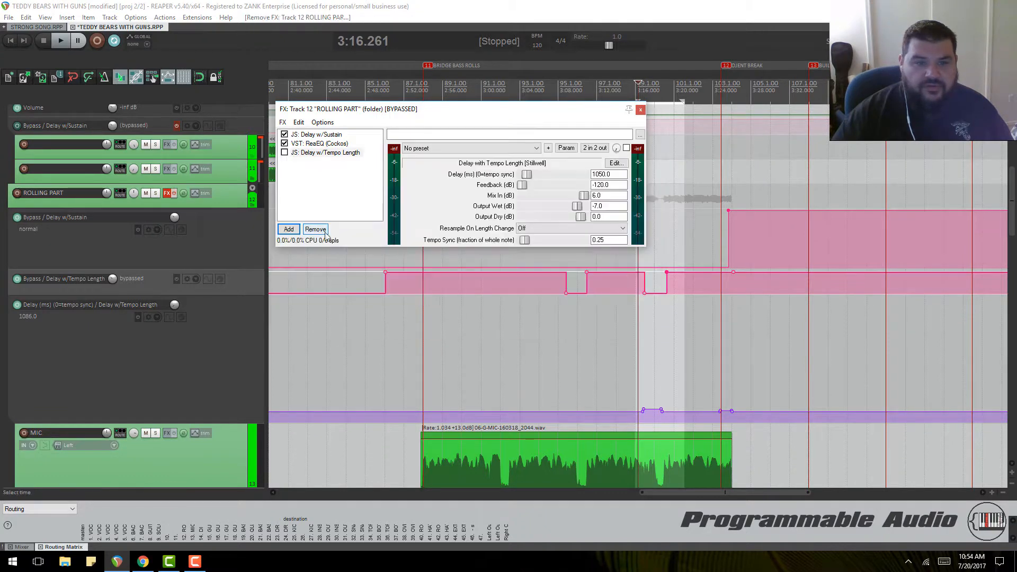
left_click(320, 135)
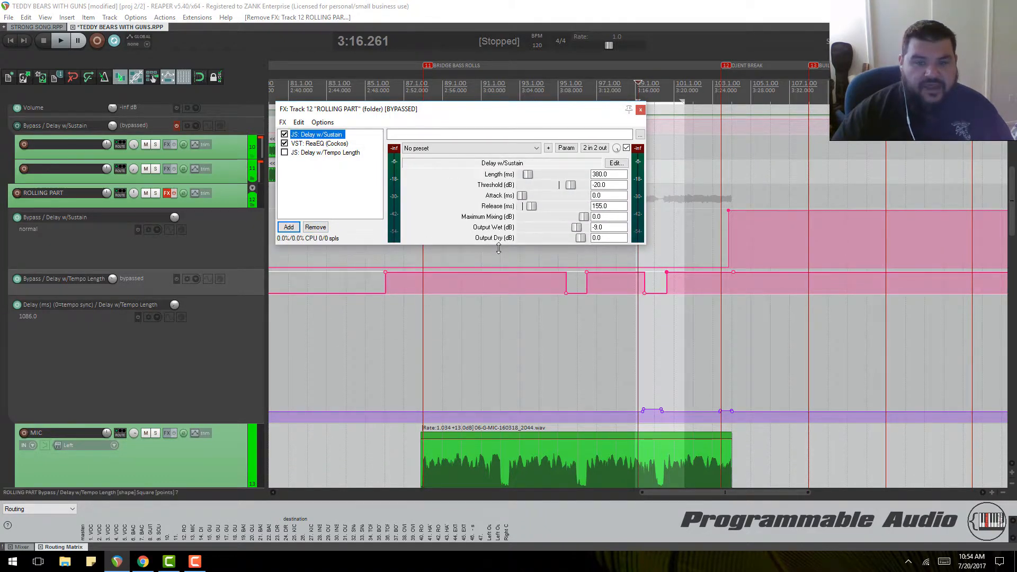
left_click_drag(499, 248, 490, 298)
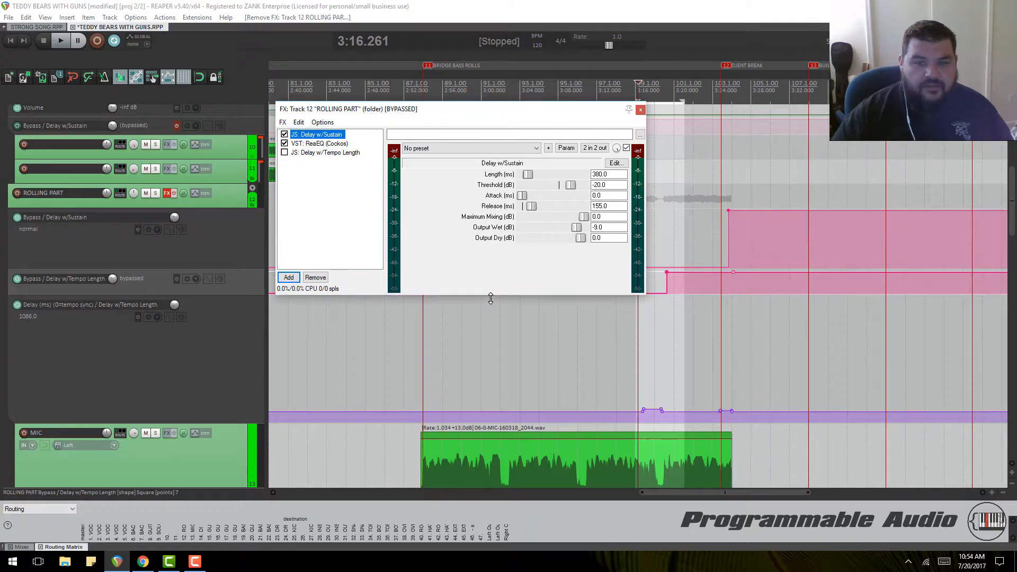
Step: Filter the effects by "delay", add JS: Time Adjustment Delay to the ROLLING PART chain, and make the FX window taller
left_click(290, 277)
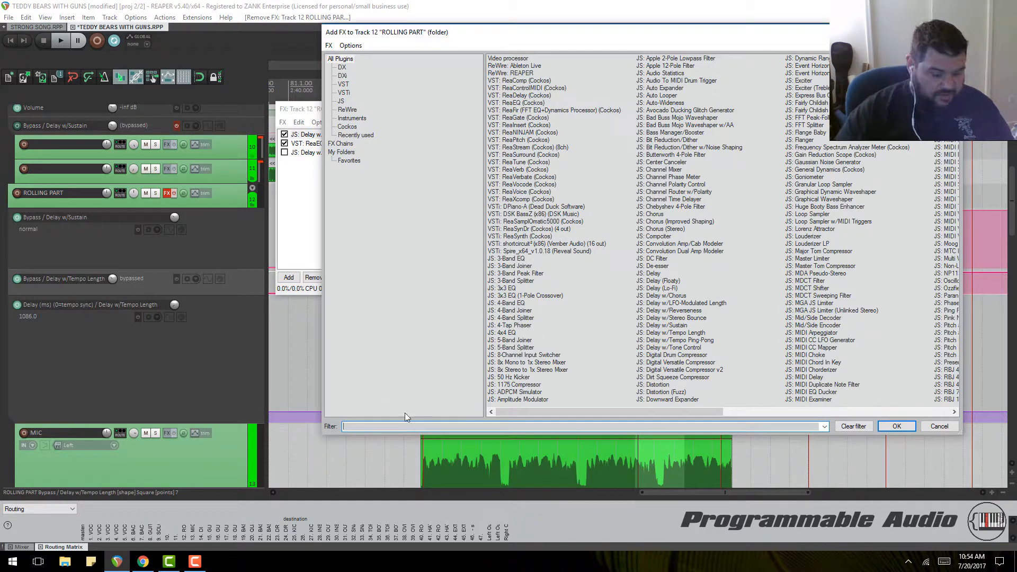
type("del")
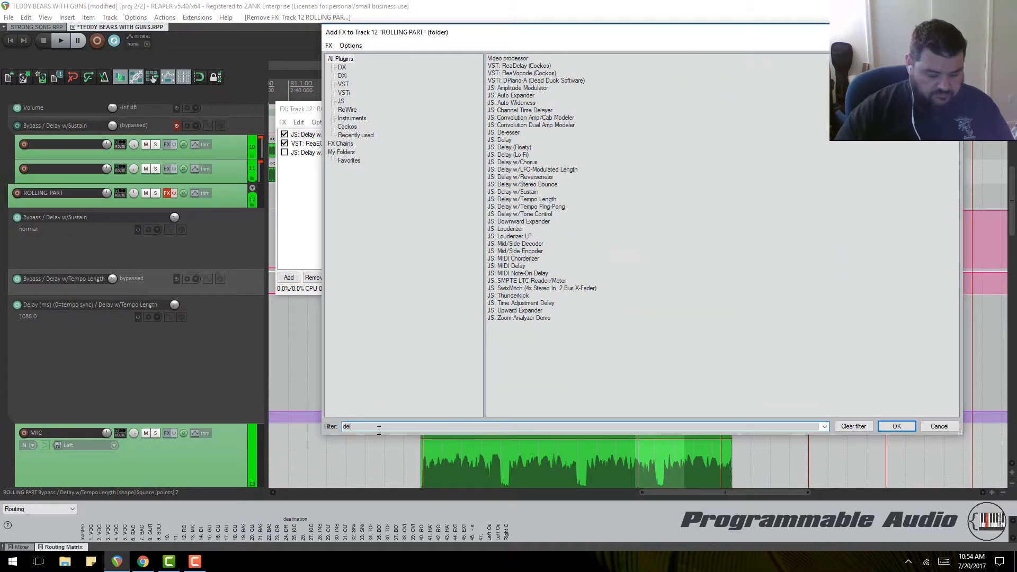
type("Y=")
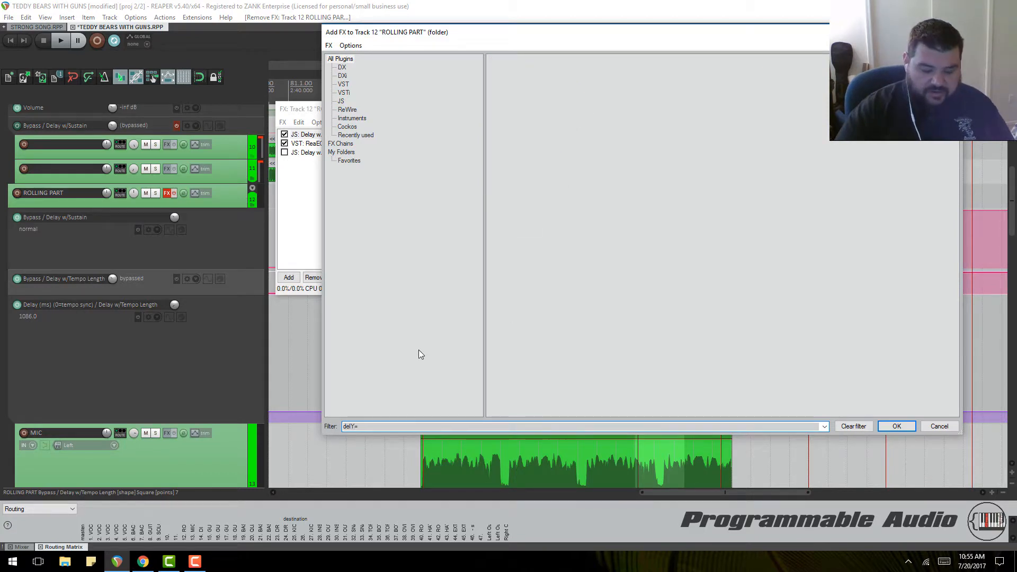
key("BackSpace")
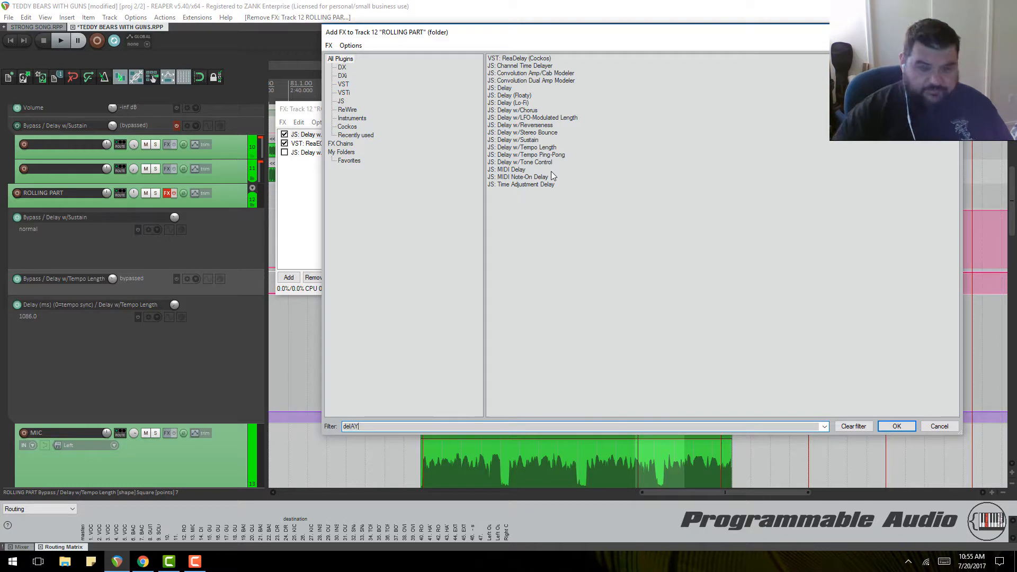
type("AY")
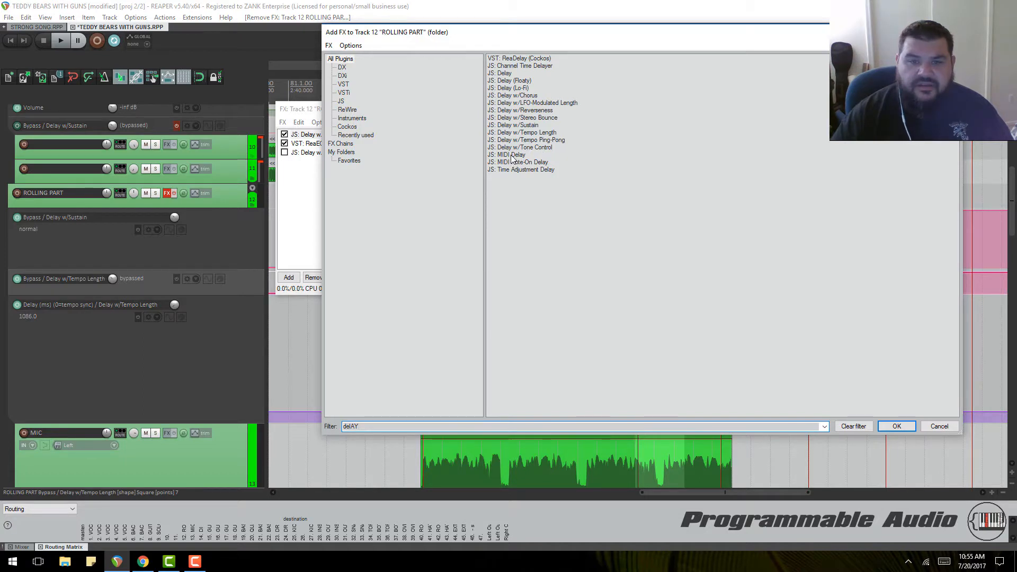
double_click(504, 170)
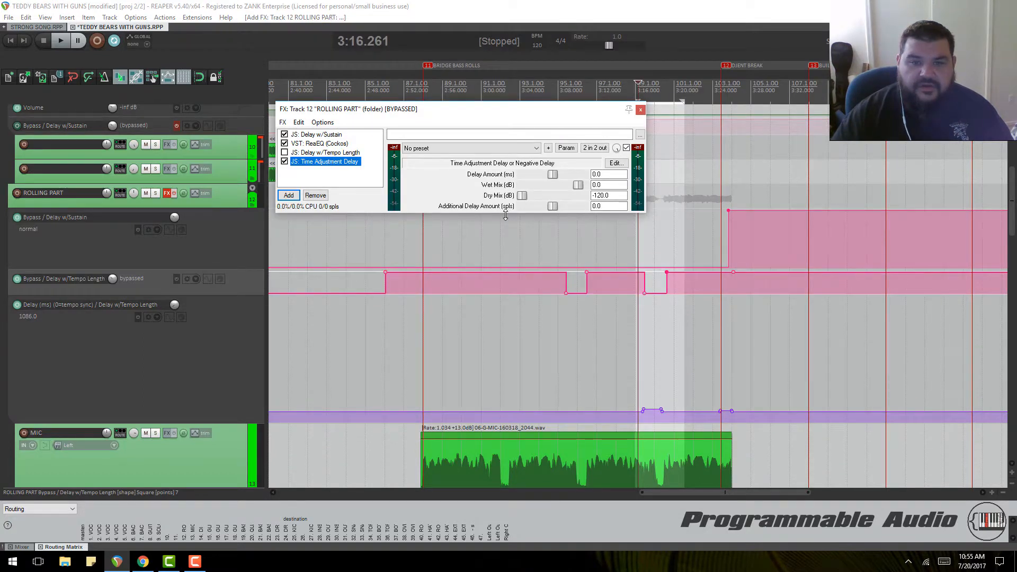
left_click_drag(505, 212, 530, 265)
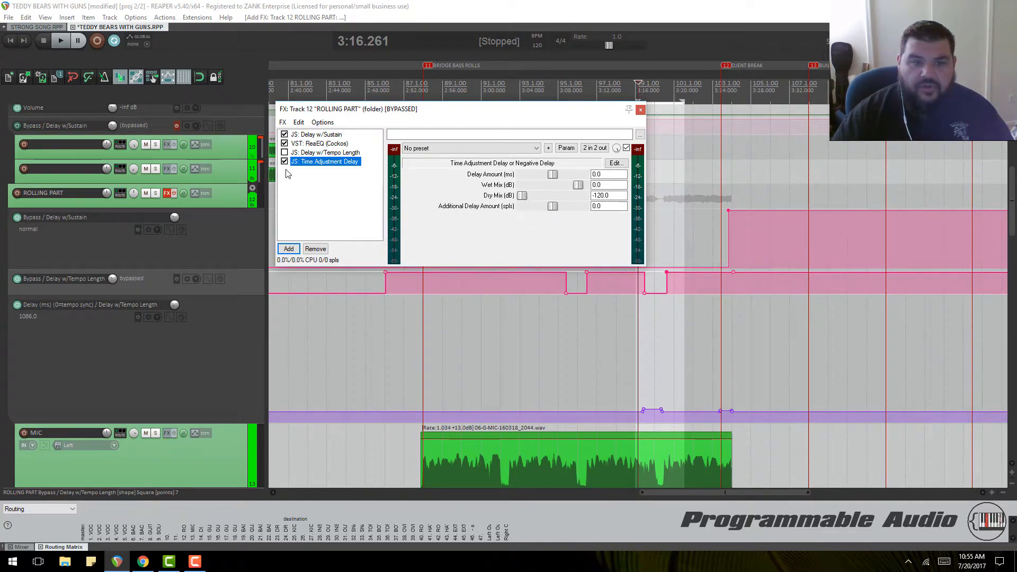
Step: Disable Delay w/Sustain and ReaEQ, and set Time Adjustment Delay to 1057 ms with about 21195 additional samples
left_click(285, 144)
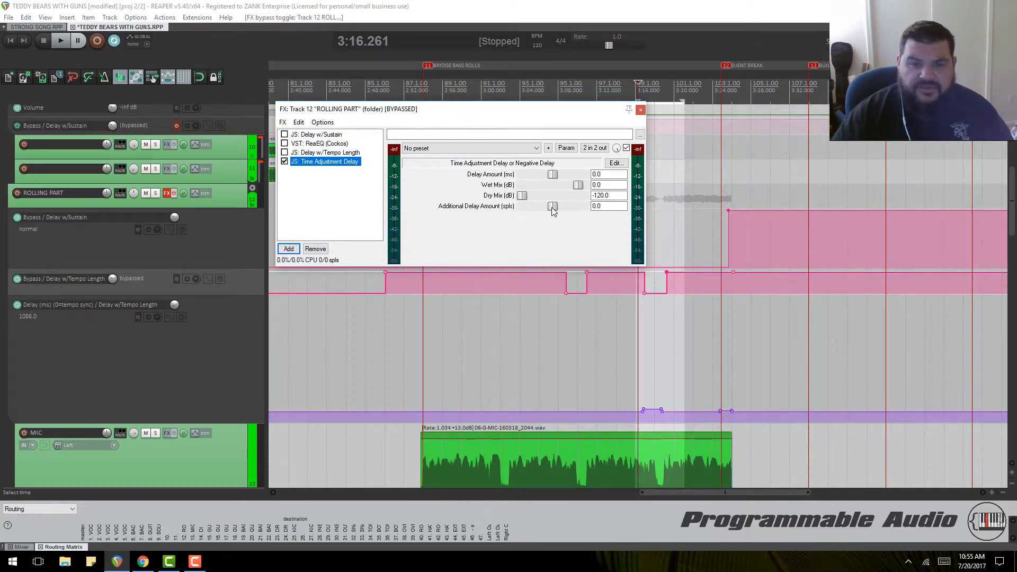
left_click_drag(553, 210, 570, 210)
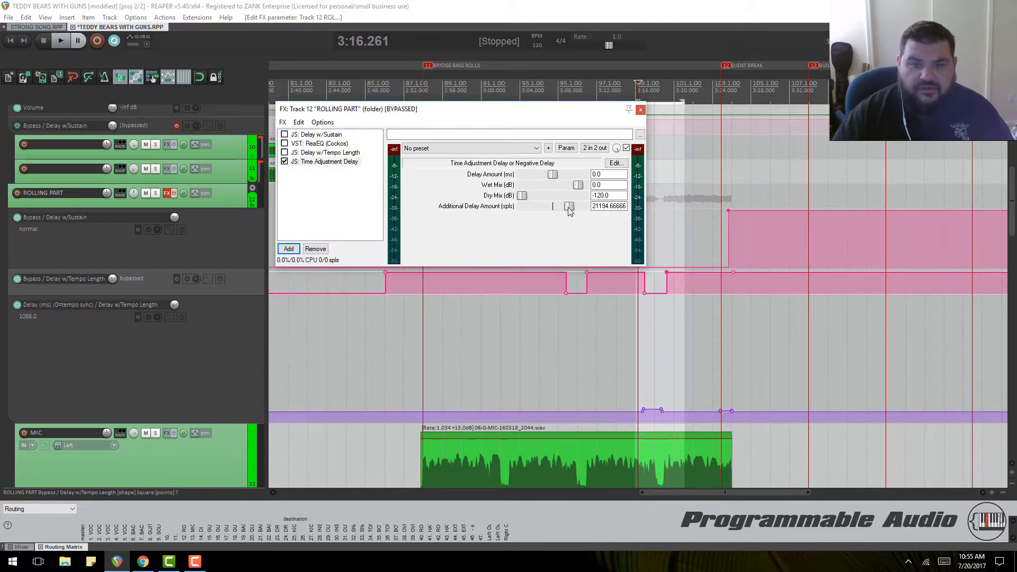
left_click_drag(553, 175, 562, 177)
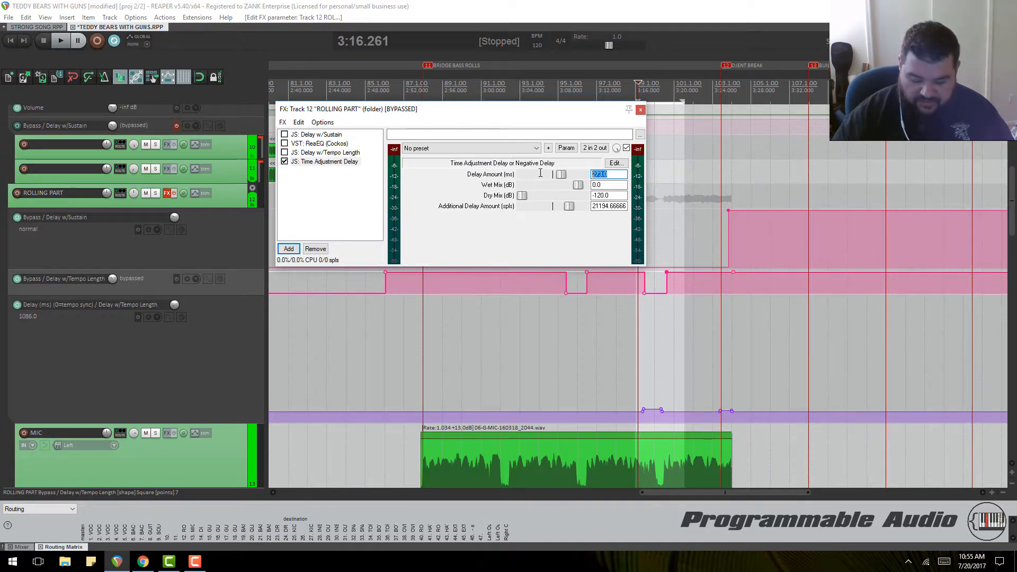
type("105")
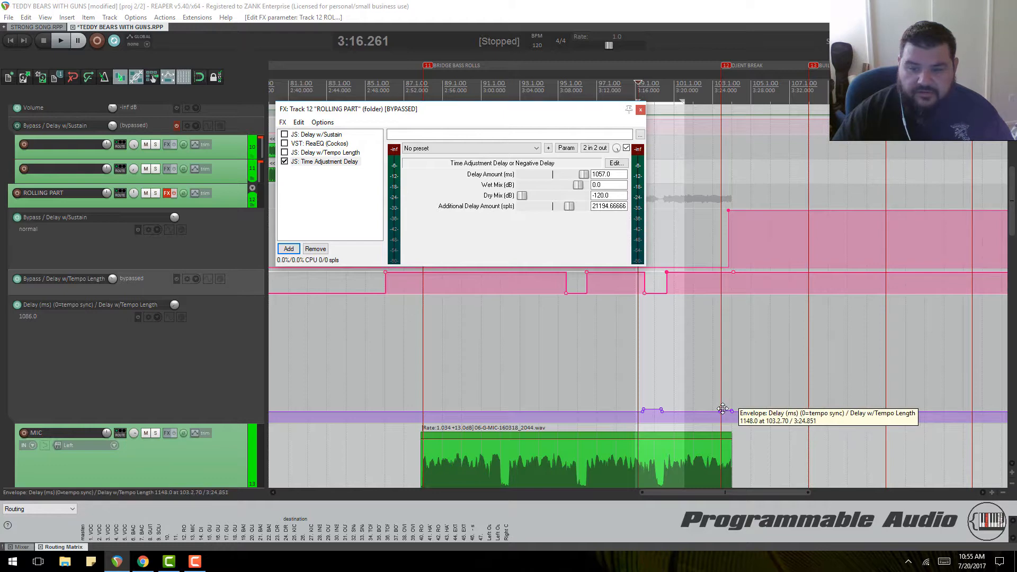
Step: Check the raised points on the Delay (ms) envelope and set Time Adjustment Delay's delay amount to 1327 ms to match
scroll(723, 409, "up", 5)
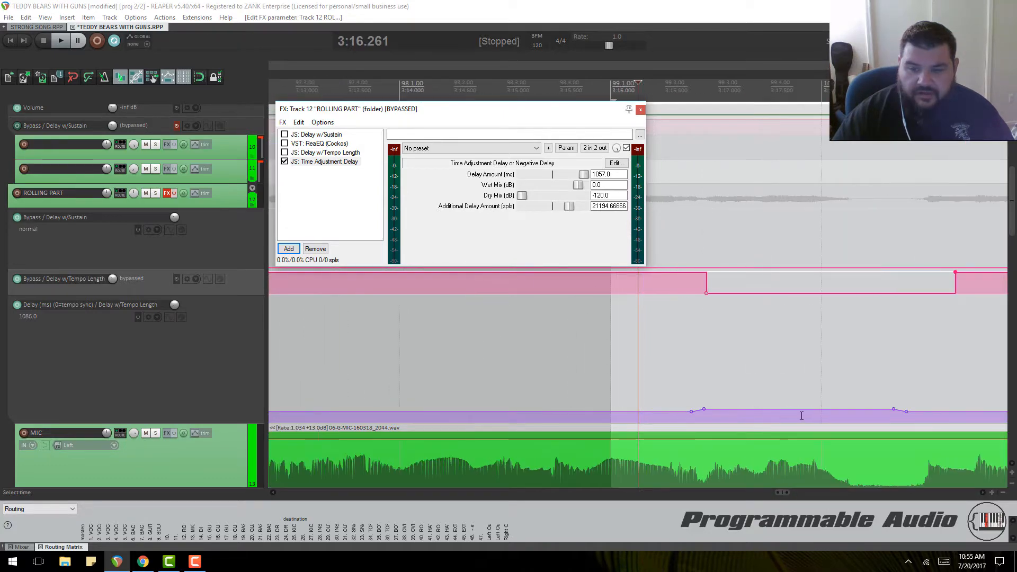
left_click(816, 406)
scroll(817, 407, "up", 7)
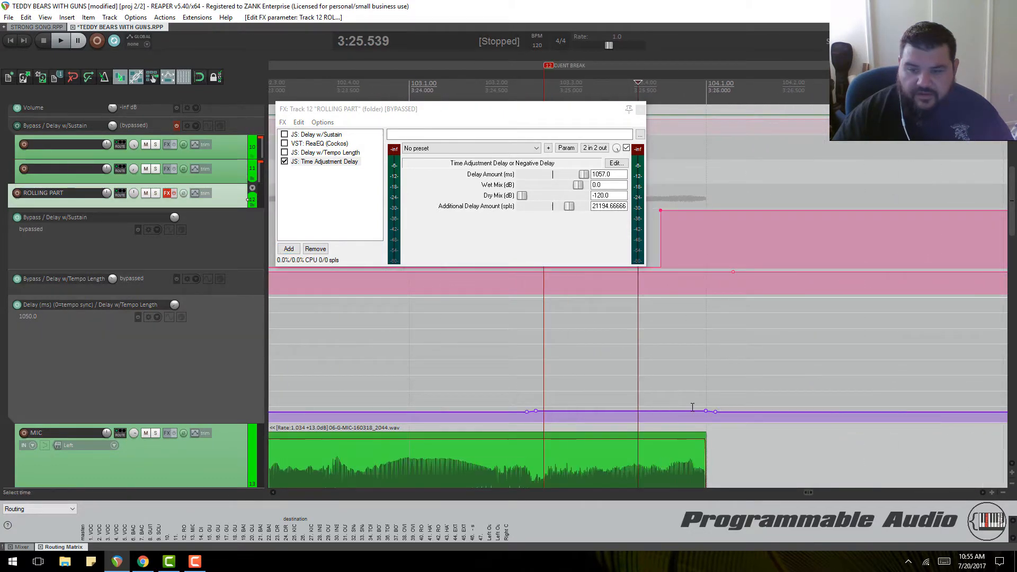
scroll(586, 405, "down", 6)
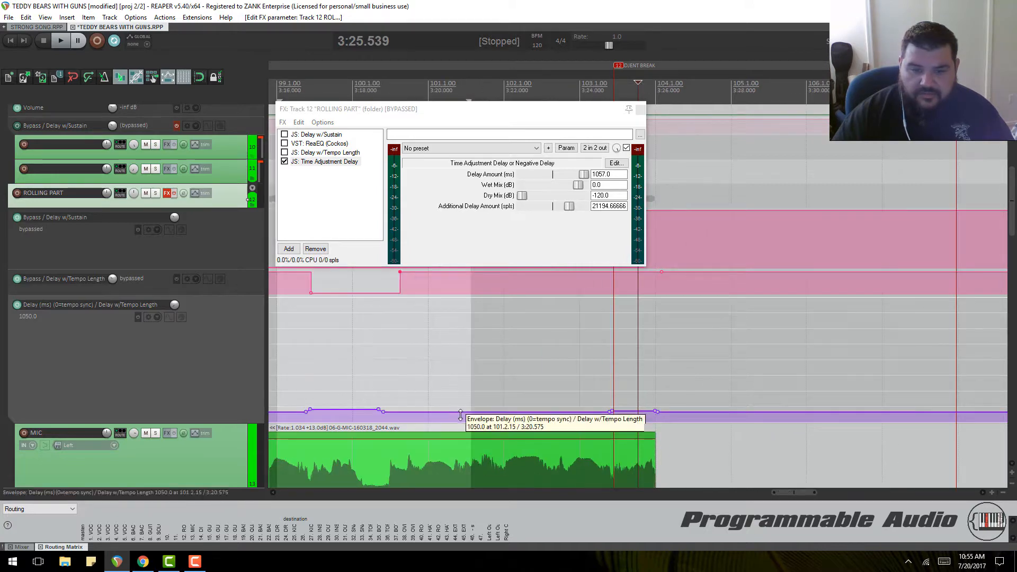
left_click(369, 402)
mouse_move(379, 408)
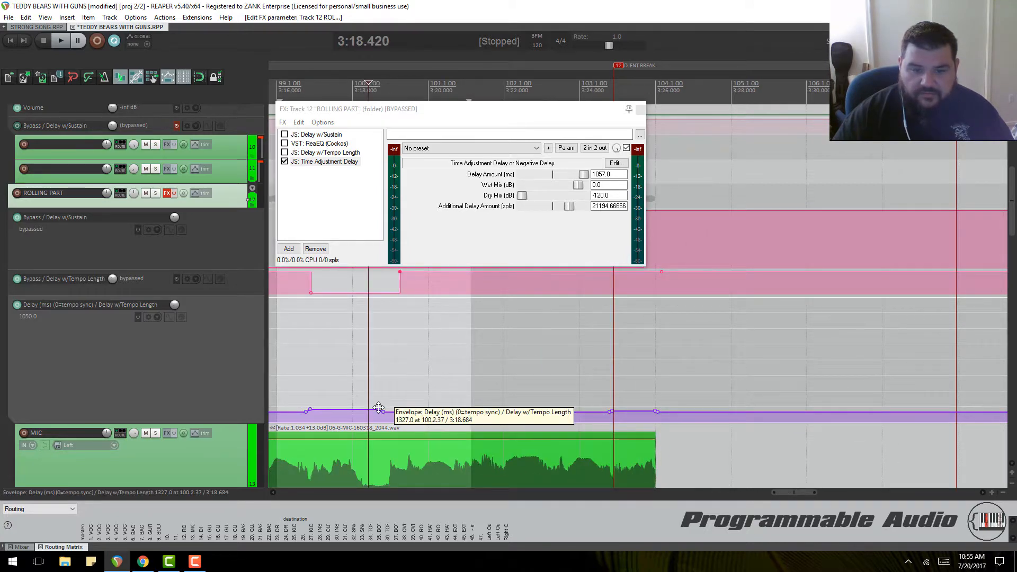
double_click(609, 175)
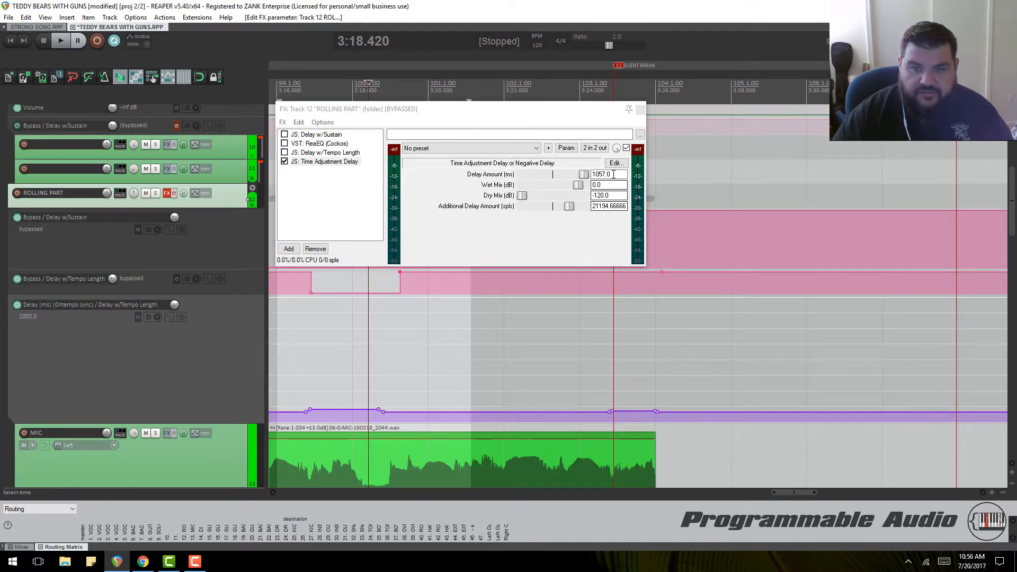
type("13")
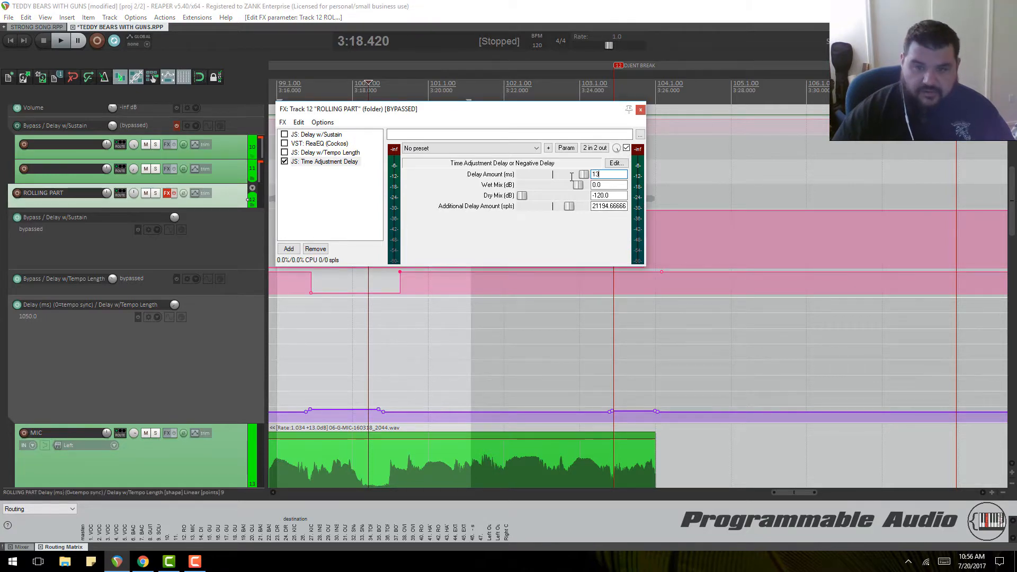
type("27")
key("Return")
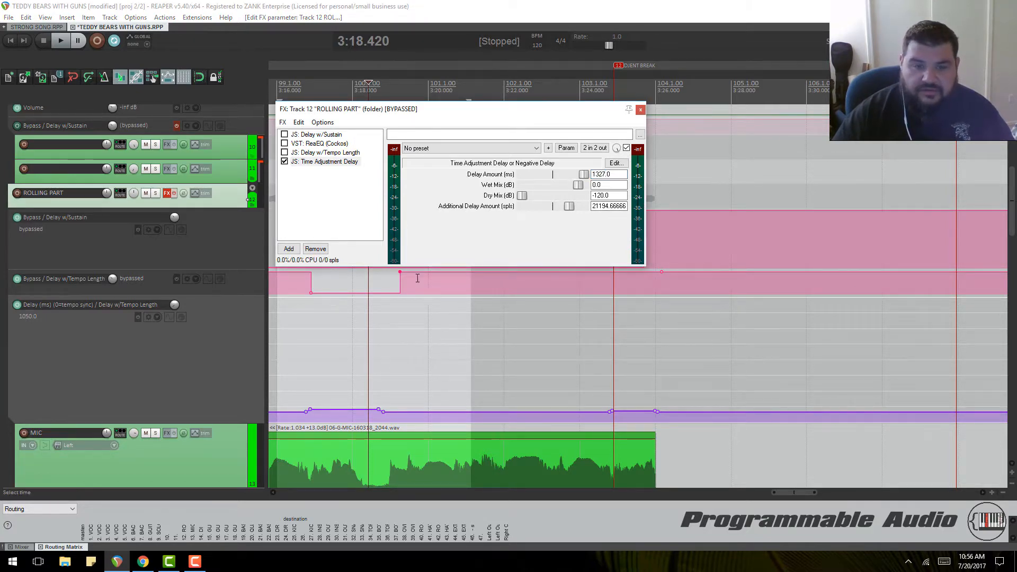
Step: Audition the loop with the ROLLING PART effects active and Delay w/Tempo Length enabled, and solo the track
key("space")
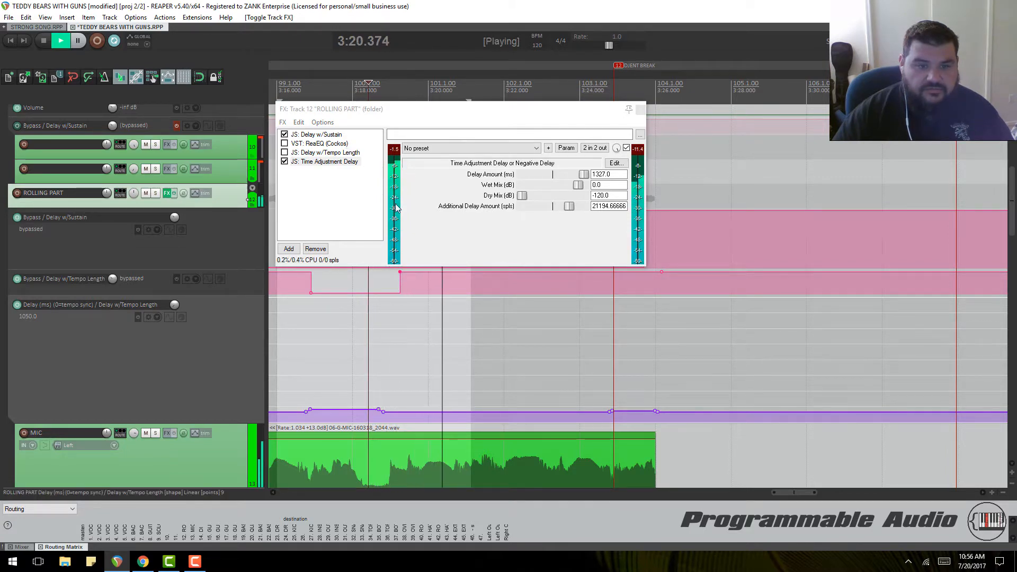
left_click(285, 153)
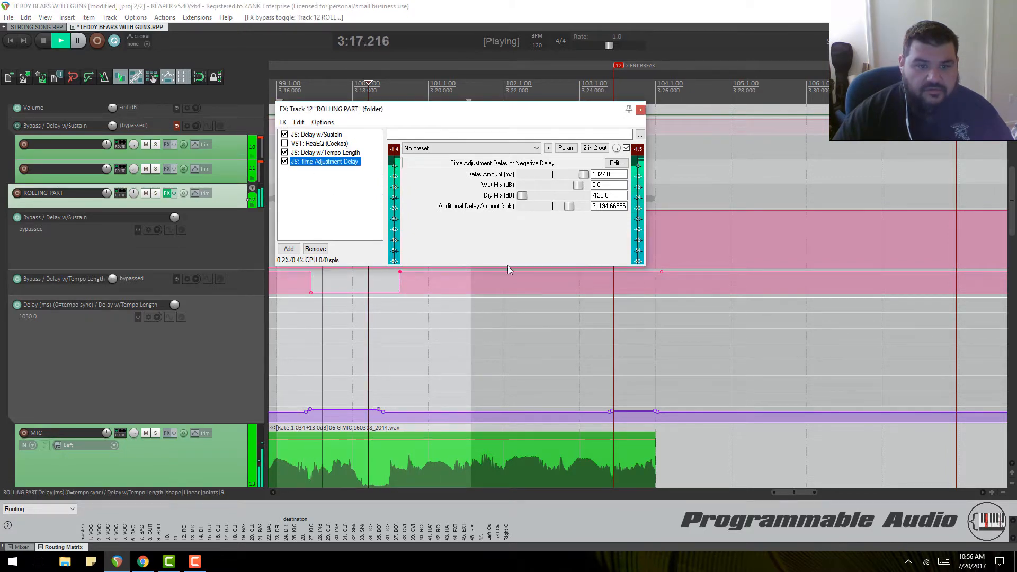
key("space")
left_click(156, 193)
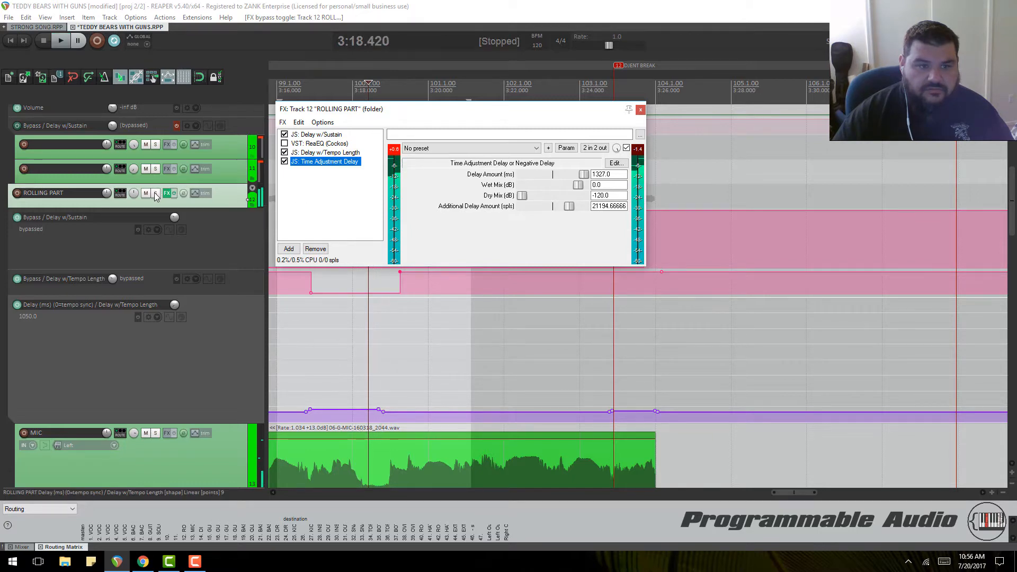
key("space")
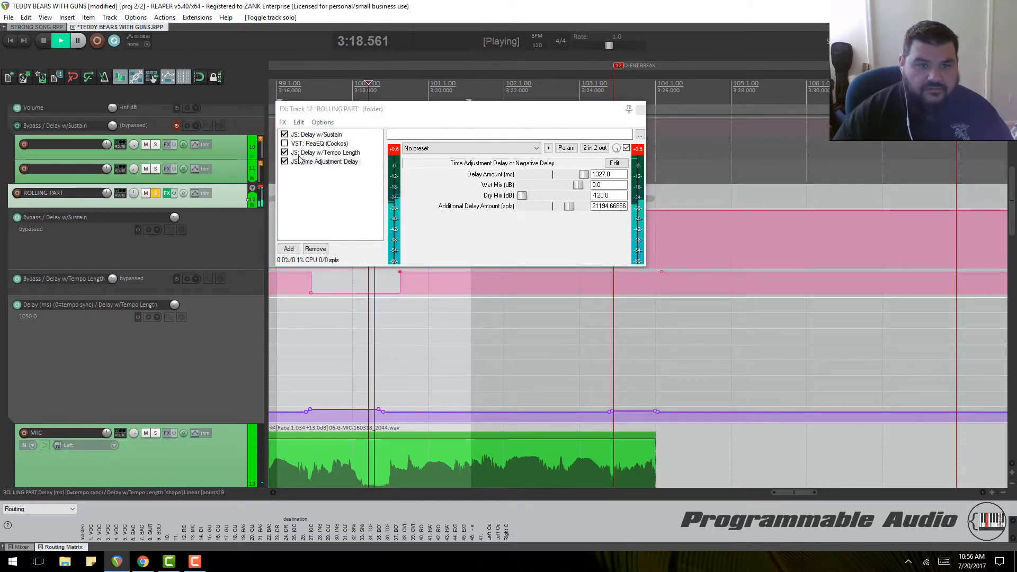
key("space")
Step: Bypass ROLLING PART's three delay envelopes, disable Delay w/Sustain and Delay w/Tempo Length, and play the loop with only Time Adjustment Delay
left_click(138, 229)
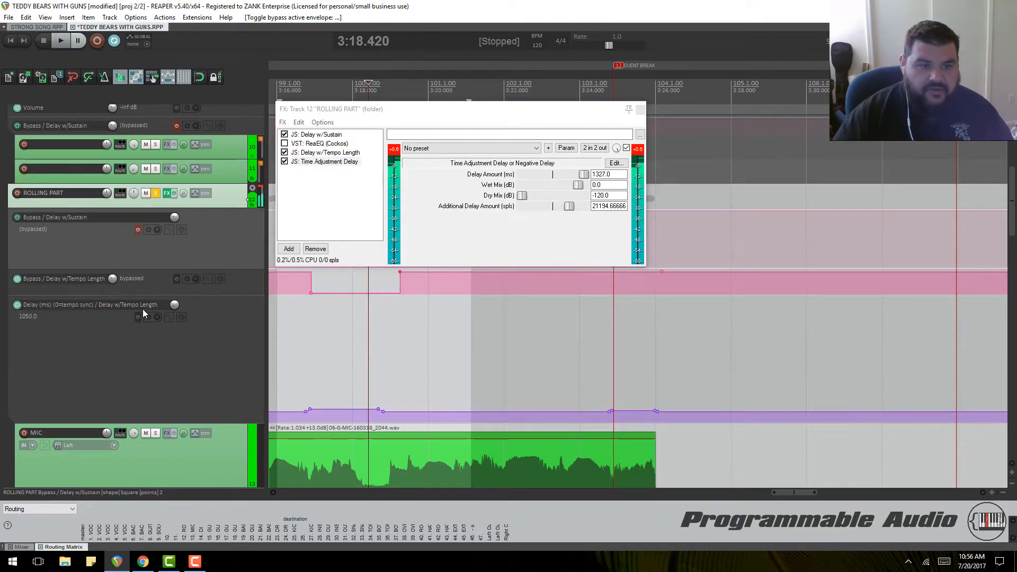
left_click(138, 317)
left_click(176, 280)
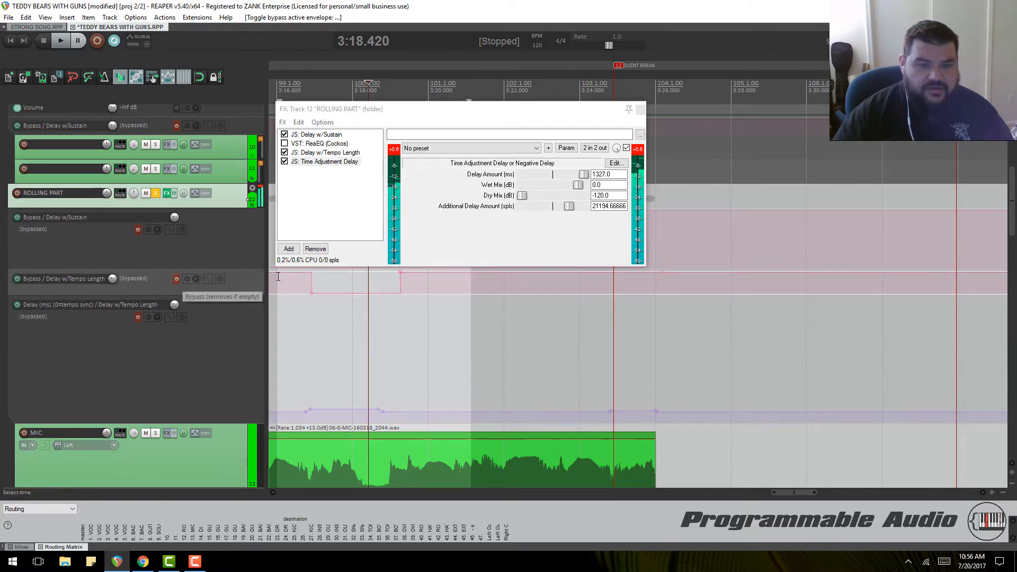
left_click(286, 135)
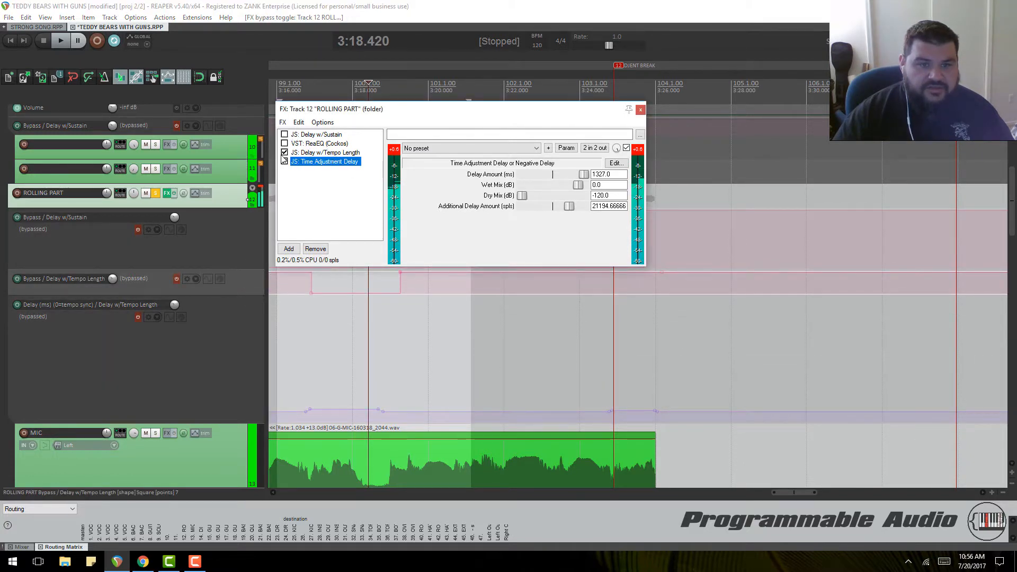
key("space")
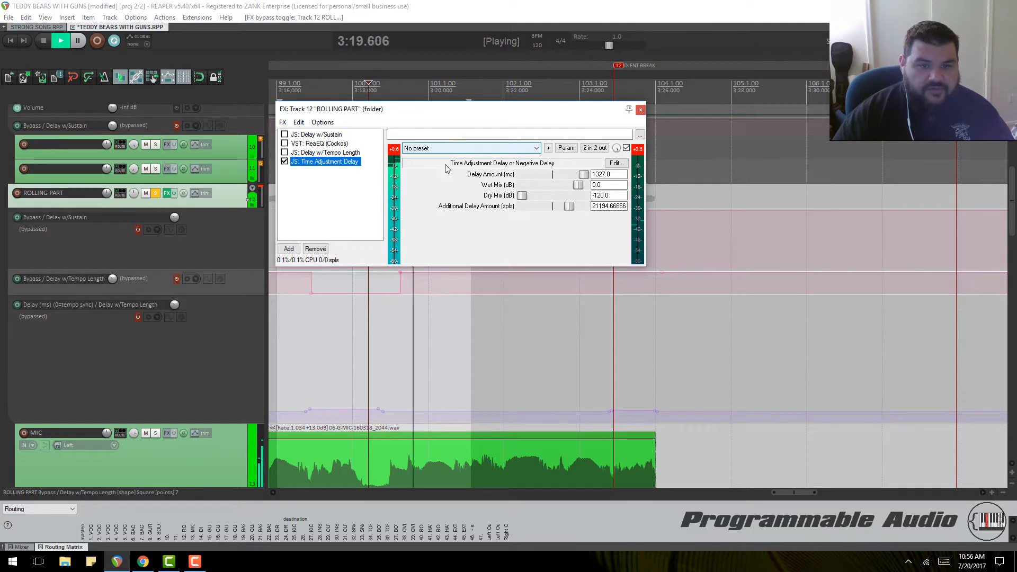
Step: Move the FX window aside, extend the loop's start back to about 3:01.5, and cue playback at 3:02.204
scroll(202, 197, "up", 1)
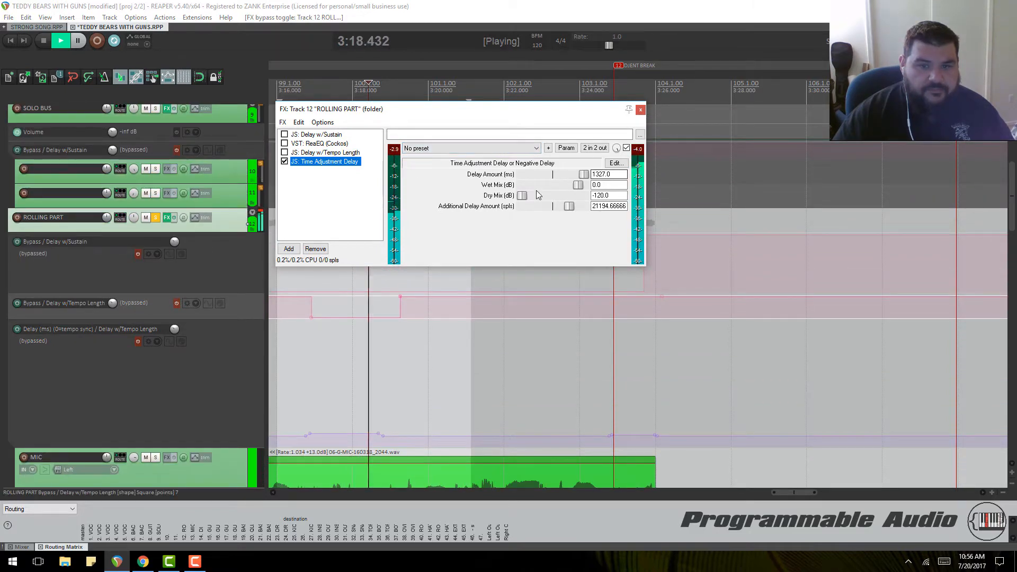
left_click_drag(509, 122, 841, 186)
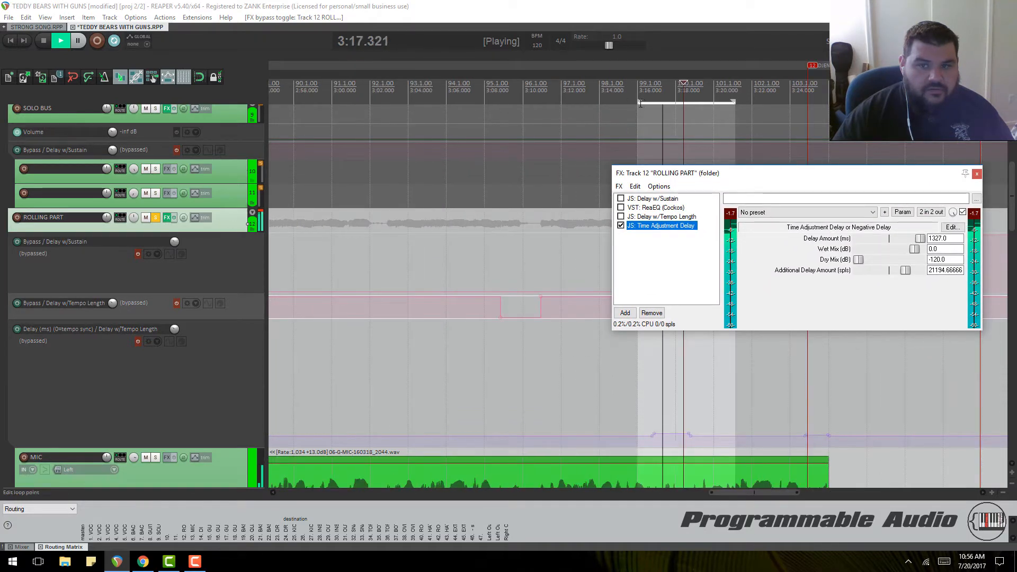
left_click_drag(641, 102, 362, 102)
left_click(373, 85)
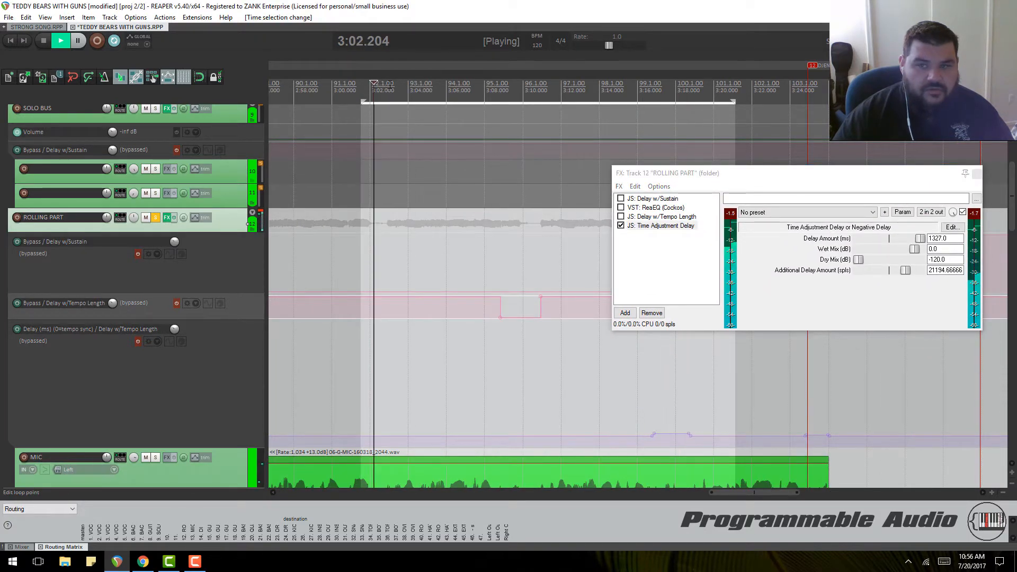
key("space")
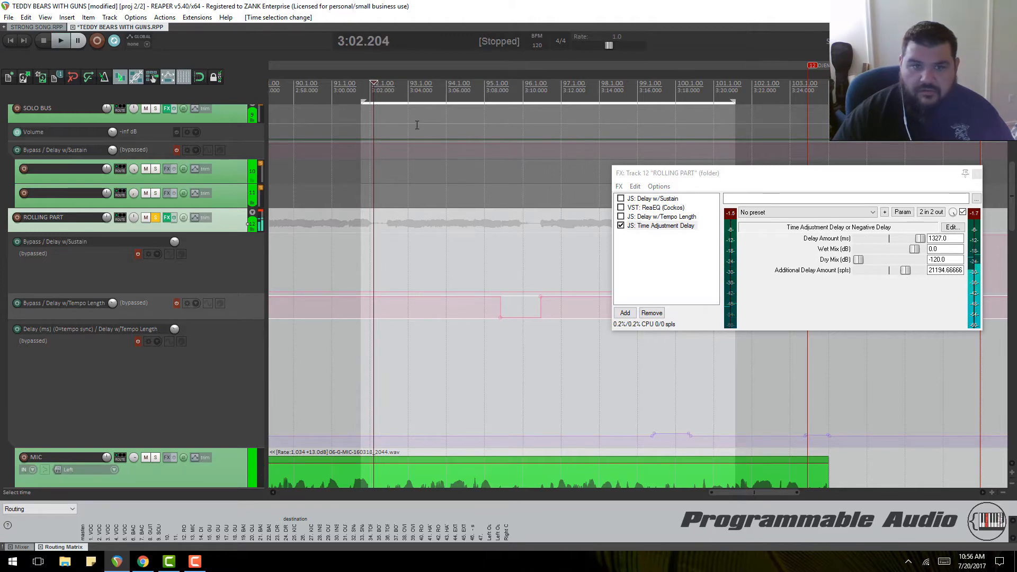
Step: Raise Time Adjustment Delay's dry mix to -6.0 dB during playback and reposition the FX window
key("space")
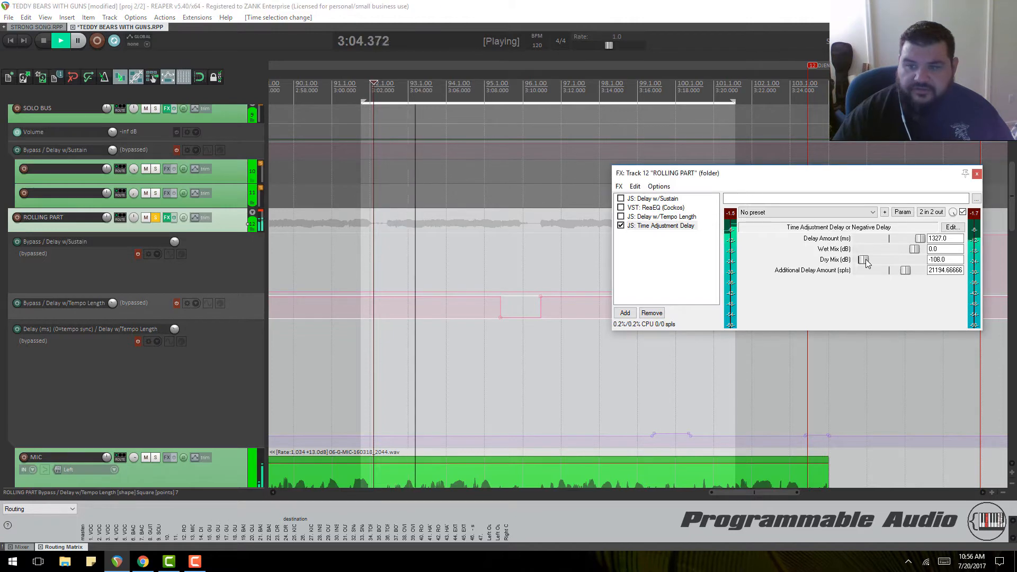
left_click_drag(858, 260, 914, 264)
left_click_drag(855, 179, 618, 85)
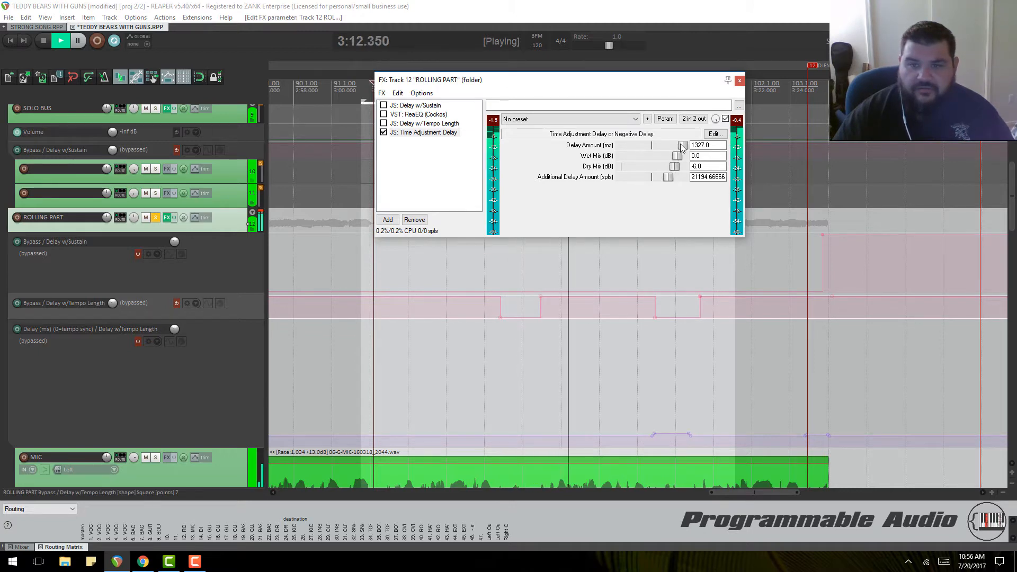
Step: Reset Time Adjustment Delay's additional delay amount to 0.0 spls, raise its dry mix to 1.0 dB, and audition the loop
left_click(739, 122)
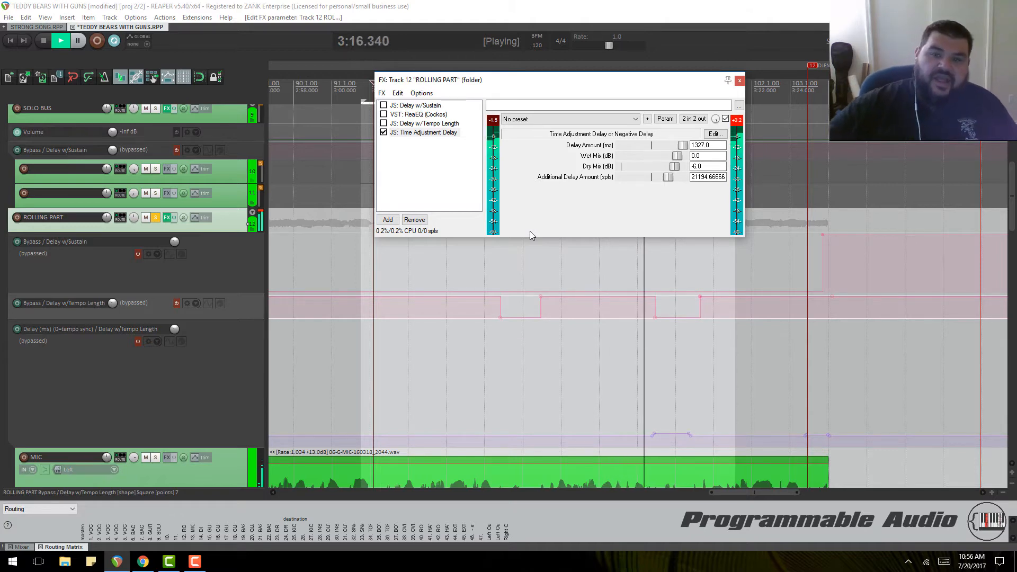
double_click(668, 180)
key("space")
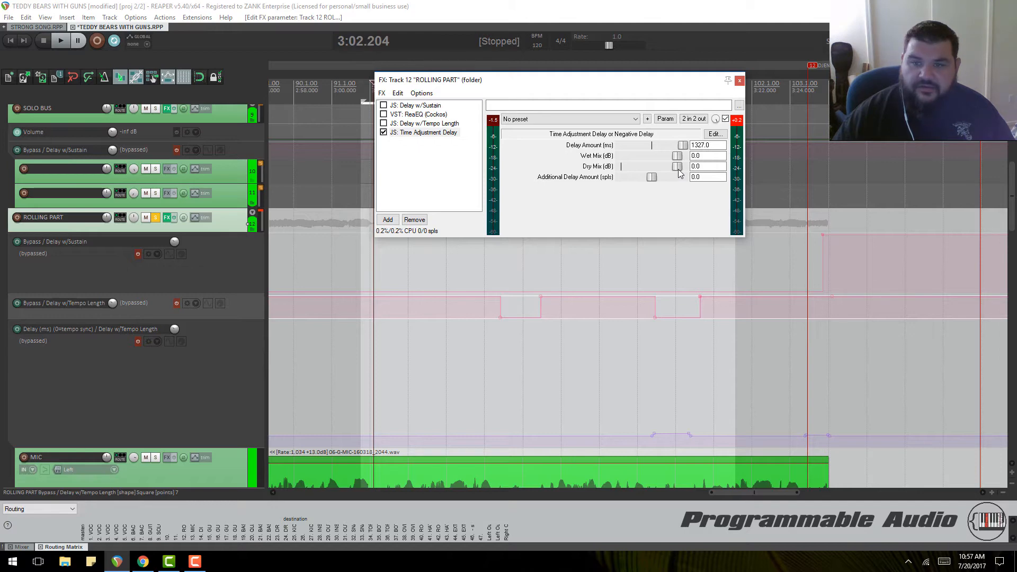
key("space")
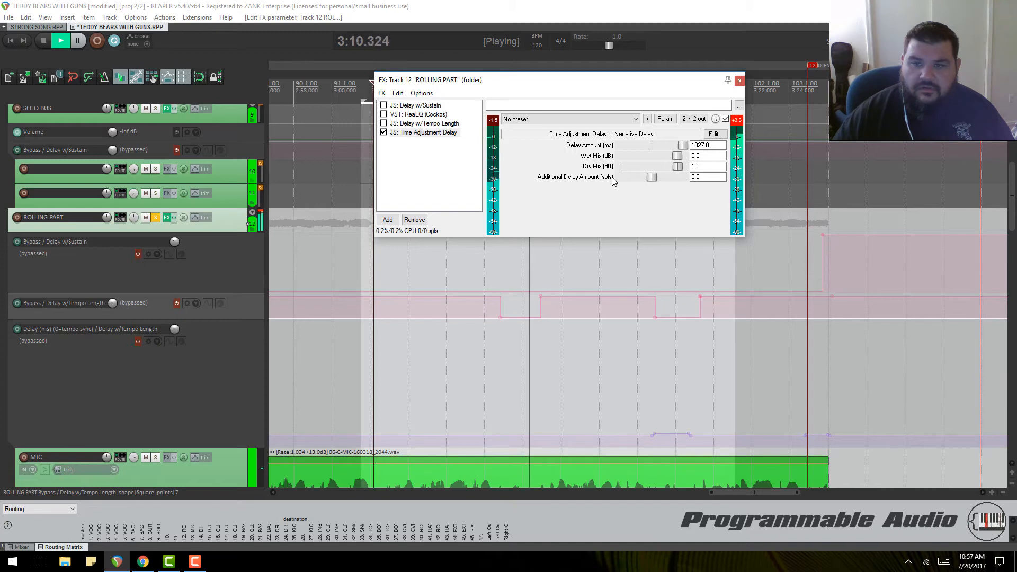
key("space")
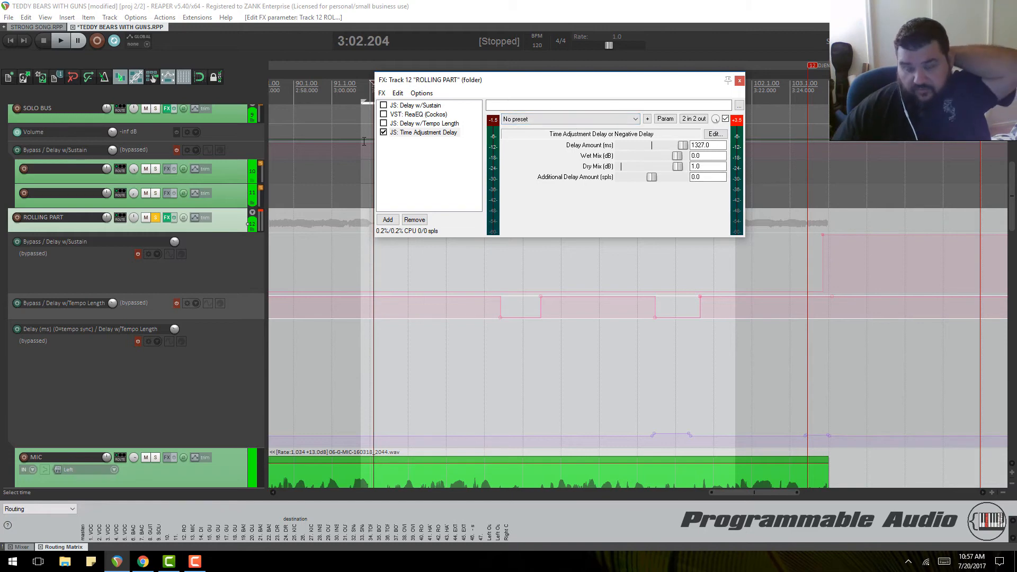
Step: Remove Time Adjustment Delay from ROLLING PART, reactivate the track's three bypassed delay envelopes, and close its FX window
left_click(414, 220)
left_click(137, 254)
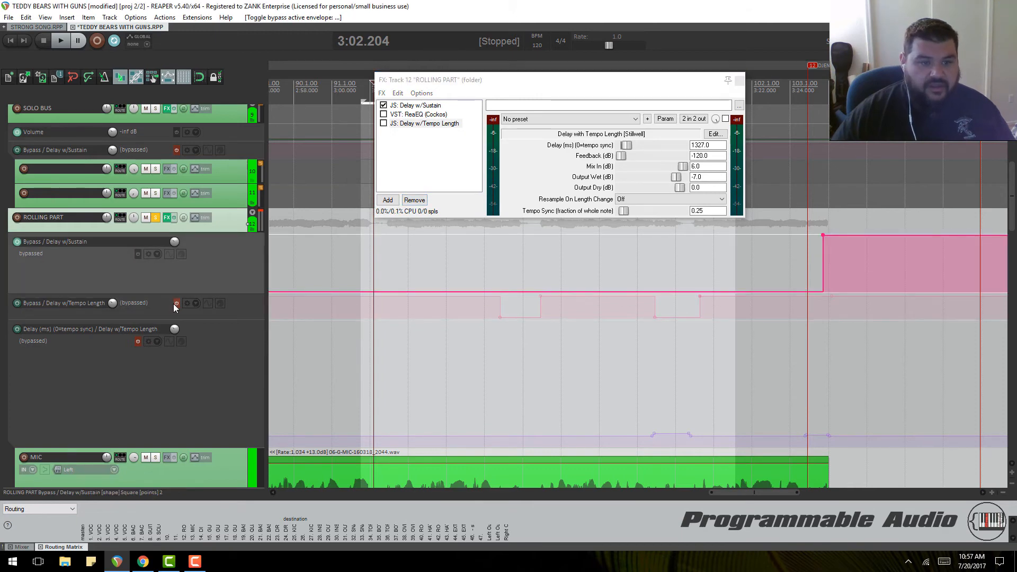
left_click(176, 303)
left_click(138, 341)
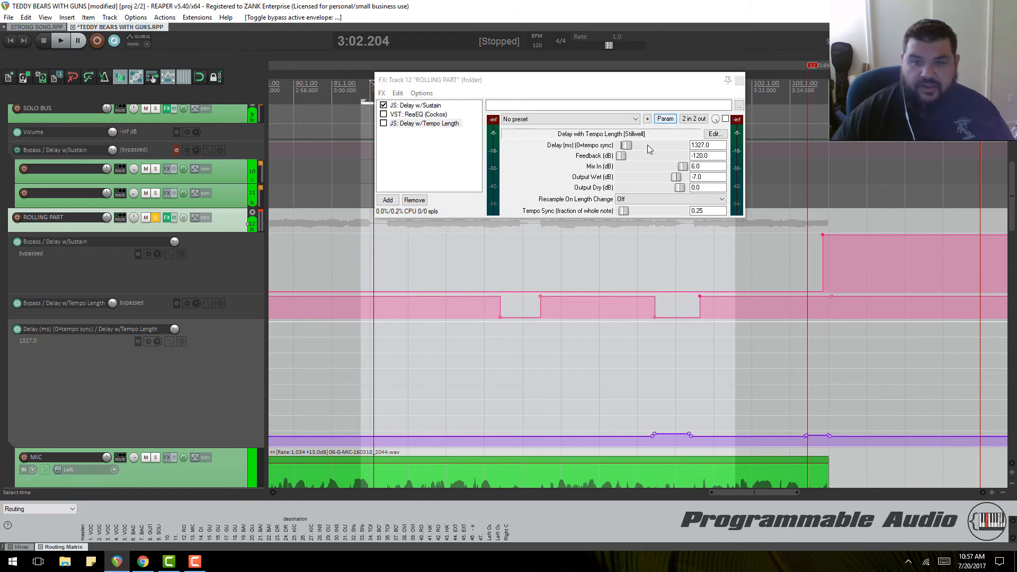
left_click(739, 80)
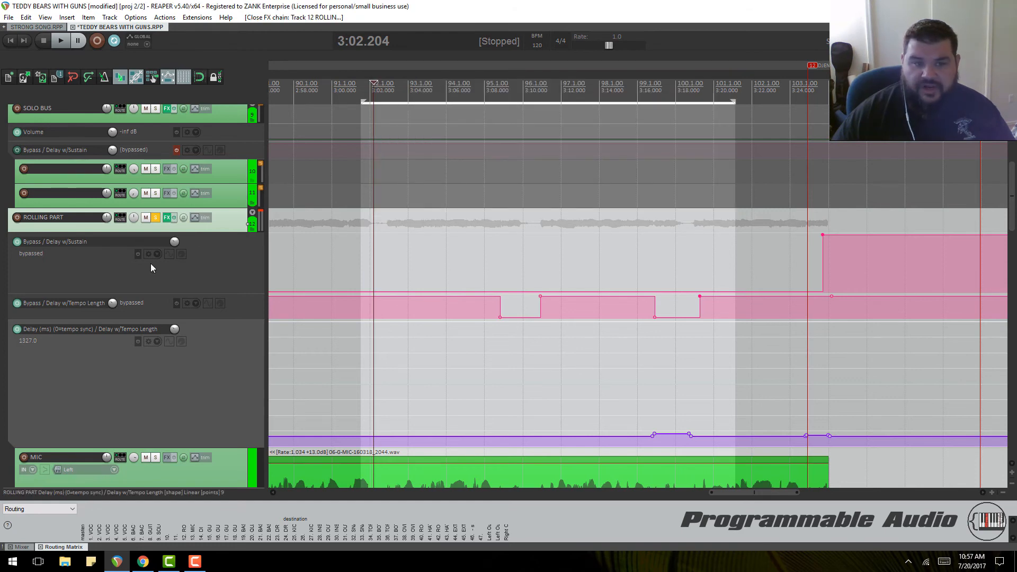
Step: Unsolo the ROLLING PART track and place the edit cursor at 3:10.022 within the bridge section
scroll(172, 265, "down", 1)
scroll(173, 266, "down", 1)
scroll(173, 264, "up", 1)
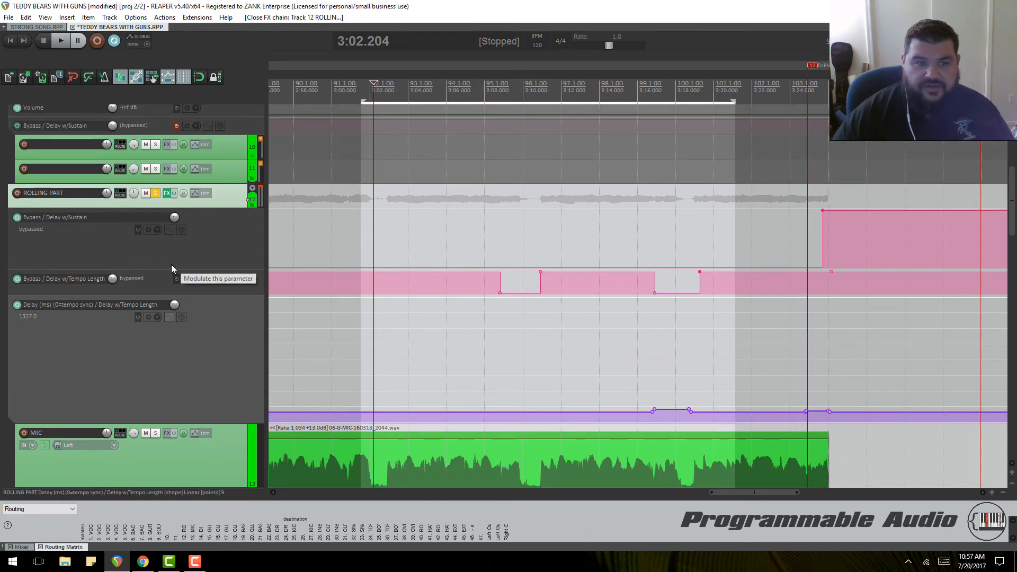
left_click(156, 192)
scroll(556, 226, "down", 2)
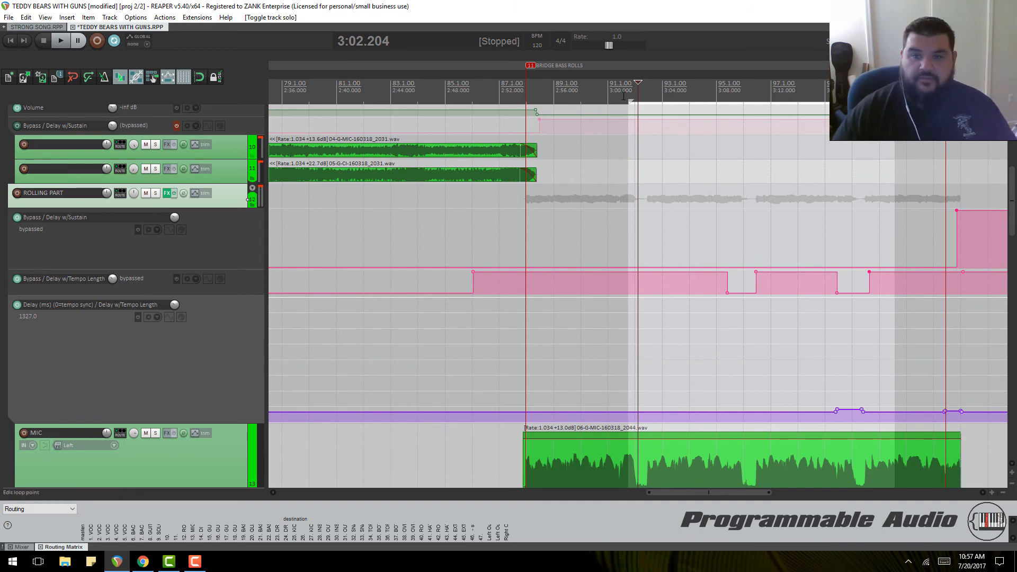
scroll(714, 144, "down", 3)
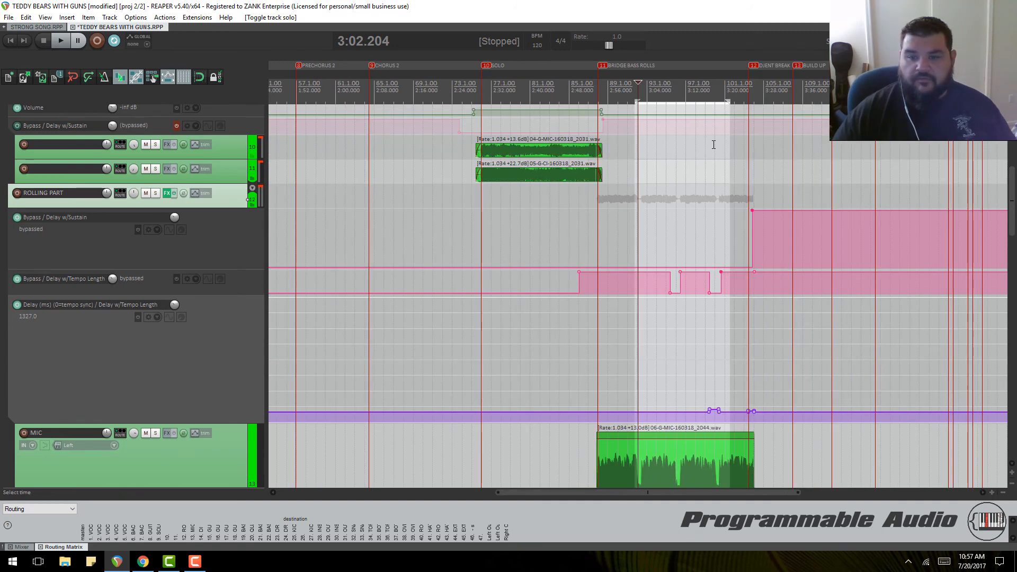
scroll(825, 202, "up", 3)
left_click(745, 58)
scroll(859, 202, "down", 1)
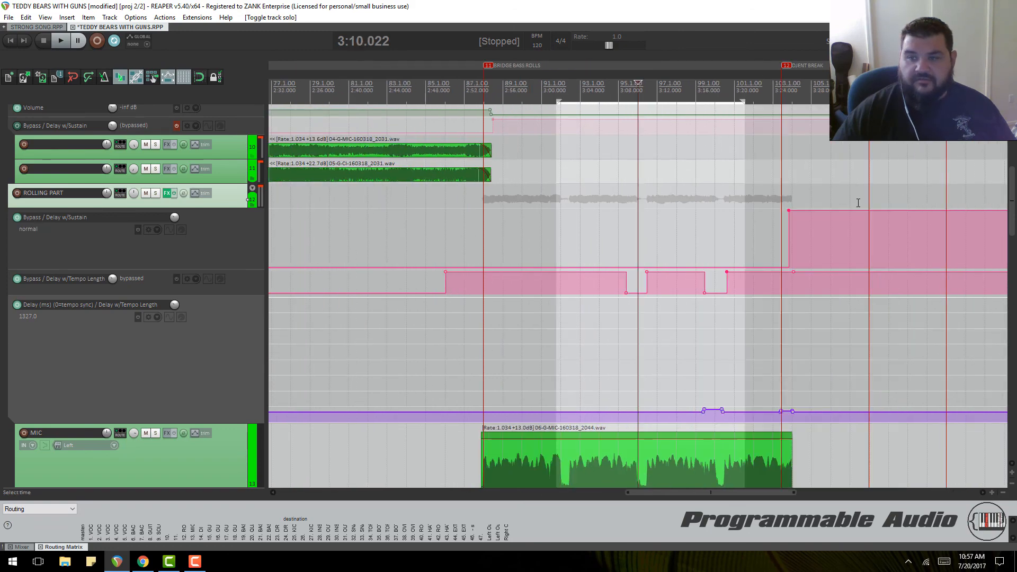
scroll(859, 202, "up", 1)
scroll(1014, 174, "down", 1)
scroll(1014, 174, "up", 2)
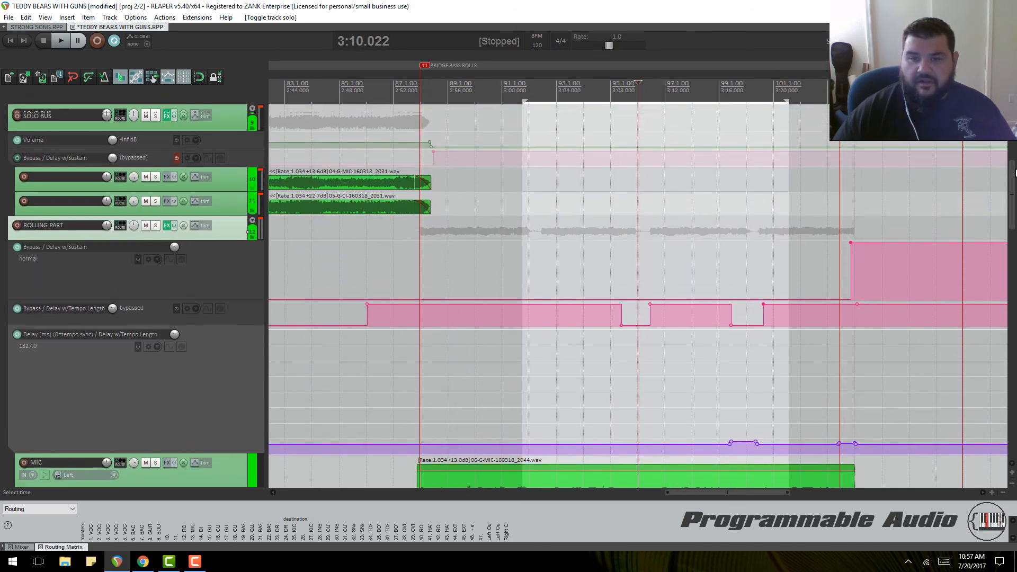